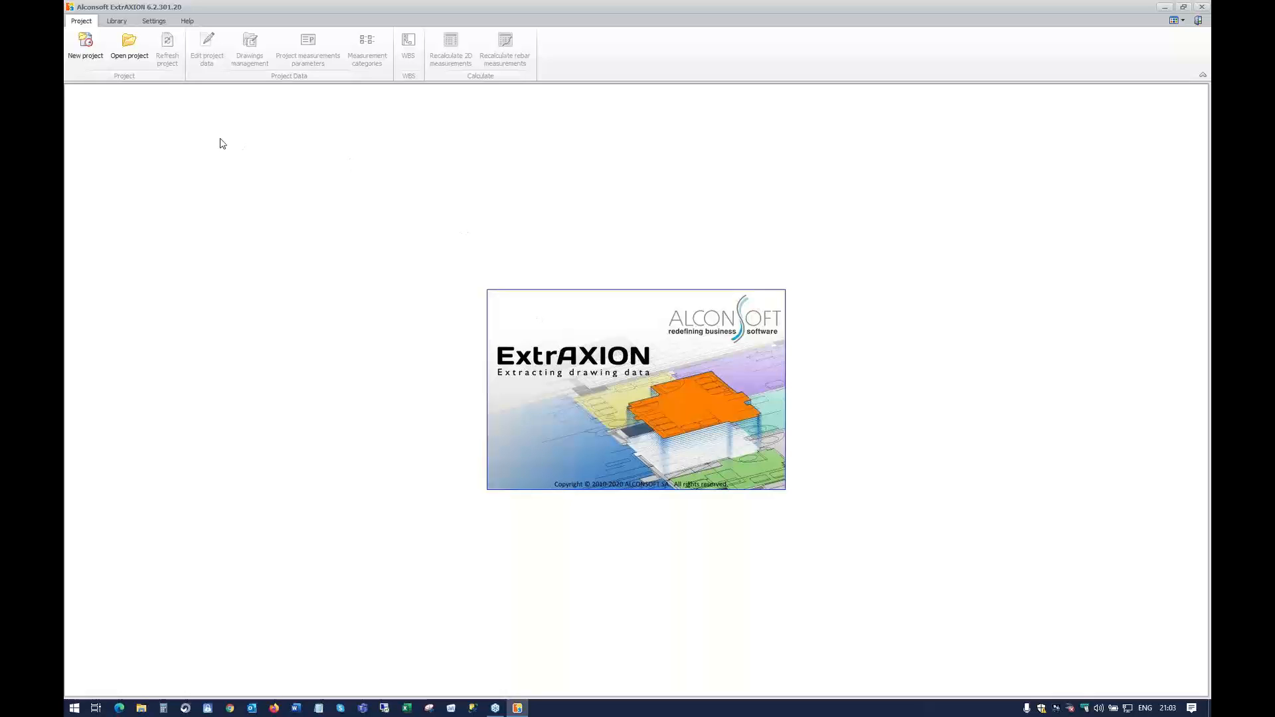
Open the Show_EN_11_11_20 project and look over its work breakdown structure before returning to the measurements list
{"action": "left_click", "coordinate": [131, 48]}
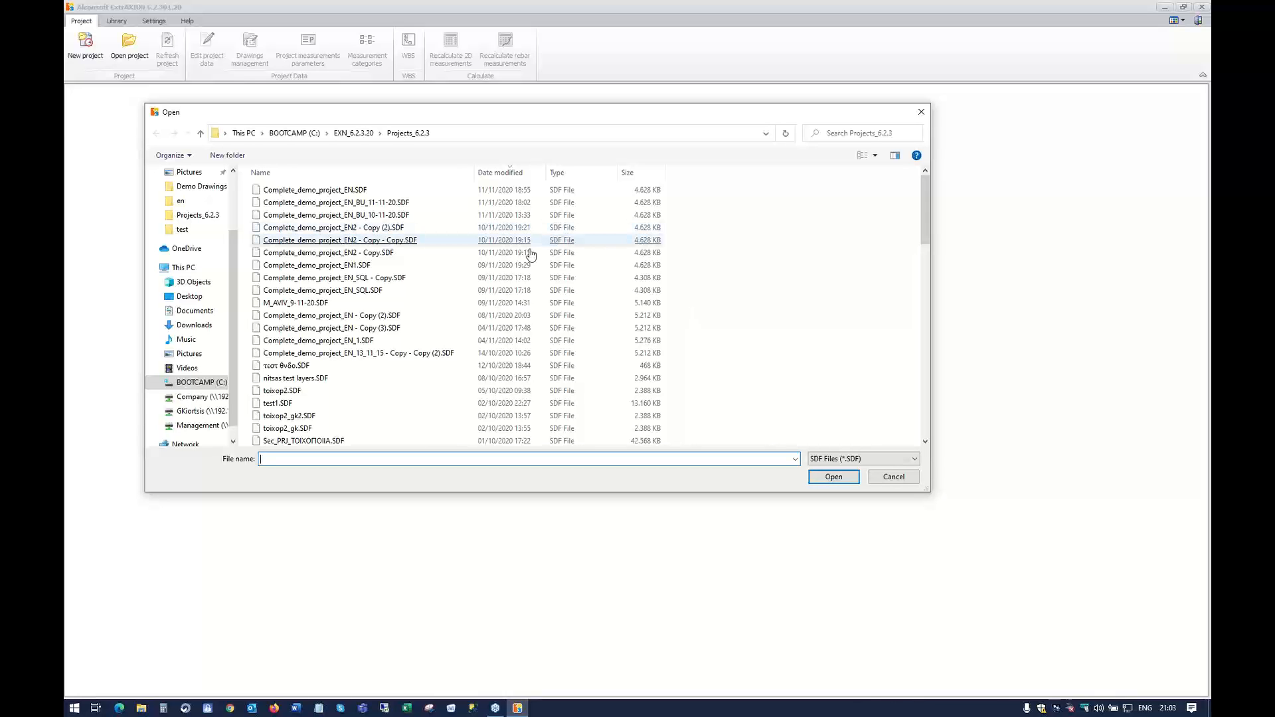
{"action": "double_click", "coordinate": [312, 189]}
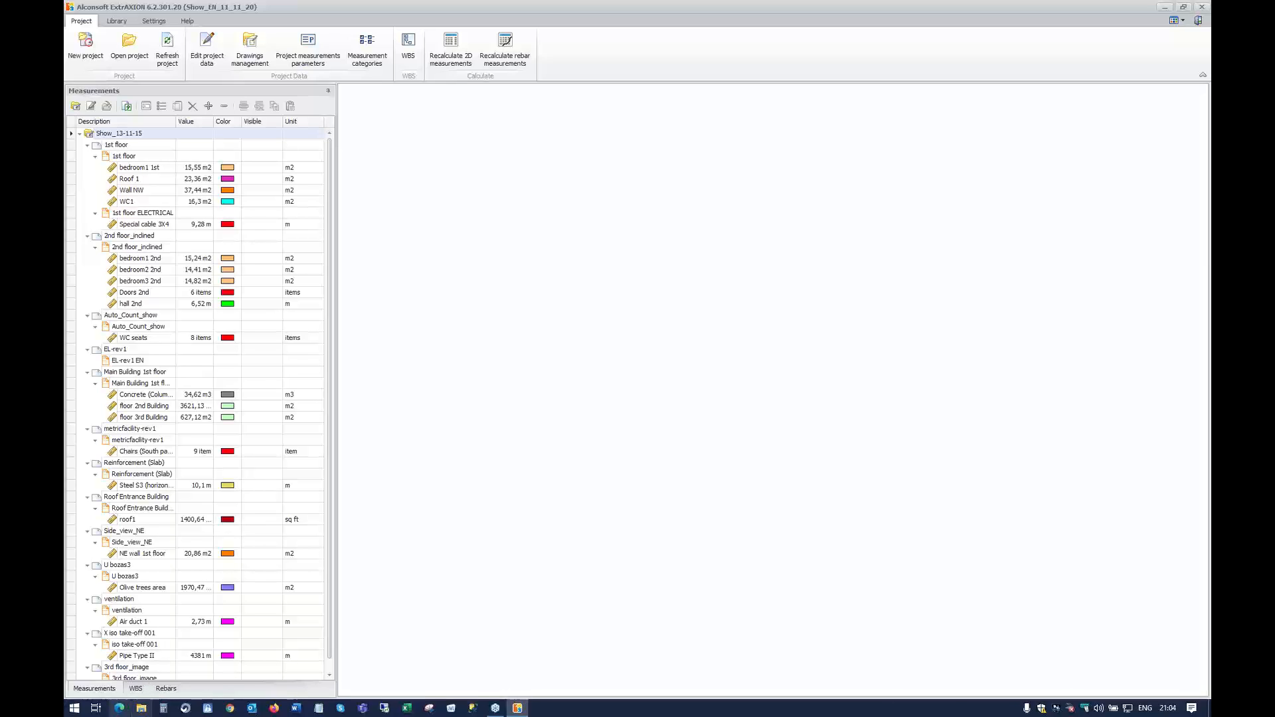
{"action": "left_click", "coordinate": [136, 689]}
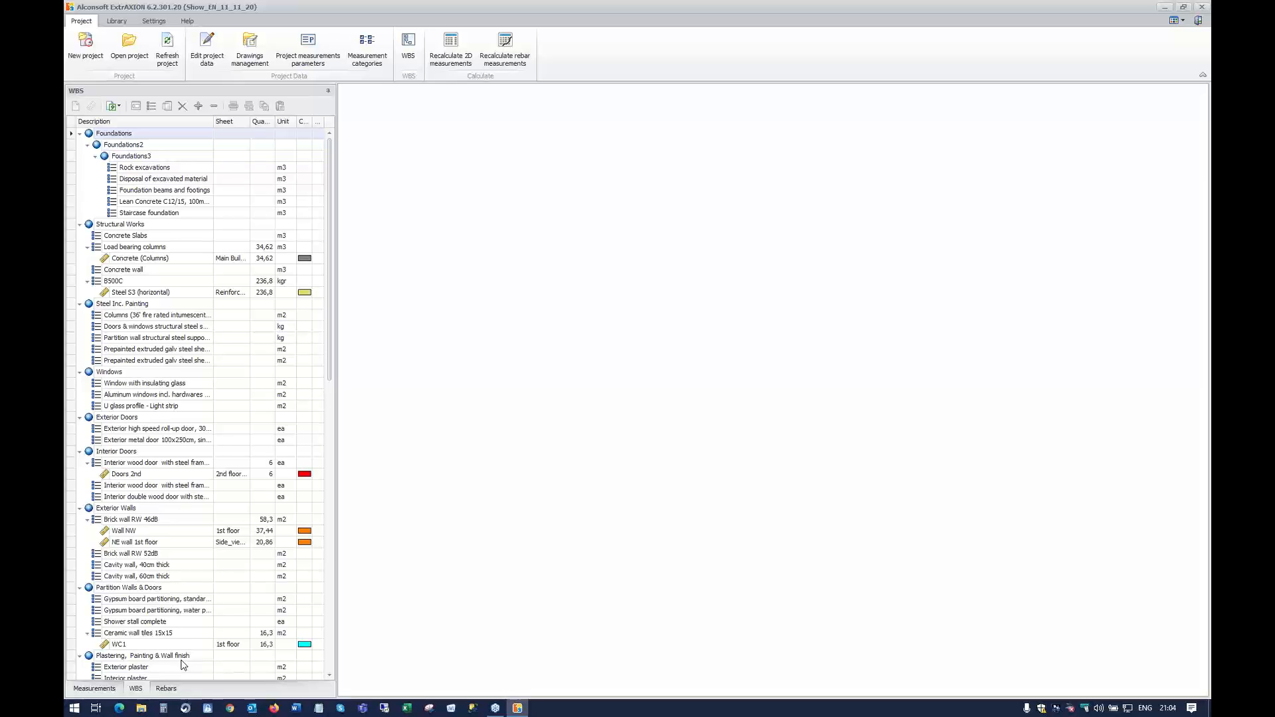
{"action": "left_click", "coordinate": [96, 689]}
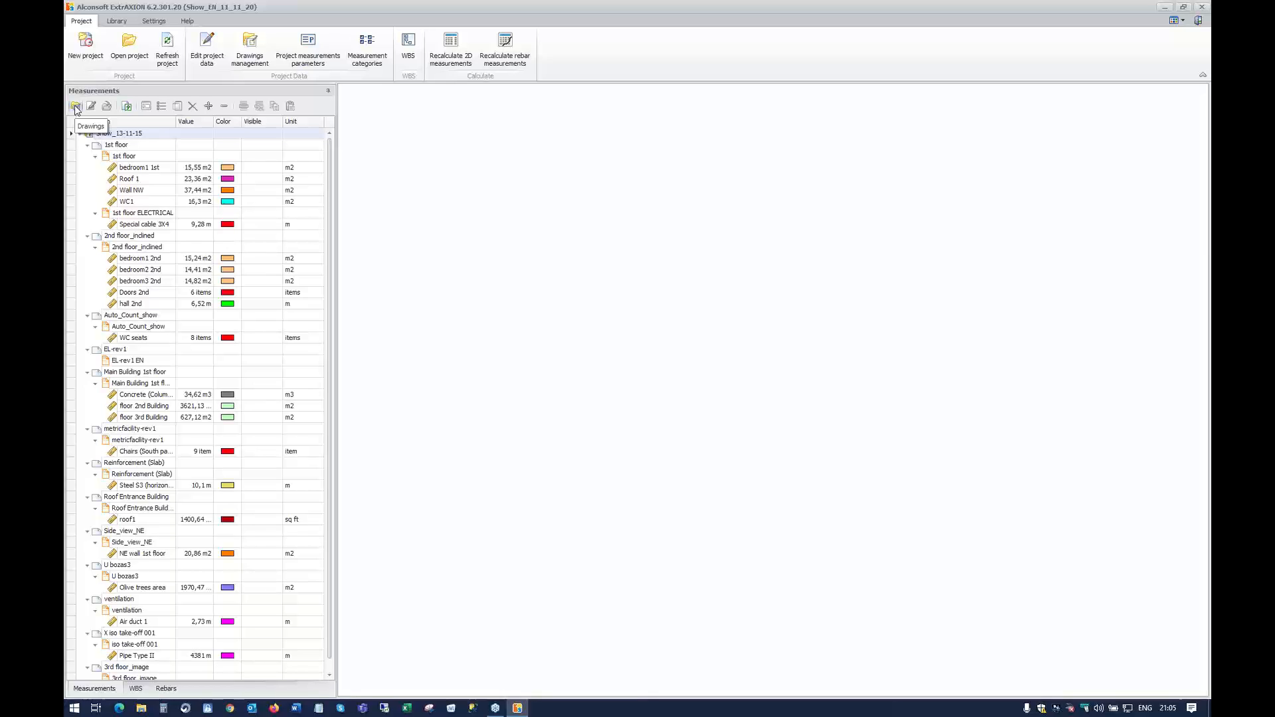
Add the drawing 3rd floor.pdf from the Demo Drawings folder to the project with conversion to vector enabled
{"action": "left_click", "coordinate": [75, 109]}
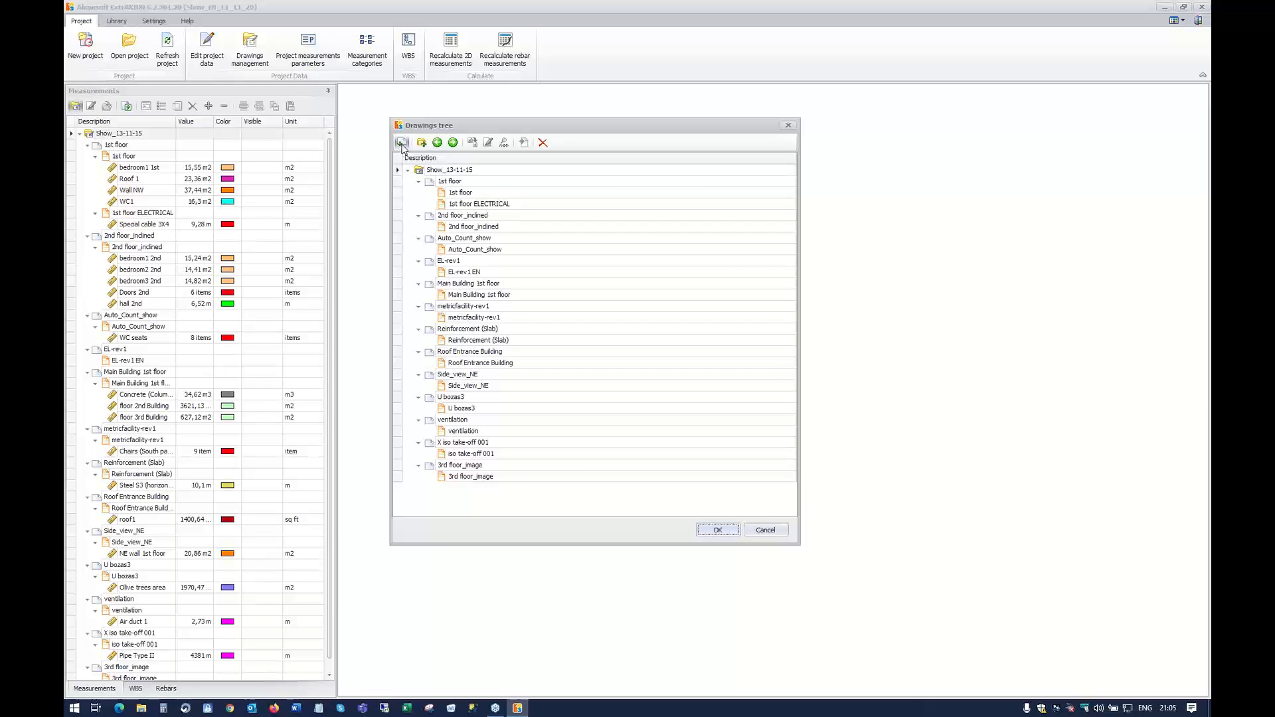
{"action": "left_click", "coordinate": [401, 143]}
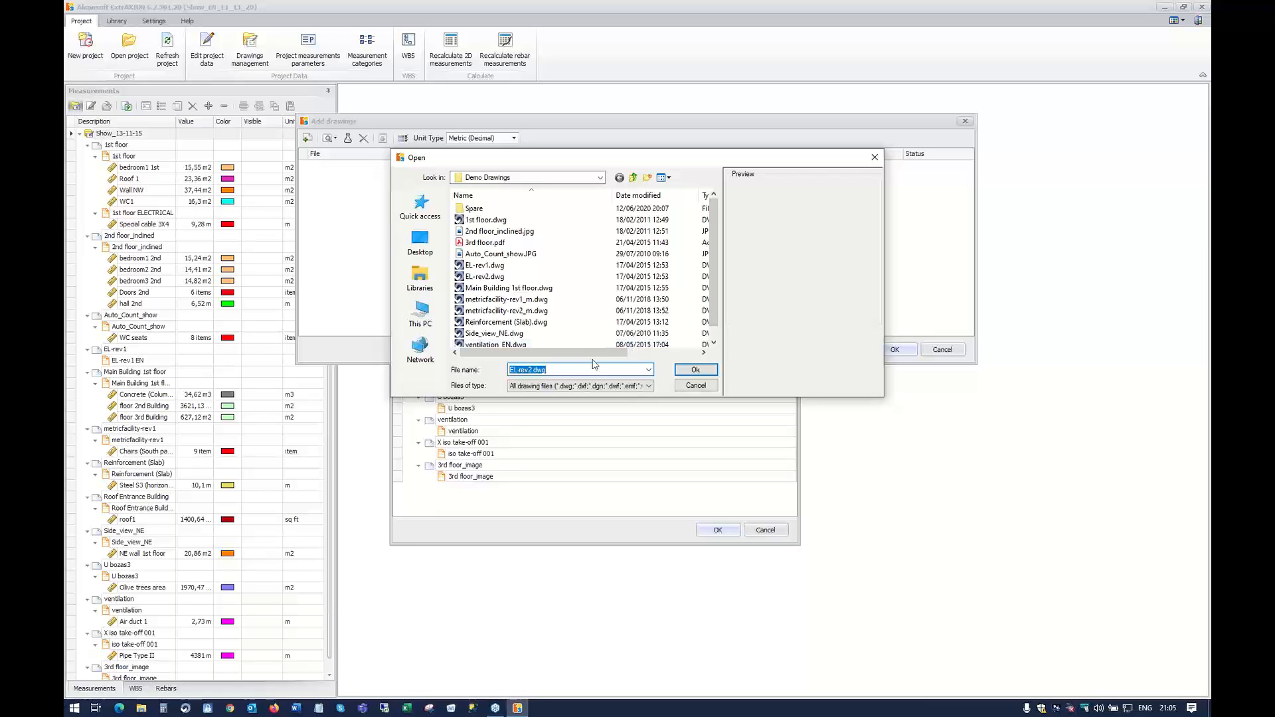
{"action": "left_click", "coordinate": [649, 386]}
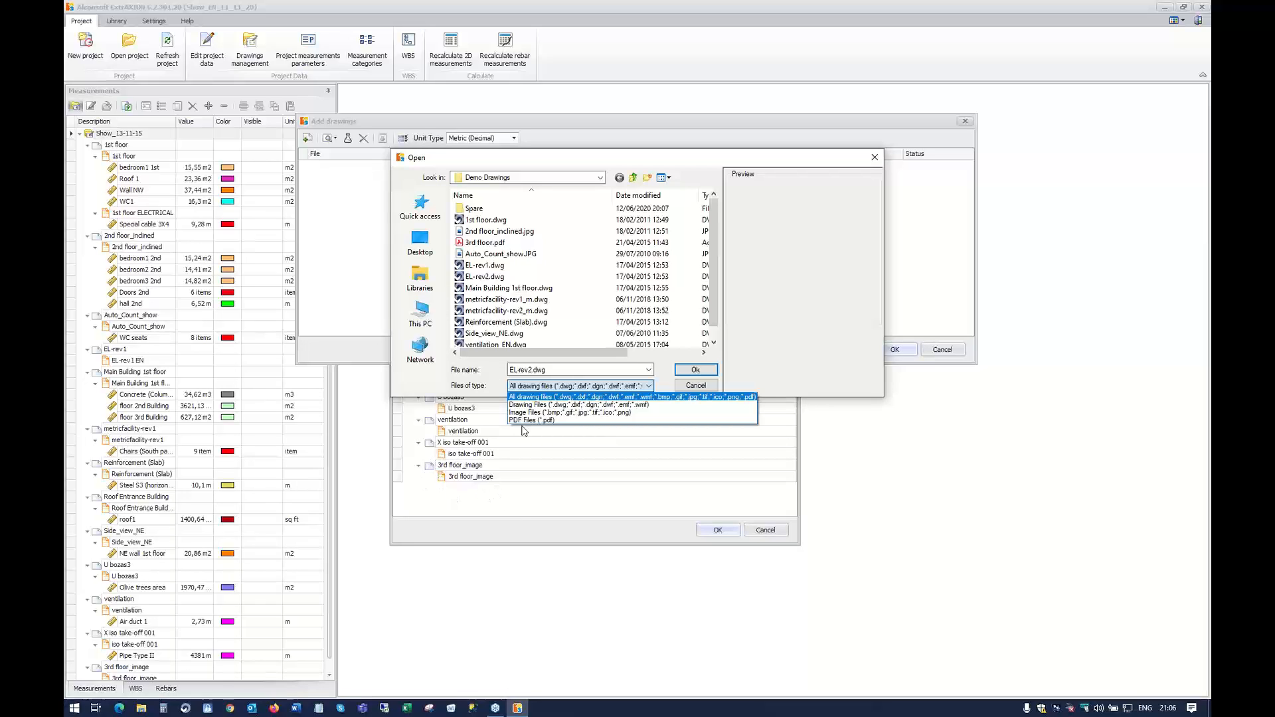
{"action": "left_click", "coordinate": [483, 247]}
{"action": "left_click", "coordinate": [484, 248]}
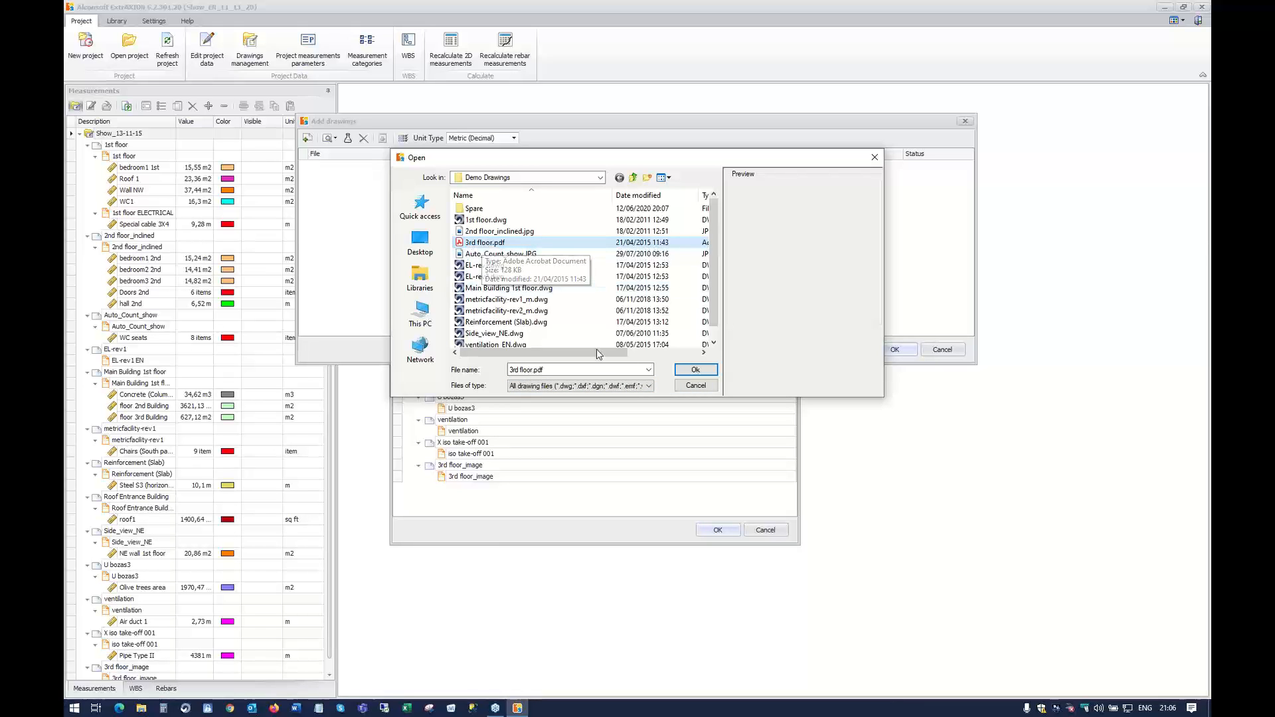
{"action": "left_click", "coordinate": [695, 370]}
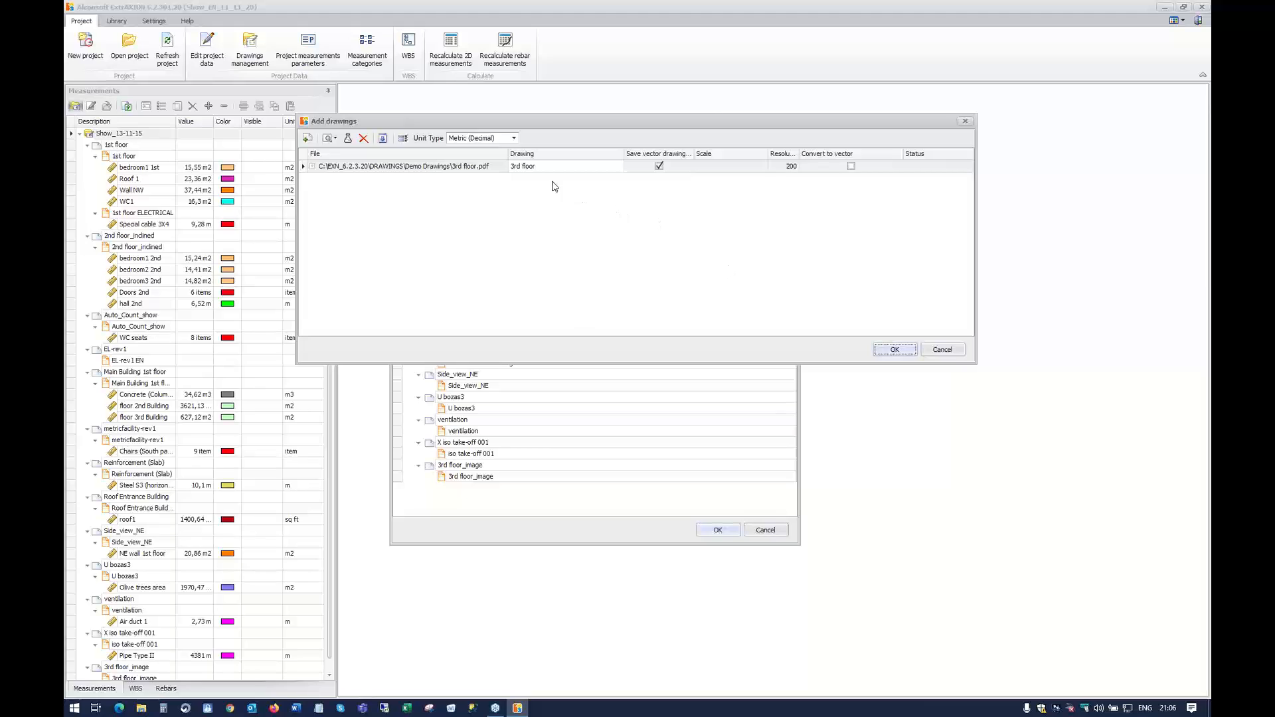
{"action": "left_click", "coordinate": [851, 166]}
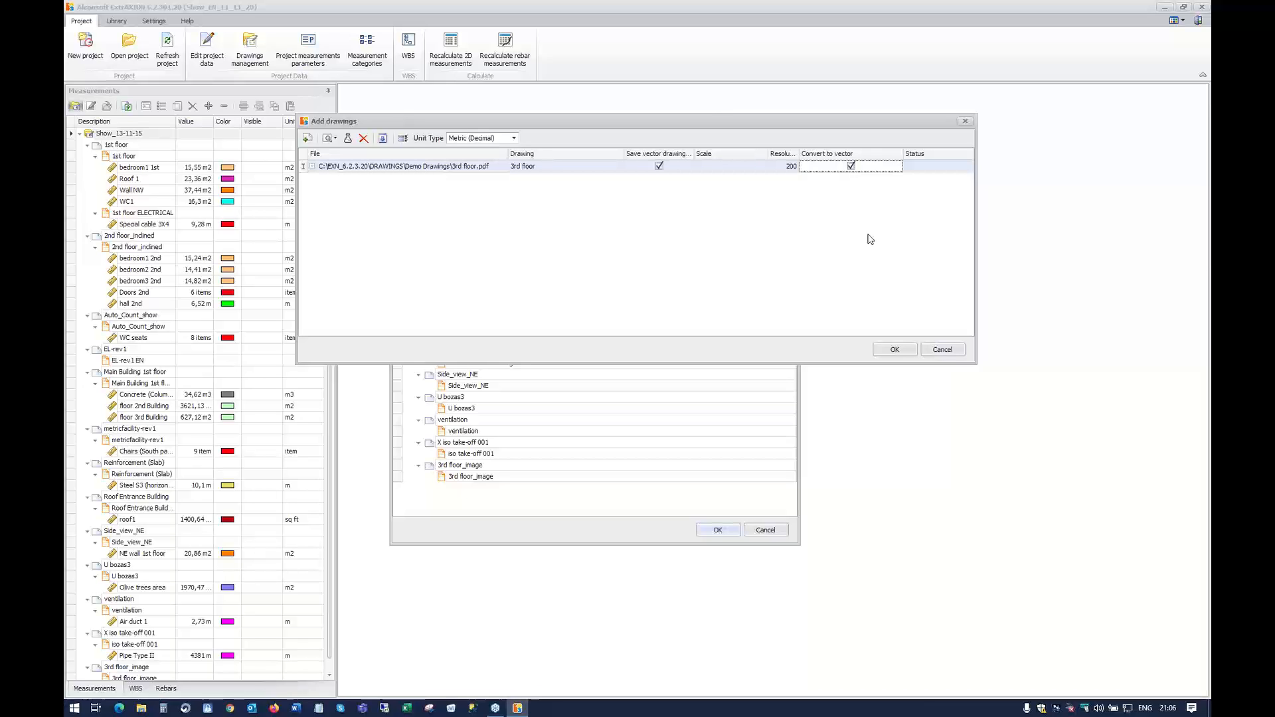
{"action": "left_click", "coordinate": [893, 351]}
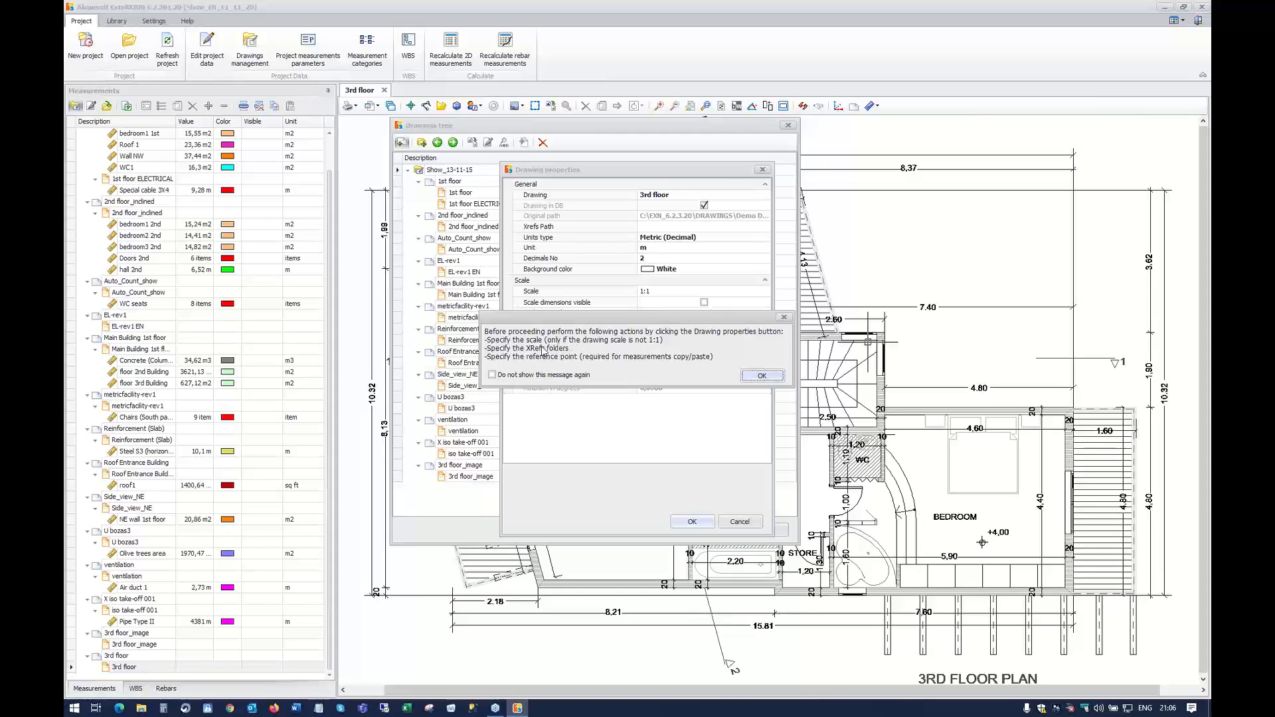
{"action": "left_click", "coordinate": [758, 376]}
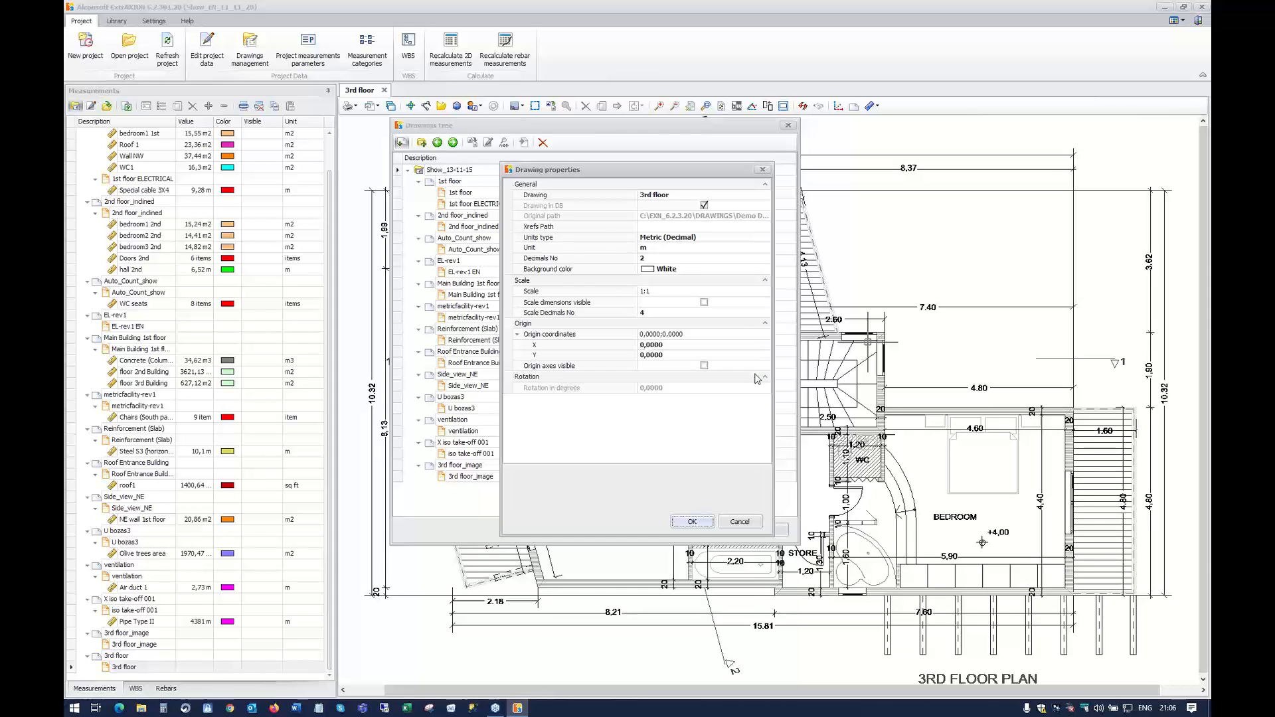
Set the 3rd floor drawing's scale on the drawing by marking the plan's full-width bottom dimension line as 15,81 m
{"action": "left_click", "coordinate": [767, 293]}
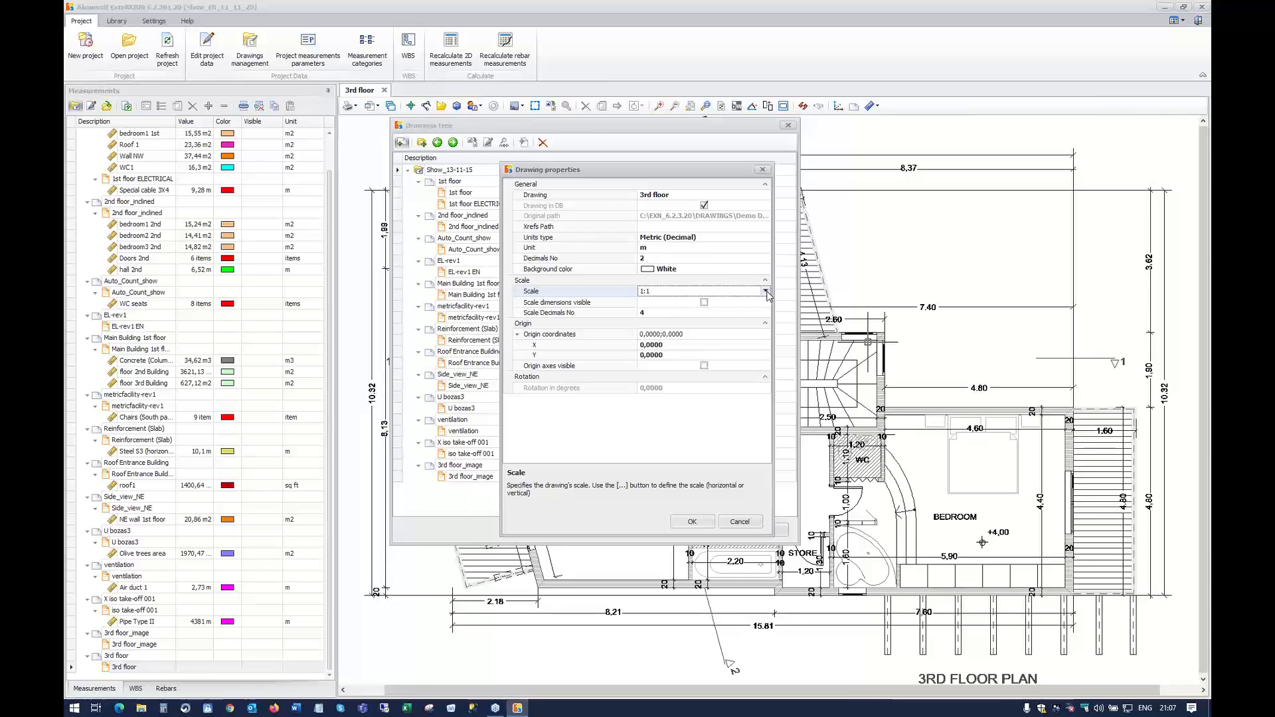
{"action": "left_click", "coordinate": [767, 293]}
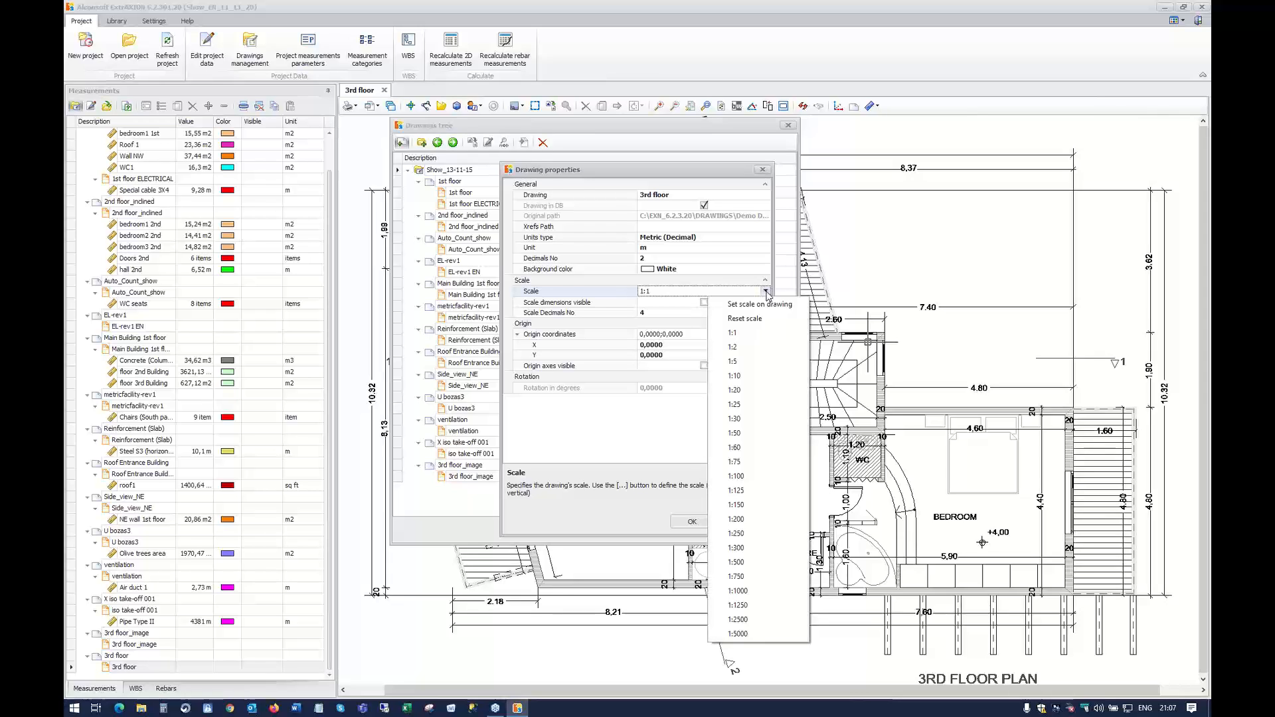
{"action": "left_click", "coordinate": [733, 305]}
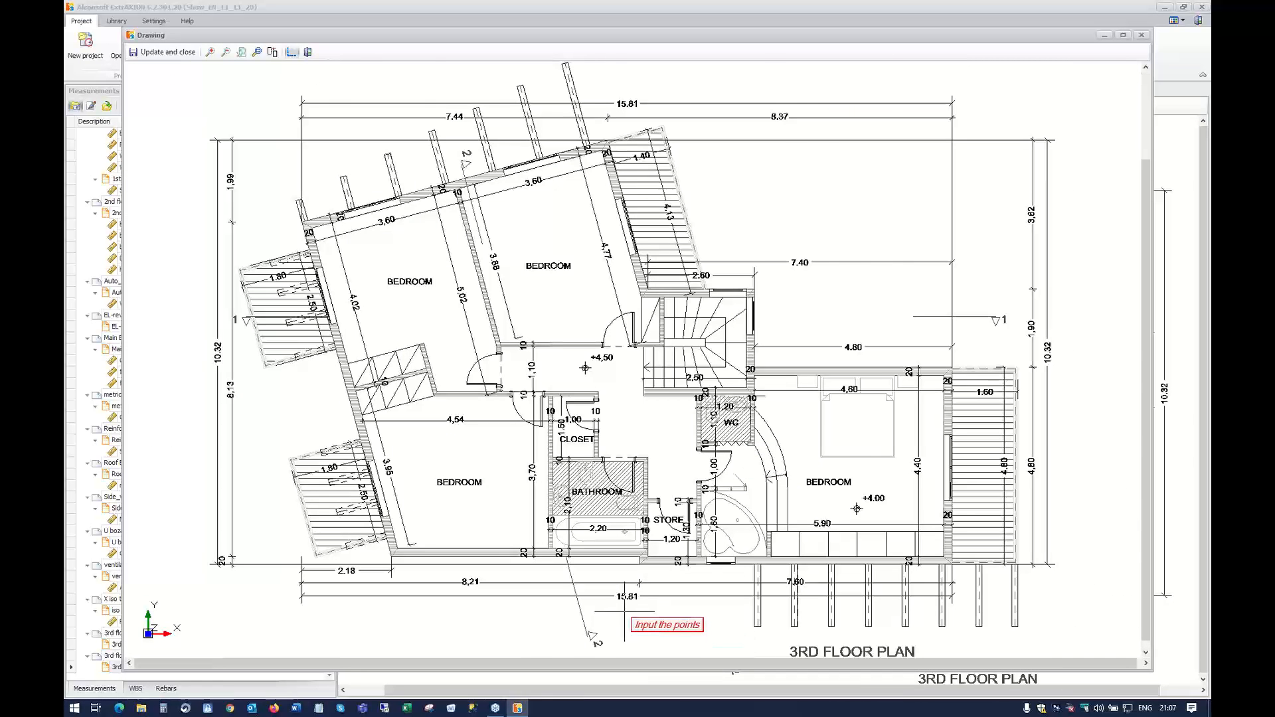
{"action": "scroll", "coordinate": [624, 612], "scroll_direction": "up", "scroll_amount": 5}
{"action": "scroll", "coordinate": [628, 575], "scroll_direction": "down", "scroll_amount": 1}
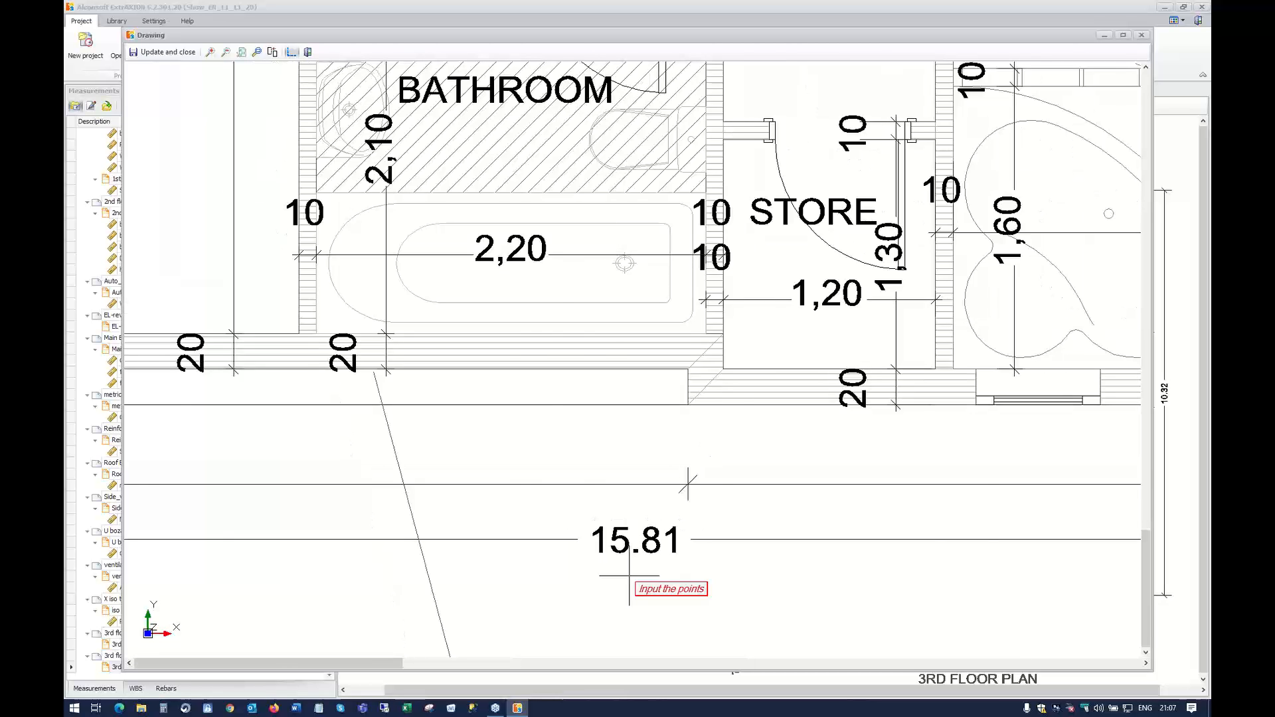
{"action": "scroll", "coordinate": [629, 575], "scroll_direction": "down", "scroll_amount": 4}
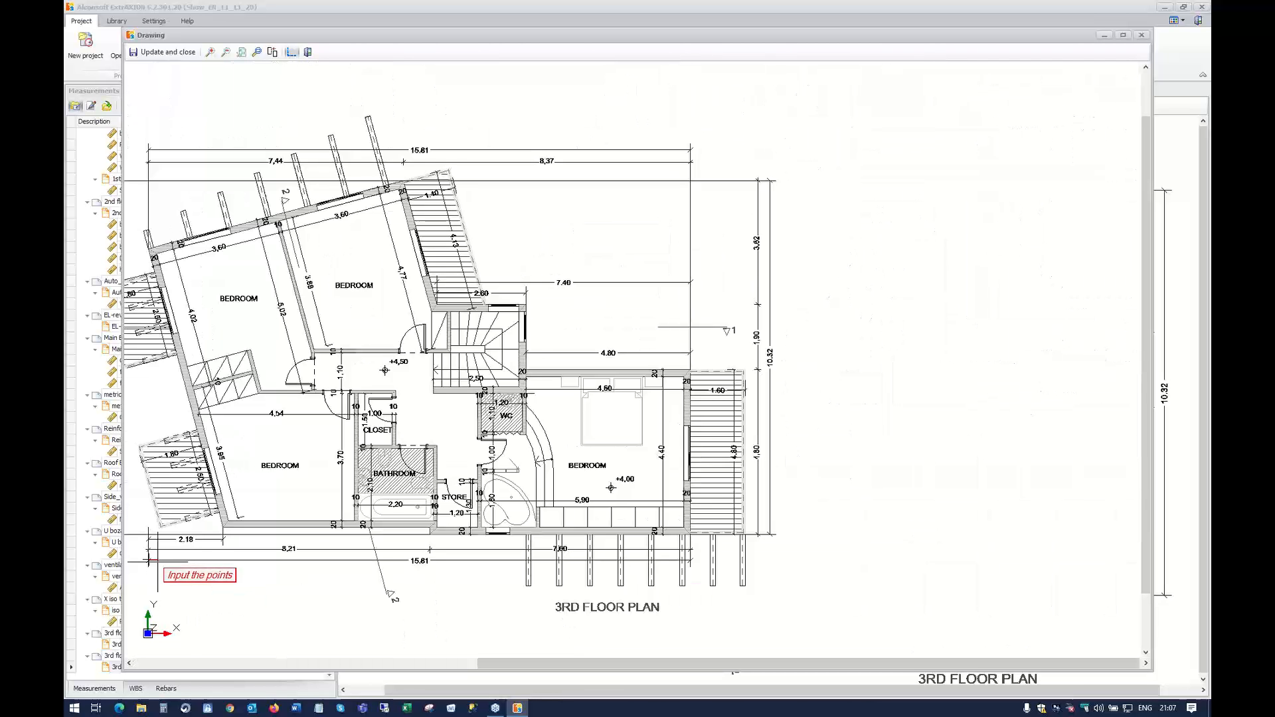
{"action": "left_click", "coordinate": [690, 562]}
{"action": "type", "text": "15"}
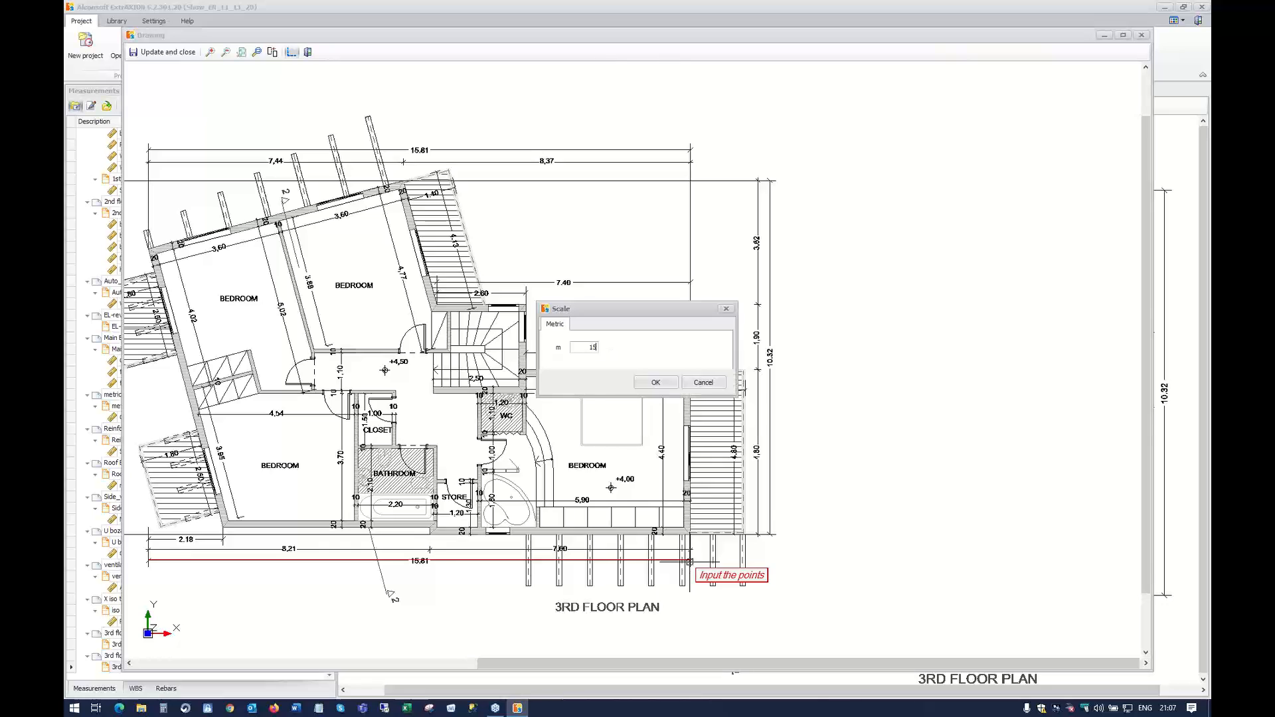
{"action": "type", "text": ",81"}
{"action": "left_click", "coordinate": [661, 384]}
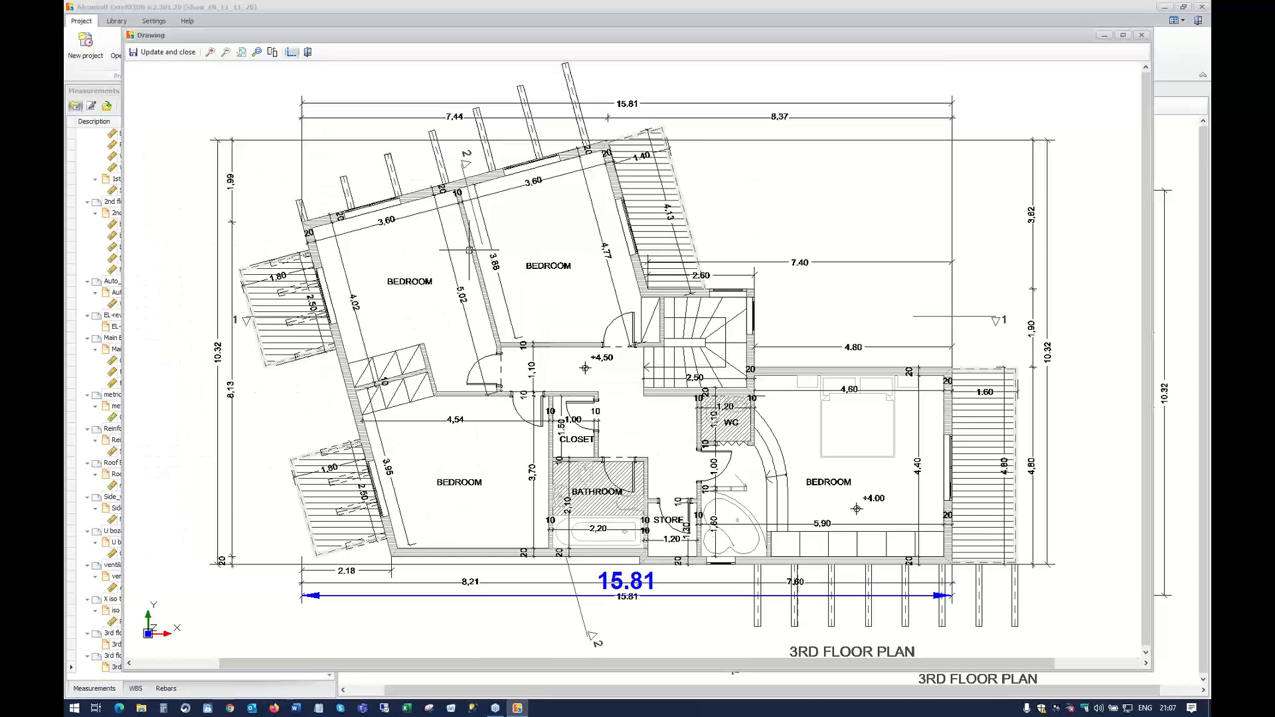
{"action": "left_click", "coordinate": [167, 53]}
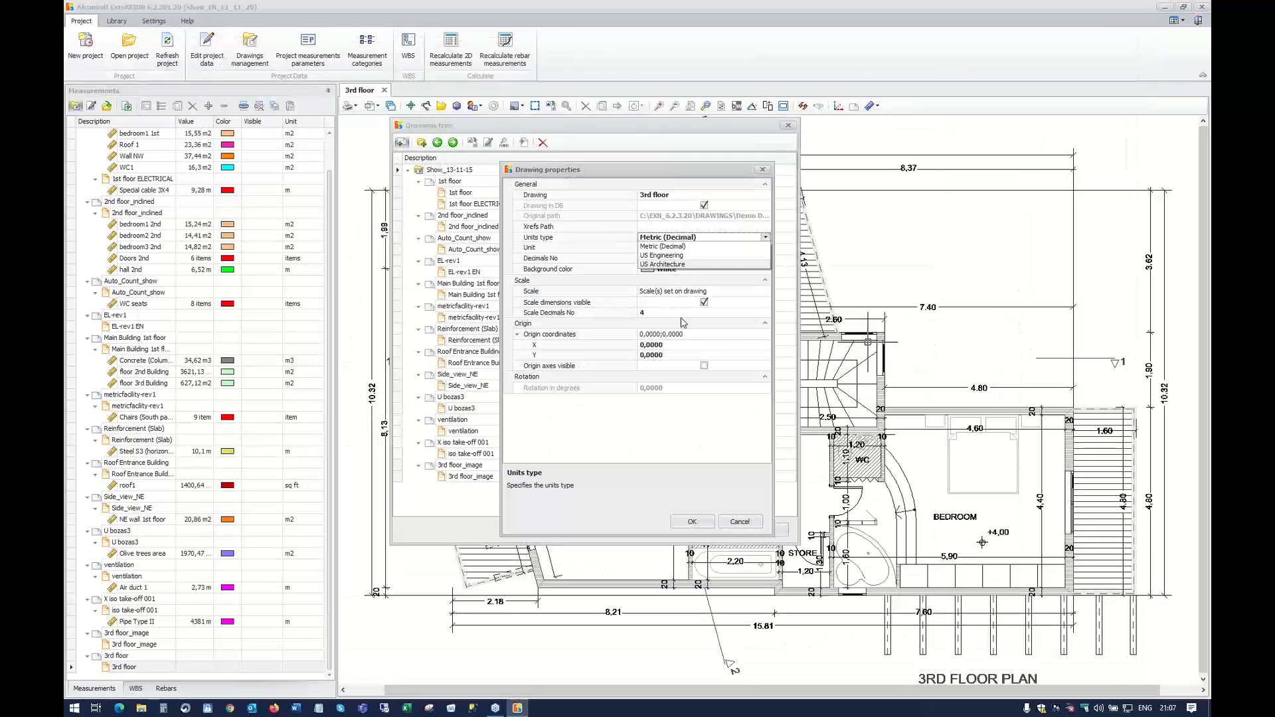
{"action": "left_click", "coordinate": [689, 522]}
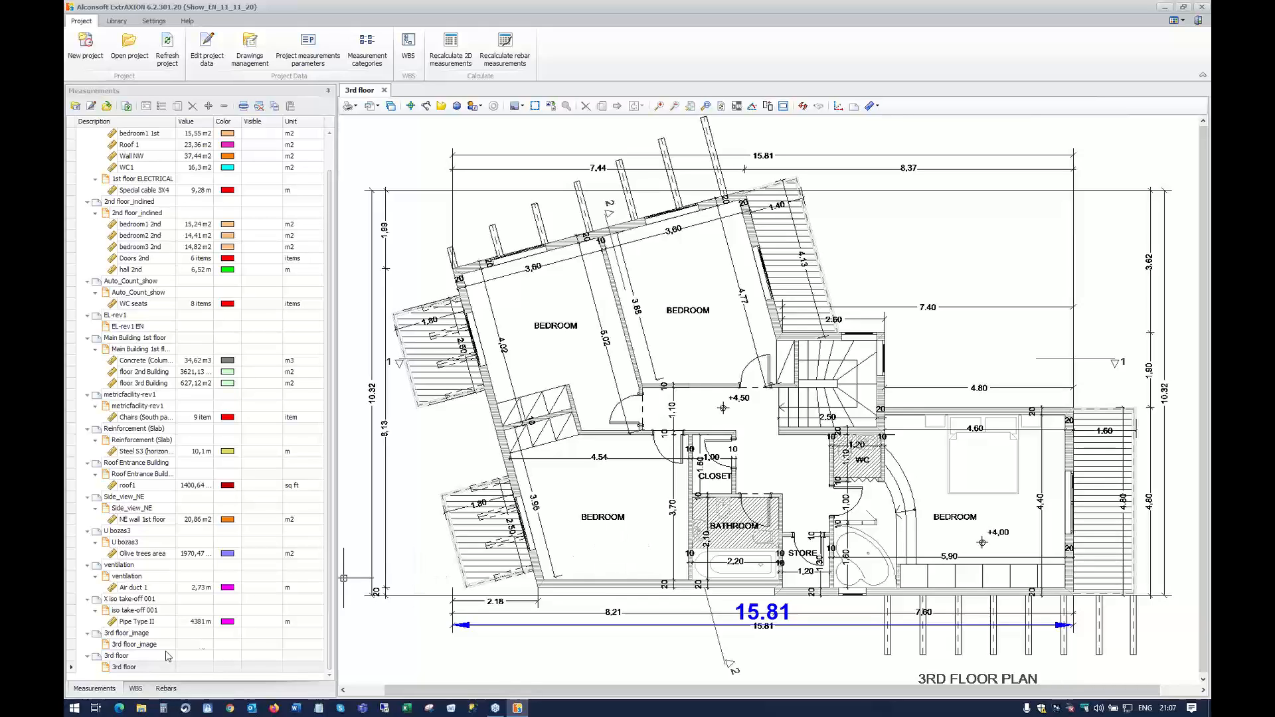
Compare the line quality of the 3rd floor_image drawing with the vector 3rd floor drawing up close, around the bathroom and bedroom
{"action": "double_click", "coordinate": [133, 645]}
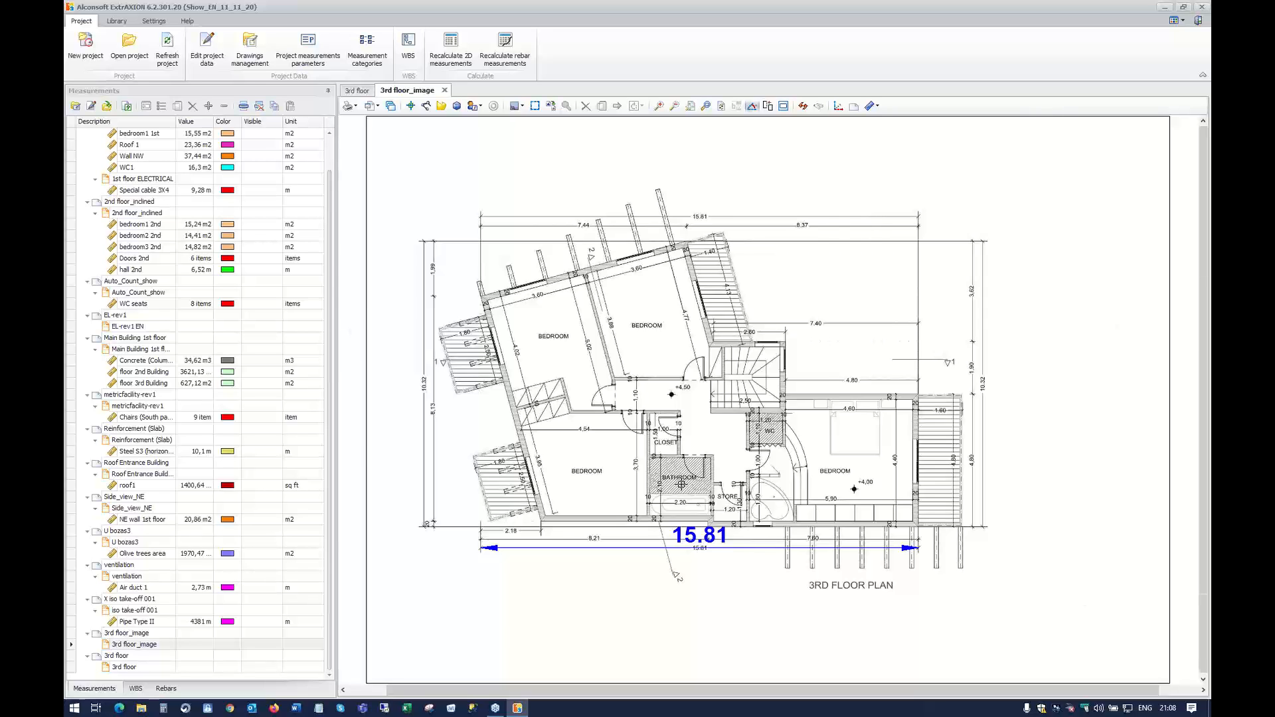
{"action": "scroll", "coordinate": [681, 484], "scroll_direction": "up", "scroll_amount": 2}
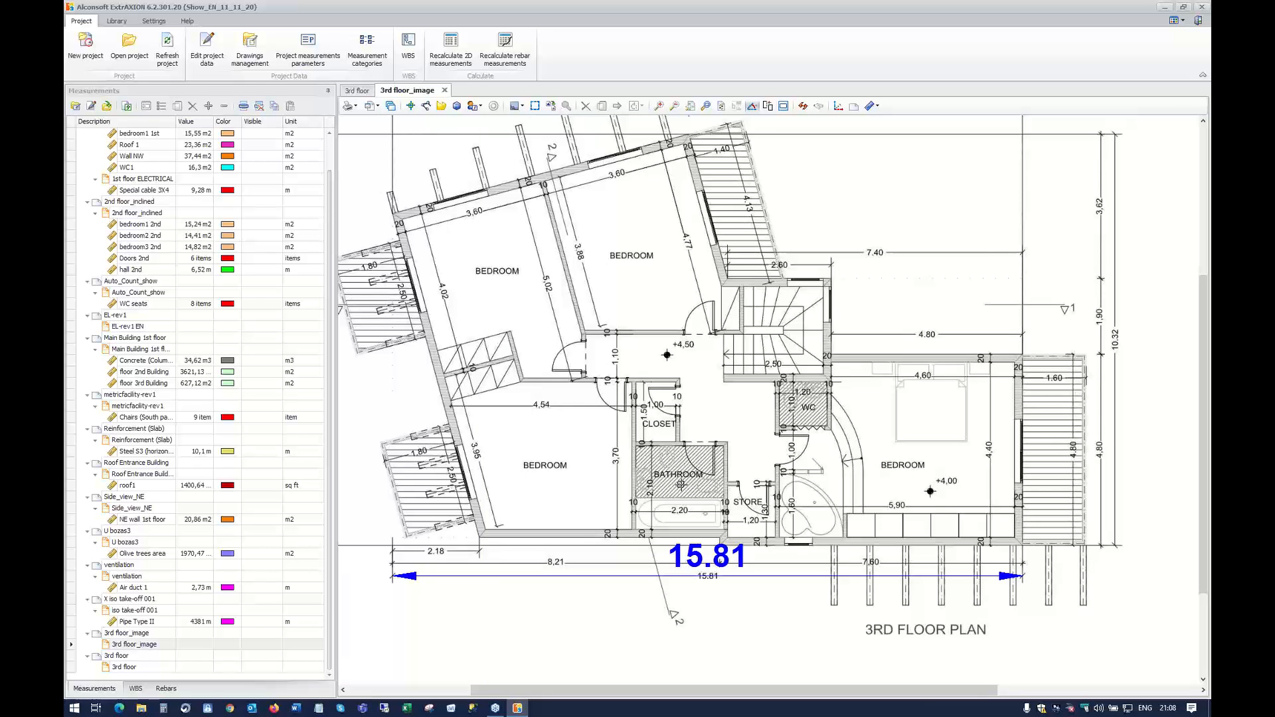
{"action": "scroll", "coordinate": [681, 485], "scroll_direction": "up", "scroll_amount": 8}
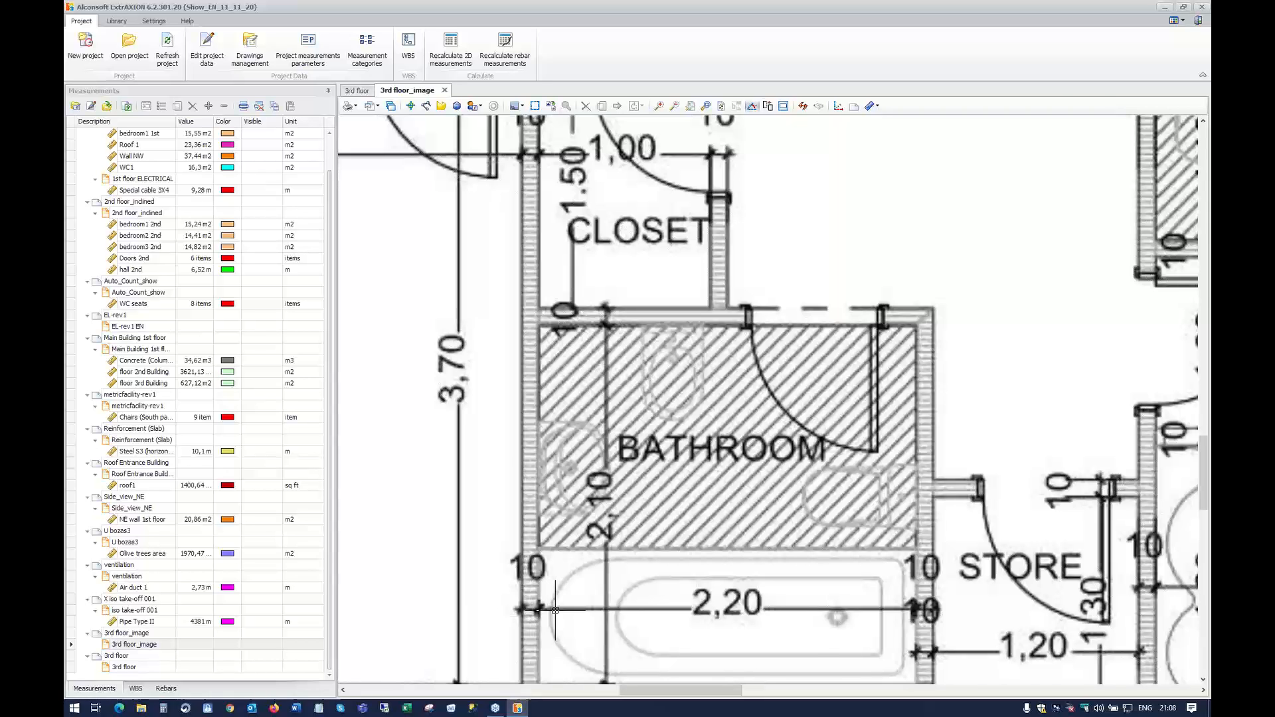
{"action": "scroll", "coordinate": [556, 610], "scroll_direction": "up", "scroll_amount": 5}
{"action": "left_click", "coordinate": [356, 92]}
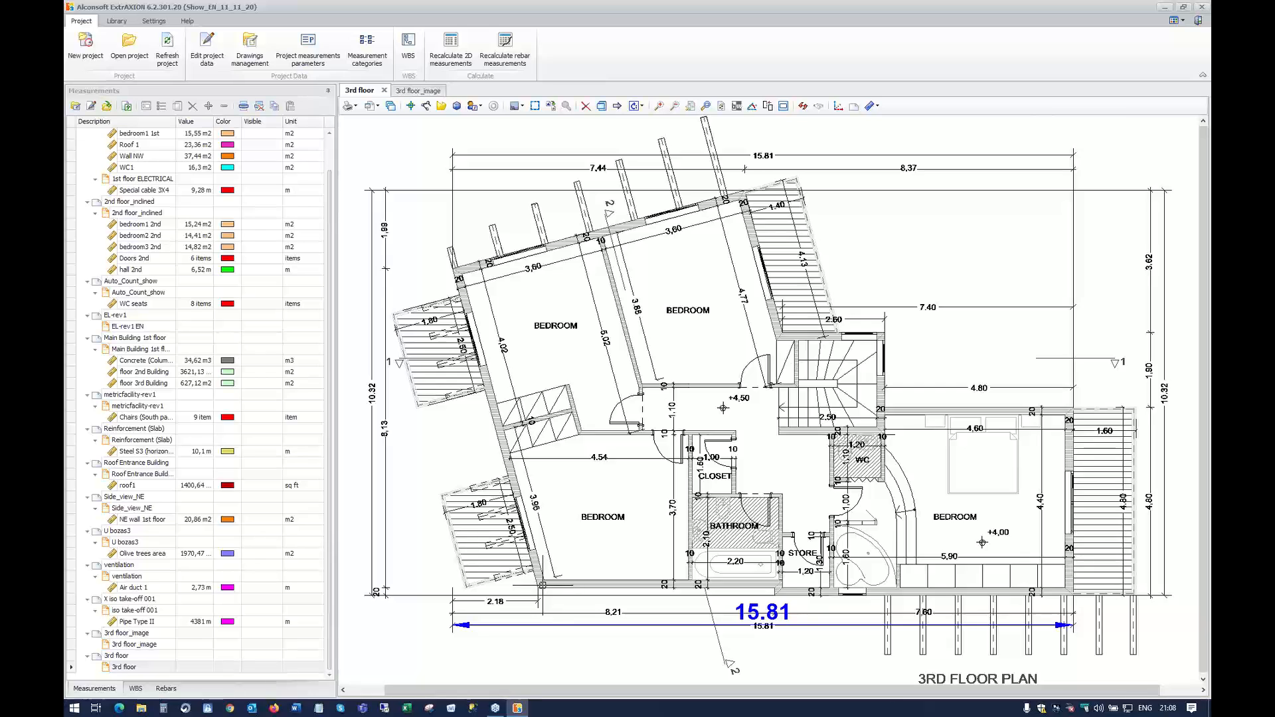
{"action": "scroll", "coordinate": [543, 585], "scroll_direction": "up", "scroll_amount": 5}
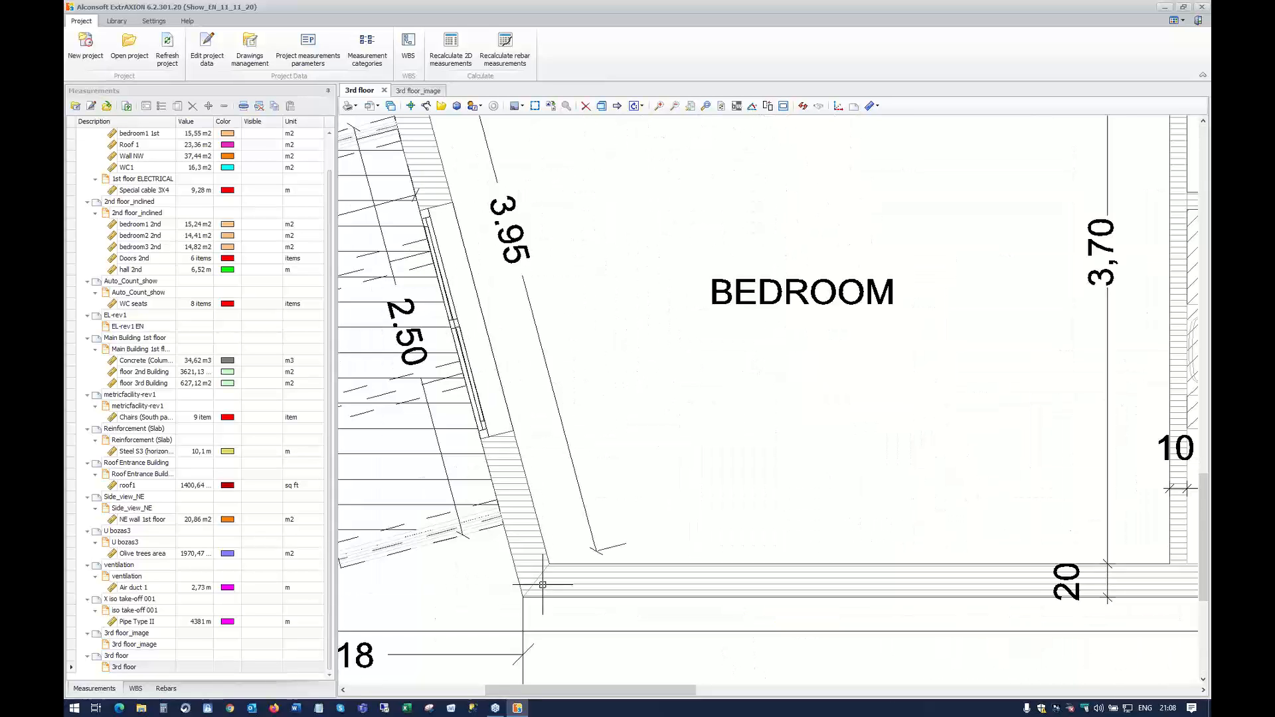
{"action": "scroll", "coordinate": [543, 585], "scroll_direction": "down", "scroll_amount": 5}
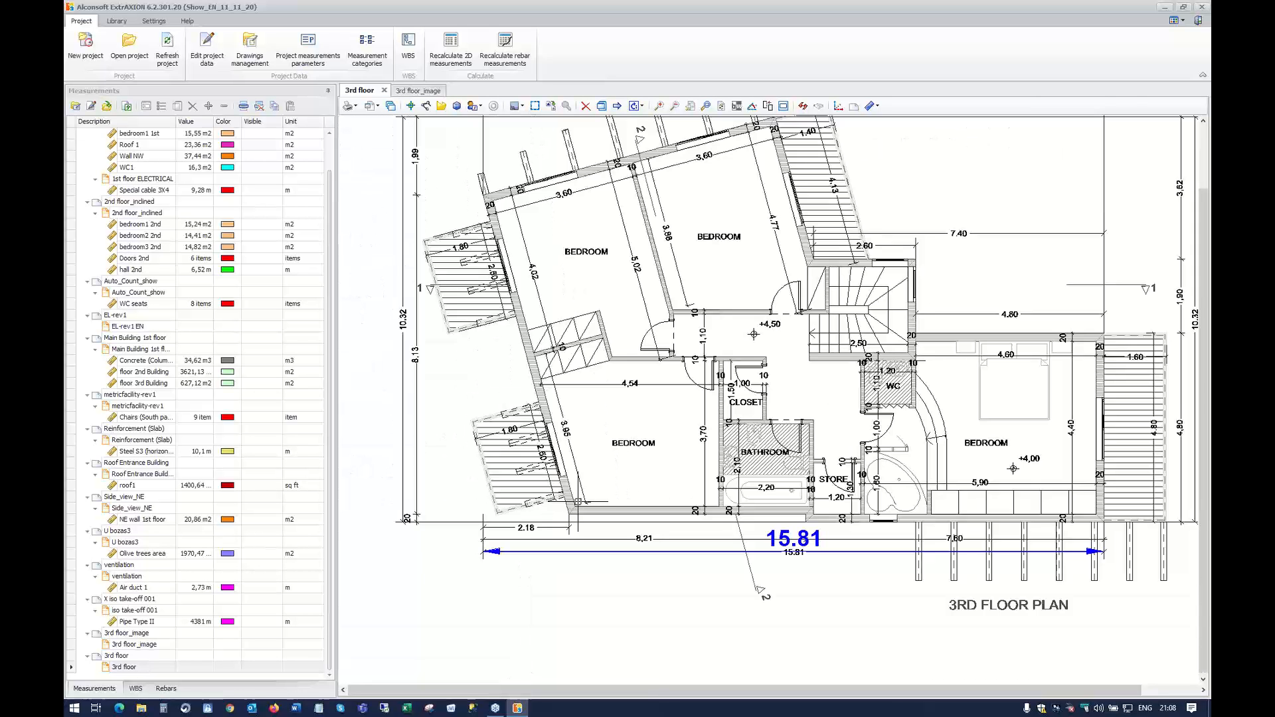
{"action": "scroll", "coordinate": [770, 482], "scroll_direction": "up", "scroll_amount": 1}
{"action": "scroll", "coordinate": [775, 479], "scroll_direction": "up", "scroll_amount": 4}
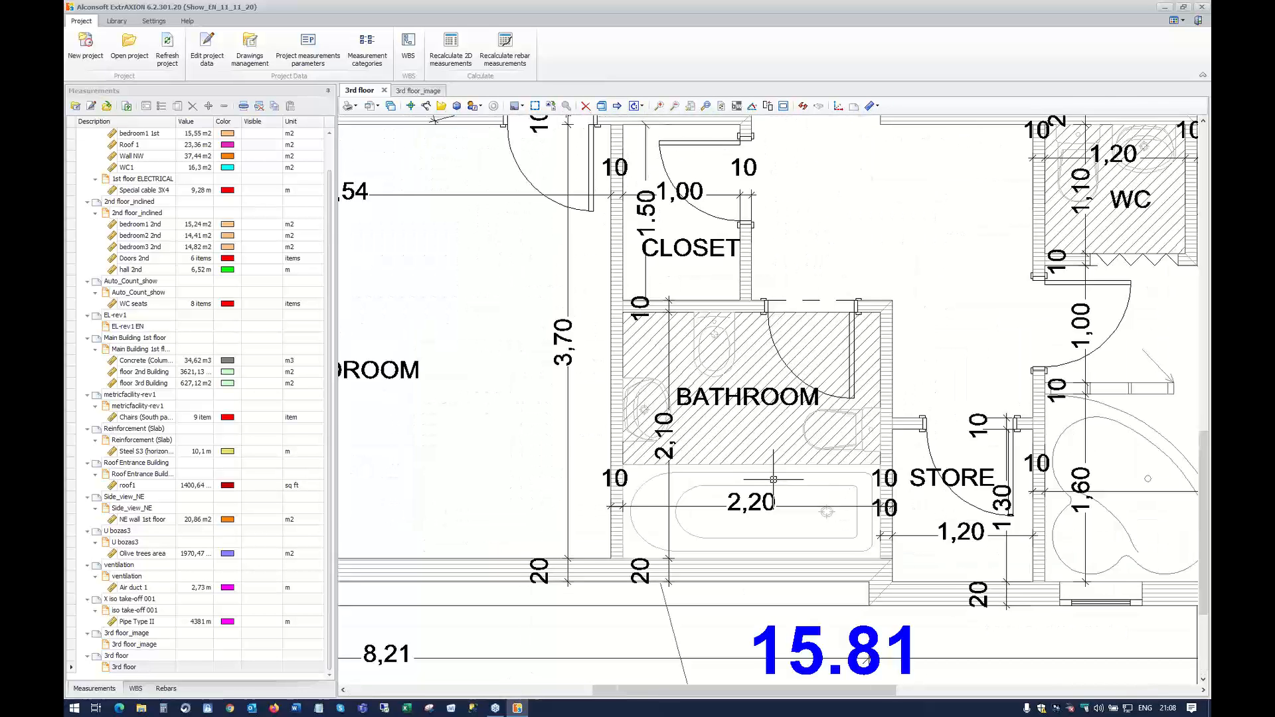
{"action": "scroll", "coordinate": [773, 474], "scroll_direction": "up", "scroll_amount": 1}
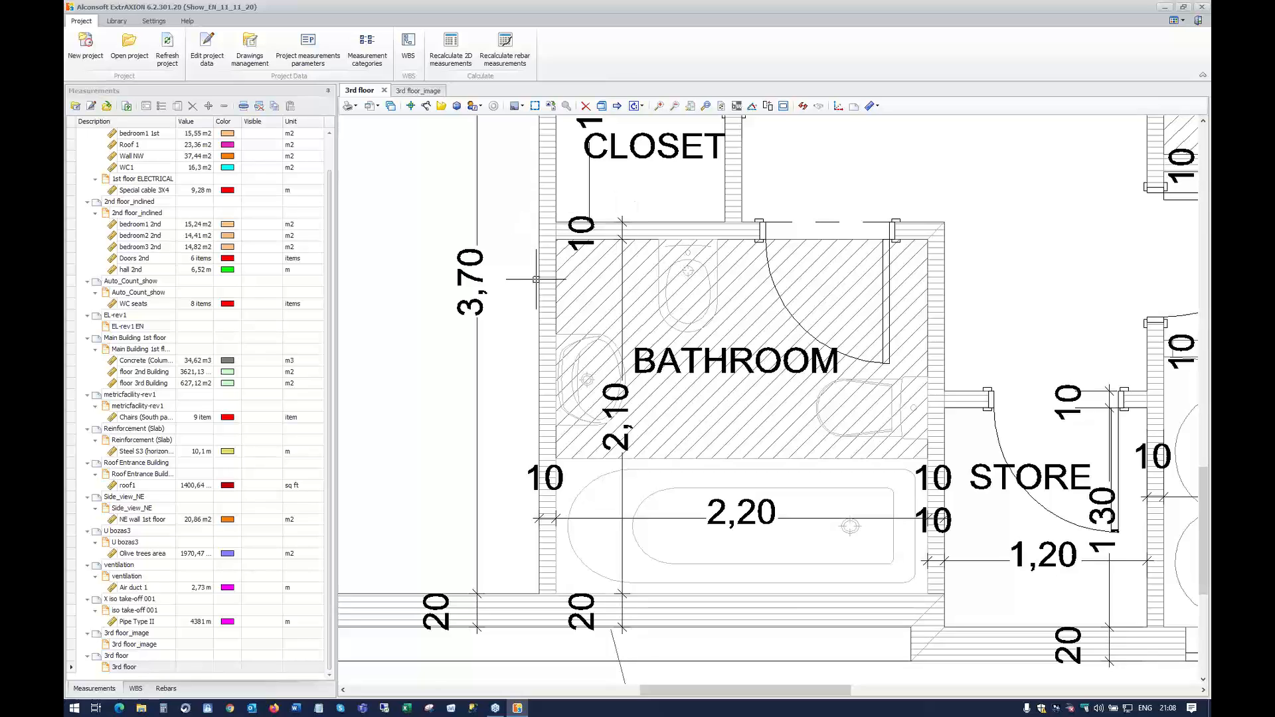
Define an area measurement named "WC 3rd" for the Ceramic wall tiles 15x15 work item, measured perpendicularly to the drawing with common height 2,2
{"action": "left_click", "coordinate": [135, 689]}
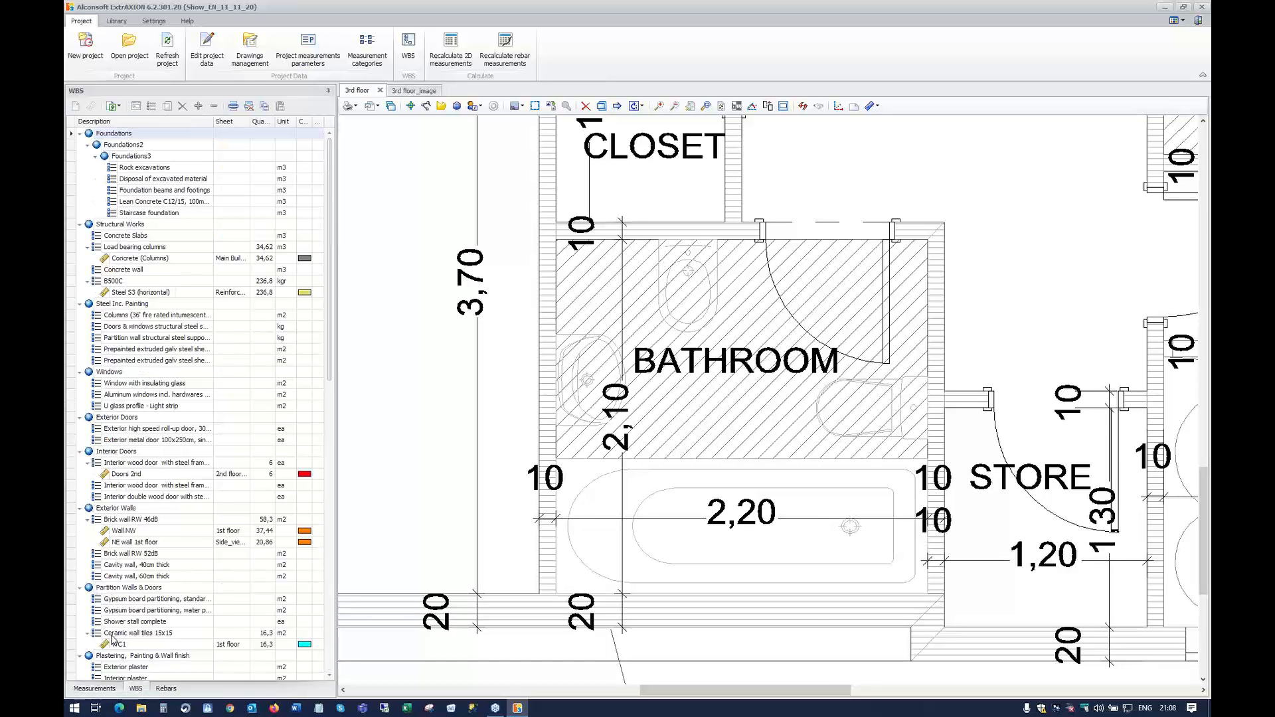
{"action": "left_click", "coordinate": [152, 635]}
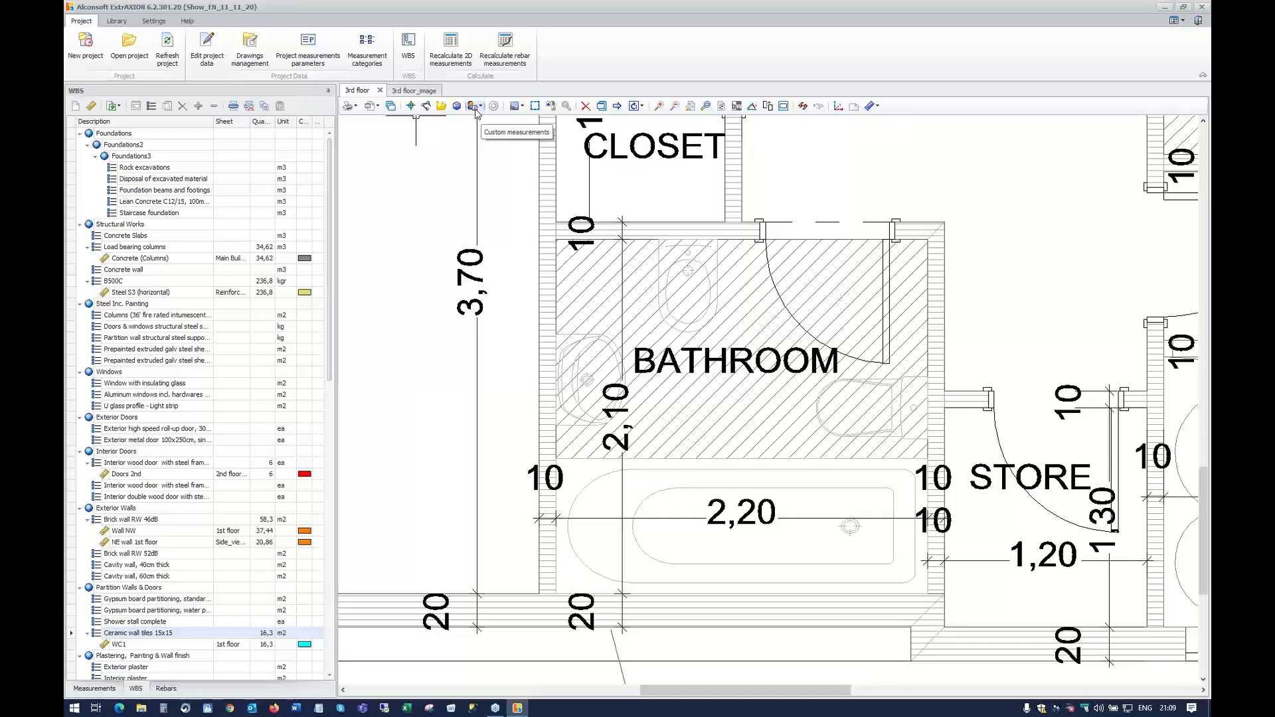
{"action": "left_click", "coordinate": [442, 109]}
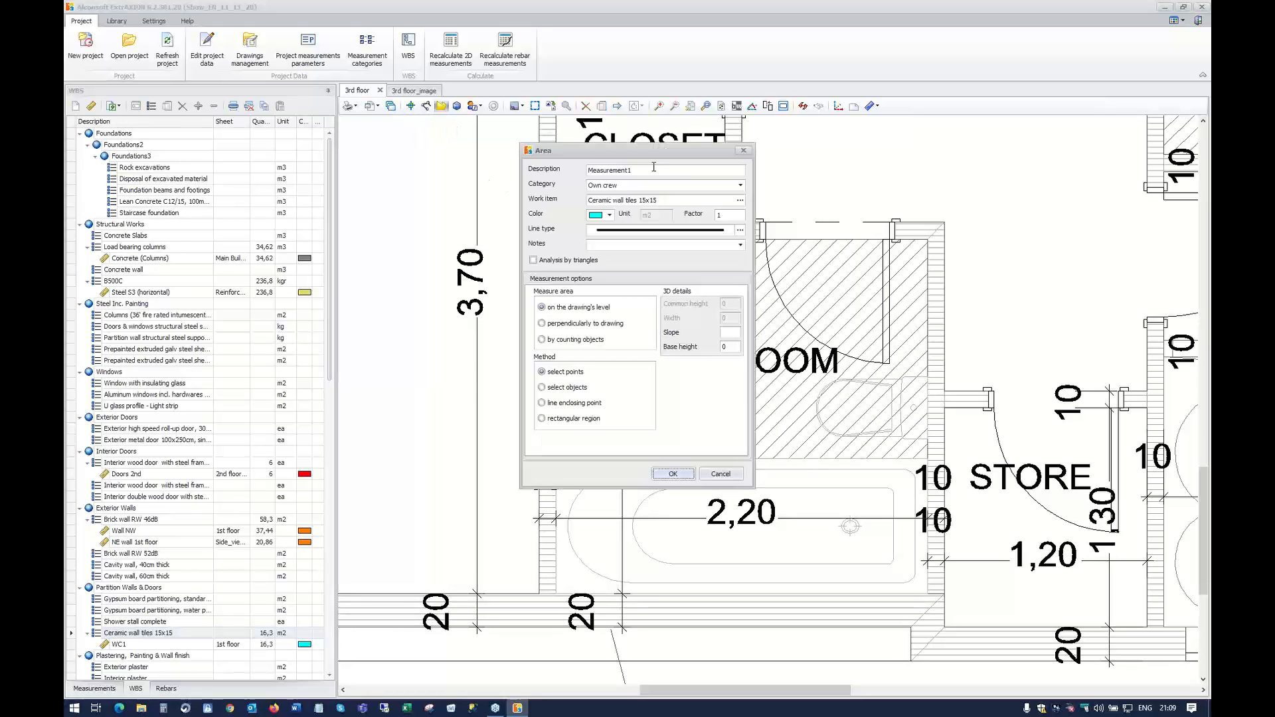
{"action": "type", "text": "WC 3rd"}
{"action": "left_click_drag", "start_coordinate": [669, 154], "coordinate": [460, 175]}
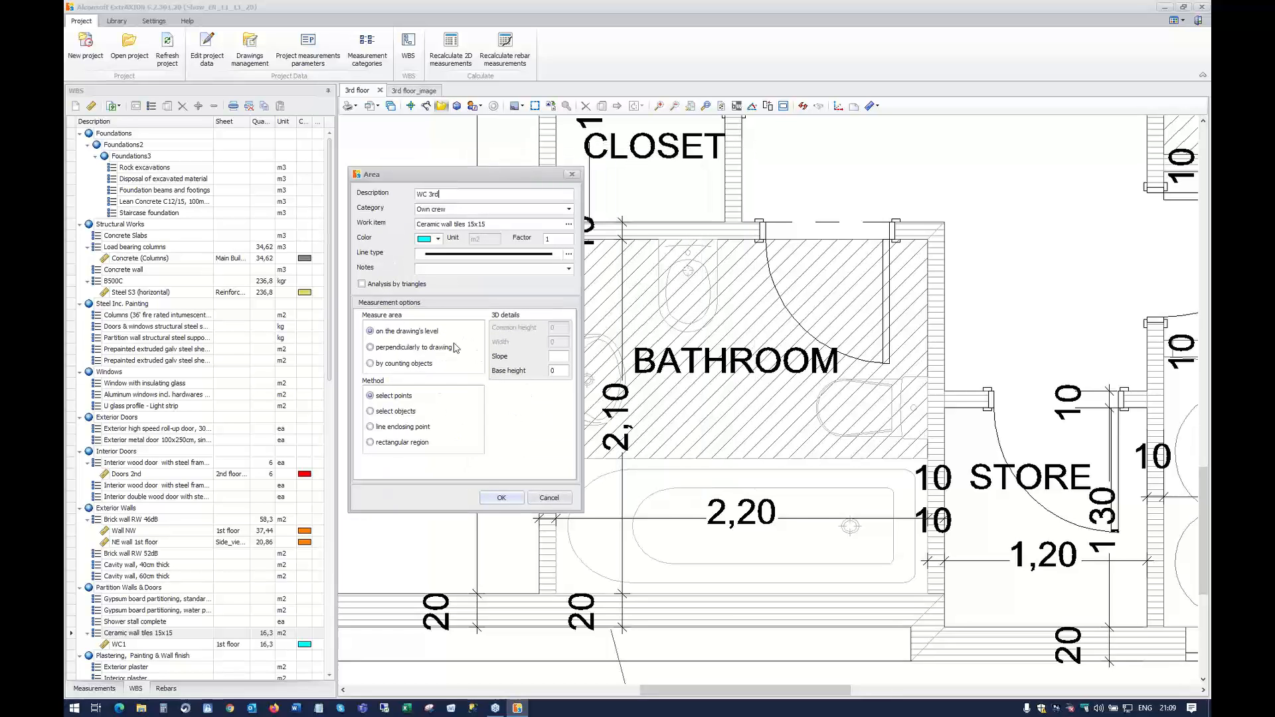
{"action": "left_click", "coordinate": [371, 348]}
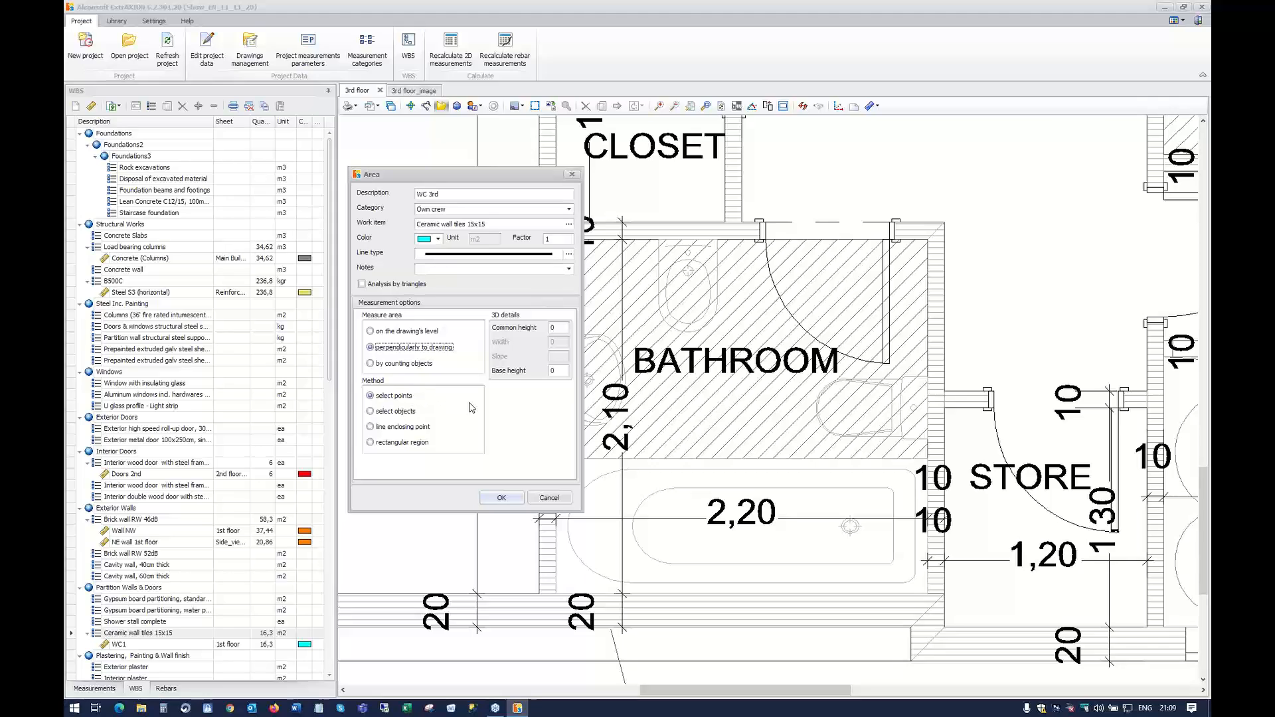
{"action": "left_click", "coordinate": [517, 326]}
{"action": "type", "text": "2,2"}
{"action": "left_click", "coordinate": [504, 504]}
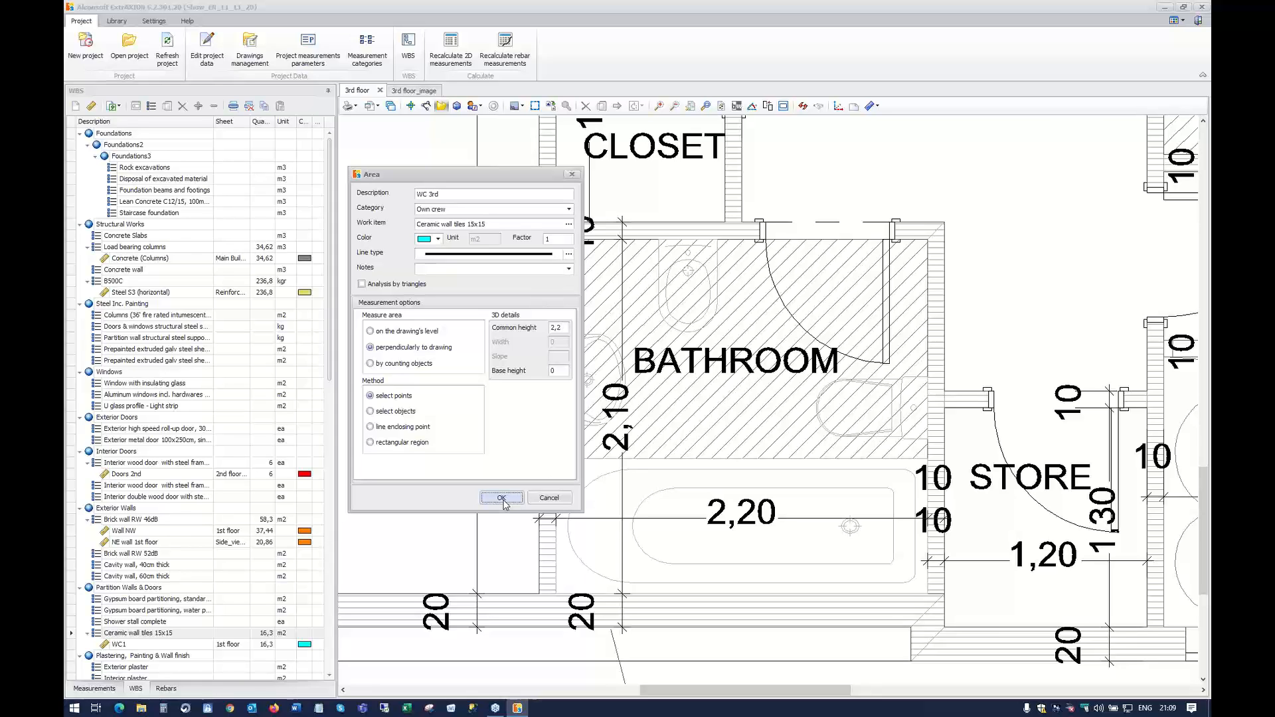
Trace the WC 3rd area along the bathroom walls on both sides of the door opening, down to the bathtub's front edge
{"action": "left_click", "coordinate": [502, 499]}
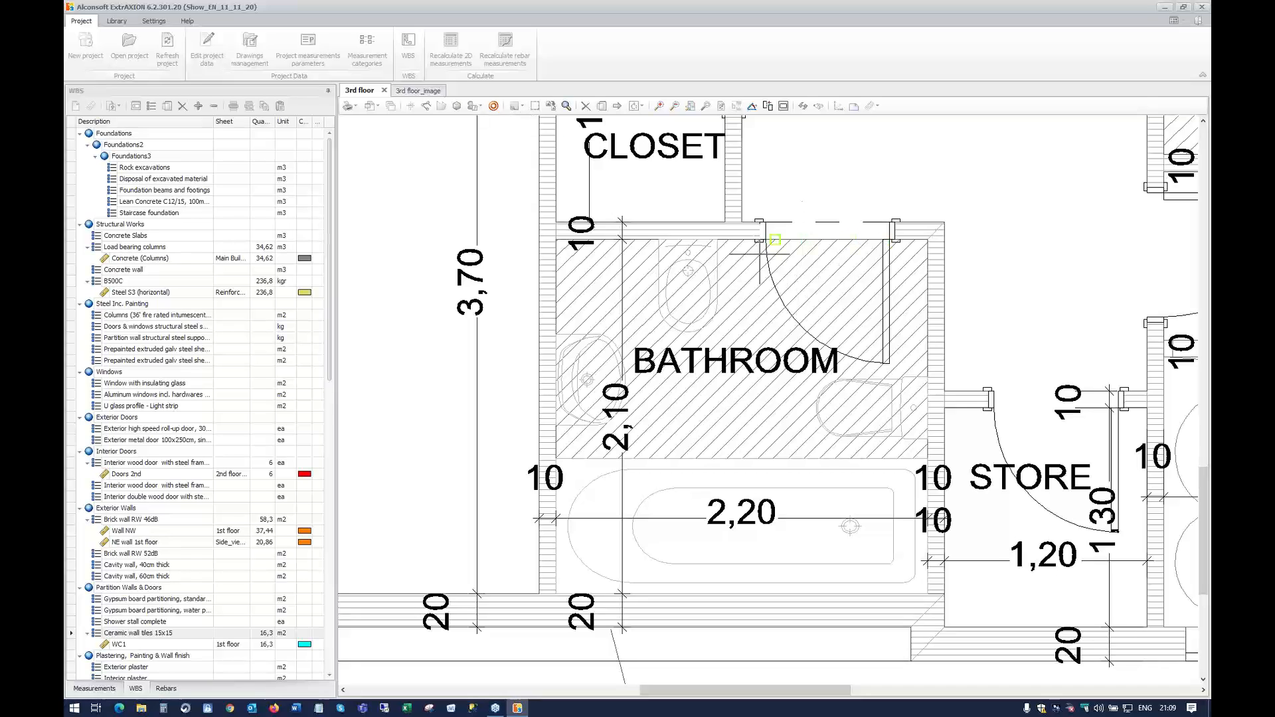
{"action": "left_click", "coordinate": [764, 239]}
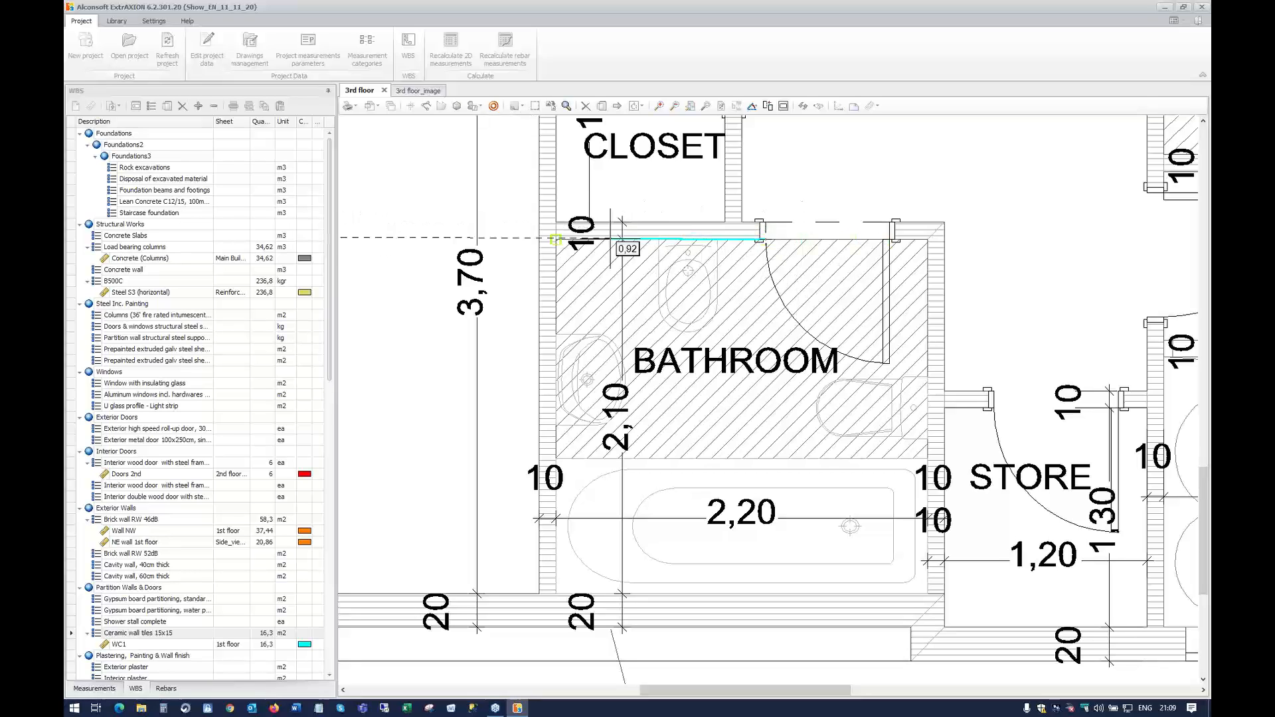
{"action": "left_click", "coordinate": [556, 239]}
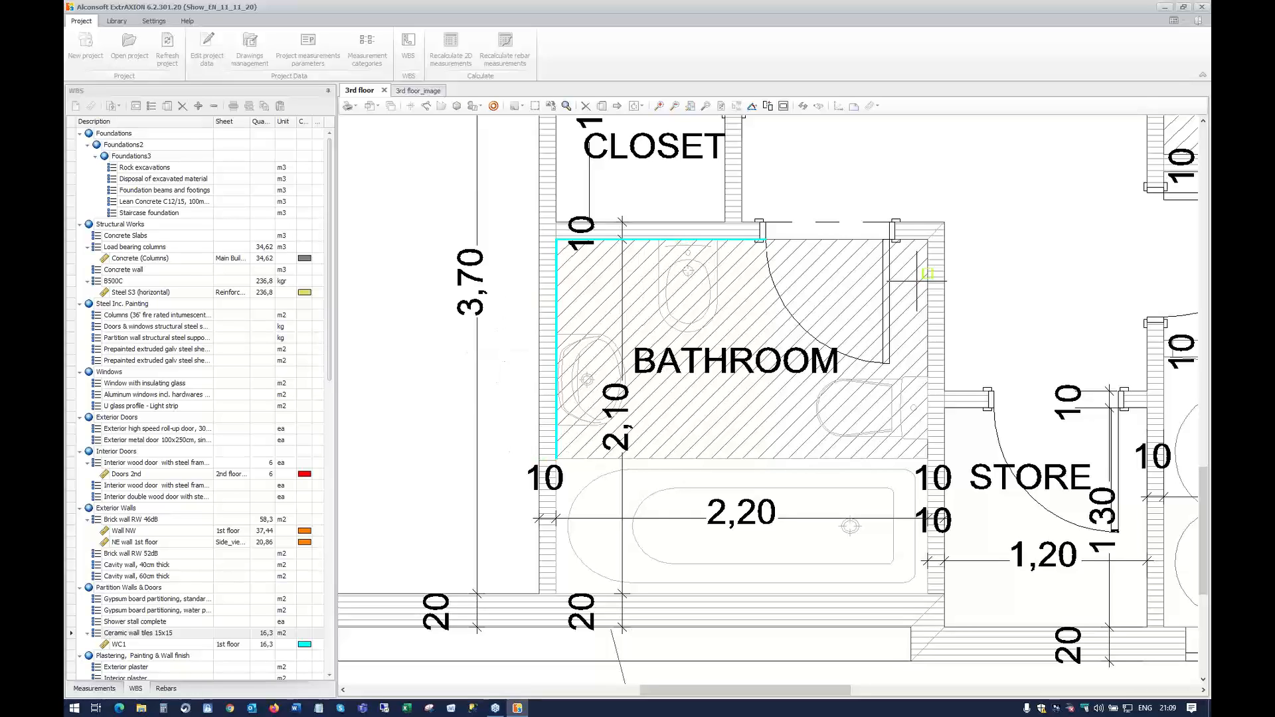
{"action": "left_click", "coordinate": [892, 239]}
{"action": "left_click", "coordinate": [928, 239]}
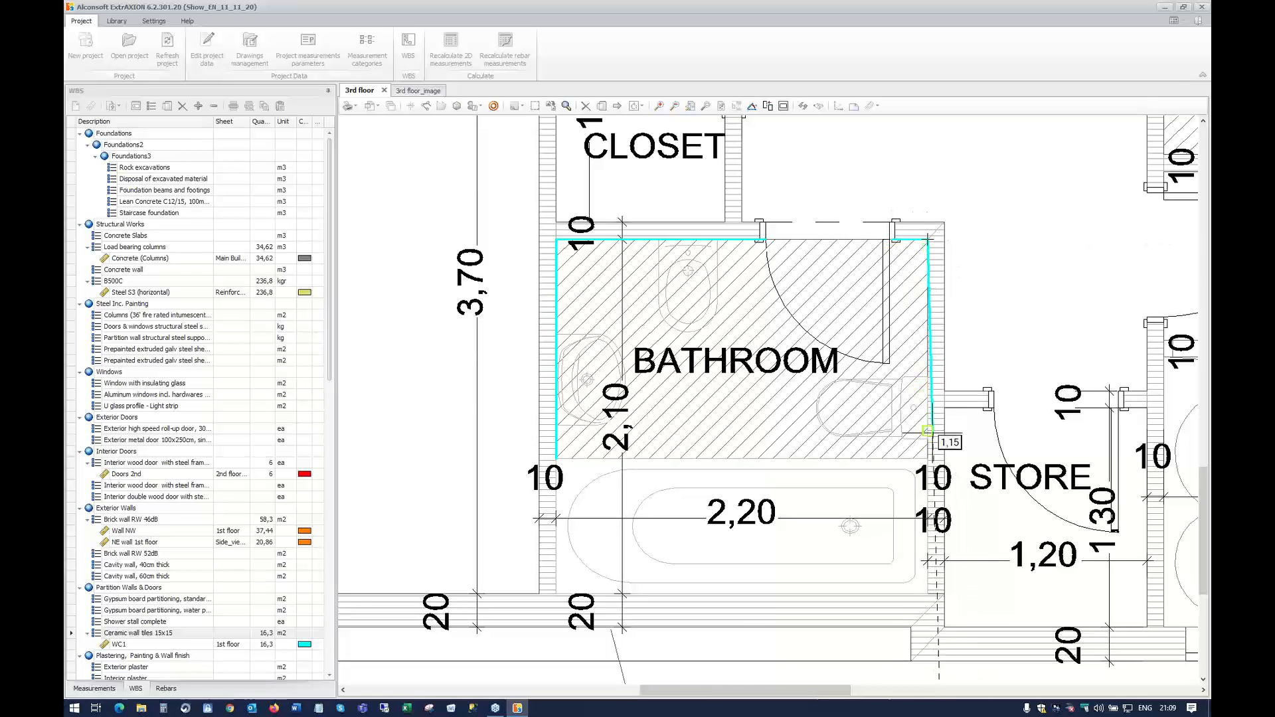
{"action": "left_click", "coordinate": [928, 458]}
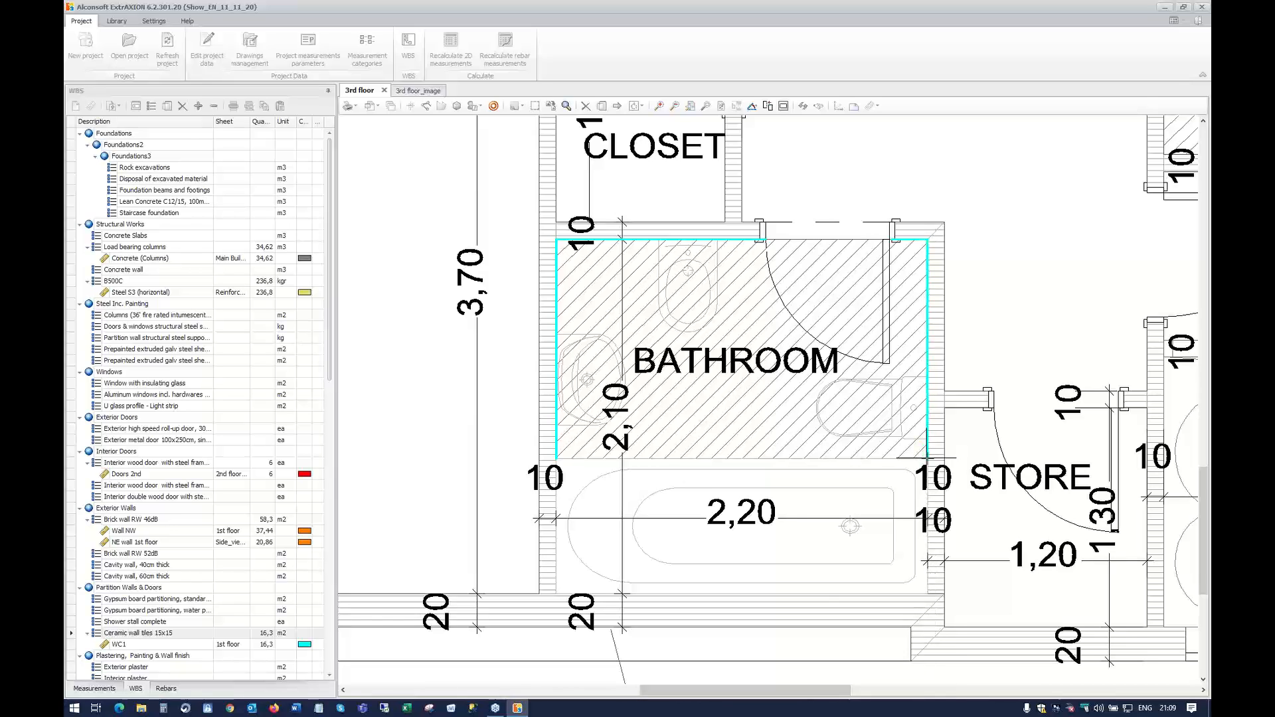
{"action": "right_click", "coordinate": [927, 459]}
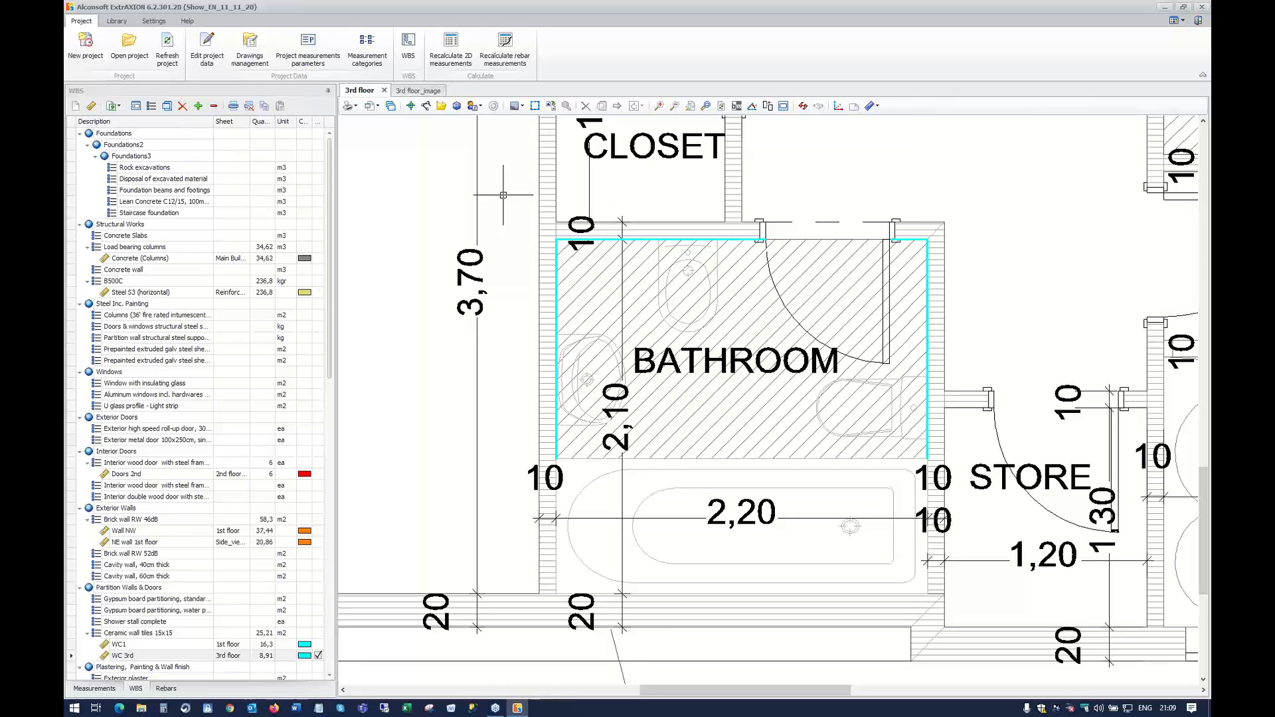
Add a sub-measurement named "WC 3rd above door" with common height 2 and base height 2 across the bathroom's door opening
{"action": "left_click", "coordinate": [199, 106]}
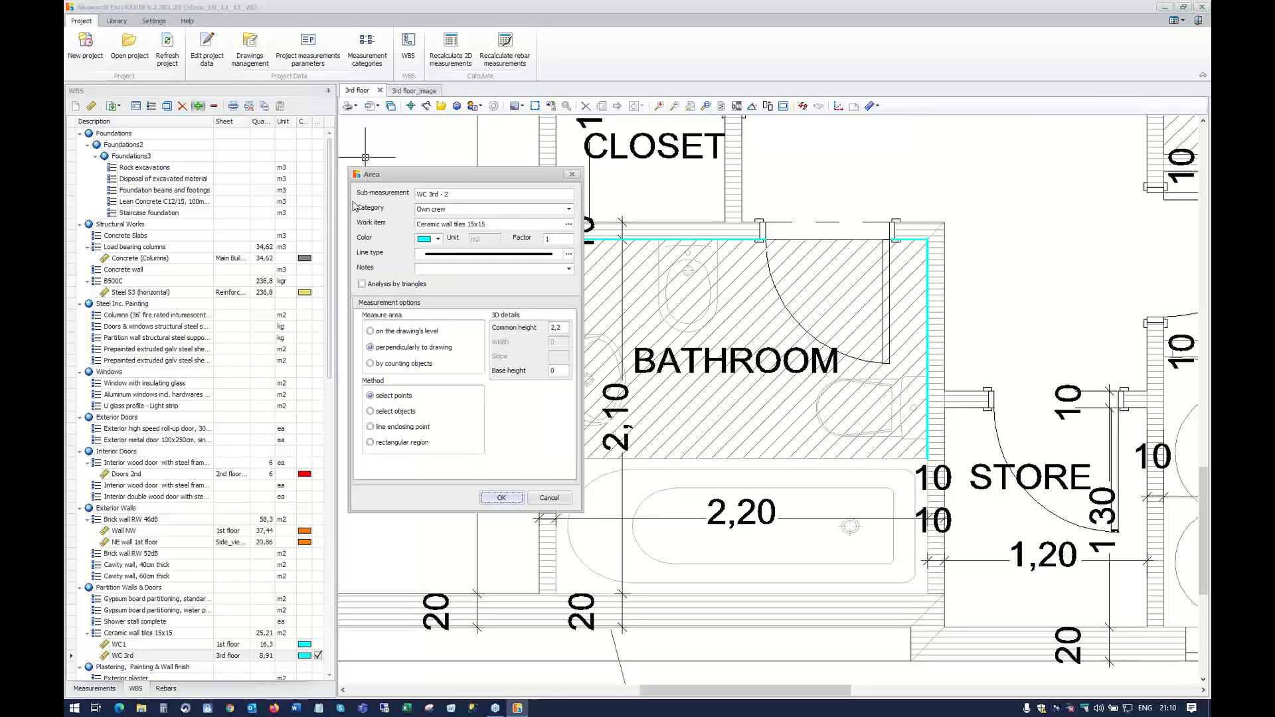
{"action": "left_click", "coordinate": [461, 194]}
{"action": "key", "text": "BackSpace"}
{"action": "key", "text": "BackSpace"}
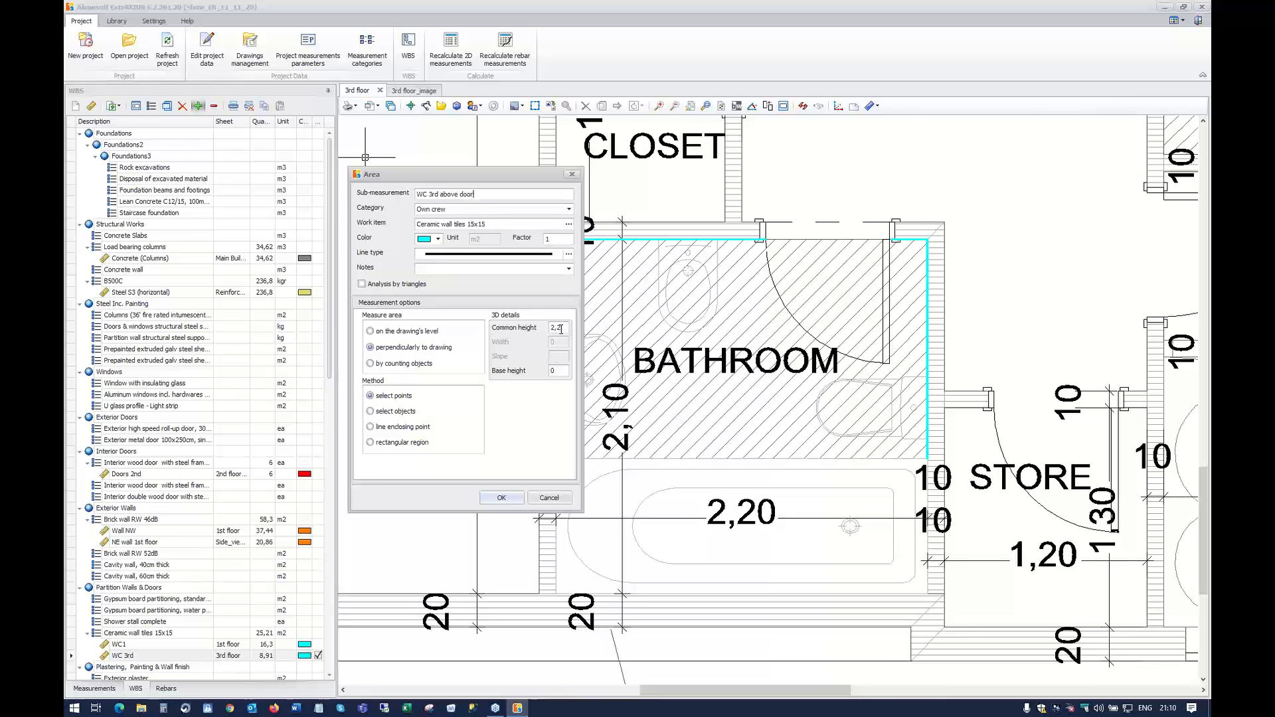
{"action": "left_click_drag", "start_coordinate": [557, 328], "coordinate": [544, 328]}
{"action": "type", "text": "02"}
{"action": "left_click", "coordinate": [564, 372]}
{"action": "left_click", "coordinate": [501, 499]}
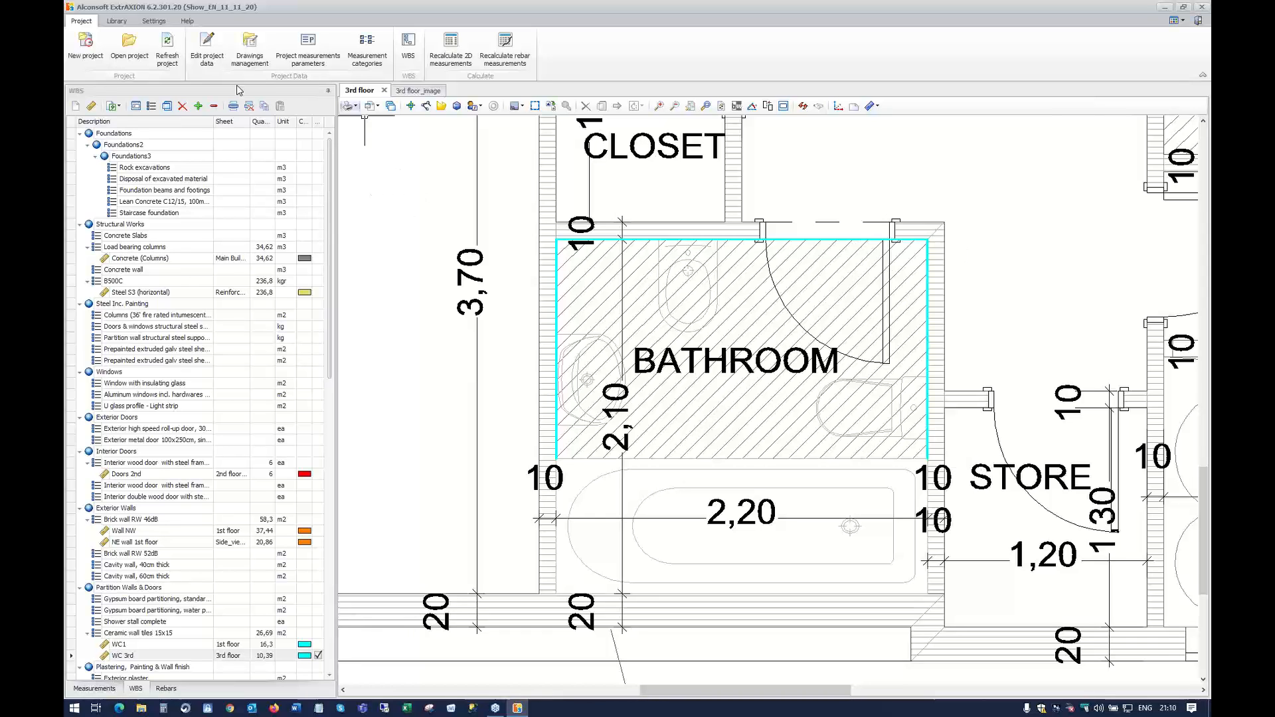
Add a sub-measurement with common height 1,7 and base height 0,5 along the three walls around the bathtub
{"action": "left_click", "coordinate": [198, 106]}
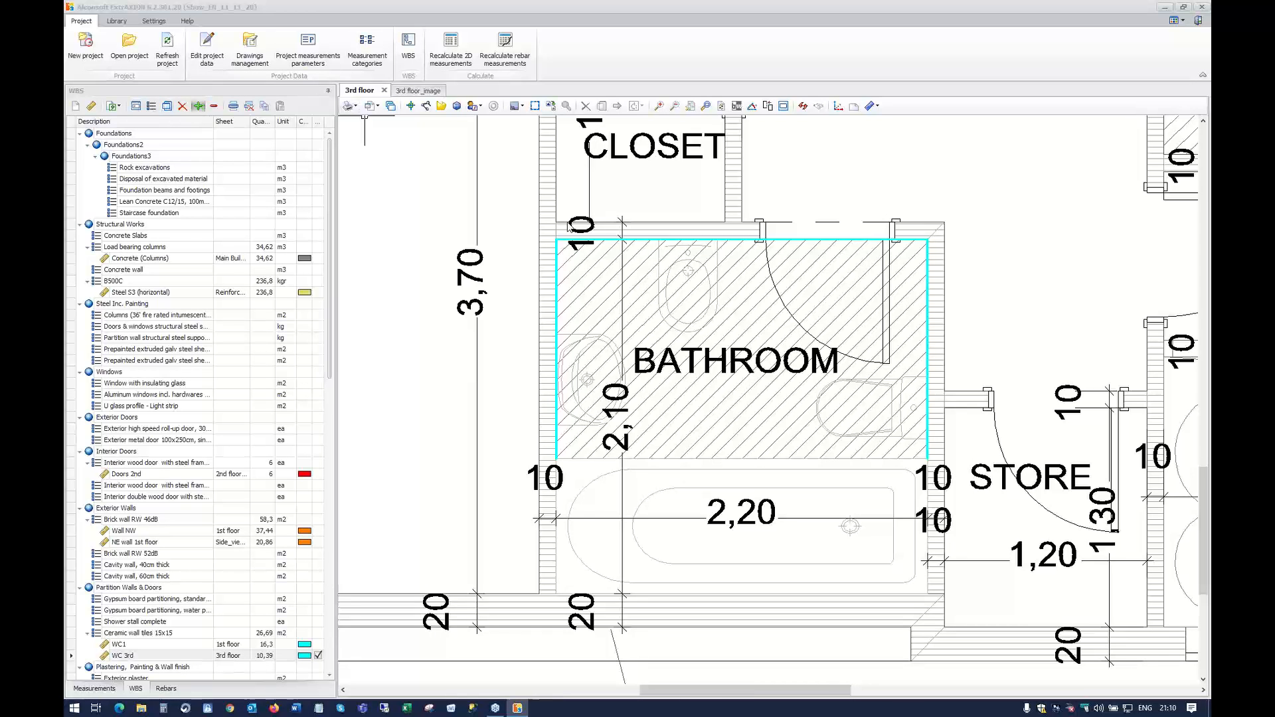
{"action": "left_click_drag", "start_coordinate": [562, 326], "coordinate": [509, 322]}
{"action": "type", "text": "1,7"}
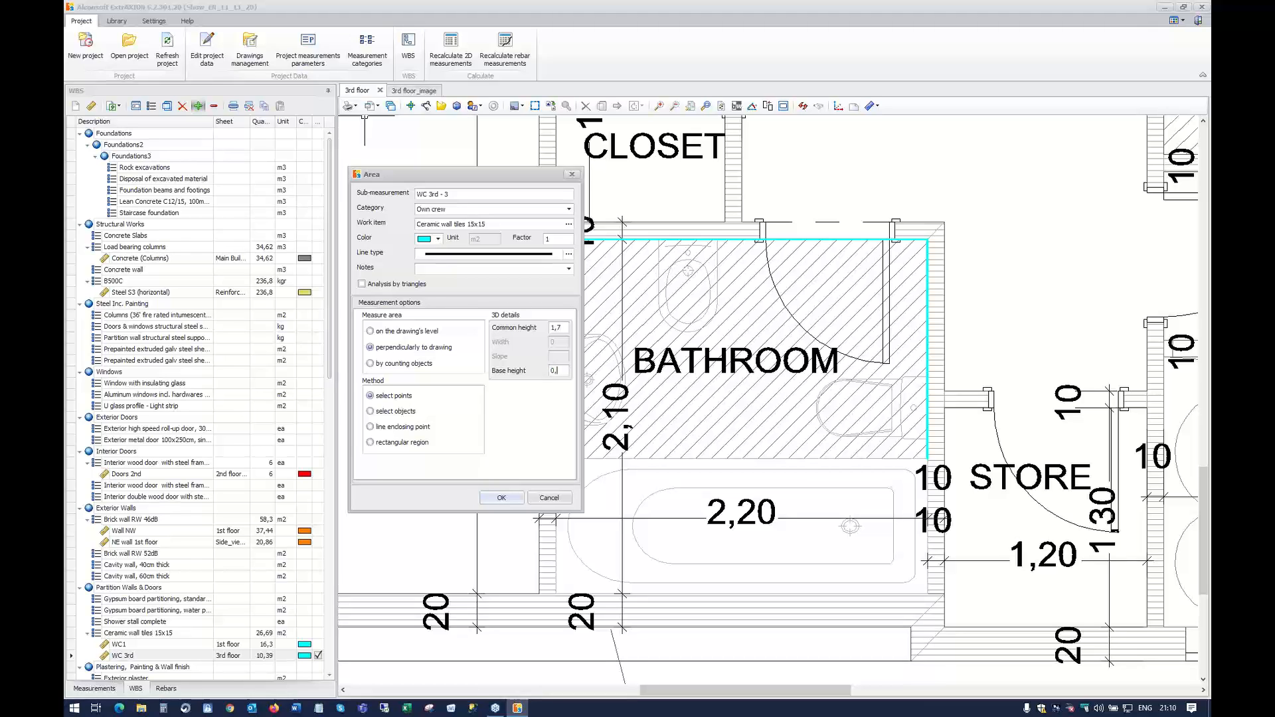
{"action": "key", "text": "Tab"}
{"action": "left_click", "coordinate": [502, 500]}
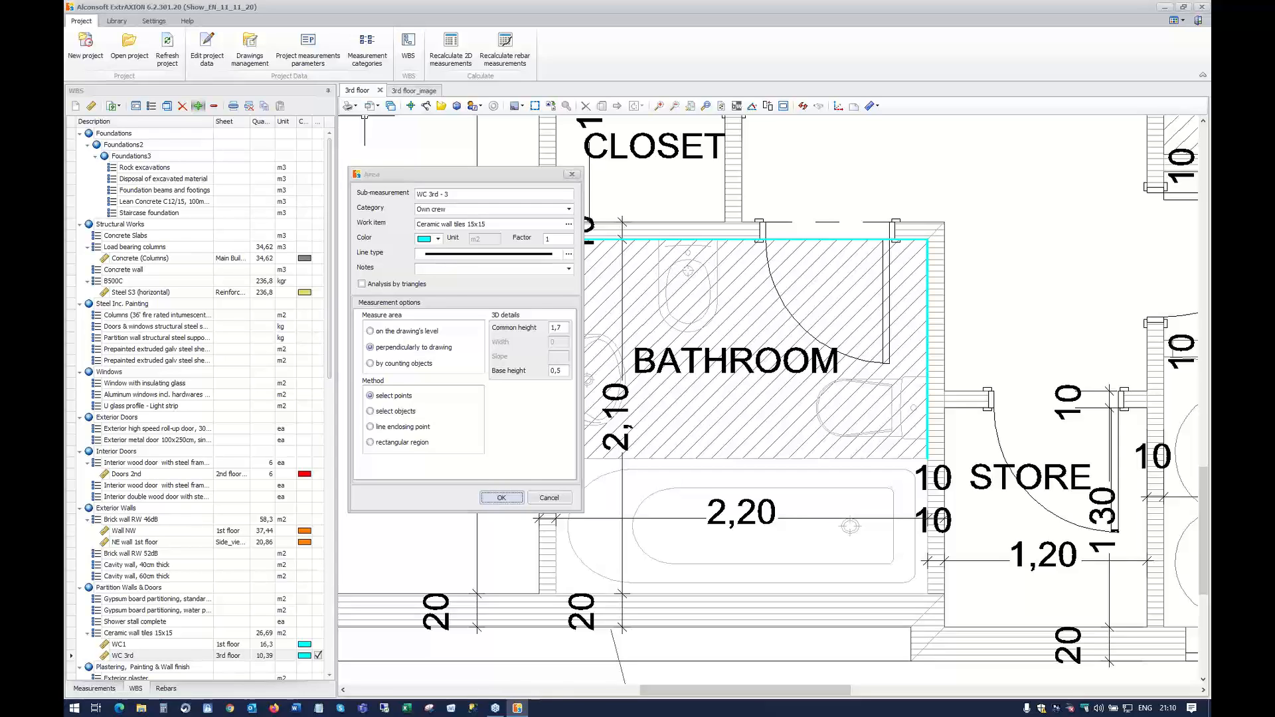
{"action": "left_click", "coordinate": [557, 459]}
{"action": "left_click", "coordinate": [557, 594]}
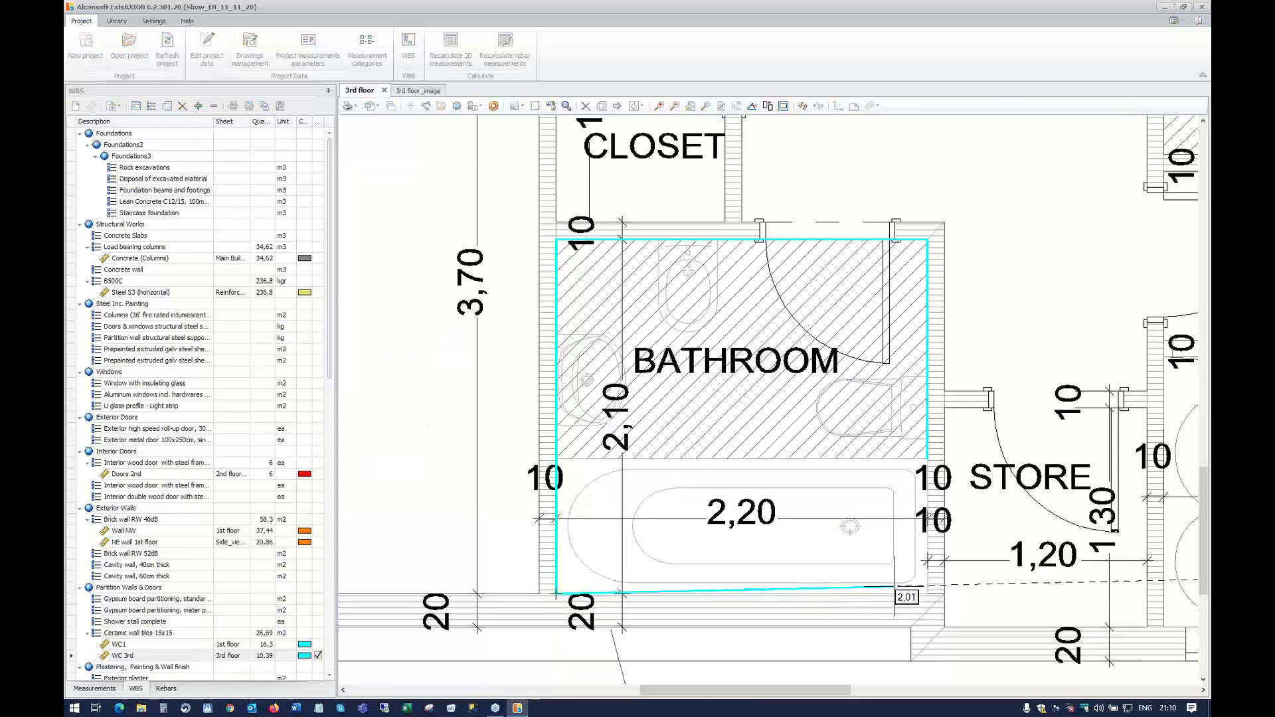
{"action": "left_click", "coordinate": [930, 594]}
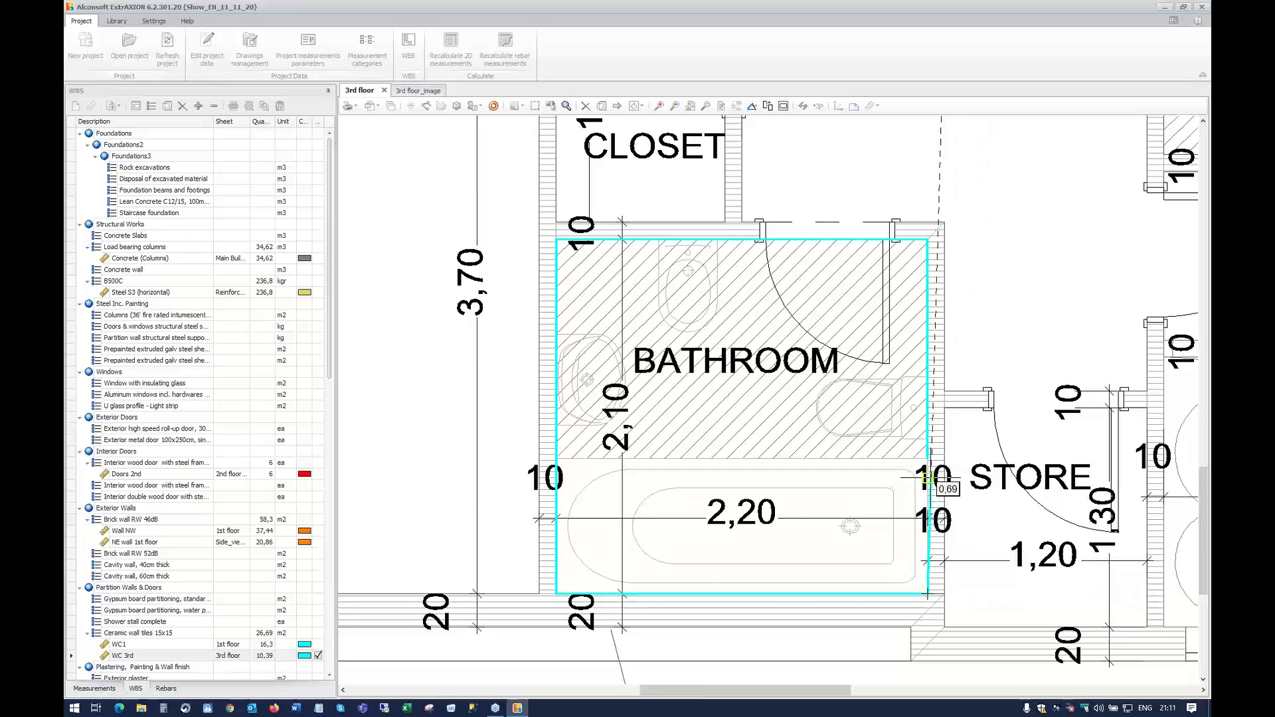
{"action": "left_click", "coordinate": [928, 459]}
{"action": "right_click", "coordinate": [928, 459]}
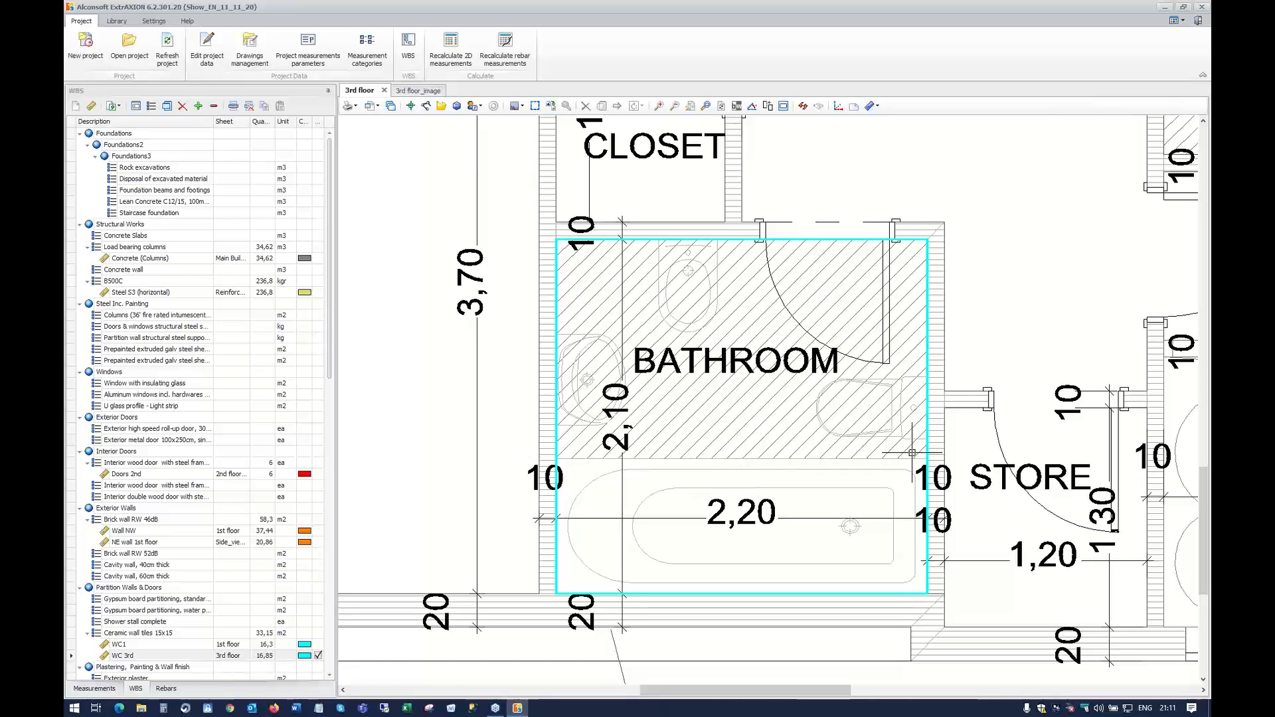
Add a sub-measurement with common height 0,5 along the bathtub's front edge and check the measured surfaces in 3D
{"action": "left_click", "coordinate": [199, 109]}
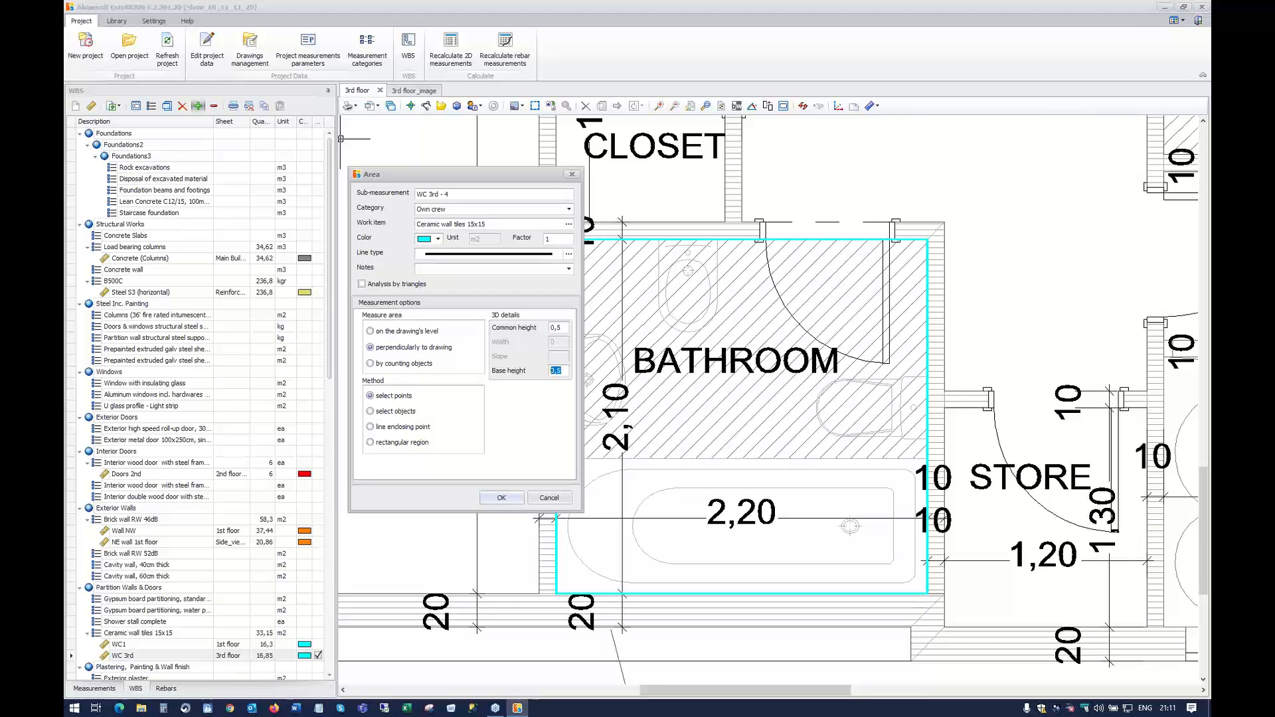
{"action": "left_click", "coordinate": [491, 505]}
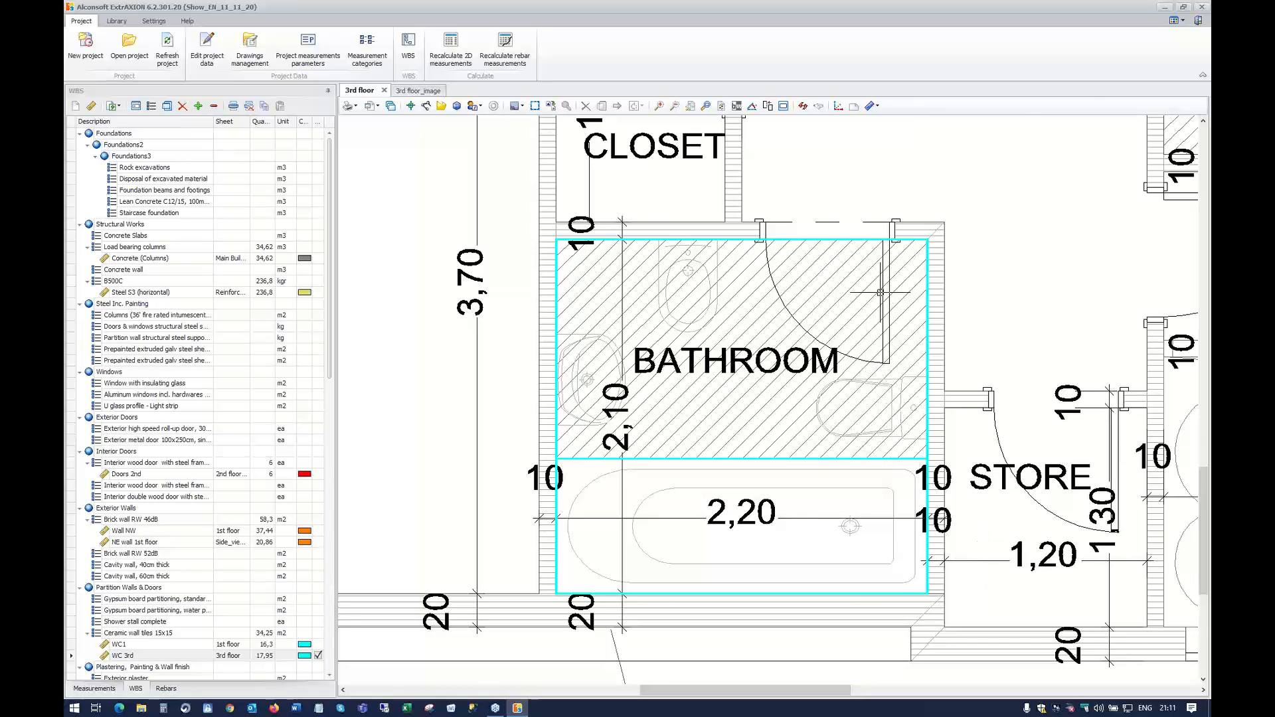
{"action": "left_click", "coordinate": [839, 108]}
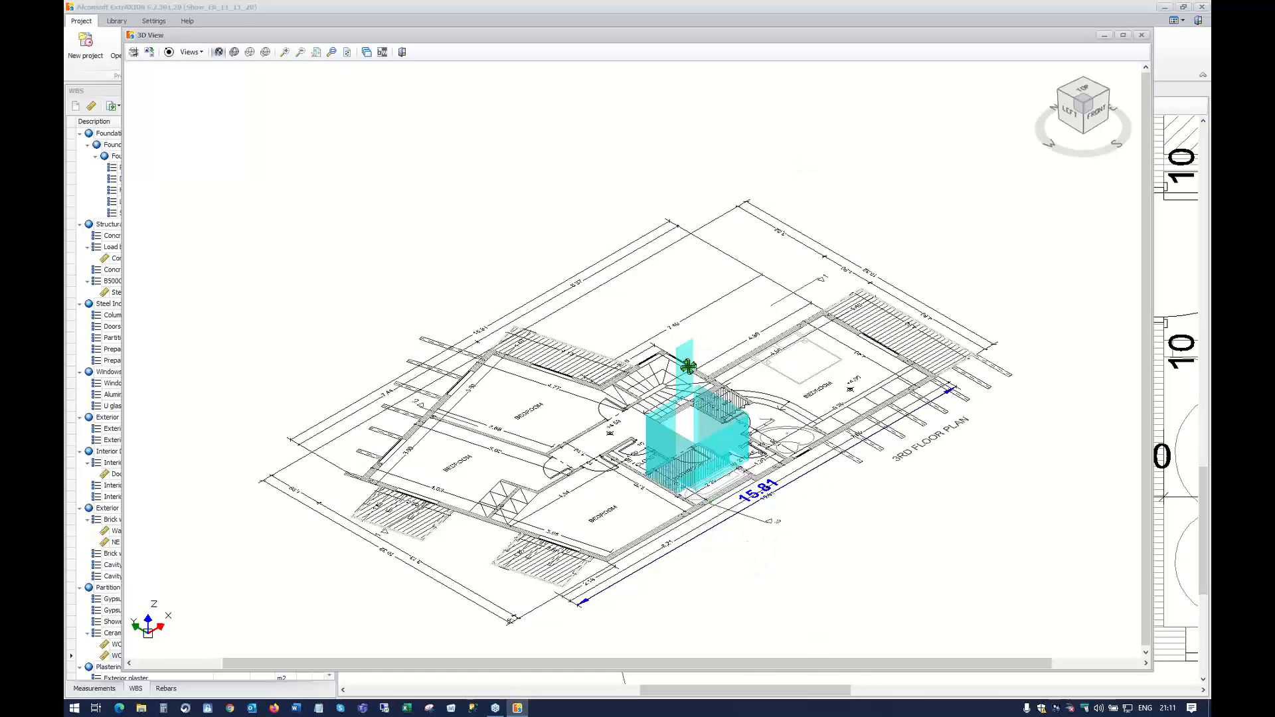
{"action": "left_click", "coordinate": [401, 54]}
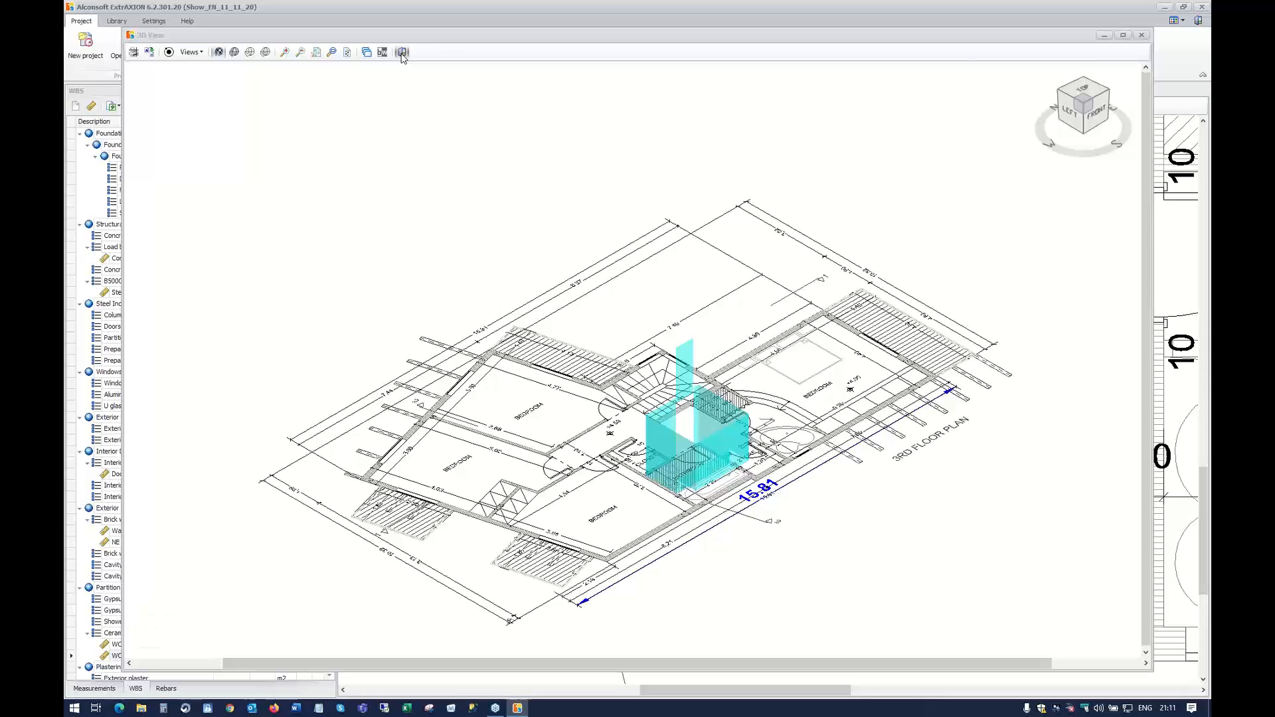
Reduce the height of the "WC 3rd above door" sub-measurement so its top is level with the surrounding wall tiles
{"action": "right_click", "coordinate": [557, 336]}
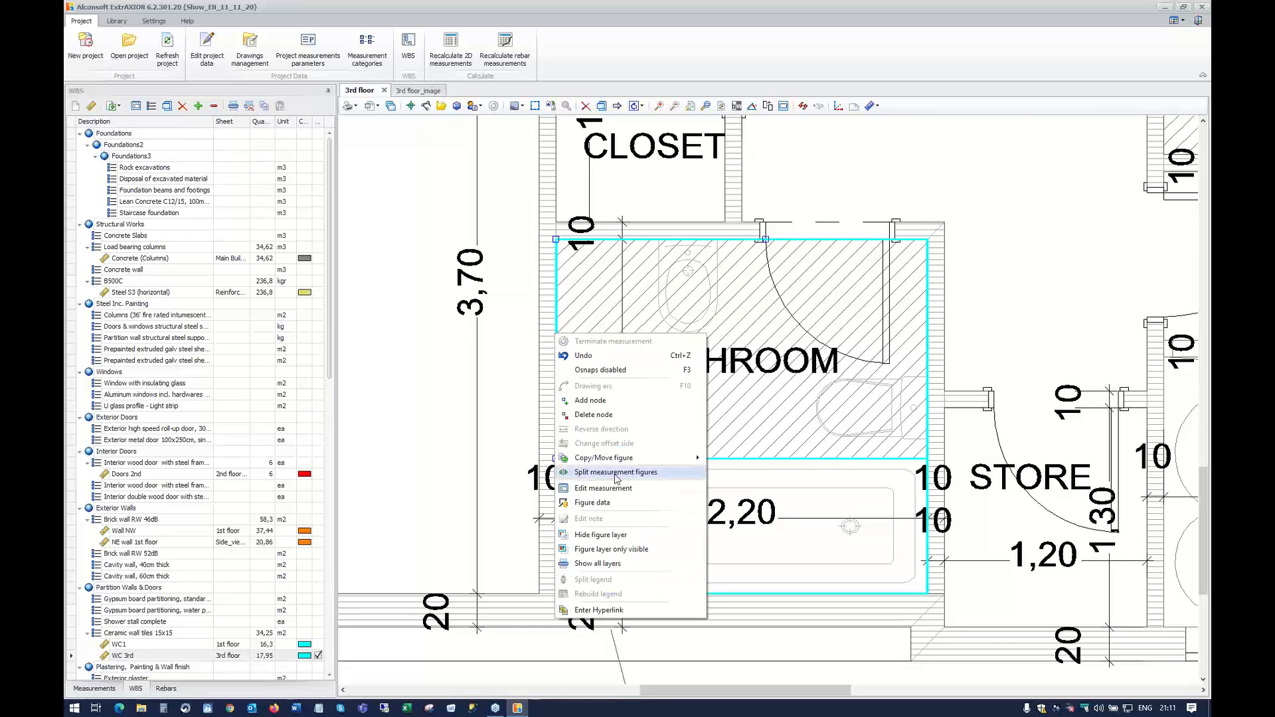
{"action": "left_click", "coordinate": [597, 489]}
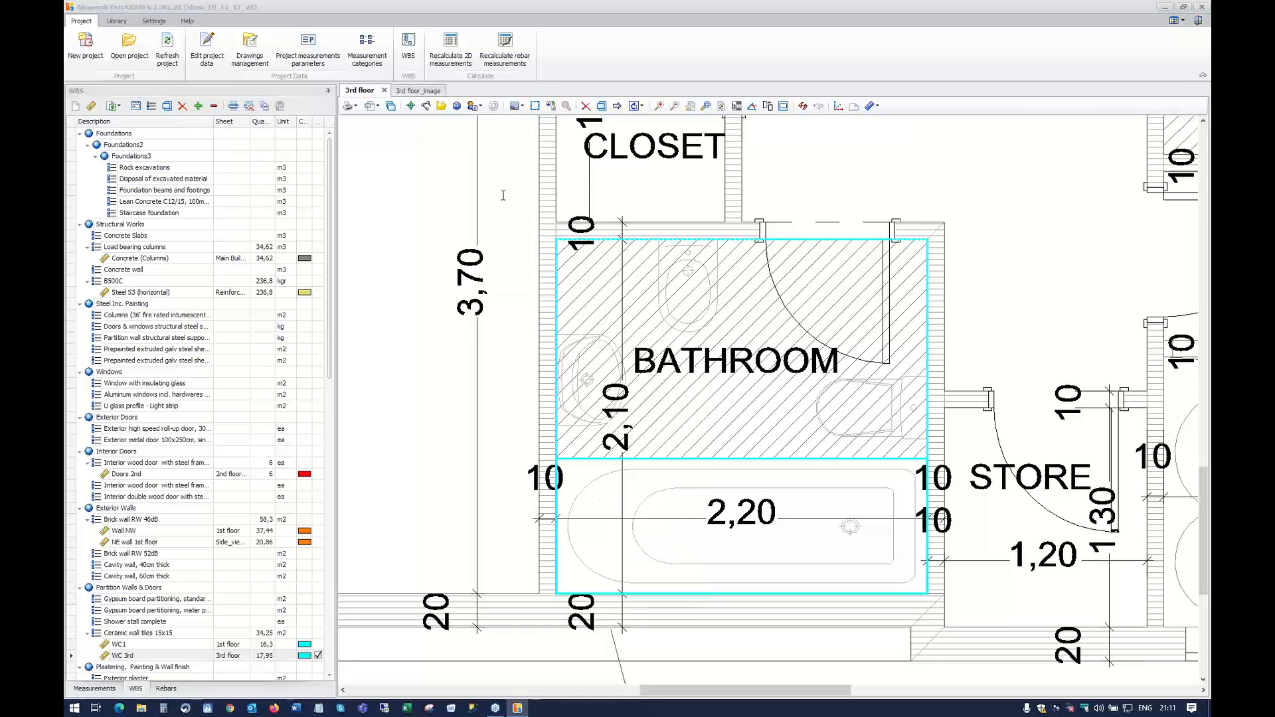
{"action": "left_click_drag", "start_coordinate": [476, 174], "coordinate": [393, 209]}
{"action": "left_click", "coordinate": [469, 353]}
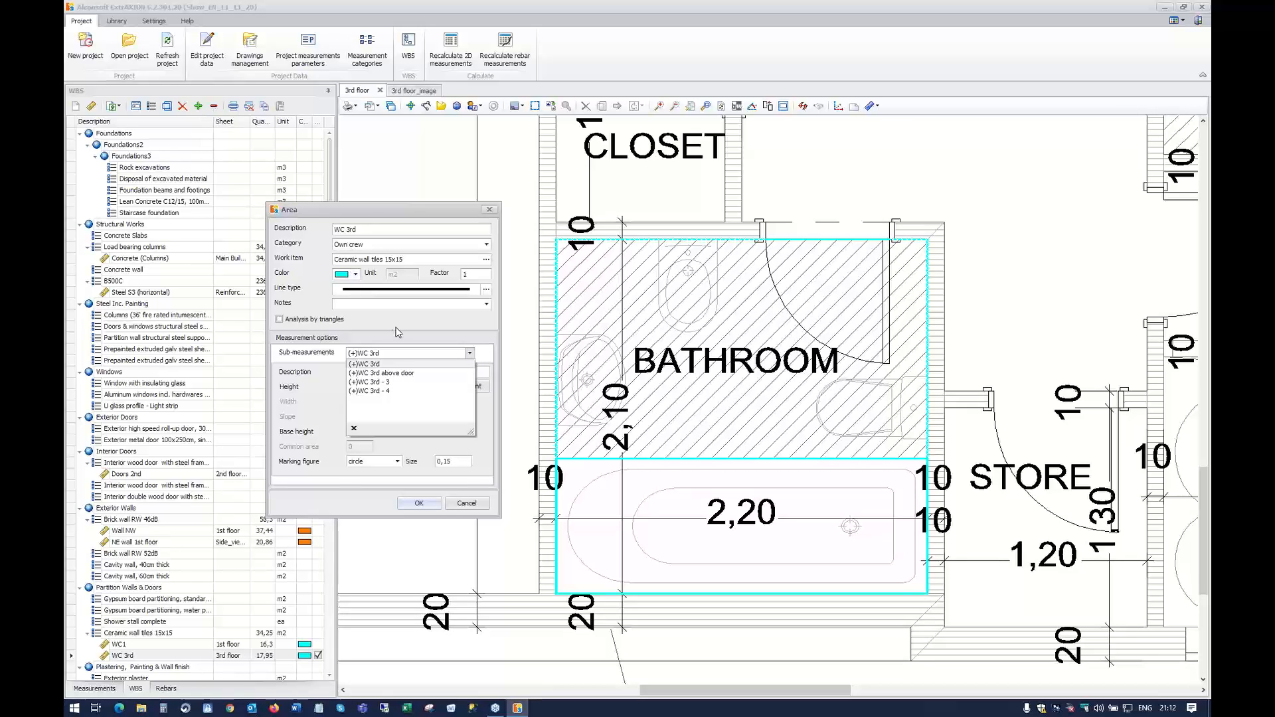
{"action": "left_click", "coordinate": [396, 374]}
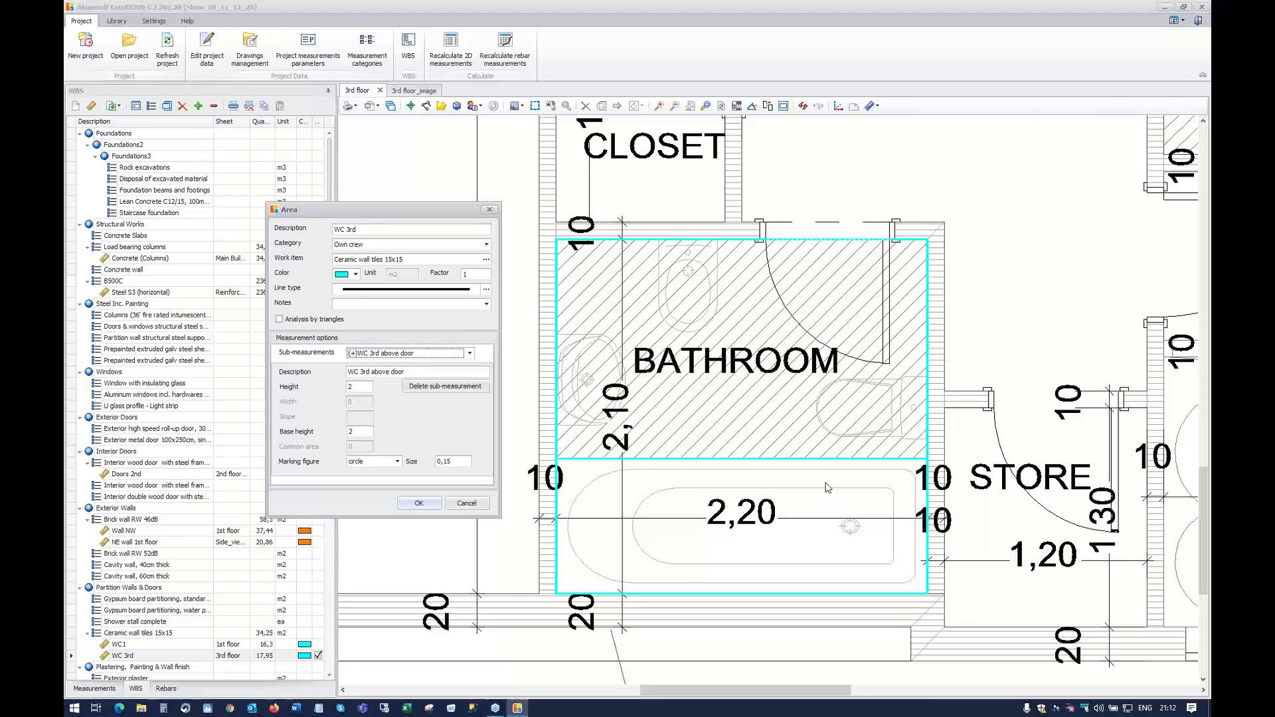
{"action": "left_click", "coordinate": [350, 388]}
{"action": "left_click", "coordinate": [423, 505]}
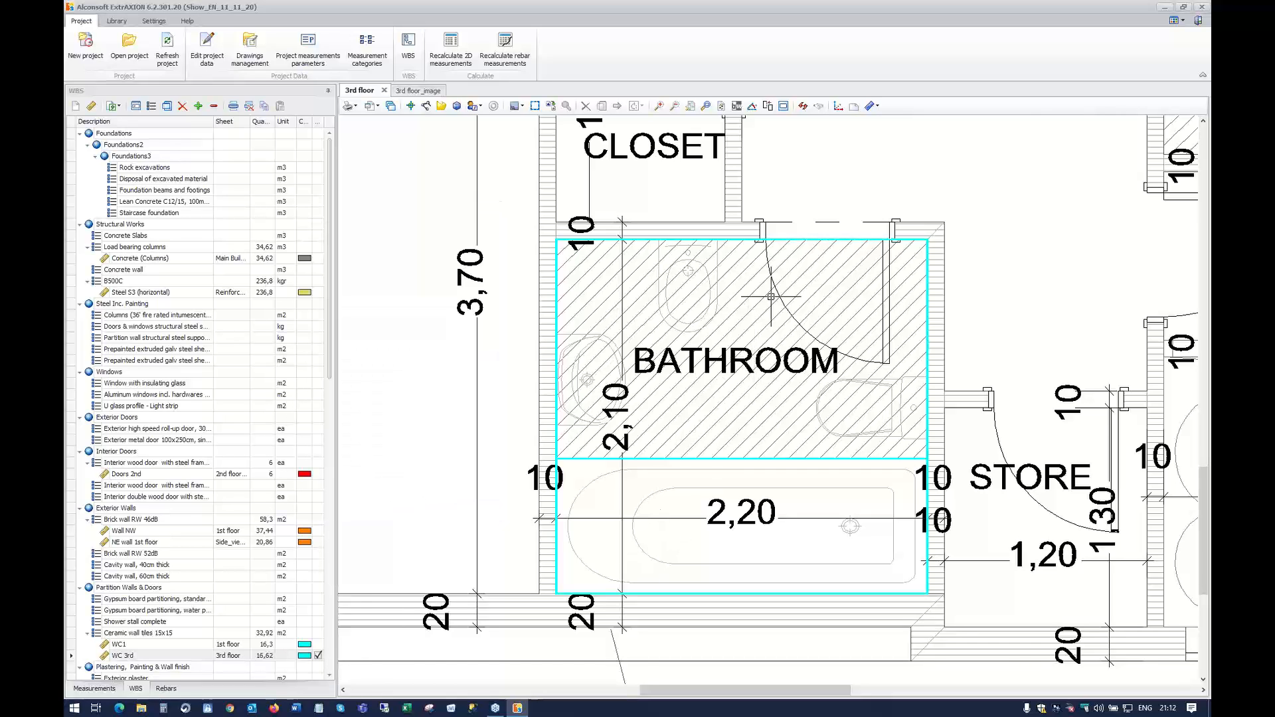
Examine the bathroom's measured wall tiles up close in the 3D view, including the strip above the door
{"action": "left_click", "coordinate": [839, 108]}
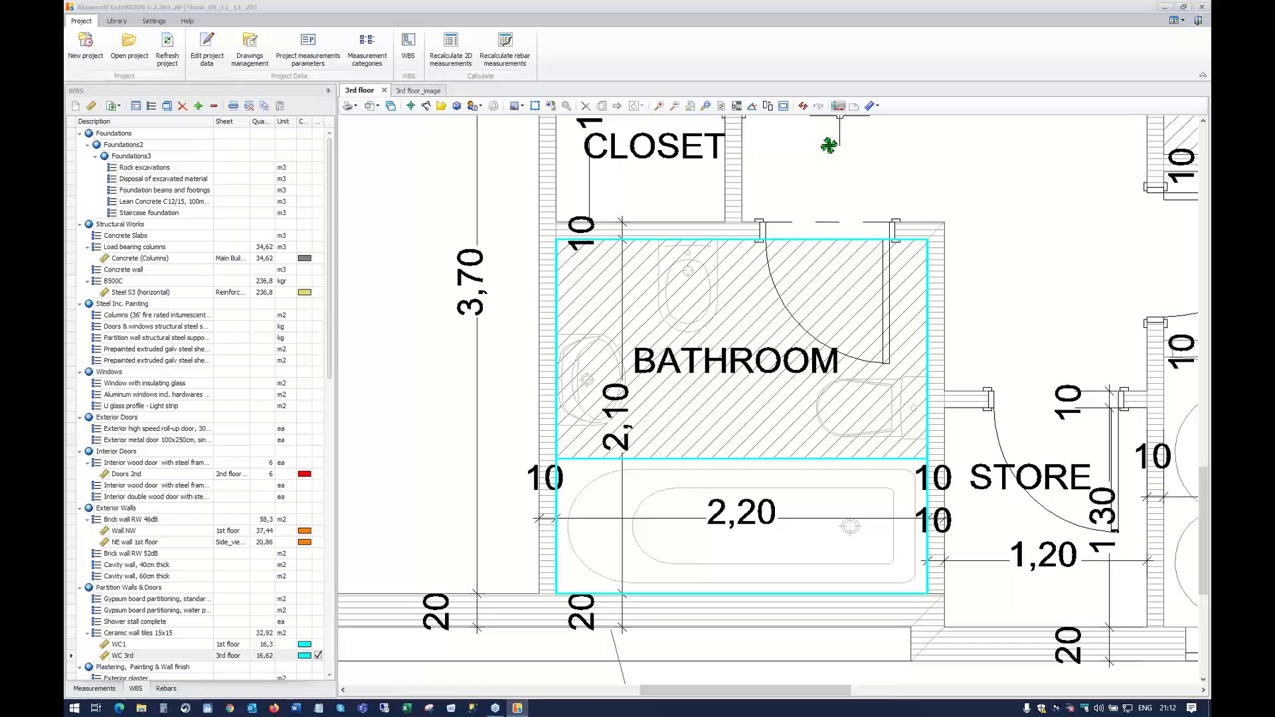
{"action": "left_click", "coordinate": [758, 229]}
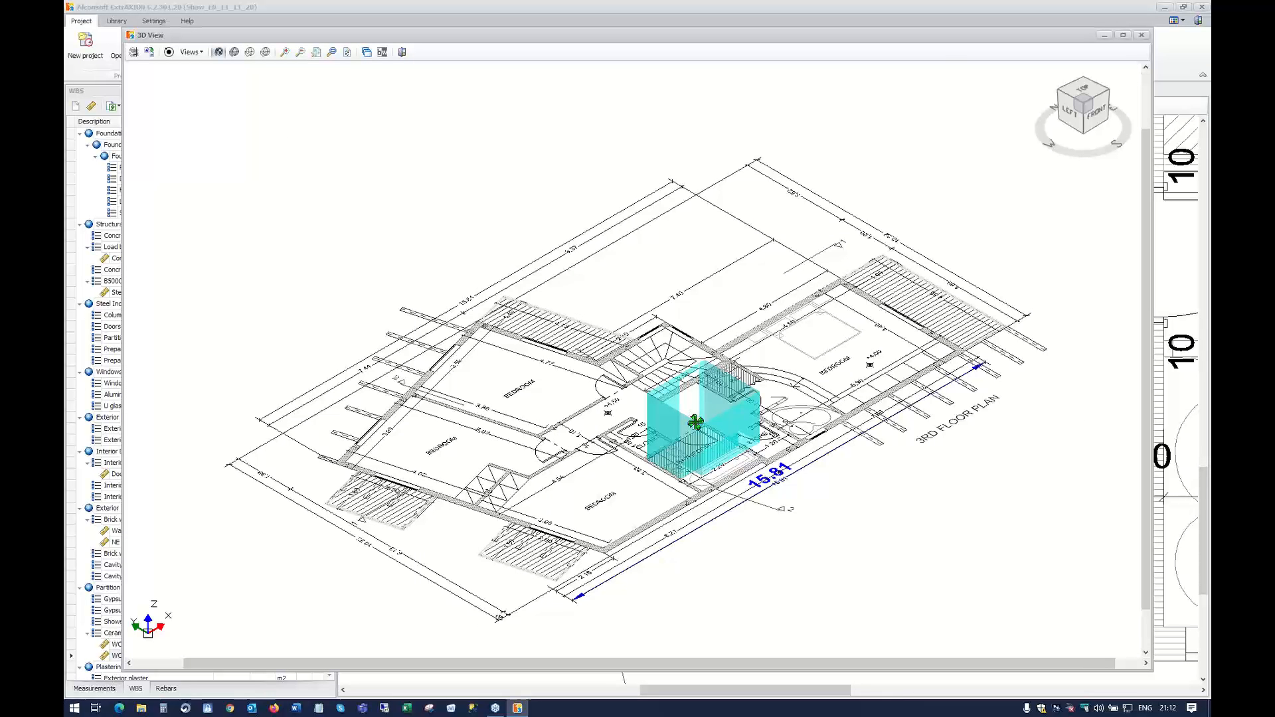
{"action": "scroll", "coordinate": [695, 423], "scroll_direction": "up", "scroll_amount": 1}
{"action": "scroll", "coordinate": [694, 421], "scroll_direction": "up", "scroll_amount": 3}
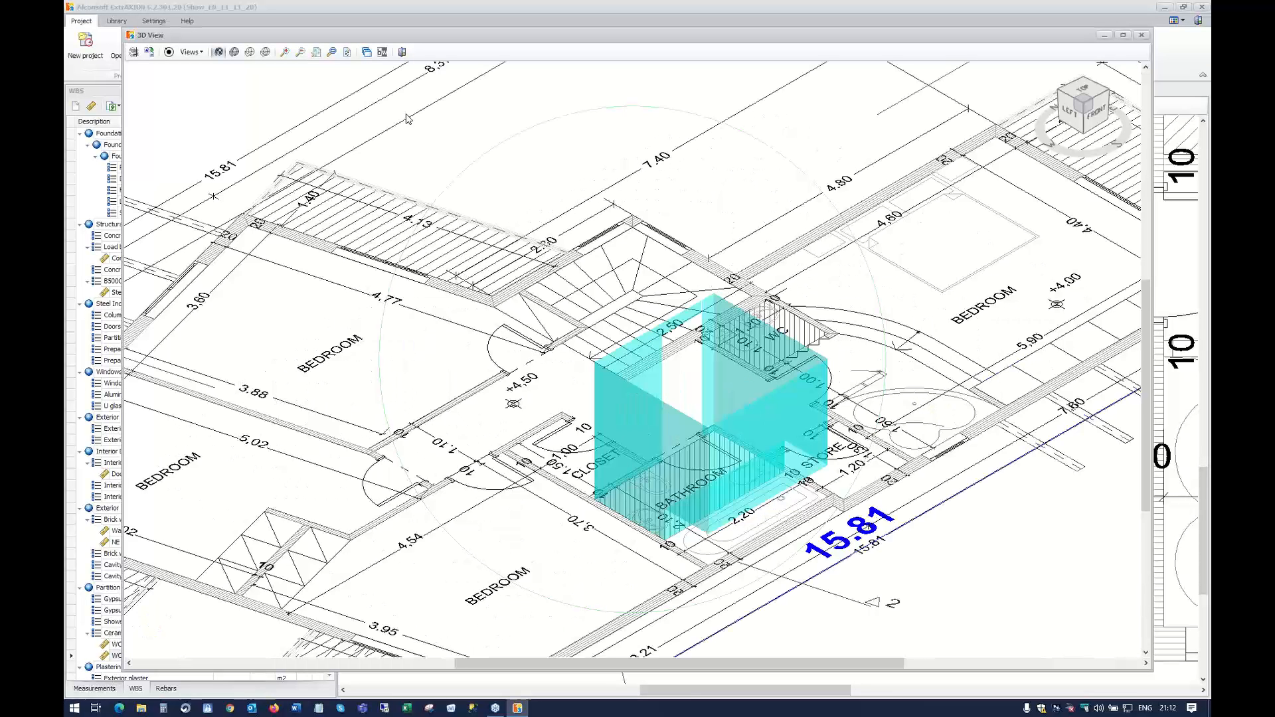
{"action": "left_click", "coordinate": [238, 53]}
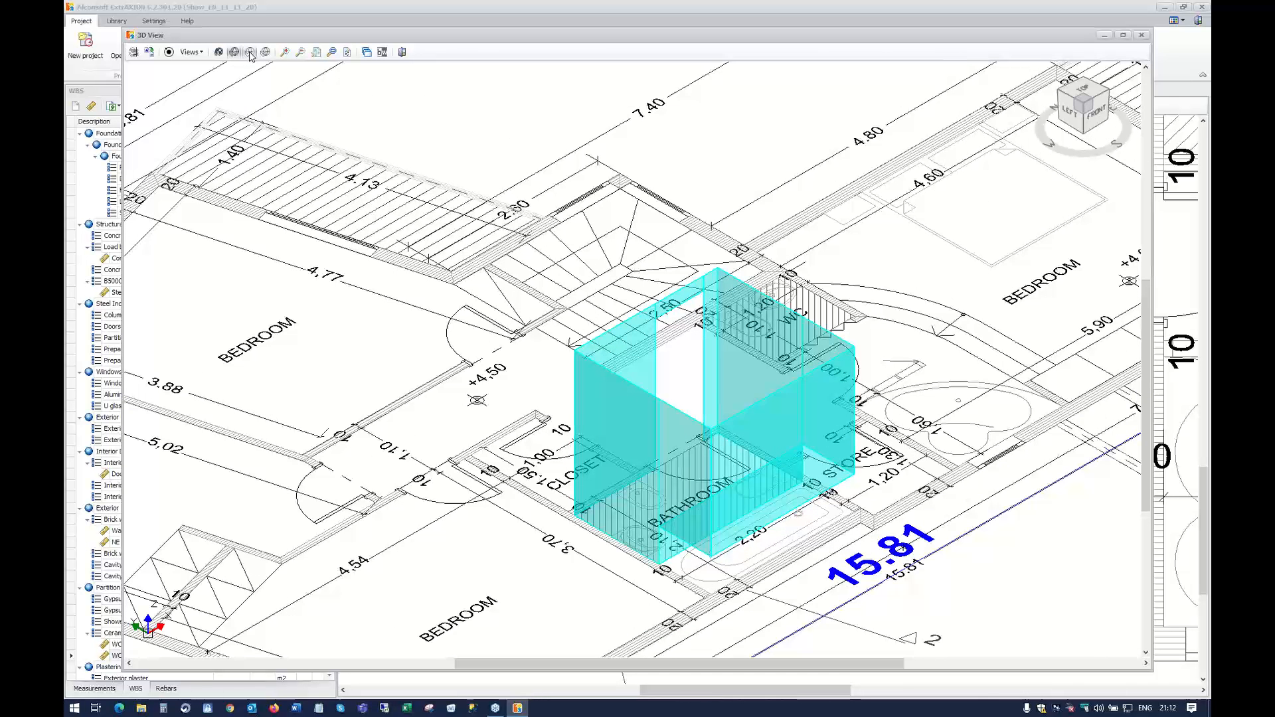
{"action": "left_click", "coordinate": [249, 54]}
{"action": "left_click", "coordinate": [403, 55]}
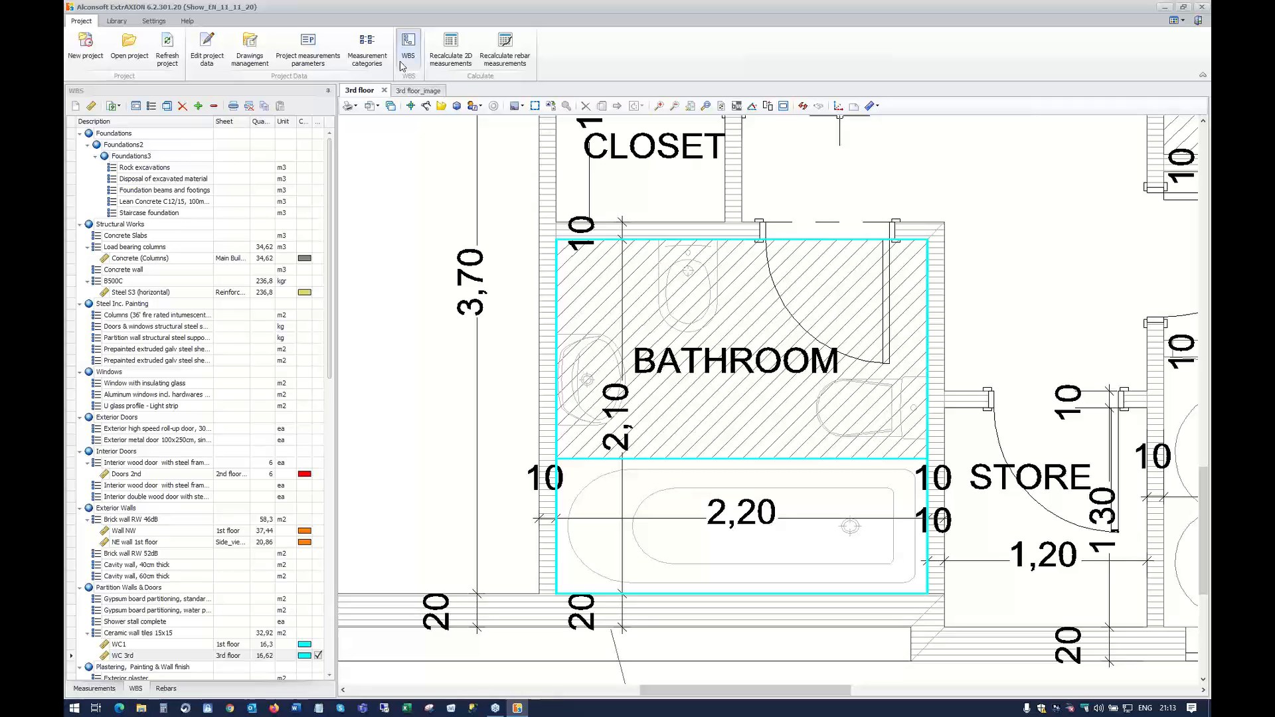
Open the measurement sheet of the 2nd floor_inclined drawing and hide its Doors 2nd and hall 2nd measurements
{"action": "left_click", "coordinate": [94, 688]}
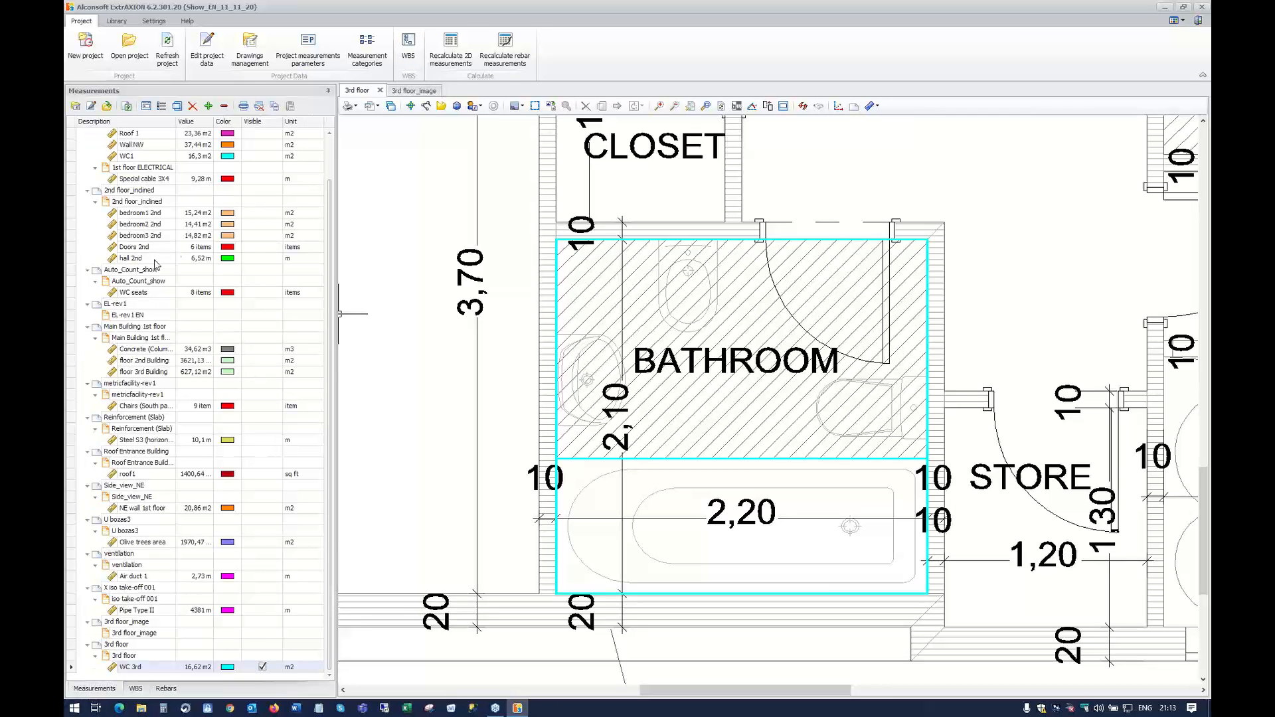
{"action": "right_click", "coordinate": [138, 203]}
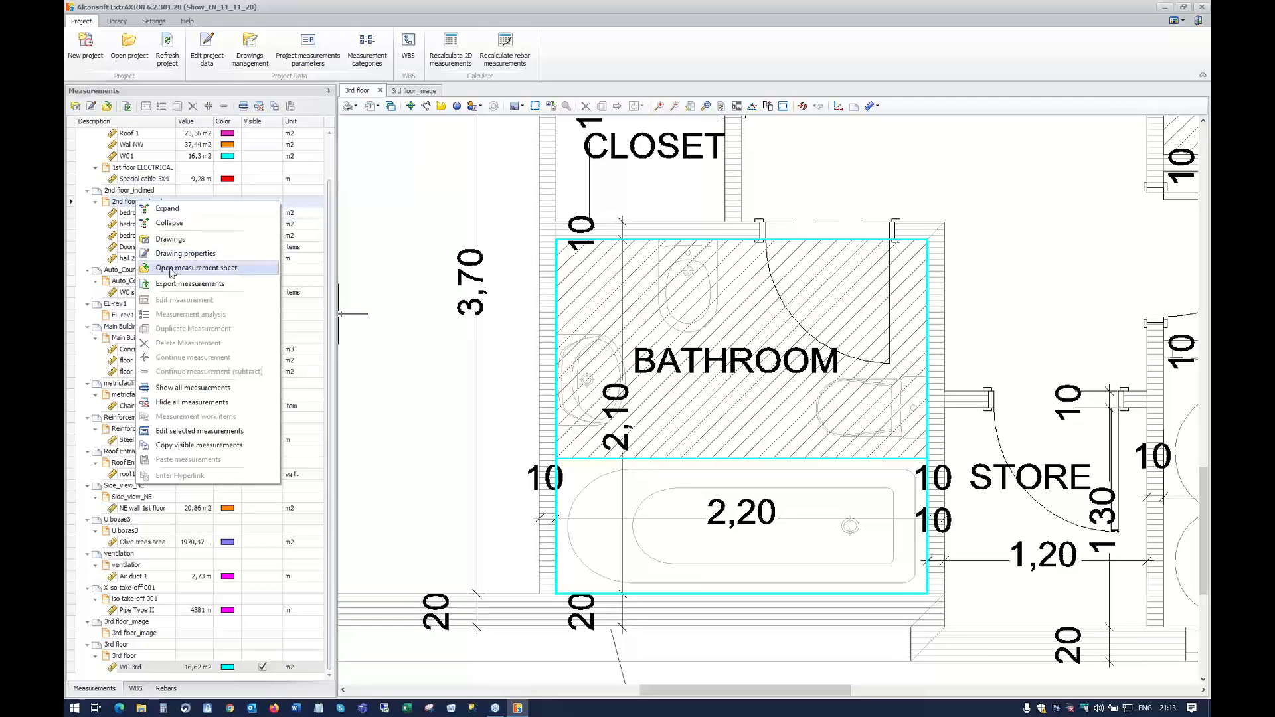
{"action": "left_click", "coordinate": [172, 269]}
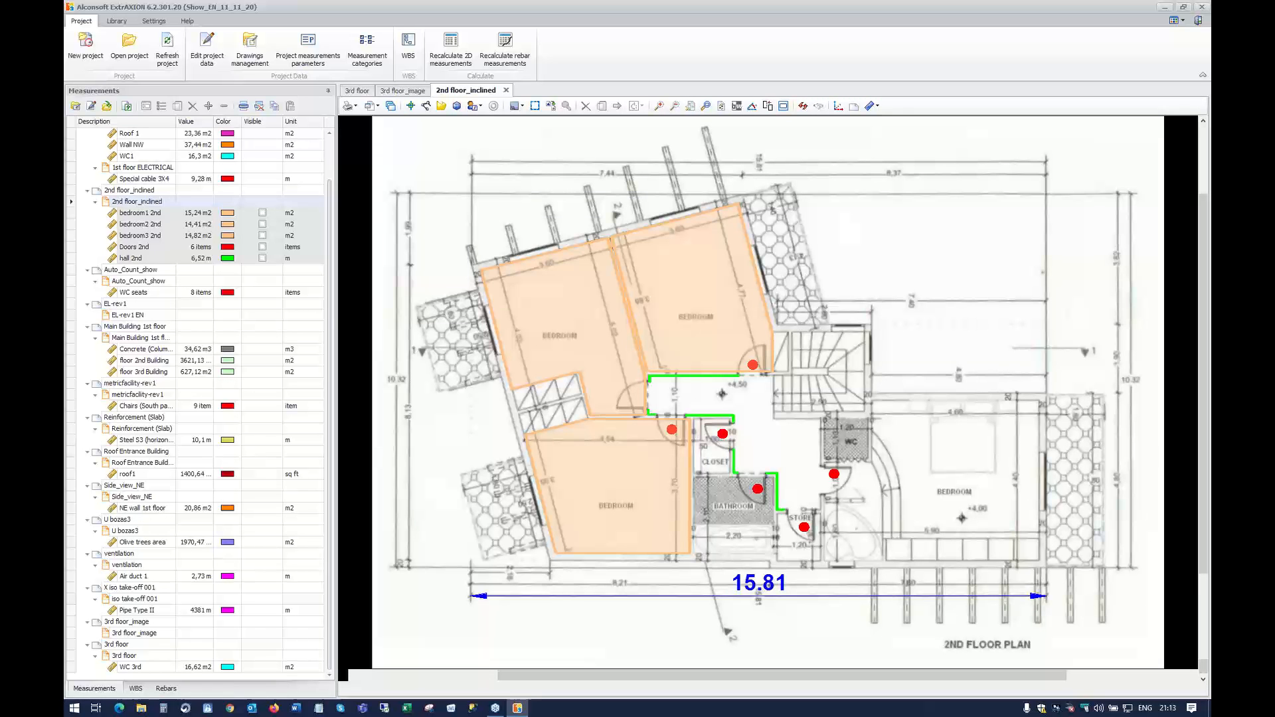
{"action": "left_click", "coordinate": [263, 247]}
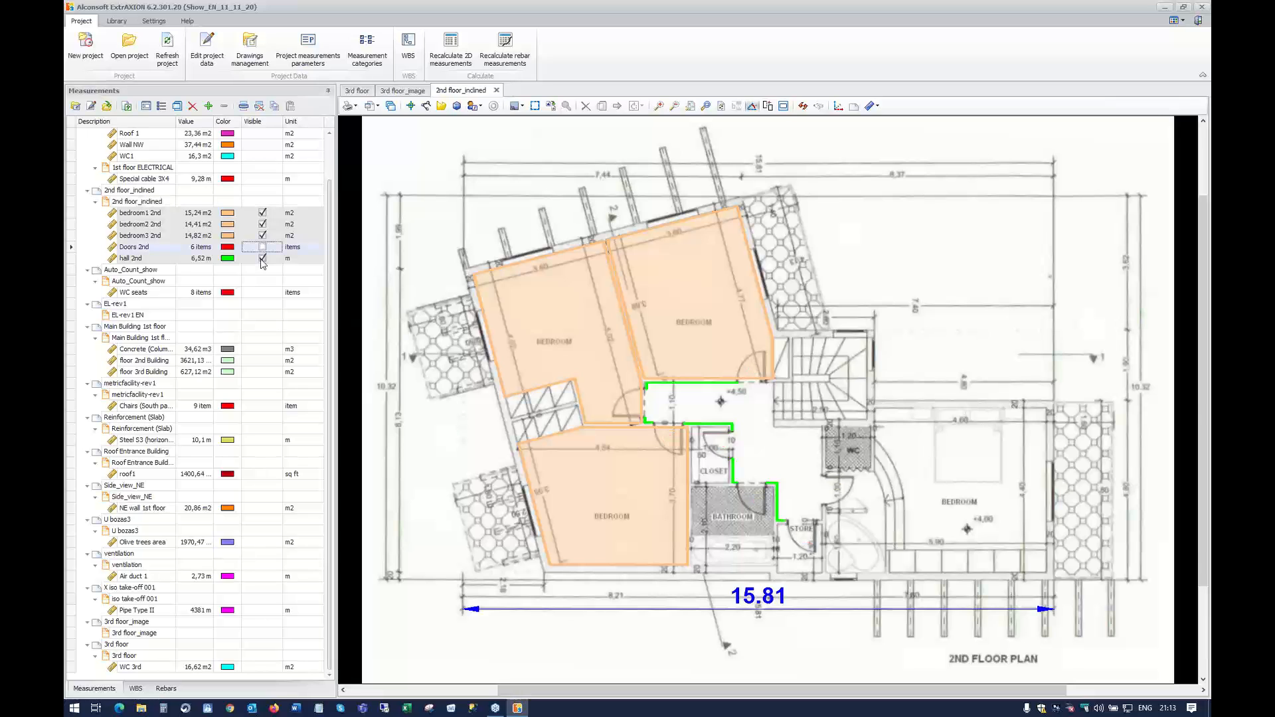
{"action": "left_click", "coordinate": [263, 258]}
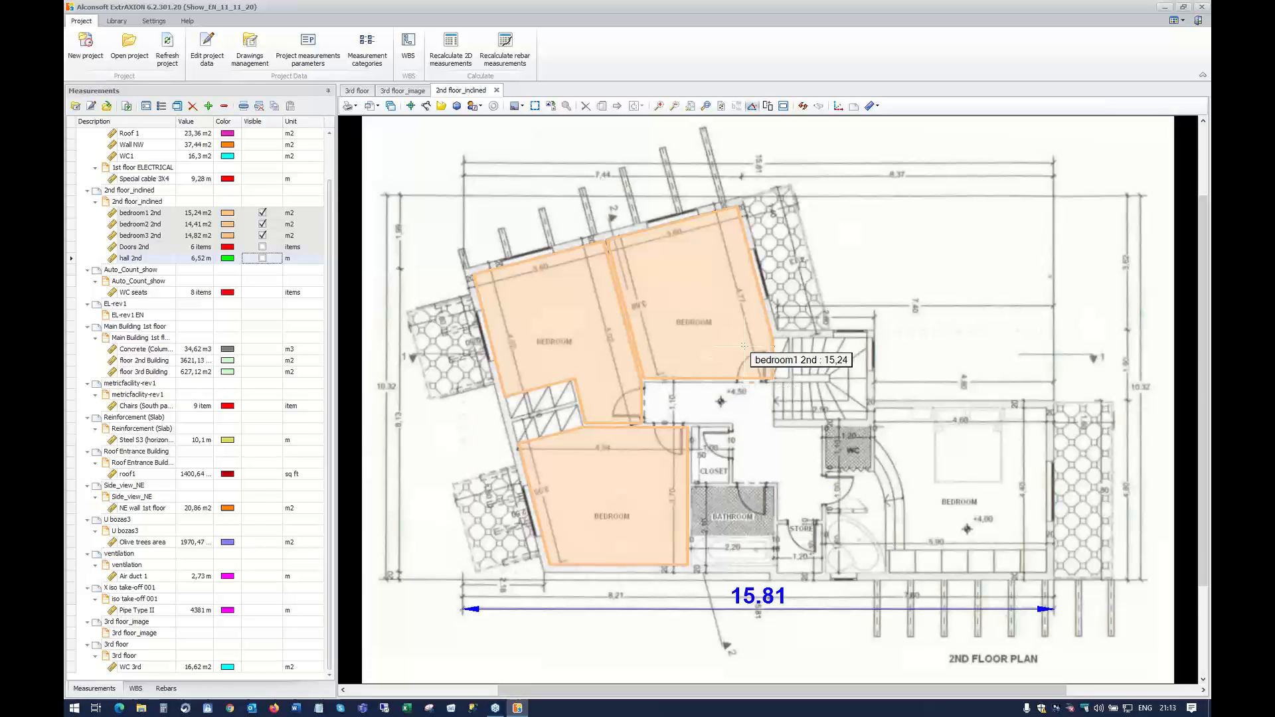
Label the three 2nd floor bedroom figures with size 1,5, number prefix A-, start number 1 and area dimensions shown
{"action": "left_click", "coordinate": [523, 107]}
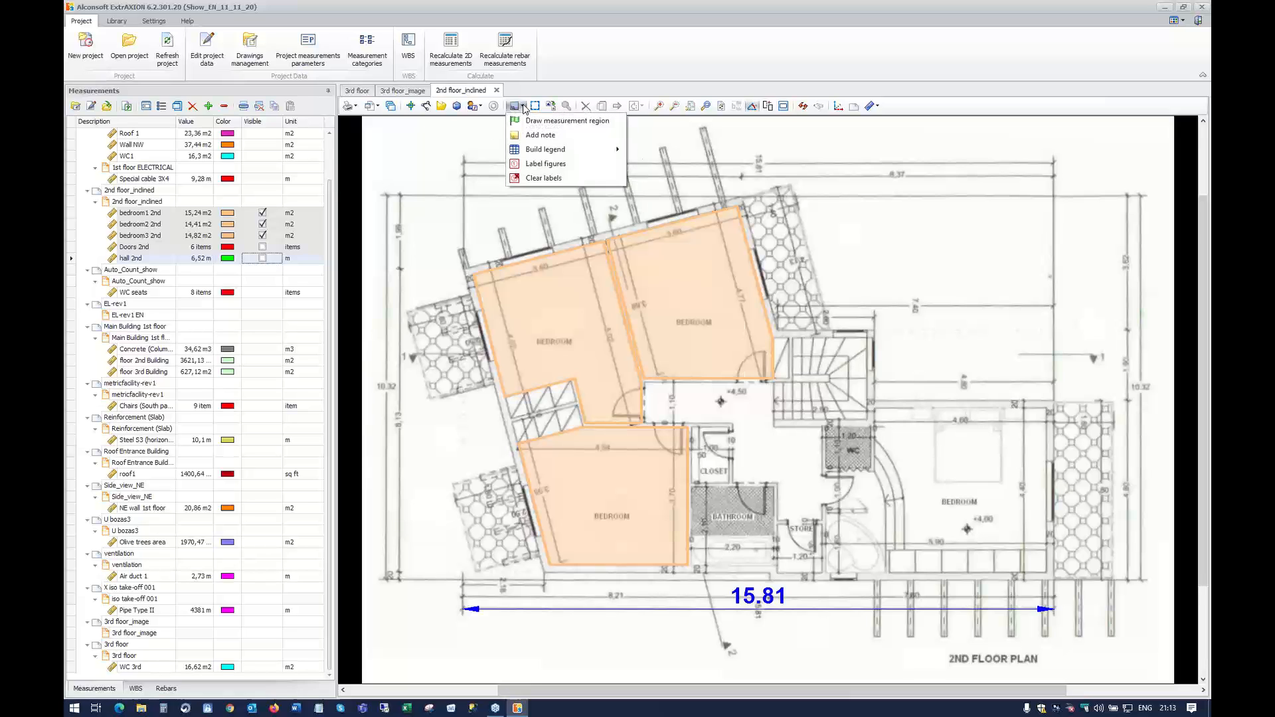
{"action": "left_click", "coordinate": [529, 165]}
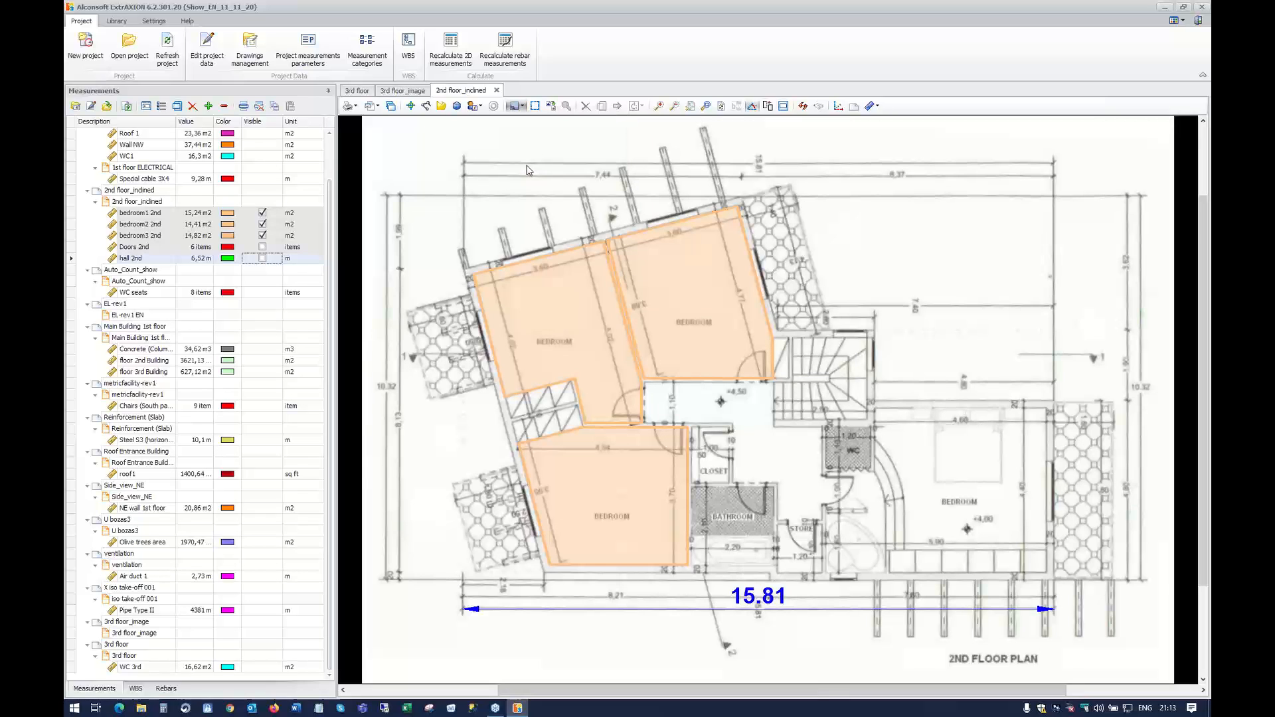
{"action": "left_click_drag", "start_coordinate": [571, 275], "coordinate": [830, 400]}
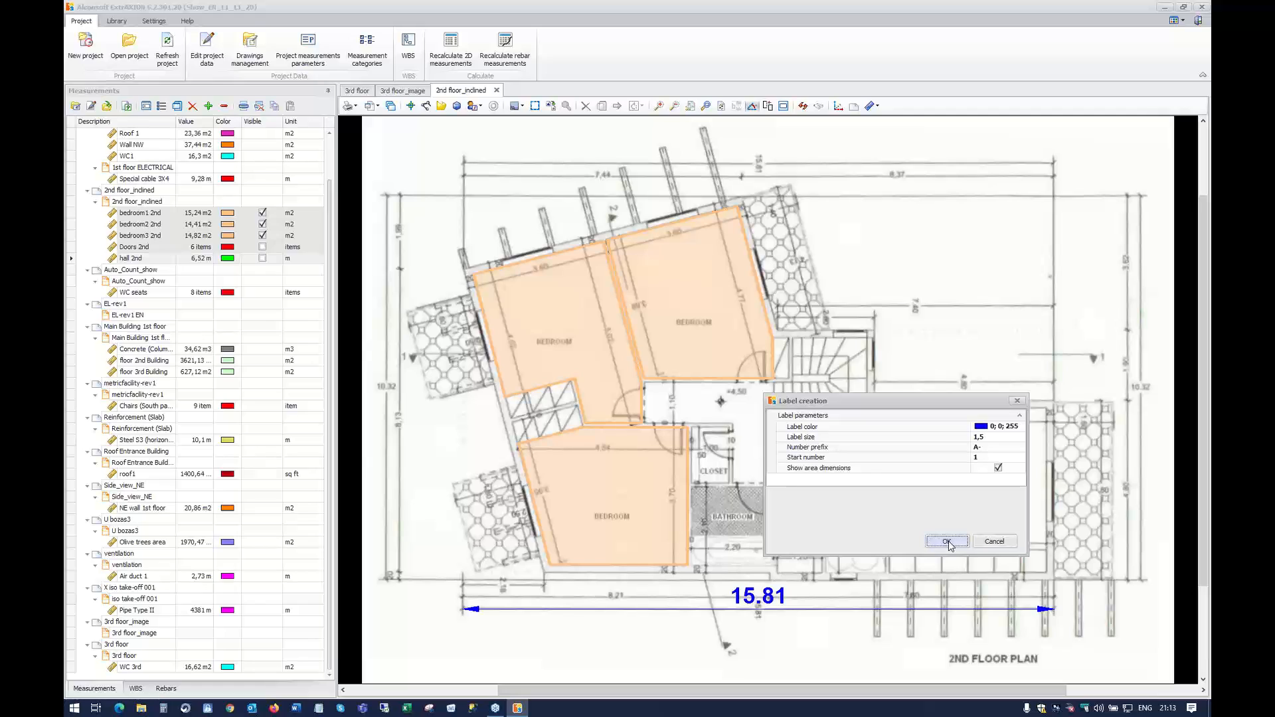
{"action": "left_click", "coordinate": [949, 542]}
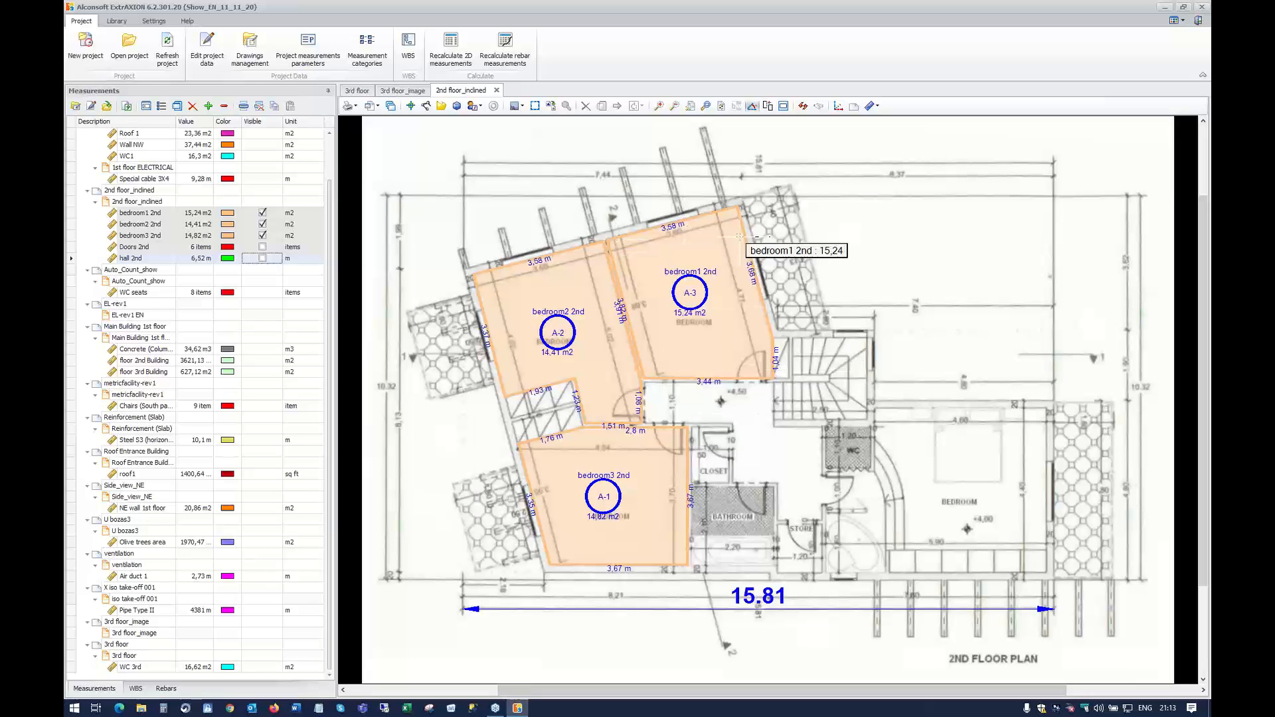
Build a legend of measurements with labels and place it in the empty plan area above the staircase, beside bedroom1 2nd
{"action": "left_click", "coordinate": [517, 105]}
{"action": "mouse_move", "coordinate": [535, 152]}
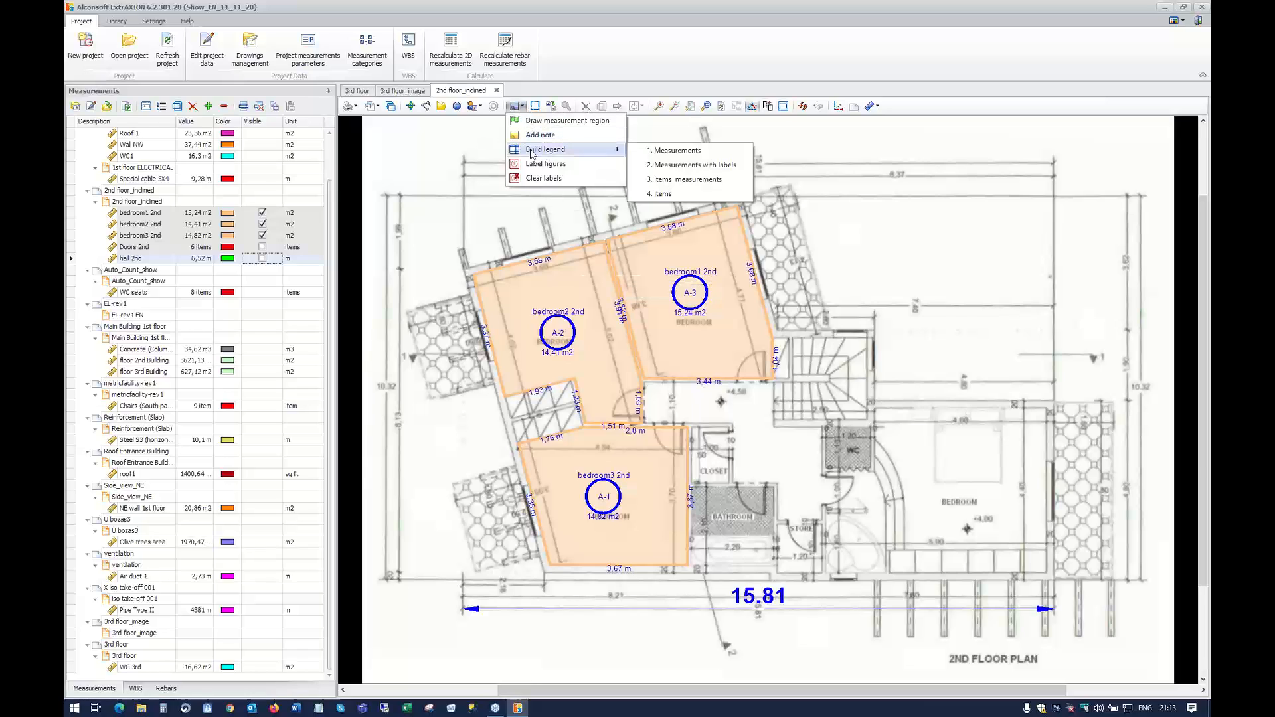
{"action": "left_click", "coordinate": [667, 166]}
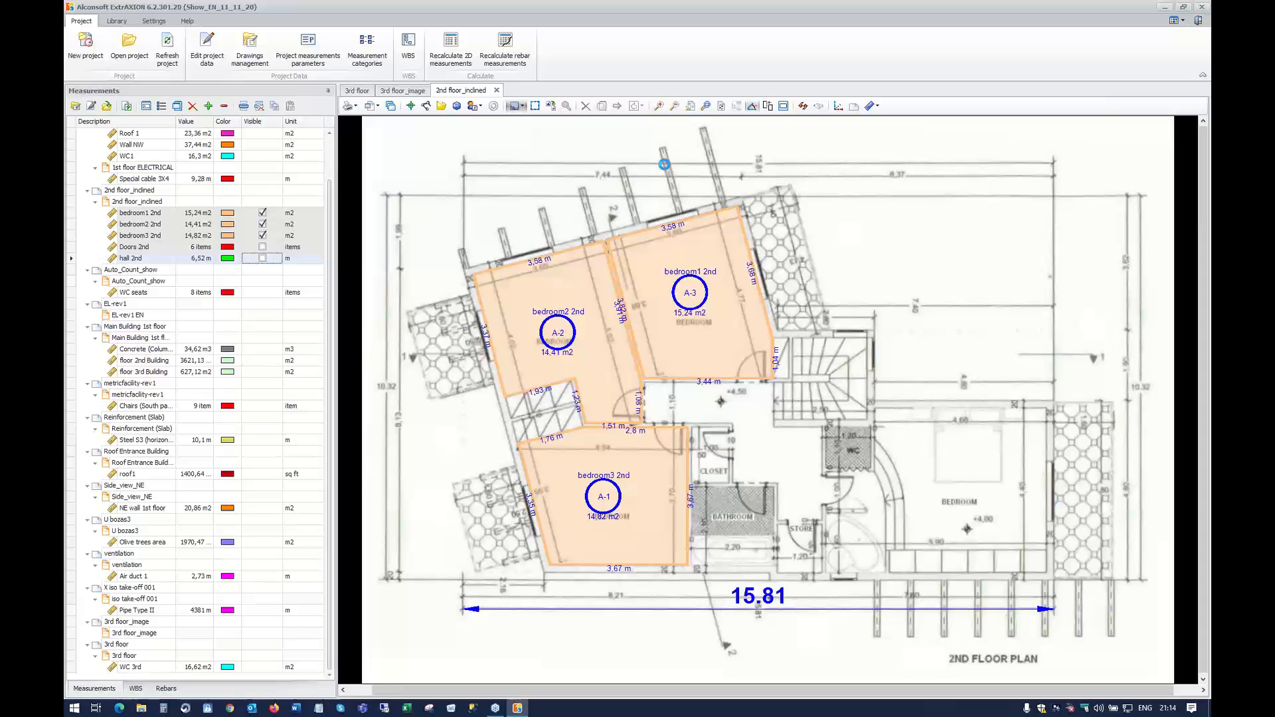
{"action": "left_click", "coordinate": [664, 164]}
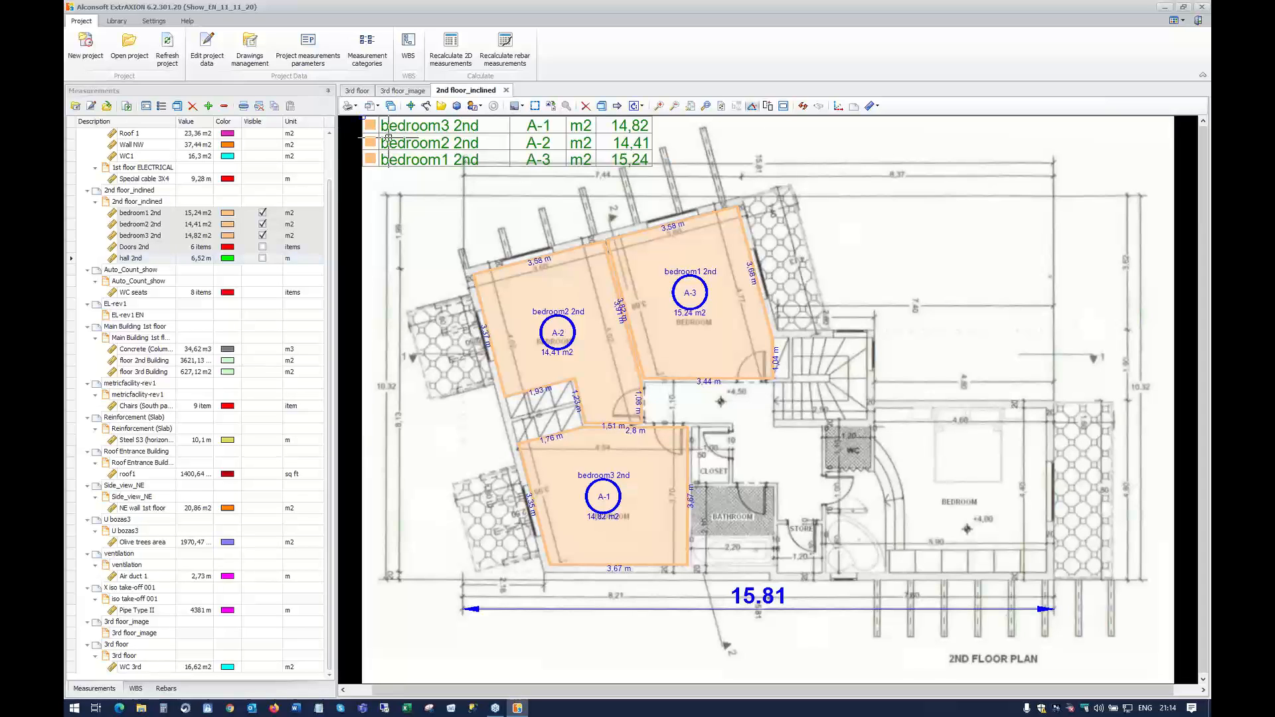
{"action": "left_click", "coordinate": [385, 136]}
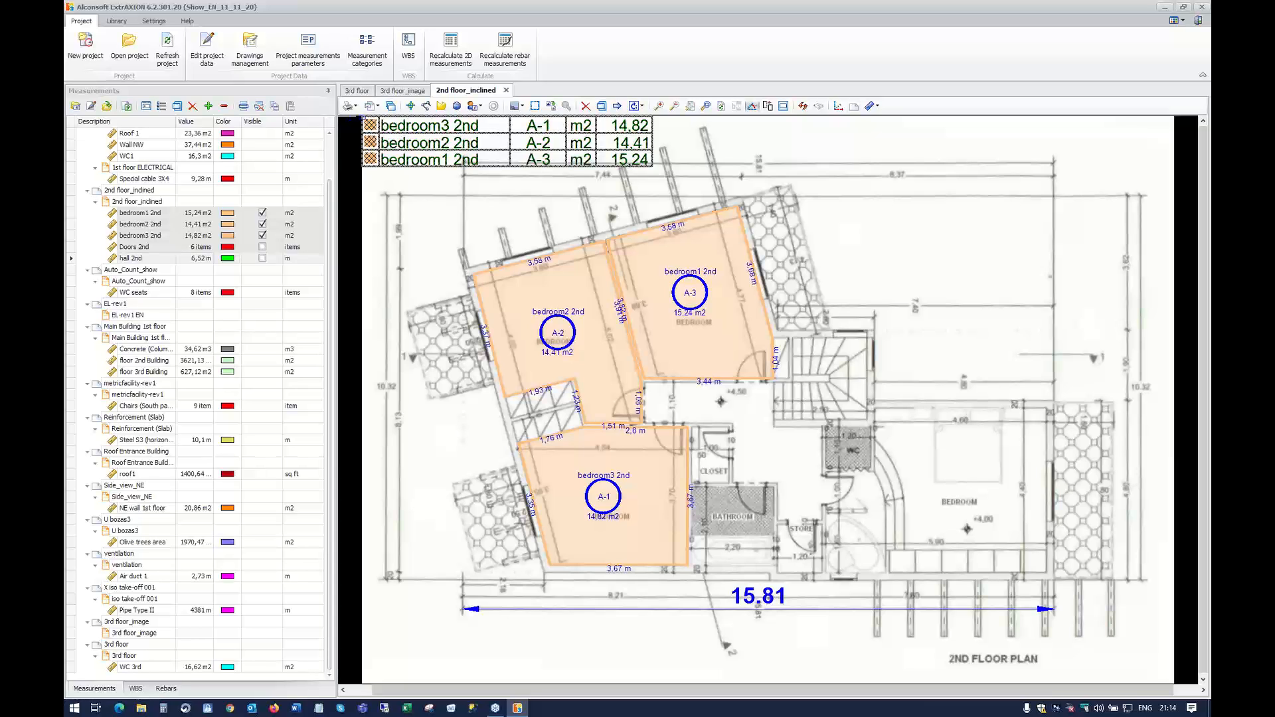
{"action": "left_click_drag", "start_coordinate": [386, 136], "coordinate": [853, 256]}
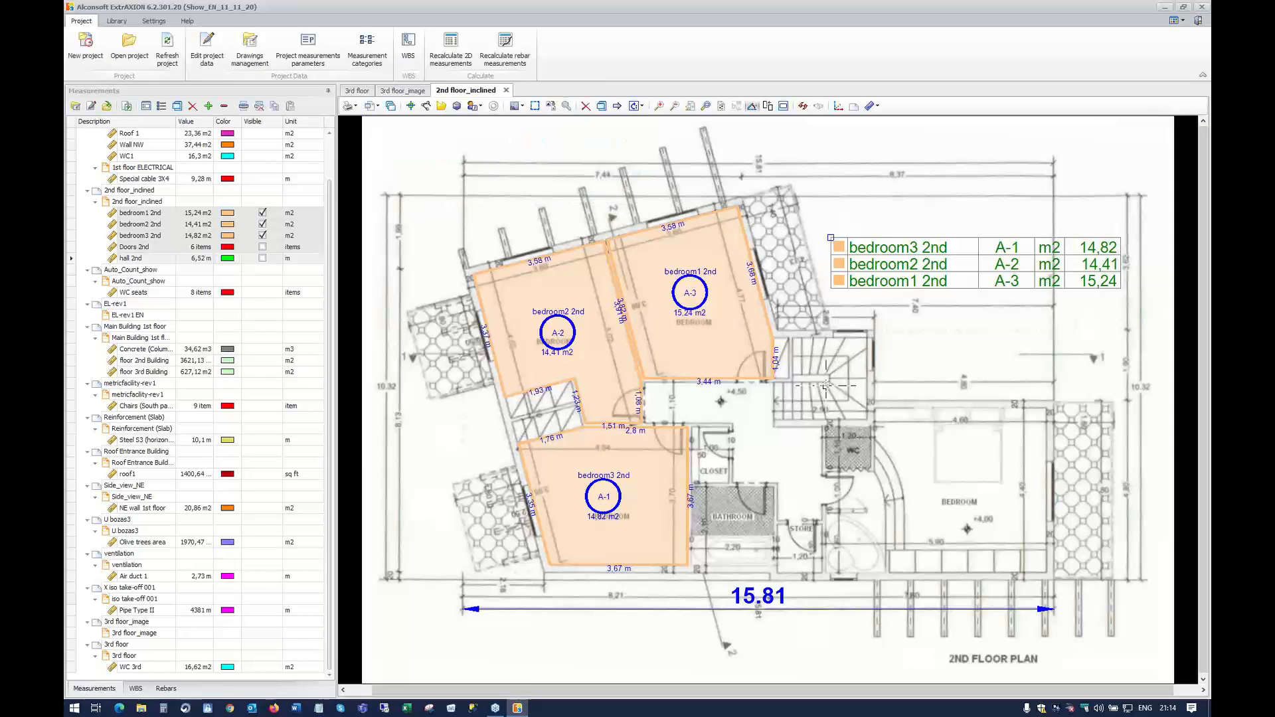
Split the legend and move its bedroom1 2nd row below the 15.81 dimension line
{"action": "right_click", "coordinate": [873, 265]}
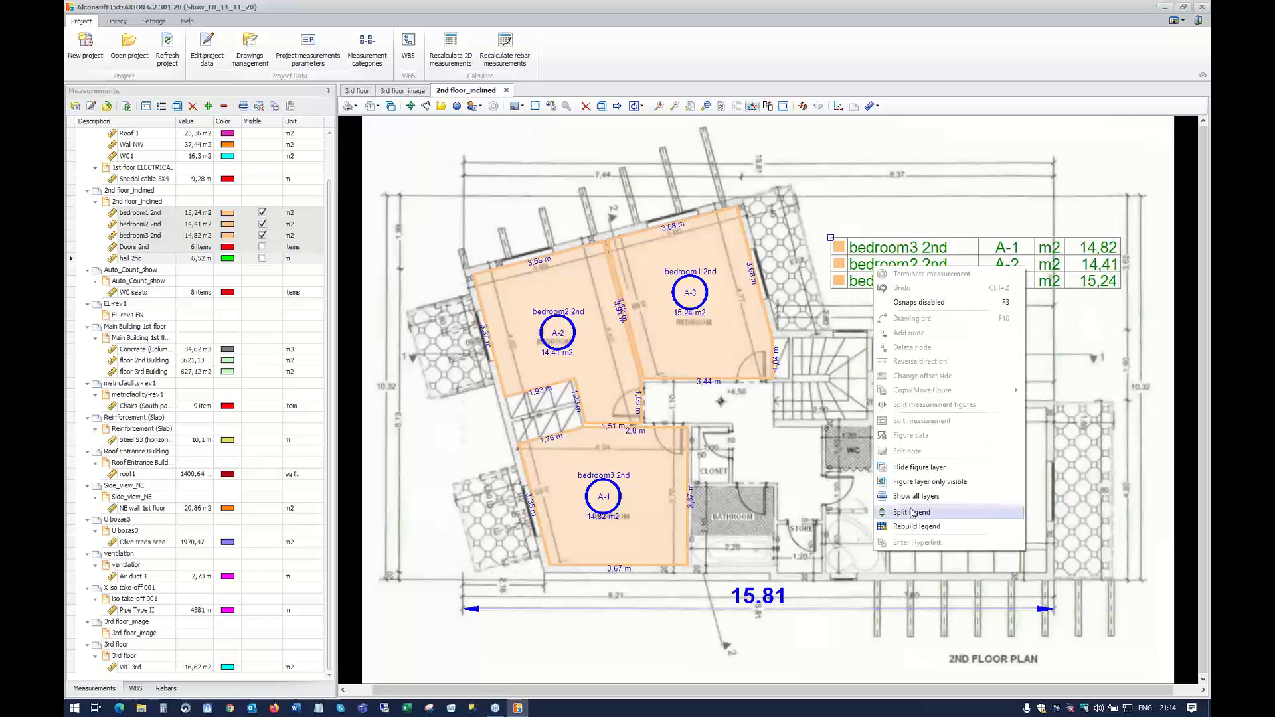
{"action": "left_click", "coordinate": [908, 512]}
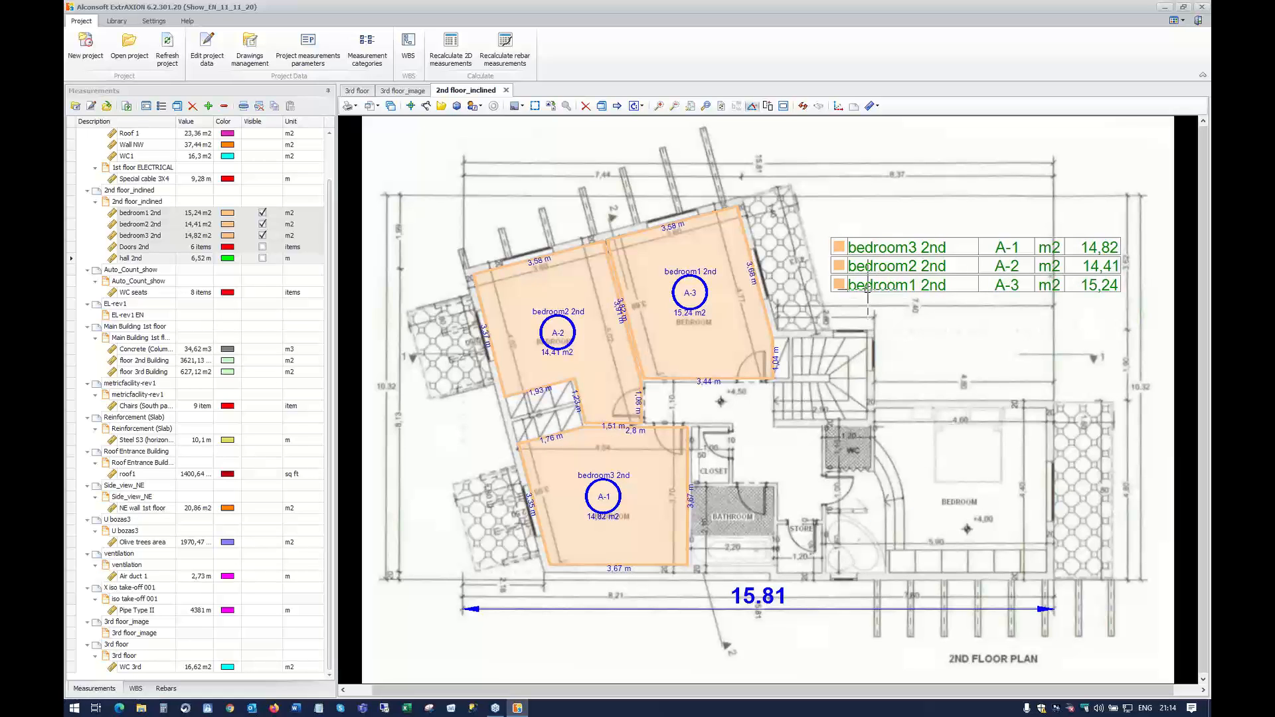
{"action": "left_click", "coordinate": [831, 276]}
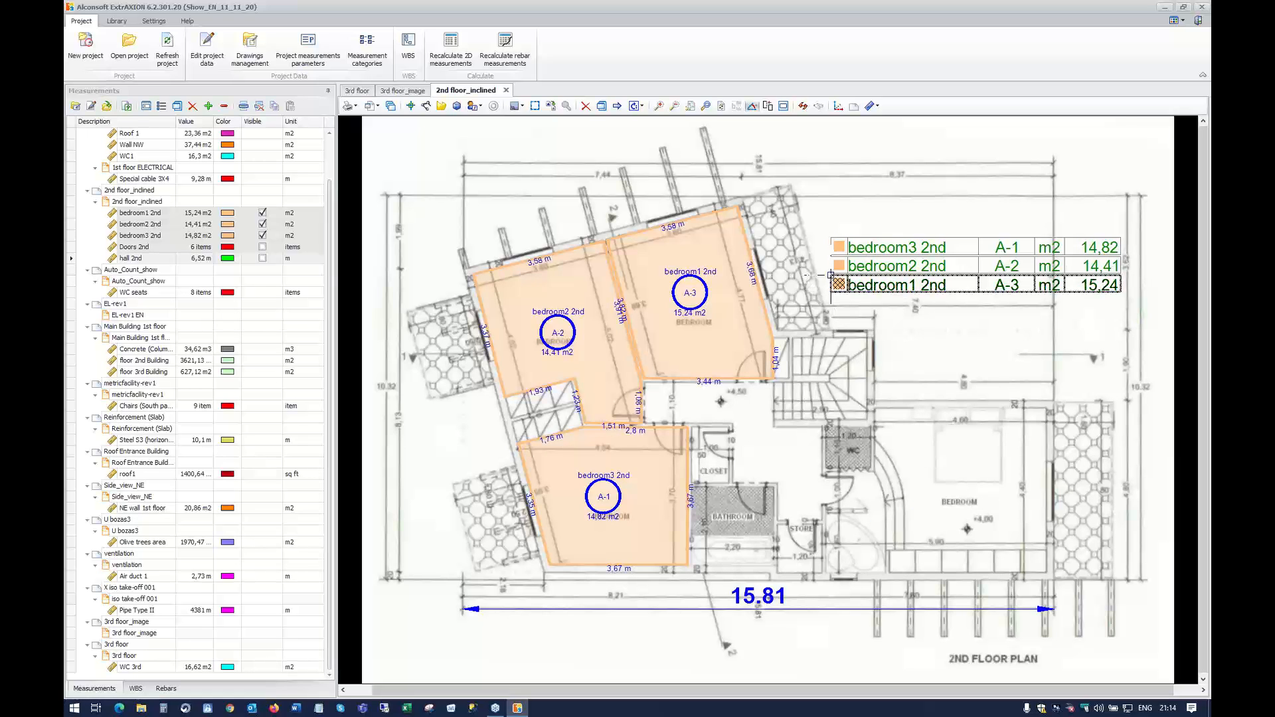
{"action": "left_click_drag", "start_coordinate": [831, 276], "coordinate": [471, 636]}
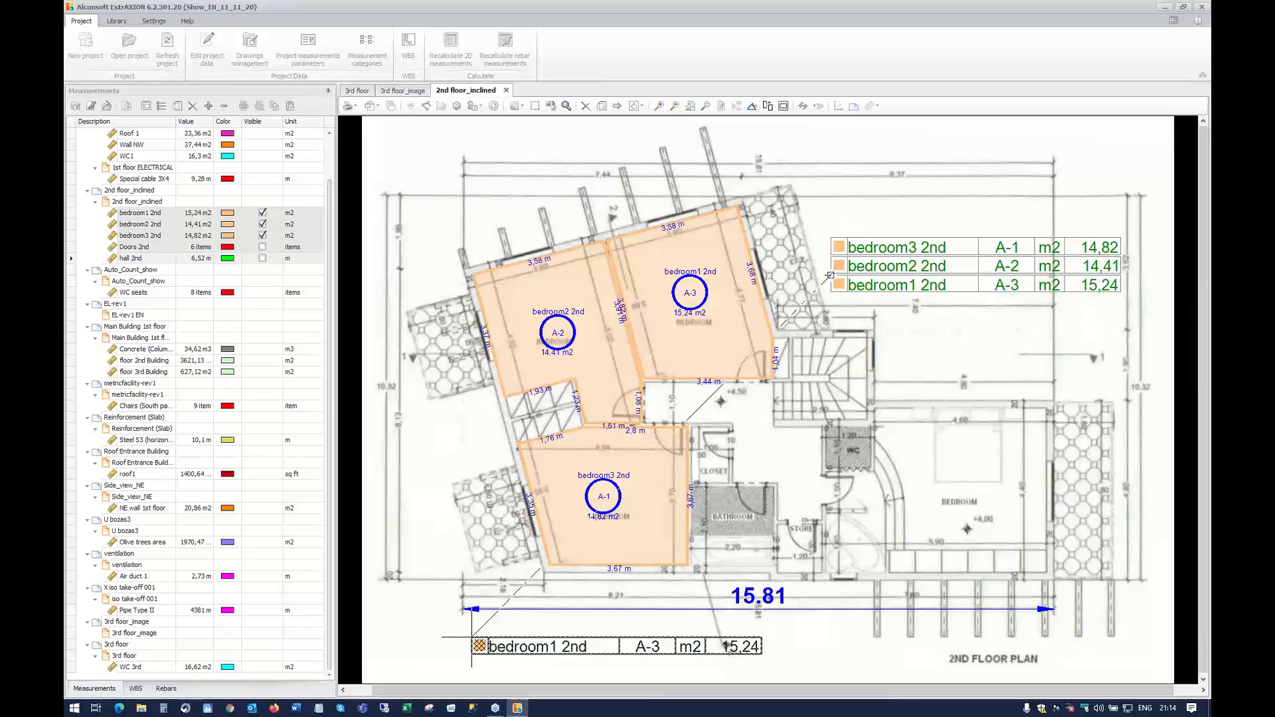
{"action": "left_click_drag", "start_coordinate": [472, 637], "coordinate": [472, 637]}
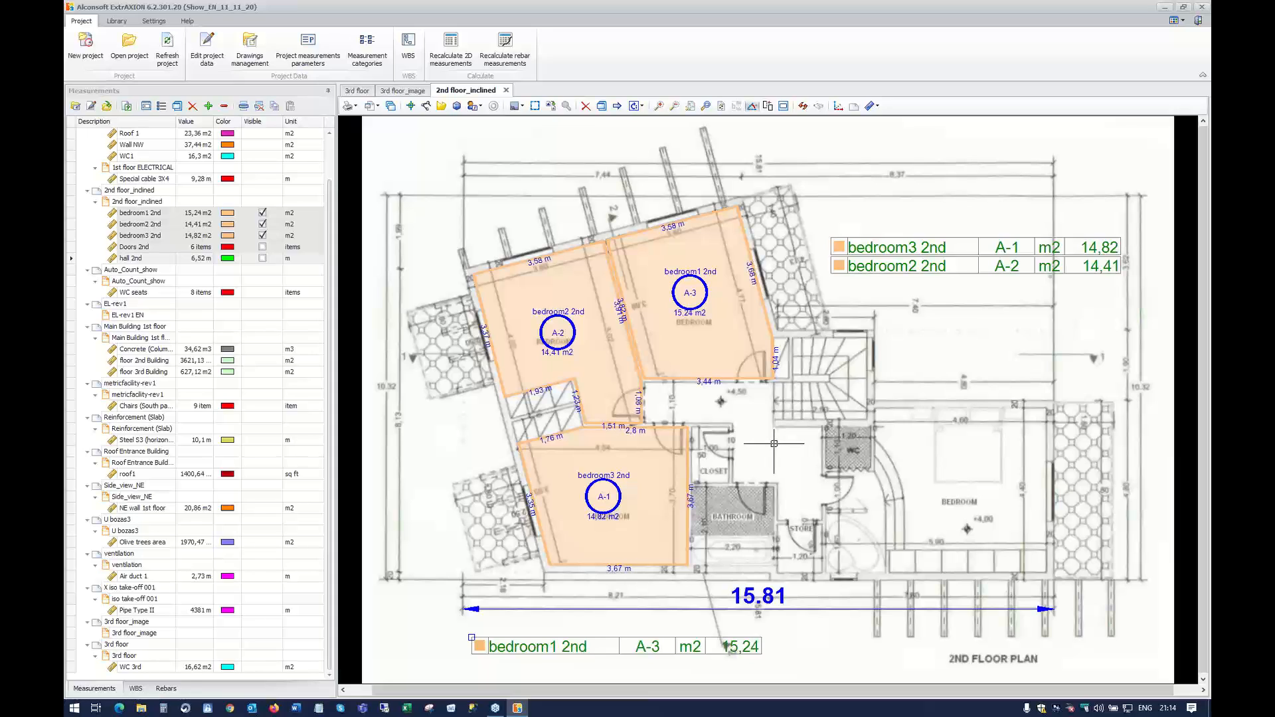
Open the metricfacility-rev1 drawing and compare it with metricfacility-rev2_m.dwg using image comparison
{"action": "left_click", "coordinate": [129, 395]}
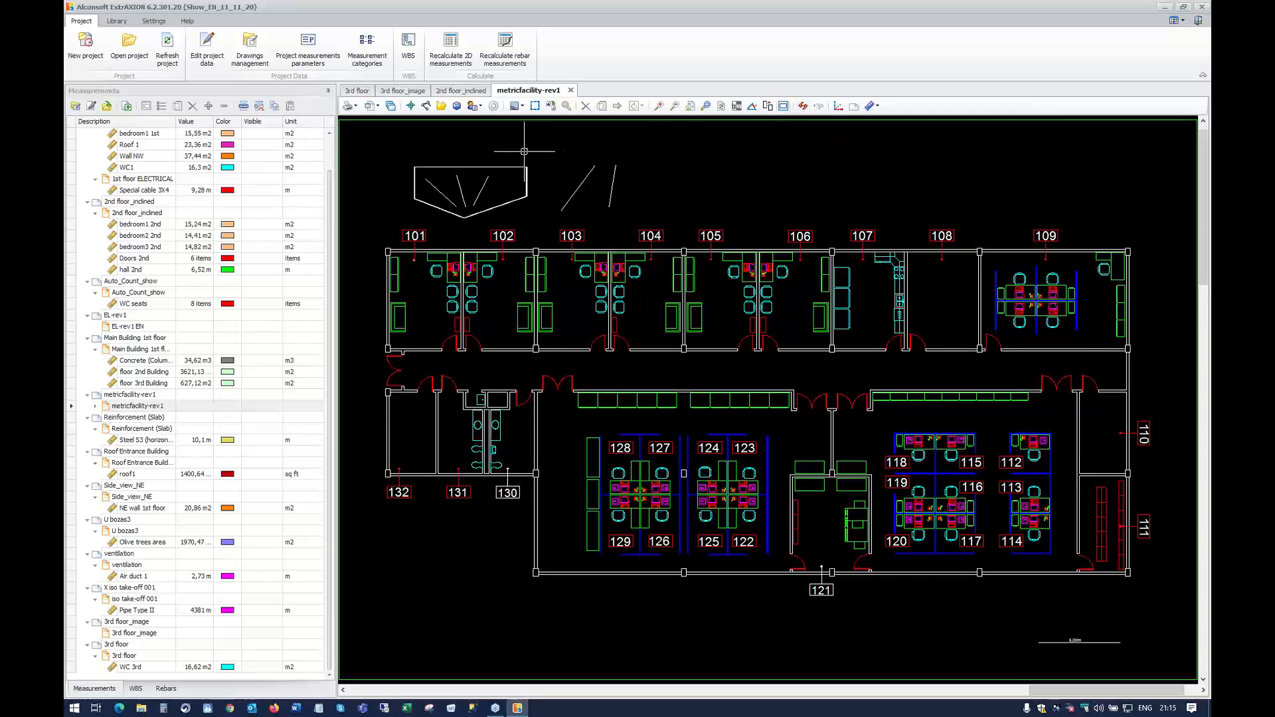
{"action": "left_click", "coordinate": [803, 107]}
{"action": "left_click", "coordinate": [539, 301]}
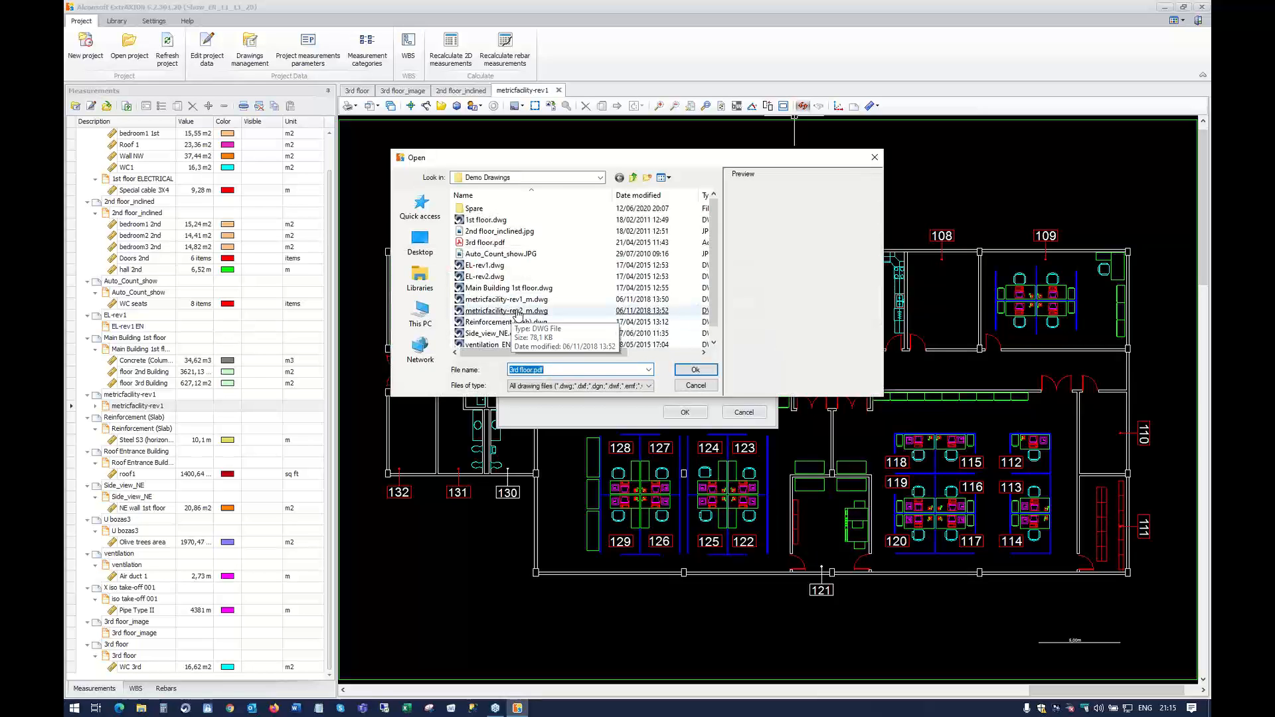
{"action": "left_click", "coordinate": [518, 312]}
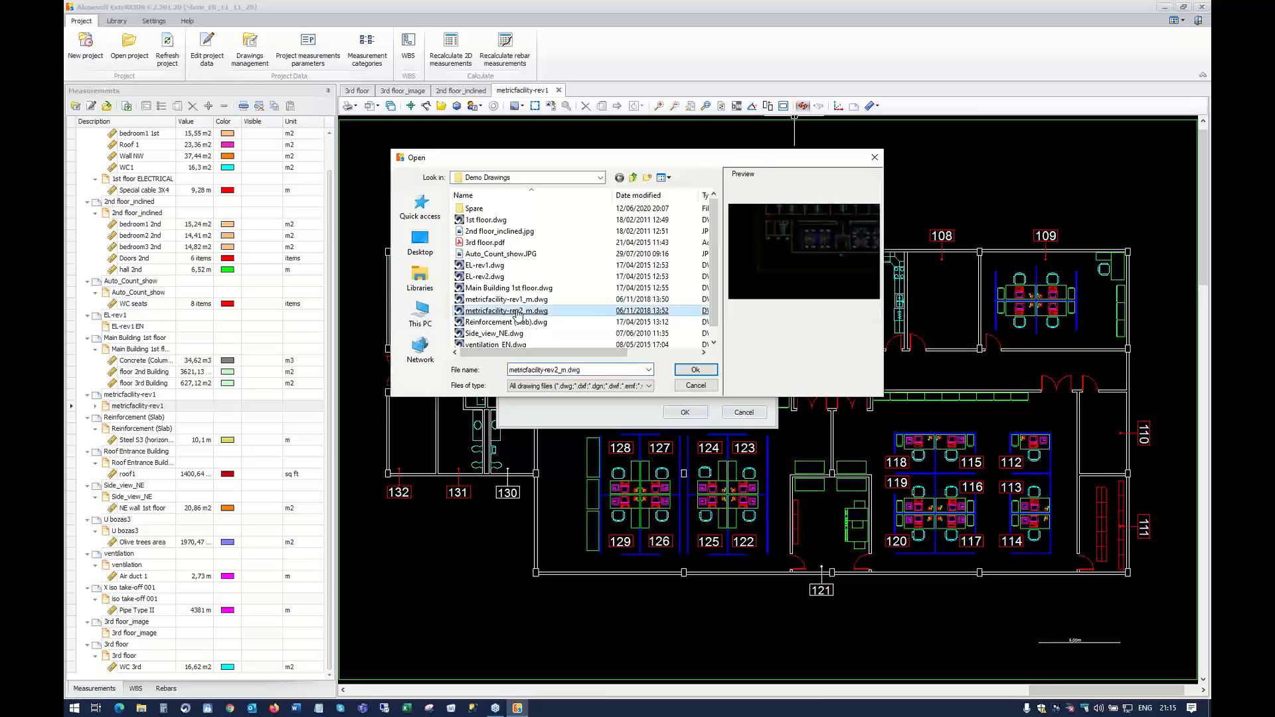
{"action": "double_click", "coordinate": [517, 311]}
{"action": "left_click", "coordinate": [569, 321]}
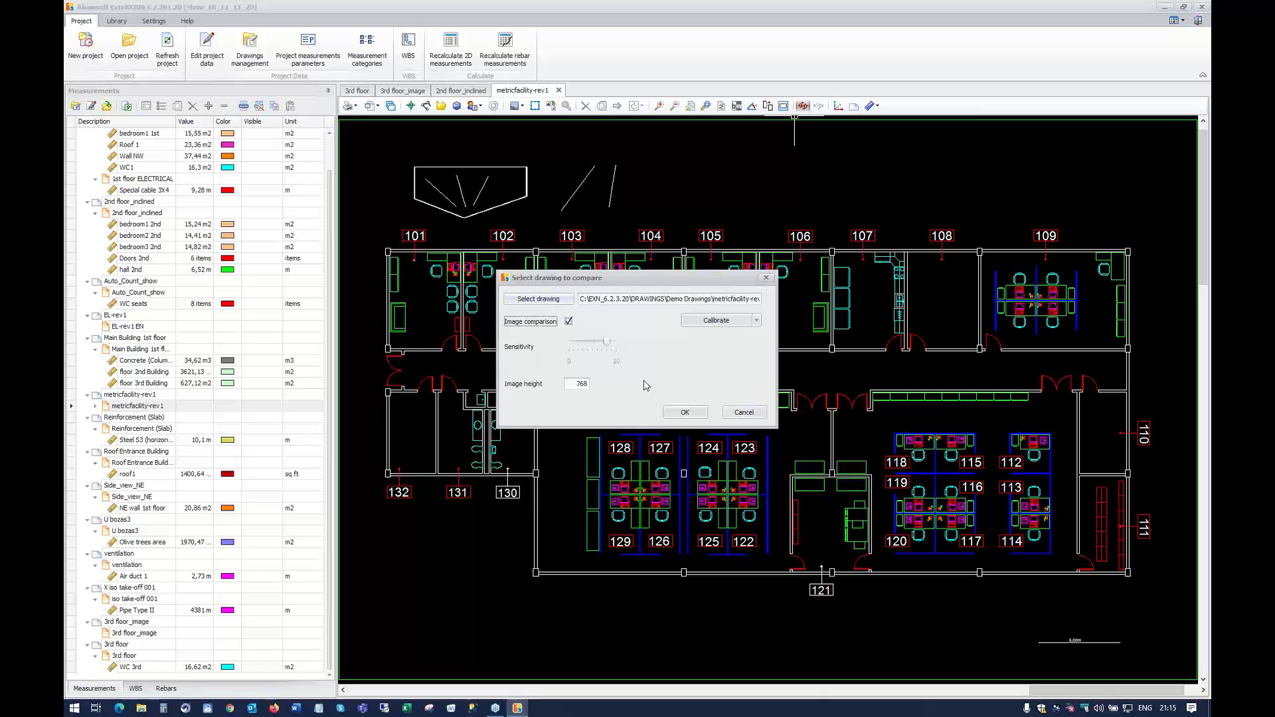
{"action": "left_click", "coordinate": [682, 412]}
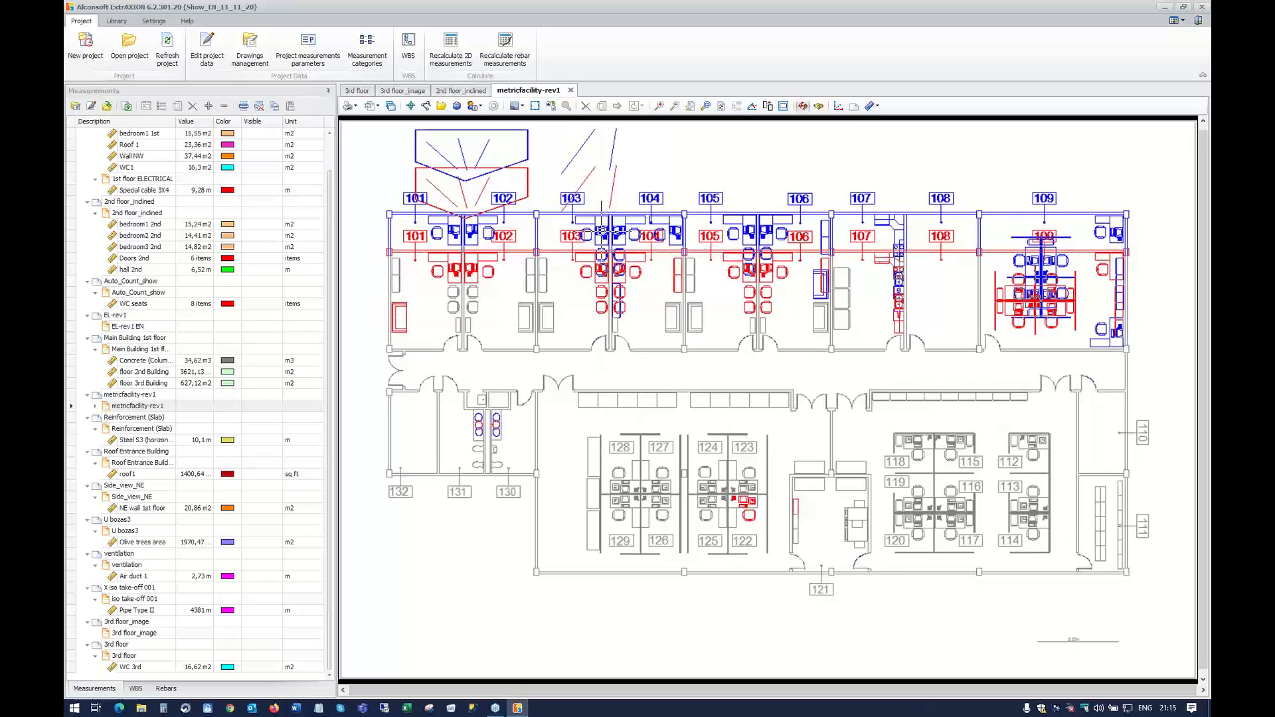
Compare metricfacility-rev1 with the rev2 drawing again without image comparison and show both versions in the comparison window
{"action": "left_click", "coordinate": [805, 107]}
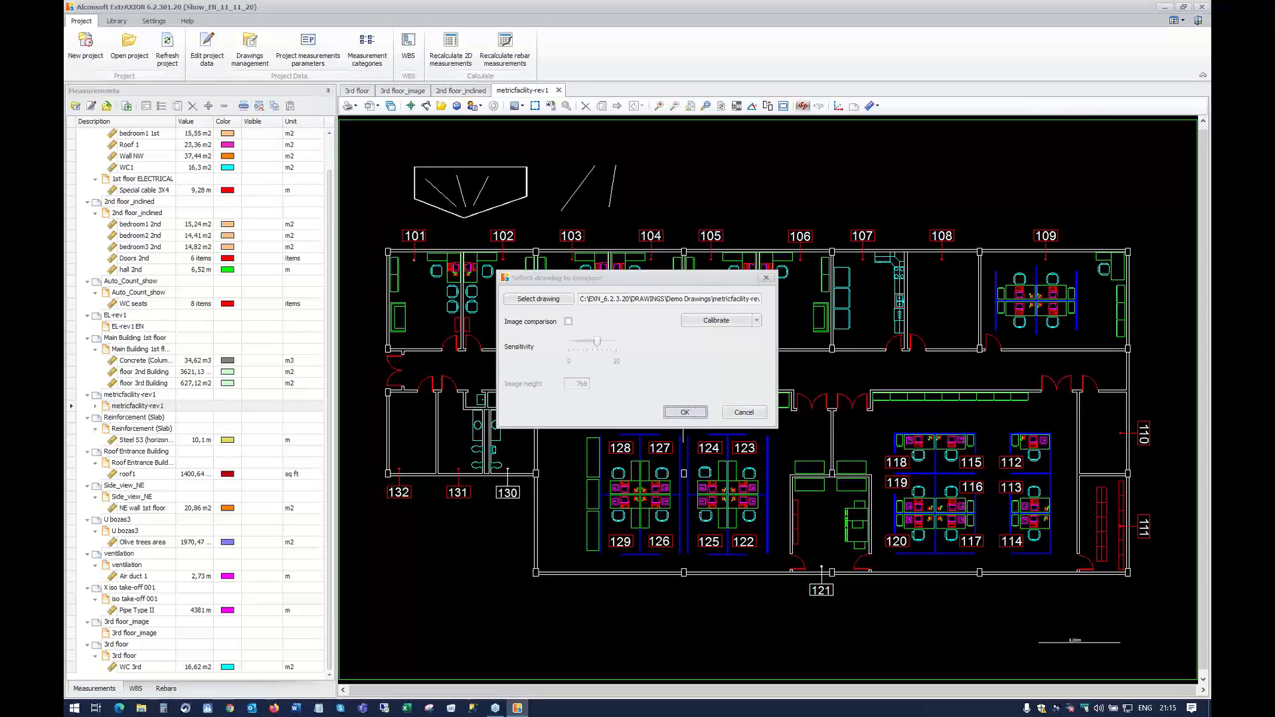
{"action": "left_click", "coordinate": [685, 413]}
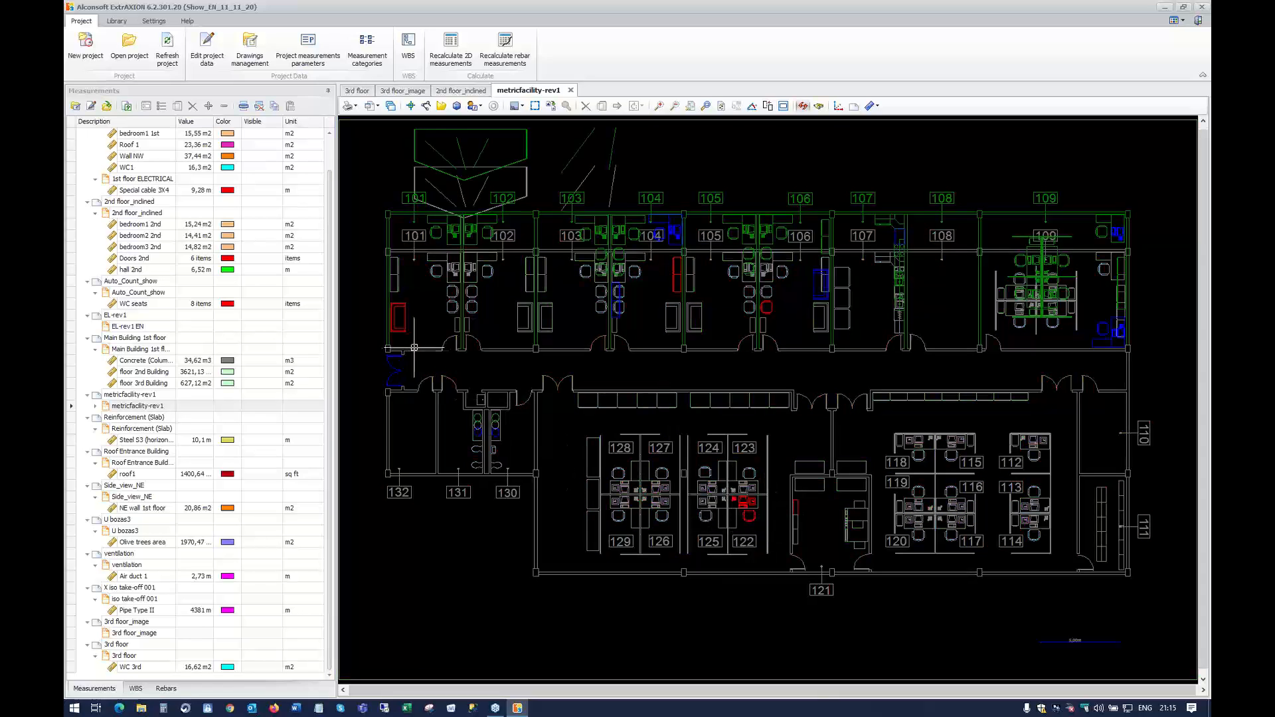
{"action": "left_click", "coordinate": [820, 107]}
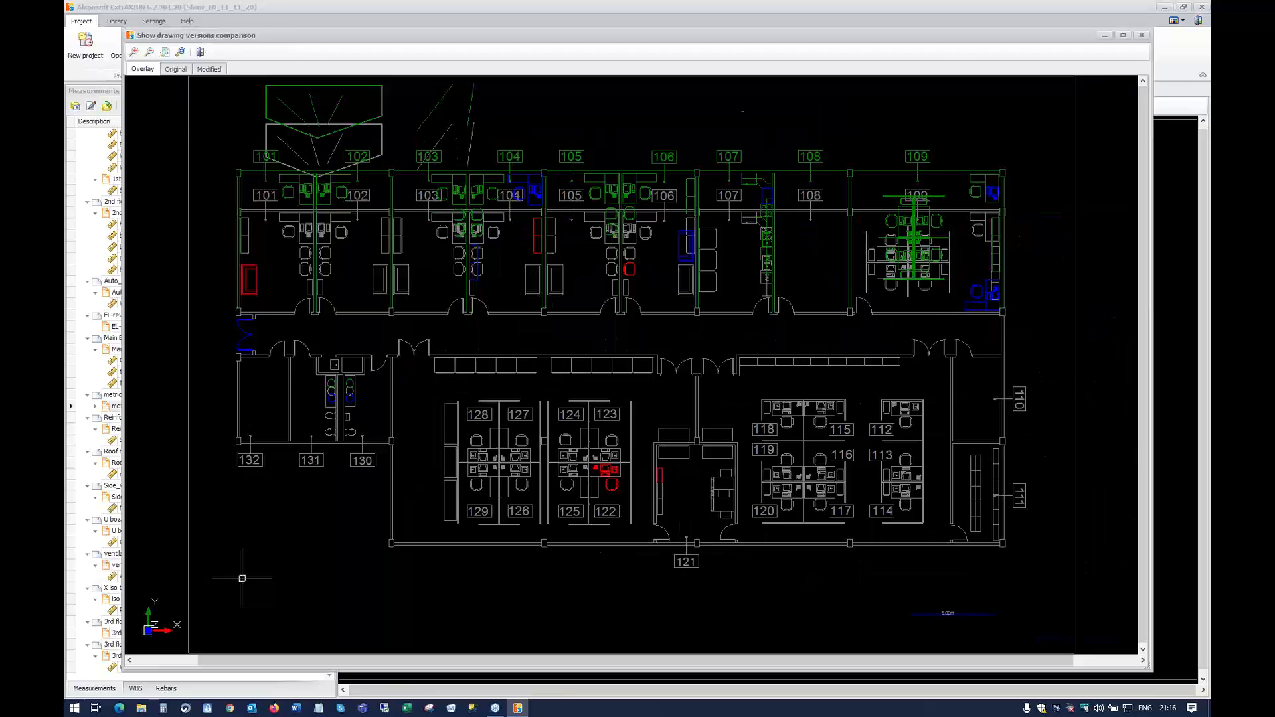
Examine the differences by alternating between the original and modified versions of the facility drawing, and close the comparison window
{"action": "left_click", "coordinate": [177, 70]}
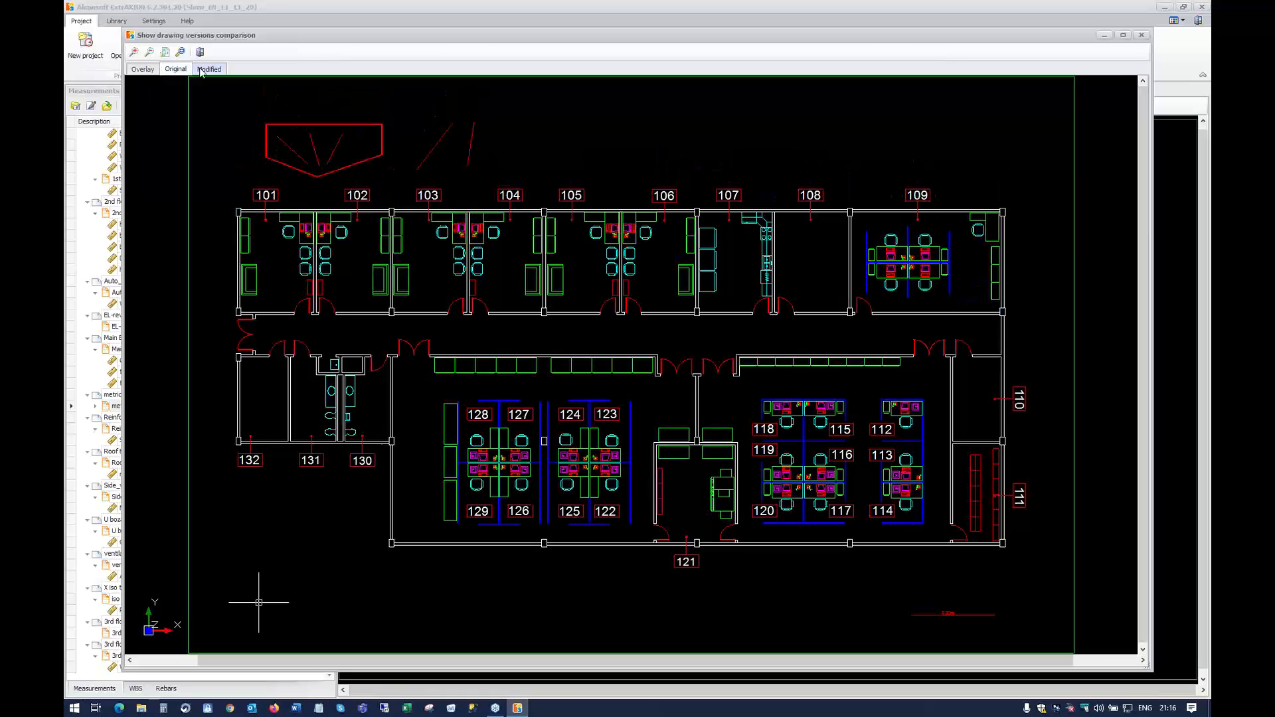
{"action": "left_click", "coordinate": [203, 69]}
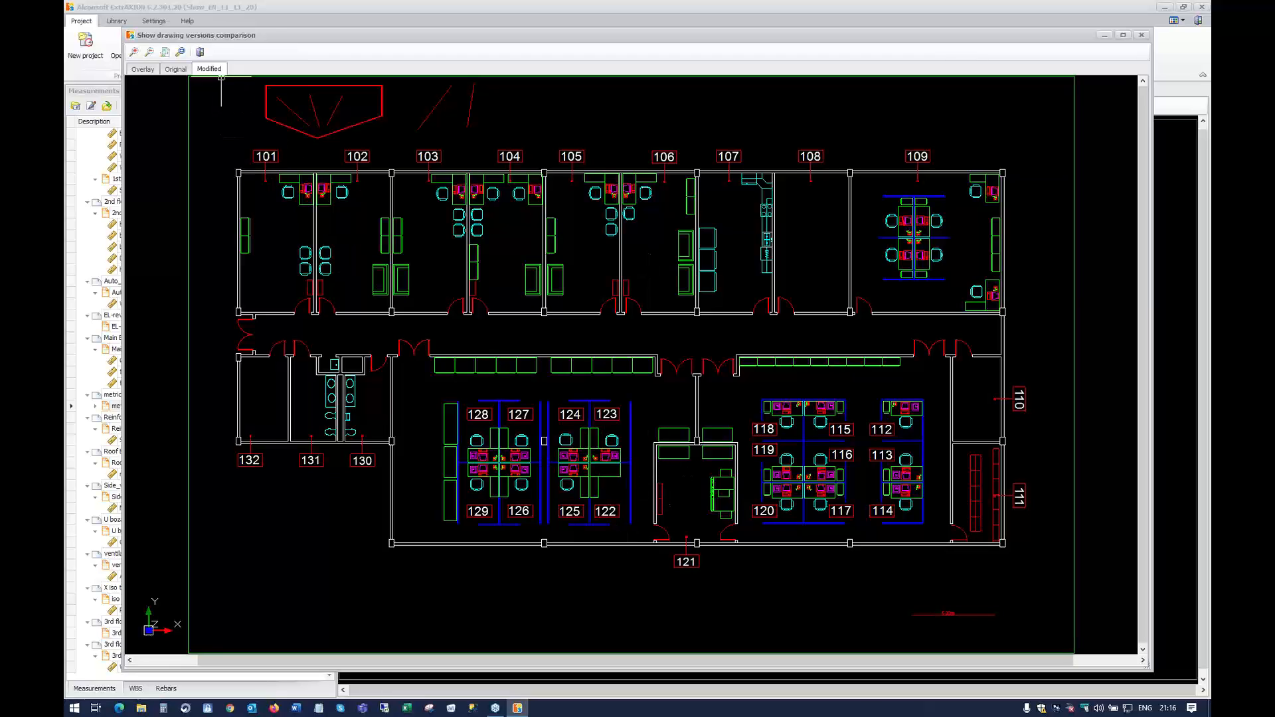
{"action": "left_click", "coordinate": [178, 70]}
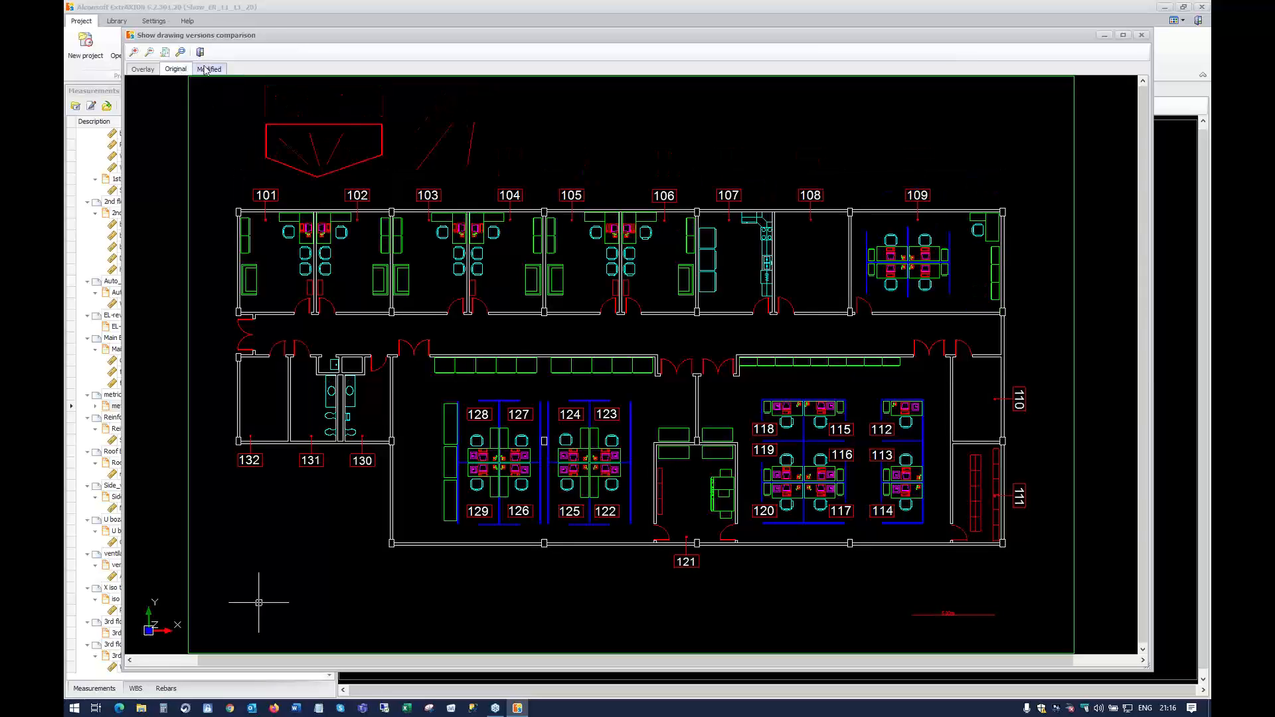
{"action": "left_click", "coordinate": [207, 69]}
{"action": "left_click", "coordinate": [176, 69]}
{"action": "left_click", "coordinate": [215, 70]}
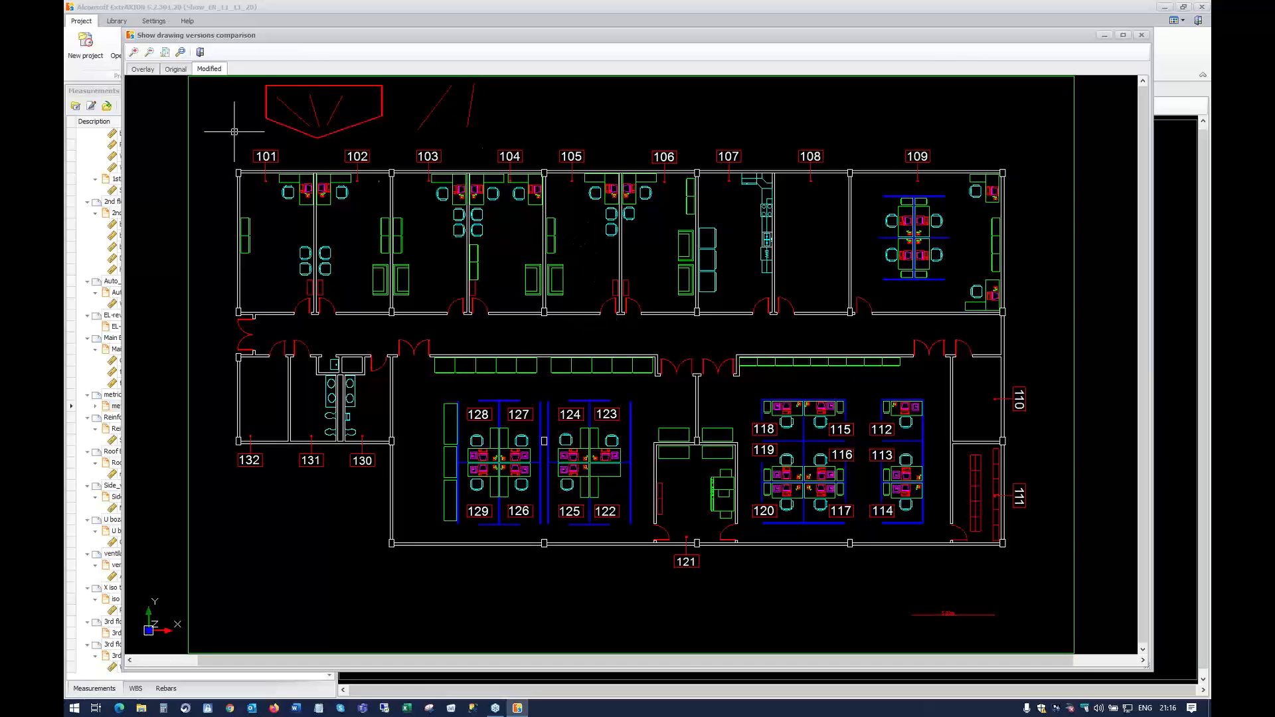
{"action": "left_click", "coordinate": [176, 69]}
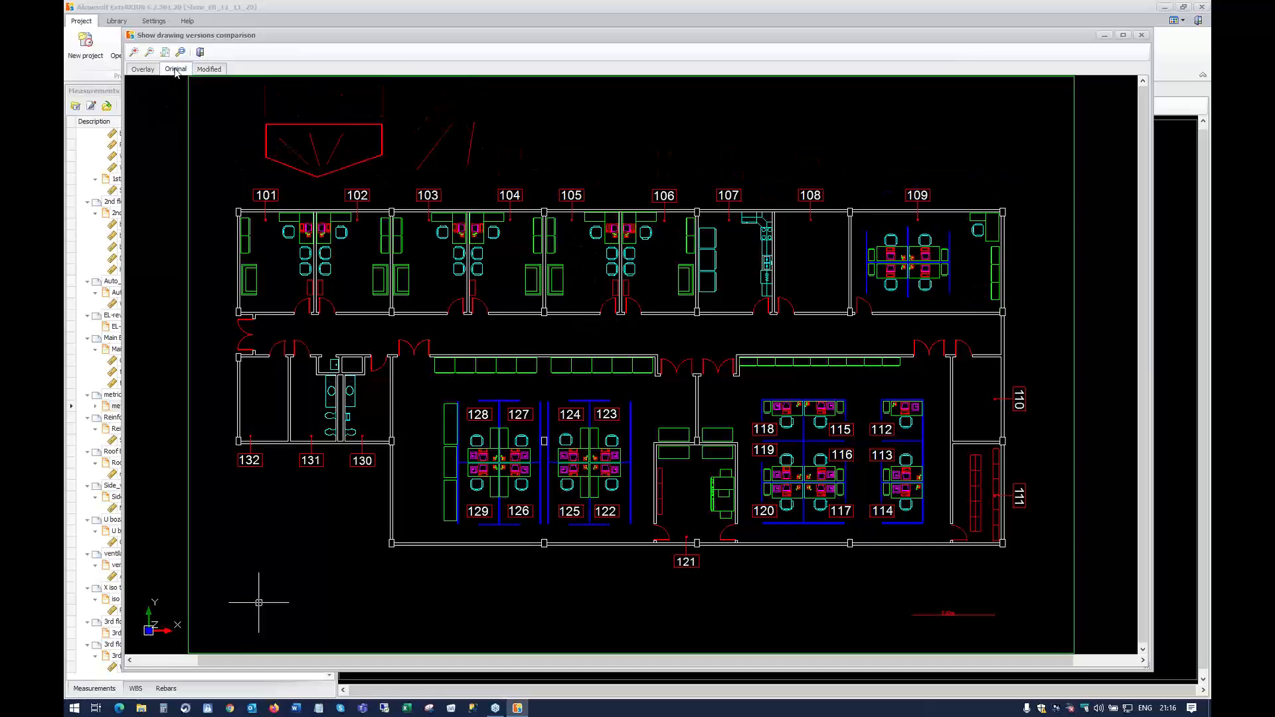
{"action": "left_click", "coordinate": [210, 69]}
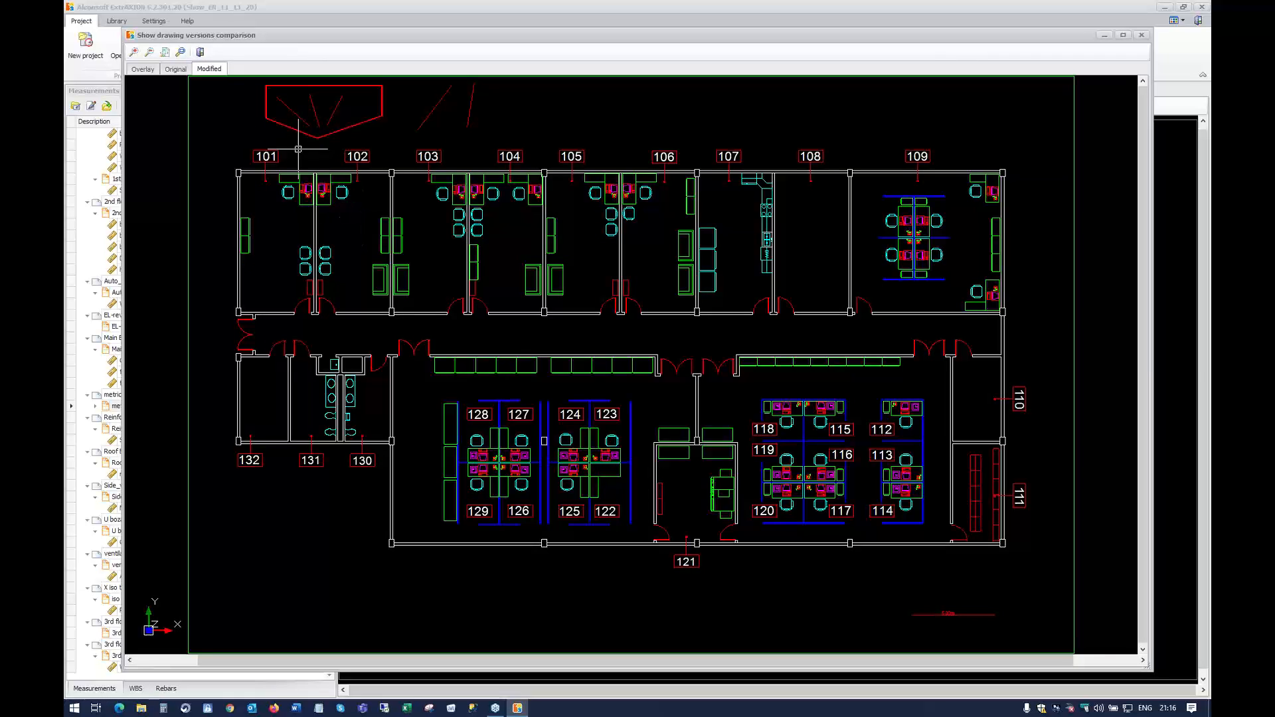
{"action": "left_click", "coordinate": [201, 53]}
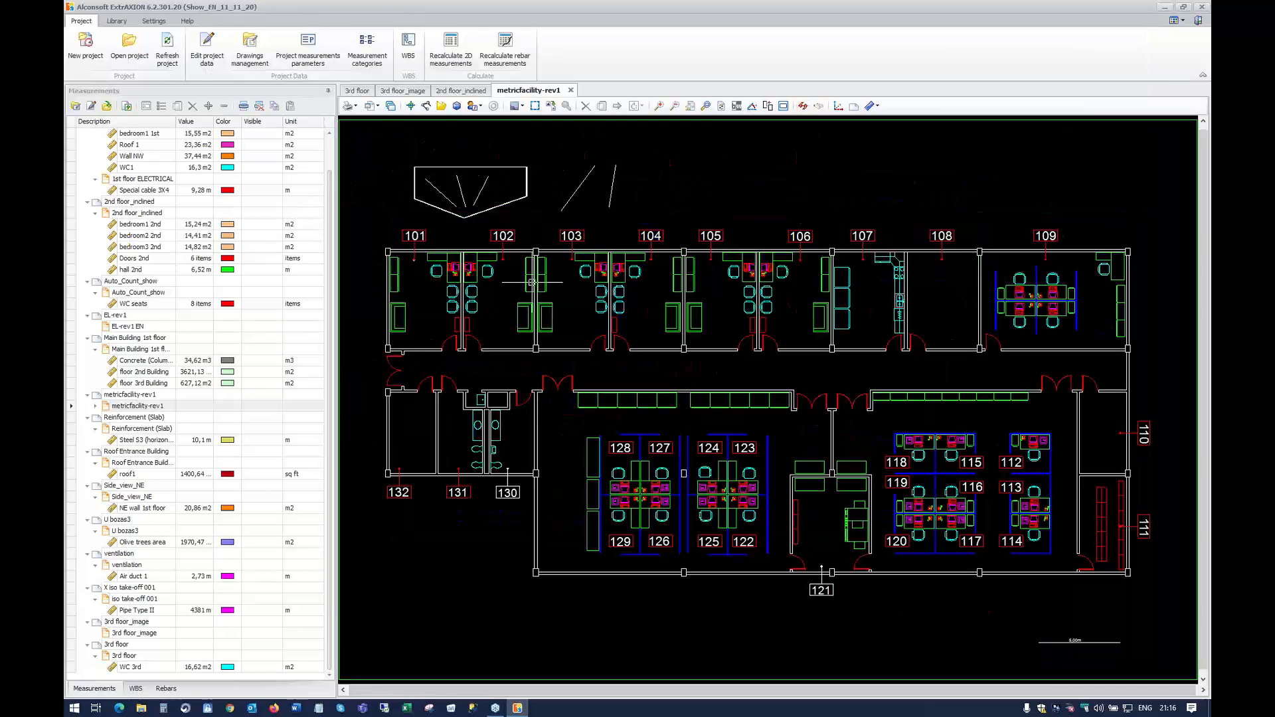
Open the EL-rev1 EN electrical drawing and compare it with EL-rev2.dwg without image comparison
{"action": "left_click", "coordinate": [121, 327]}
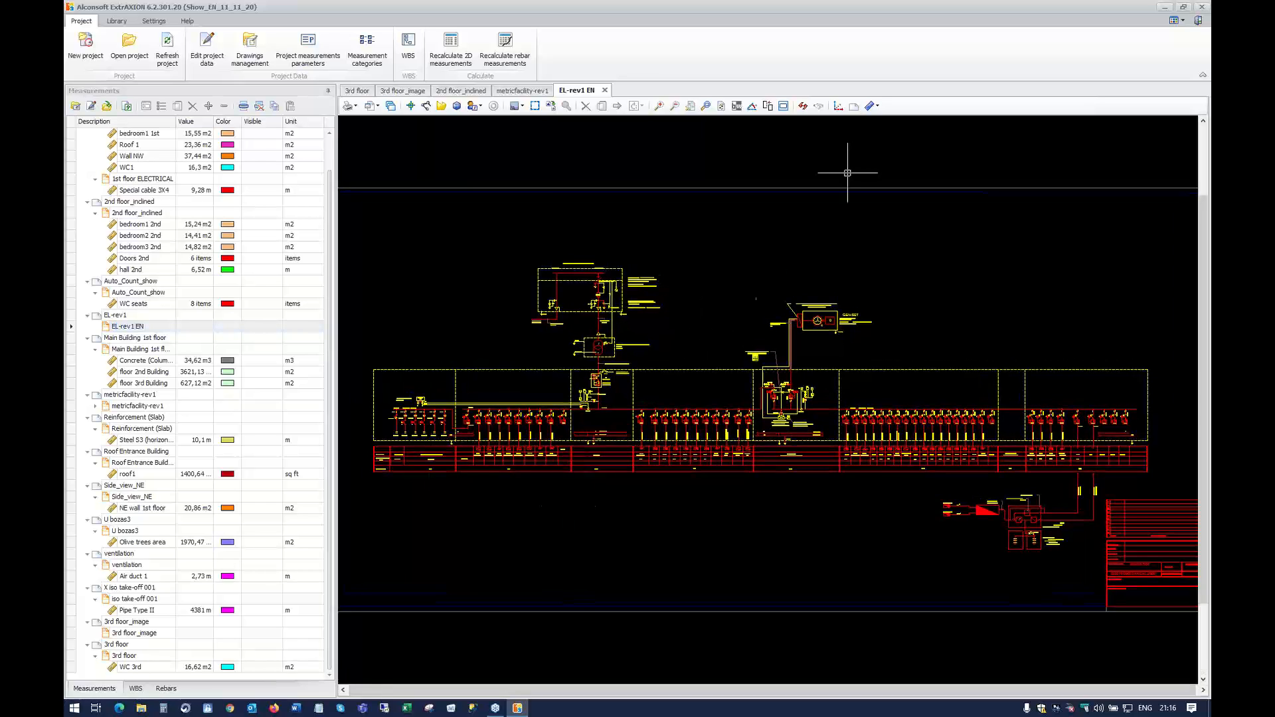
{"action": "left_click", "coordinate": [804, 108]}
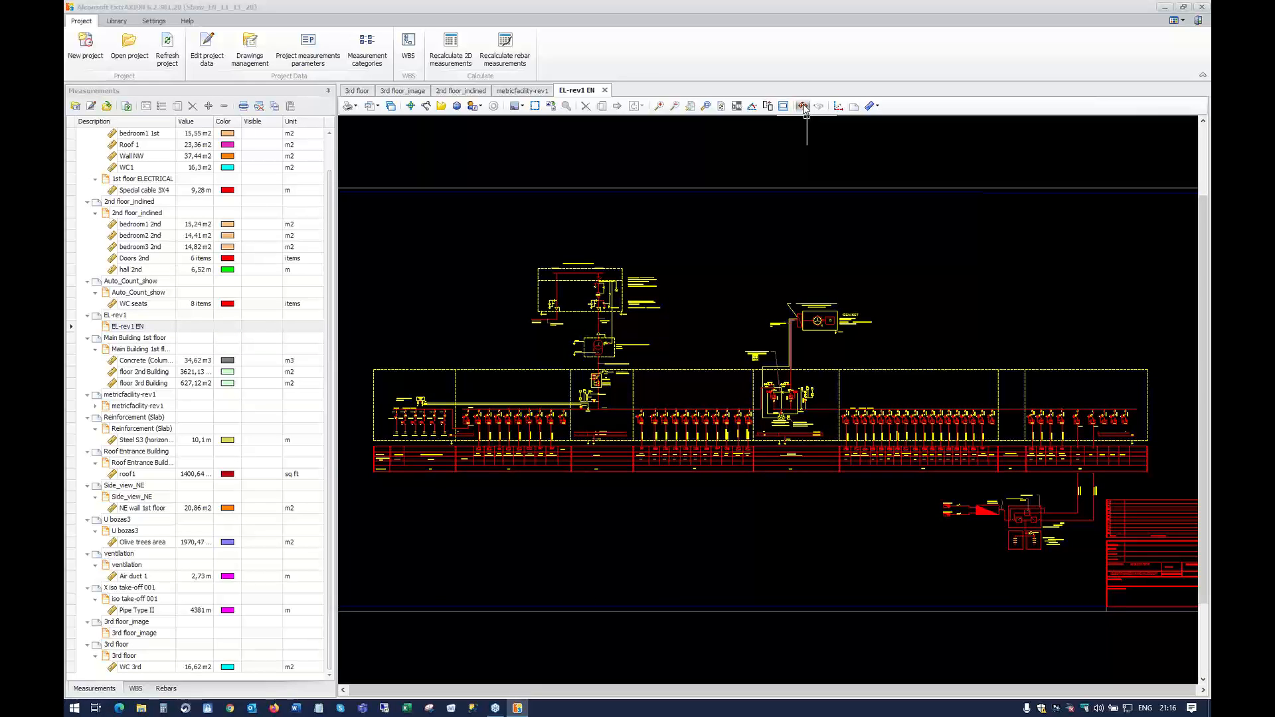
{"action": "left_click", "coordinate": [548, 298]}
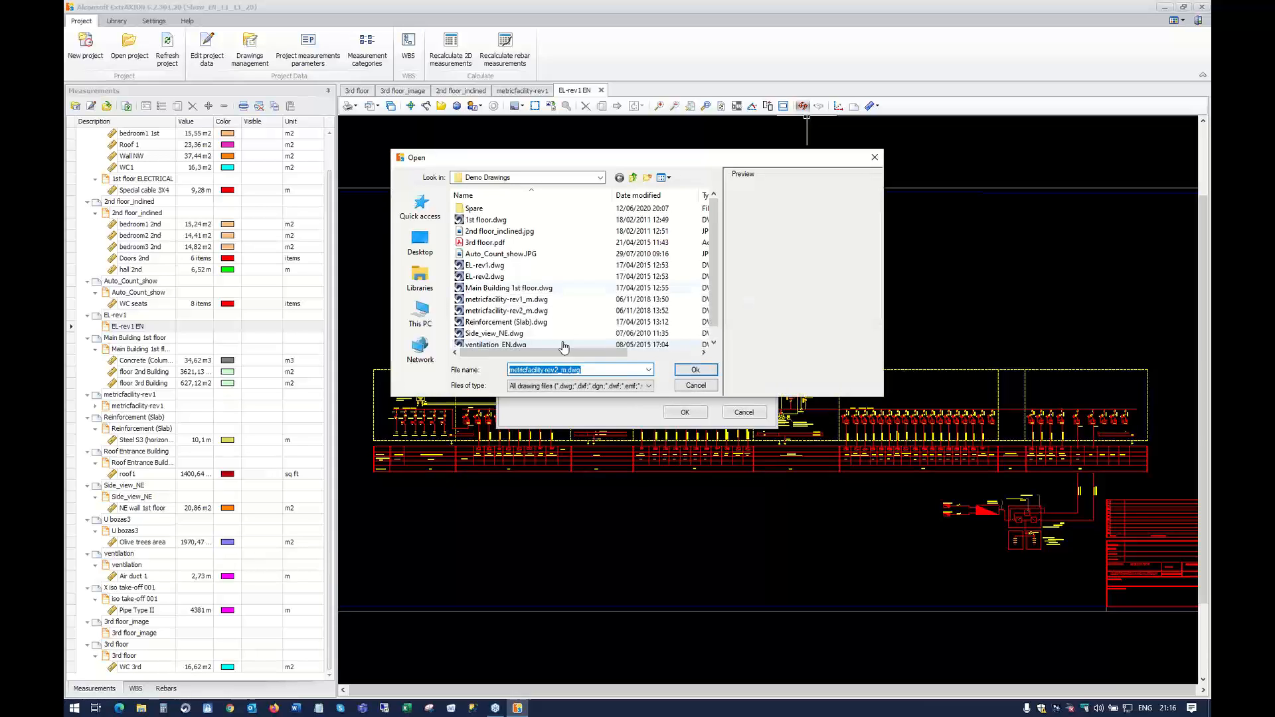
{"action": "left_click", "coordinate": [488, 277]}
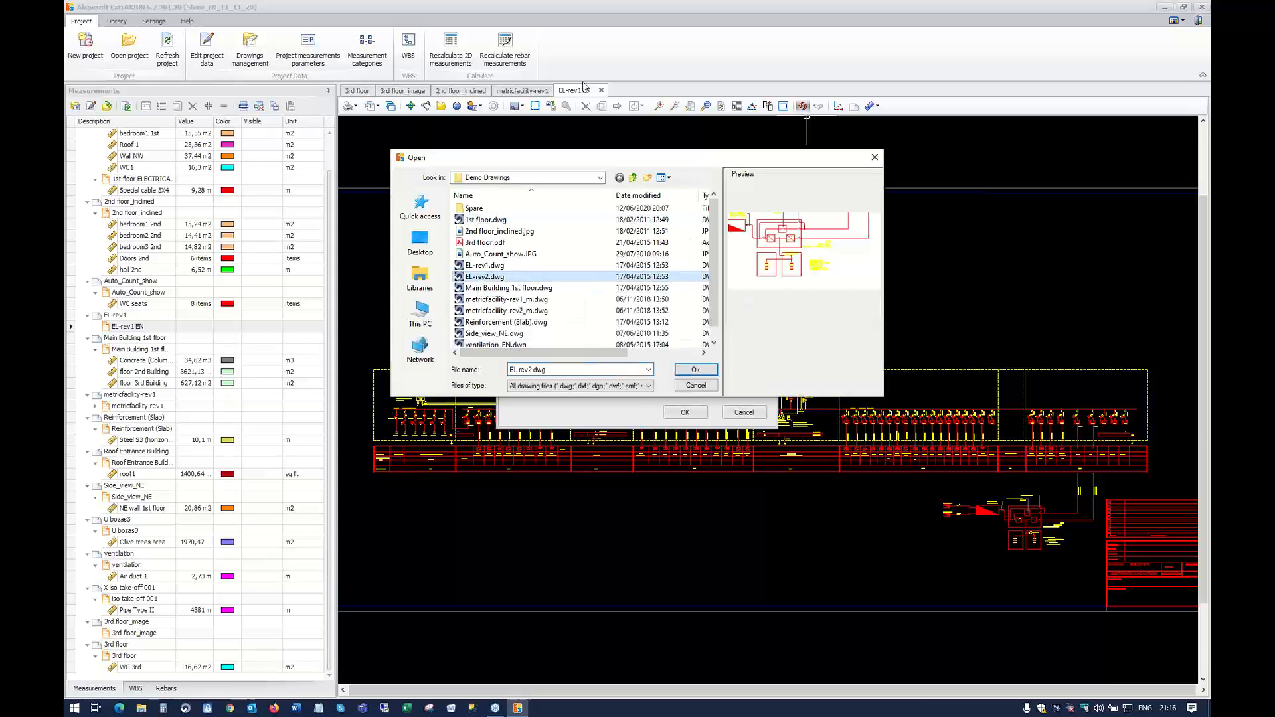
{"action": "key", "text": "Return"}
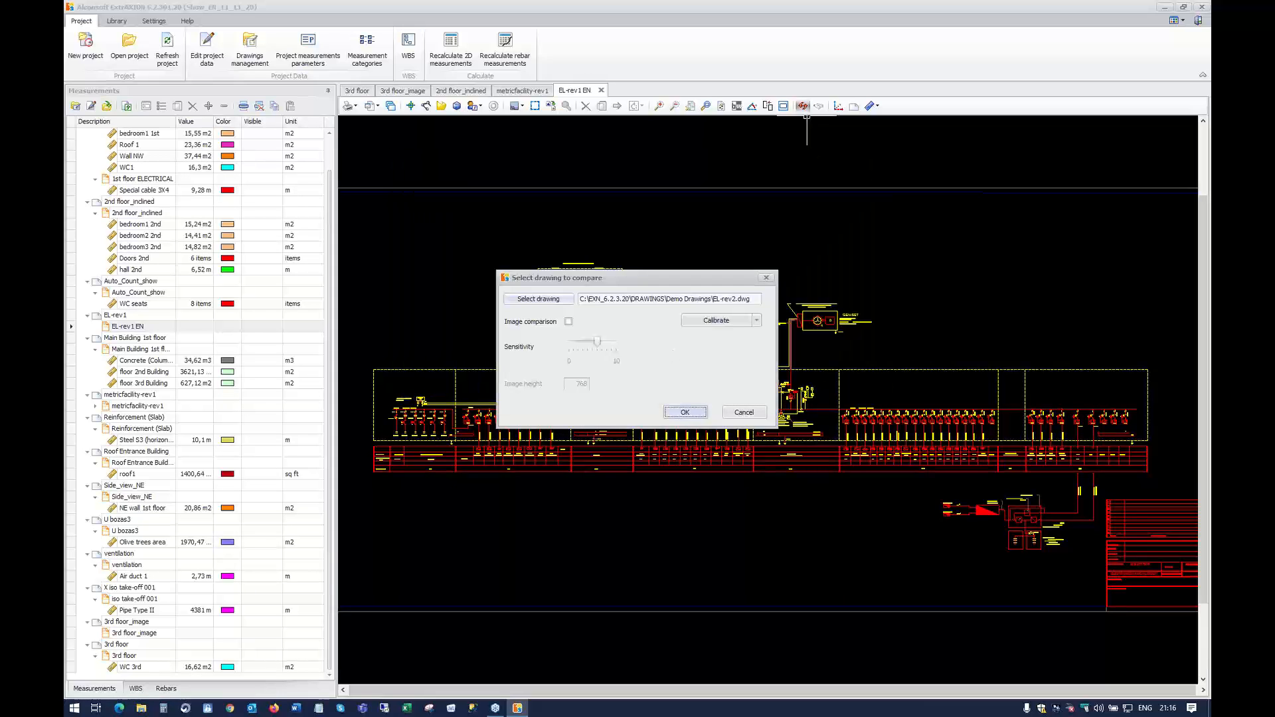
{"action": "left_click", "coordinate": [683, 412]}
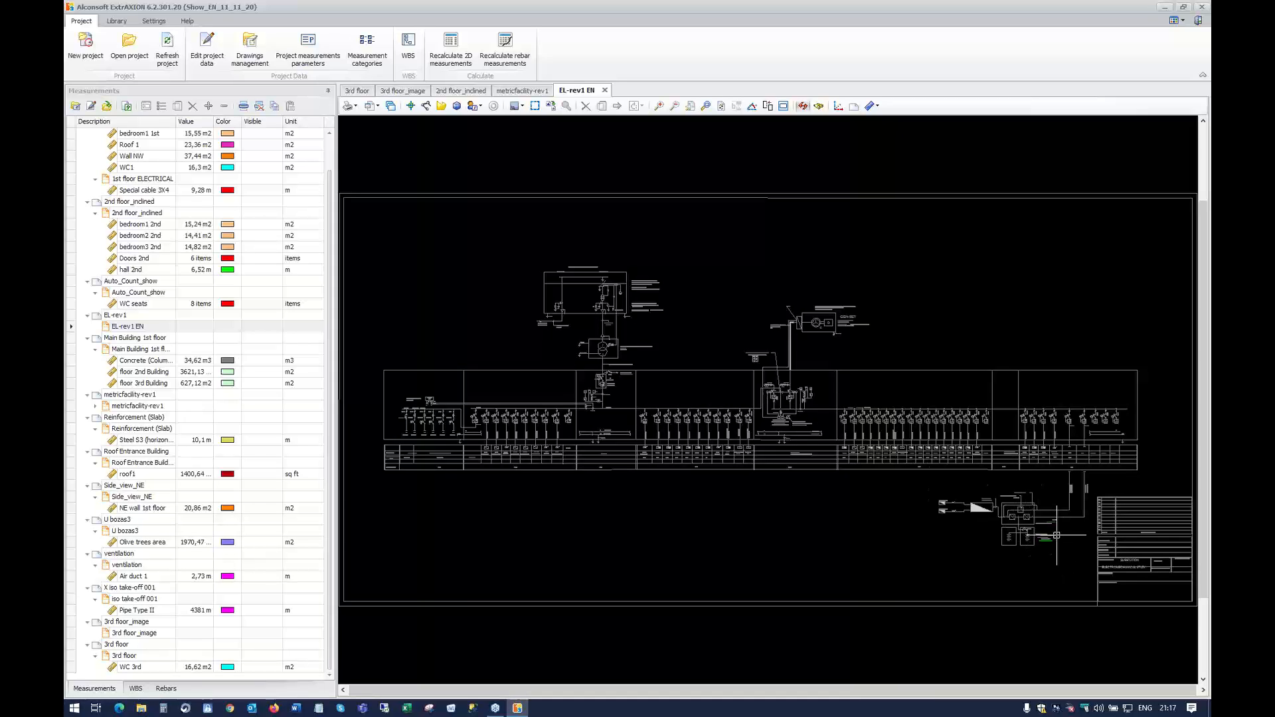
Examine the revised UPS and accumulator autonomy texts in the EL-rev1 EN drawing up close, and close the drawing
{"action": "scroll", "coordinate": [1057, 536], "scroll_direction": "up", "scroll_amount": 2}
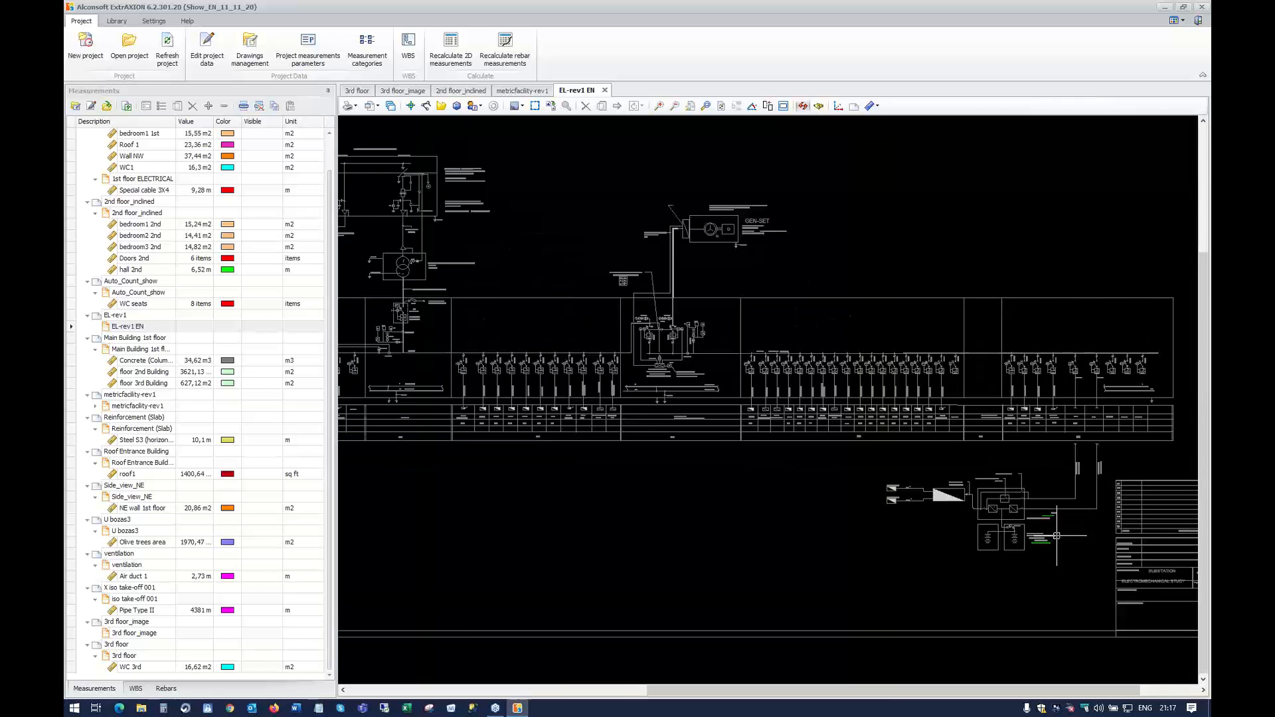
{"action": "scroll", "coordinate": [1057, 536], "scroll_direction": "up", "scroll_amount": 6}
{"action": "middle_click_drag", "start_coordinate": [976, 434], "coordinate": [873, 427]}
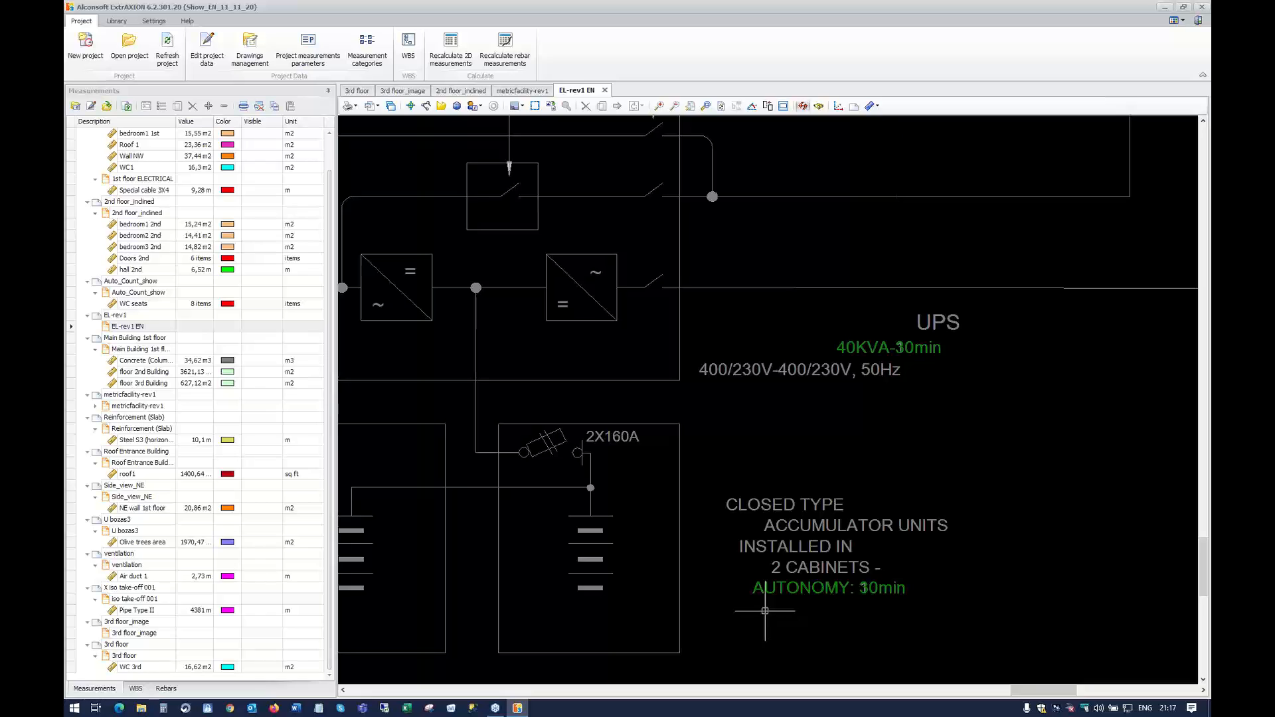
{"action": "scroll", "coordinate": [886, 602], "scroll_direction": "up", "scroll_amount": 1}
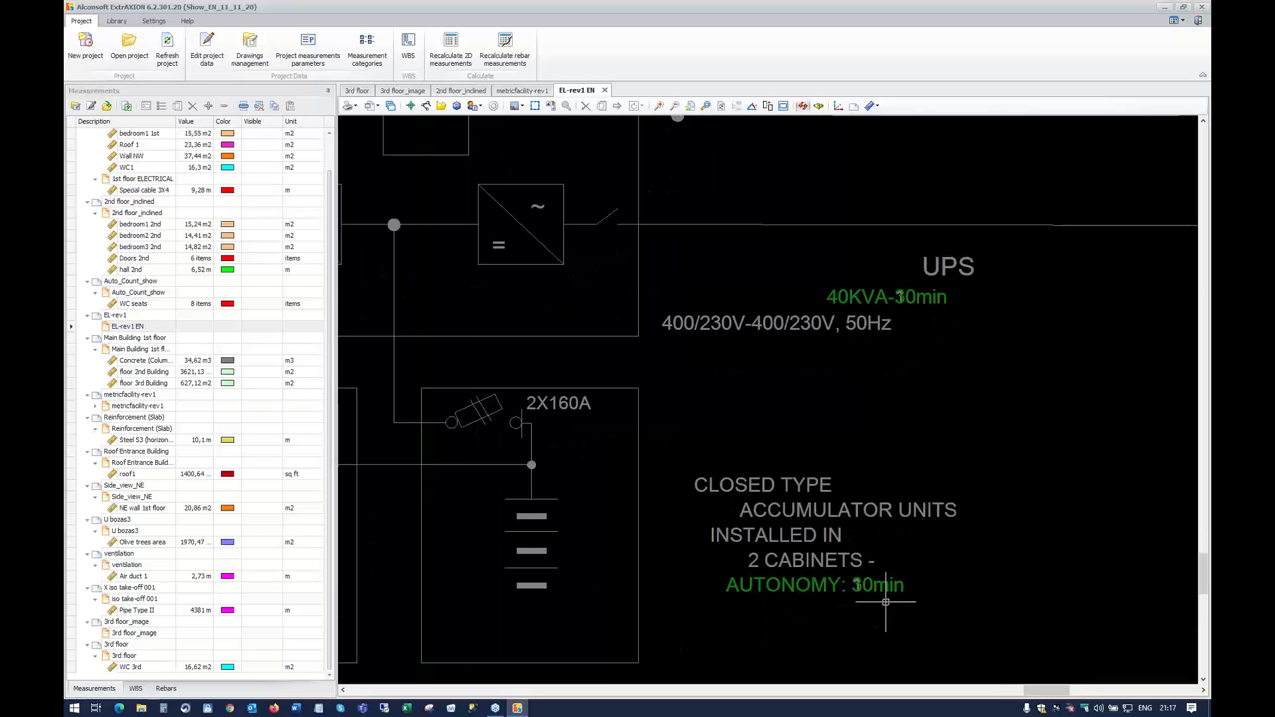
{"action": "scroll", "coordinate": [886, 602], "scroll_direction": "up", "scroll_amount": 2}
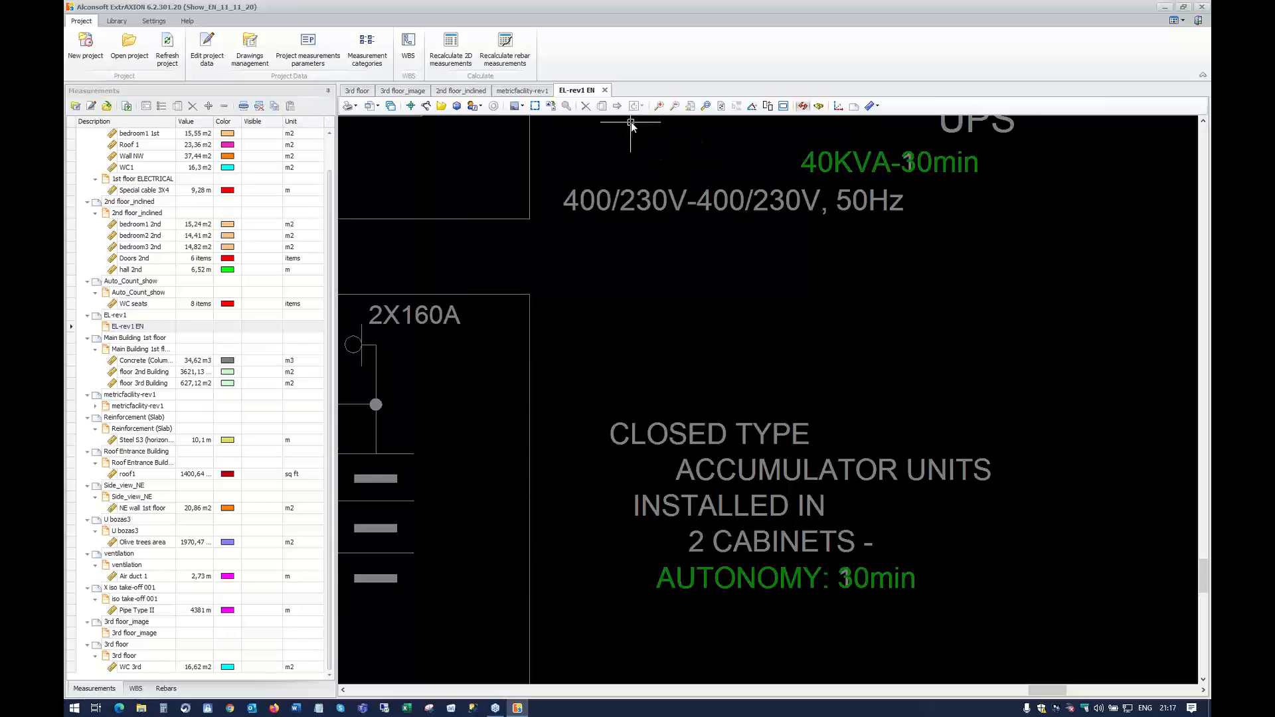
{"action": "left_click", "coordinate": [604, 92]}
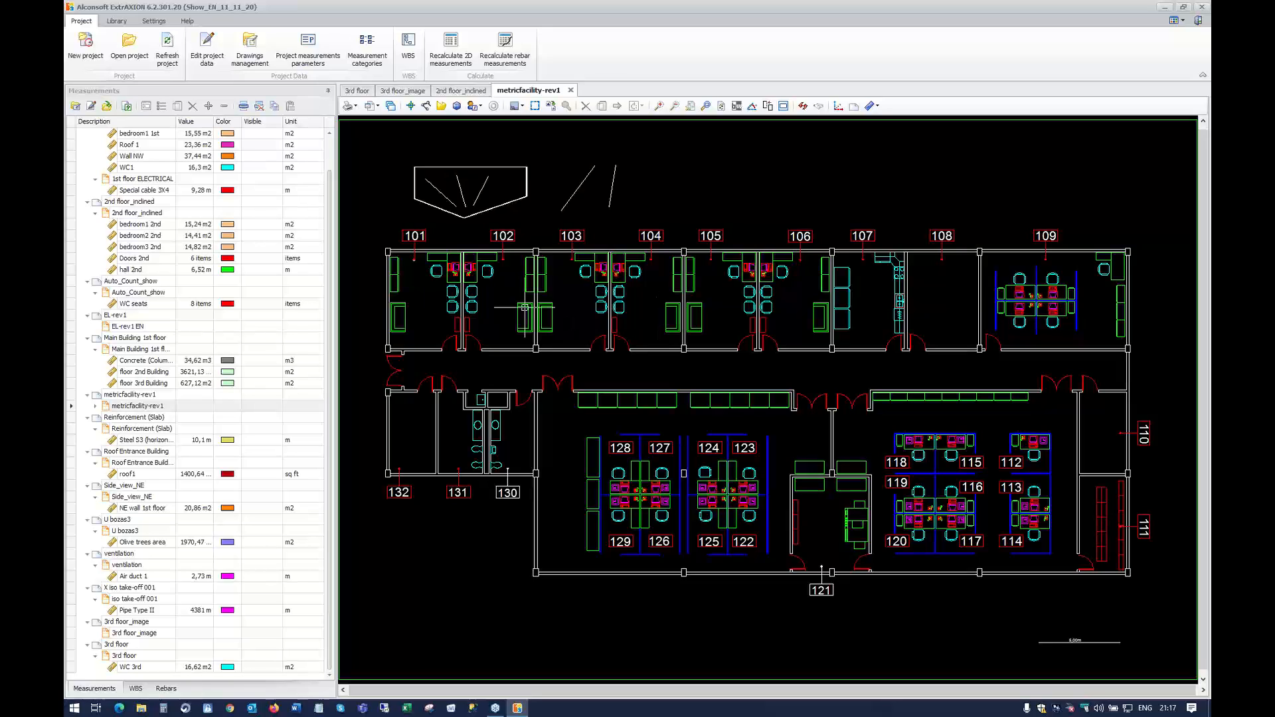
Start a count measurement on metricfacility-rev1 with red as its color and count blocks/text as the method
{"action": "left_click", "coordinate": [410, 107]}
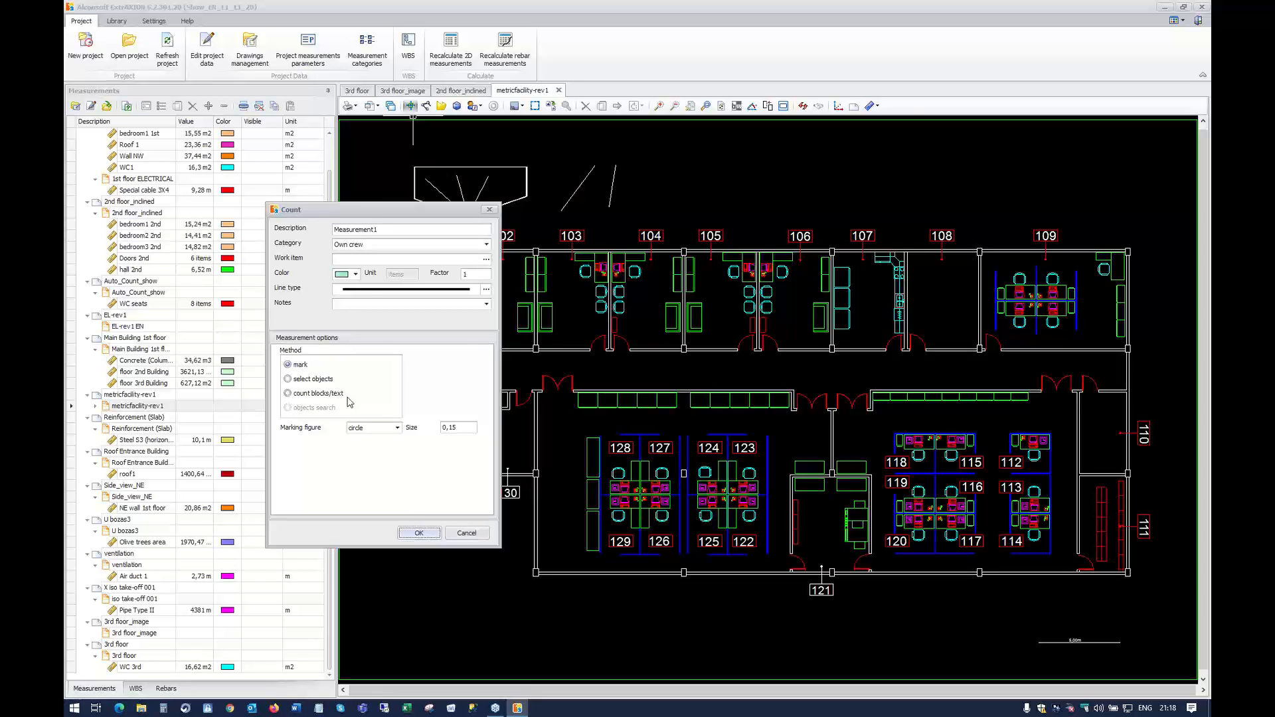
{"action": "left_click", "coordinate": [357, 274]}
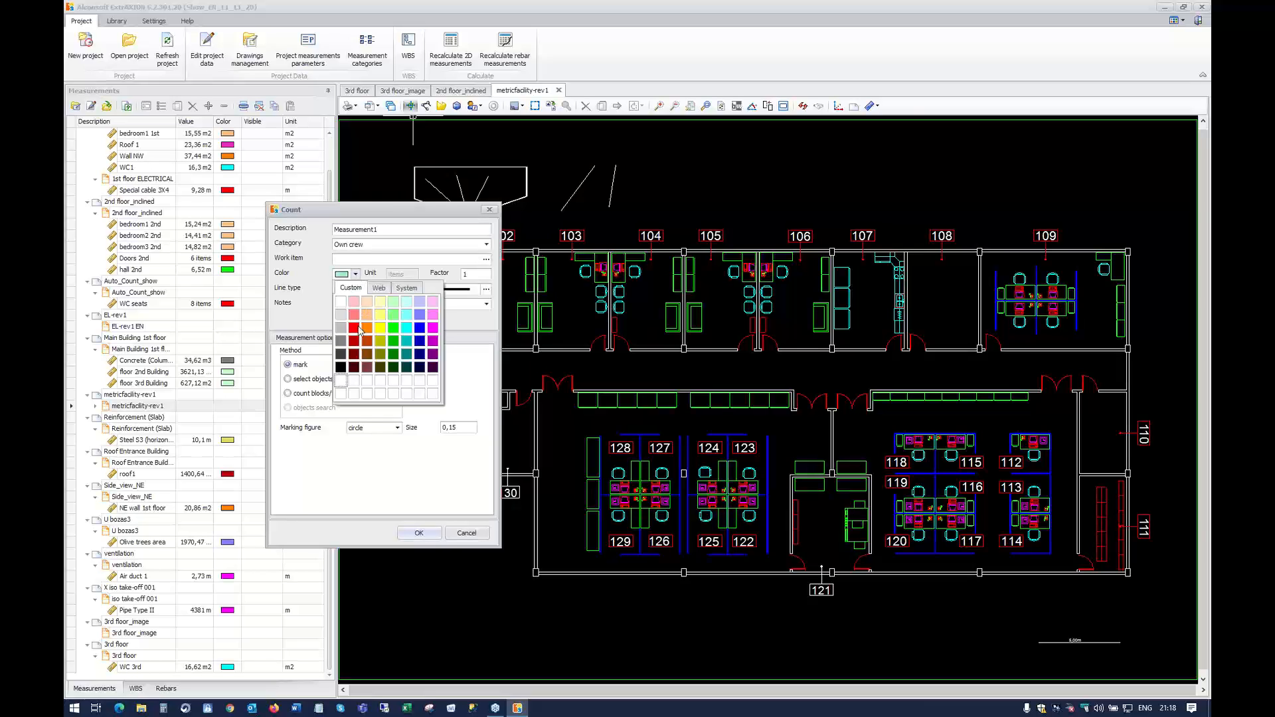
{"action": "left_click", "coordinate": [354, 328]}
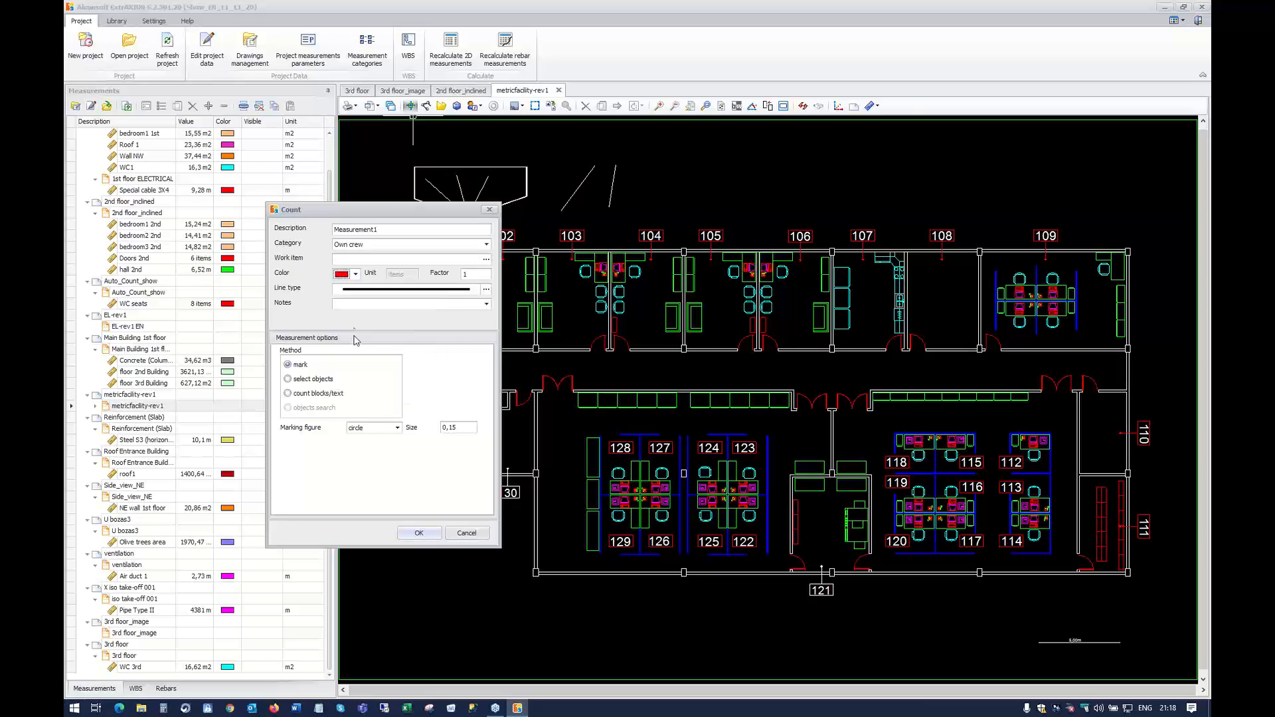
{"action": "left_click", "coordinate": [289, 395]}
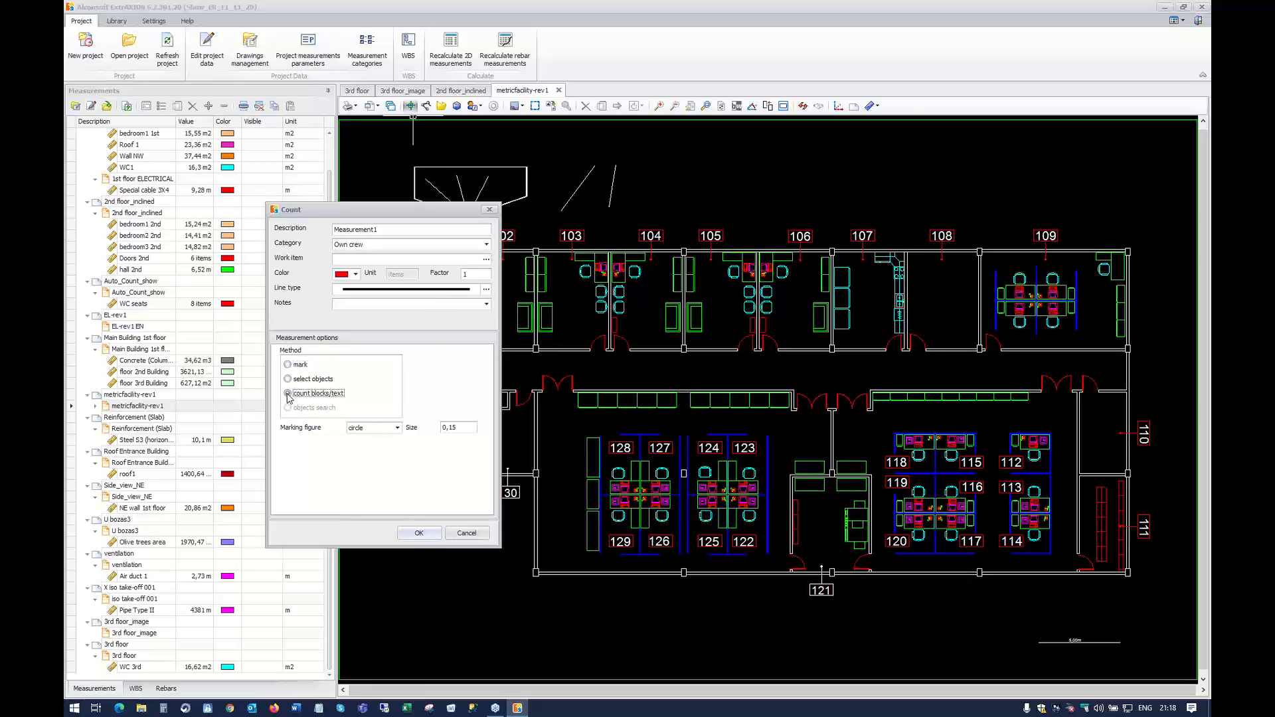
{"action": "left_click", "coordinate": [419, 535]}
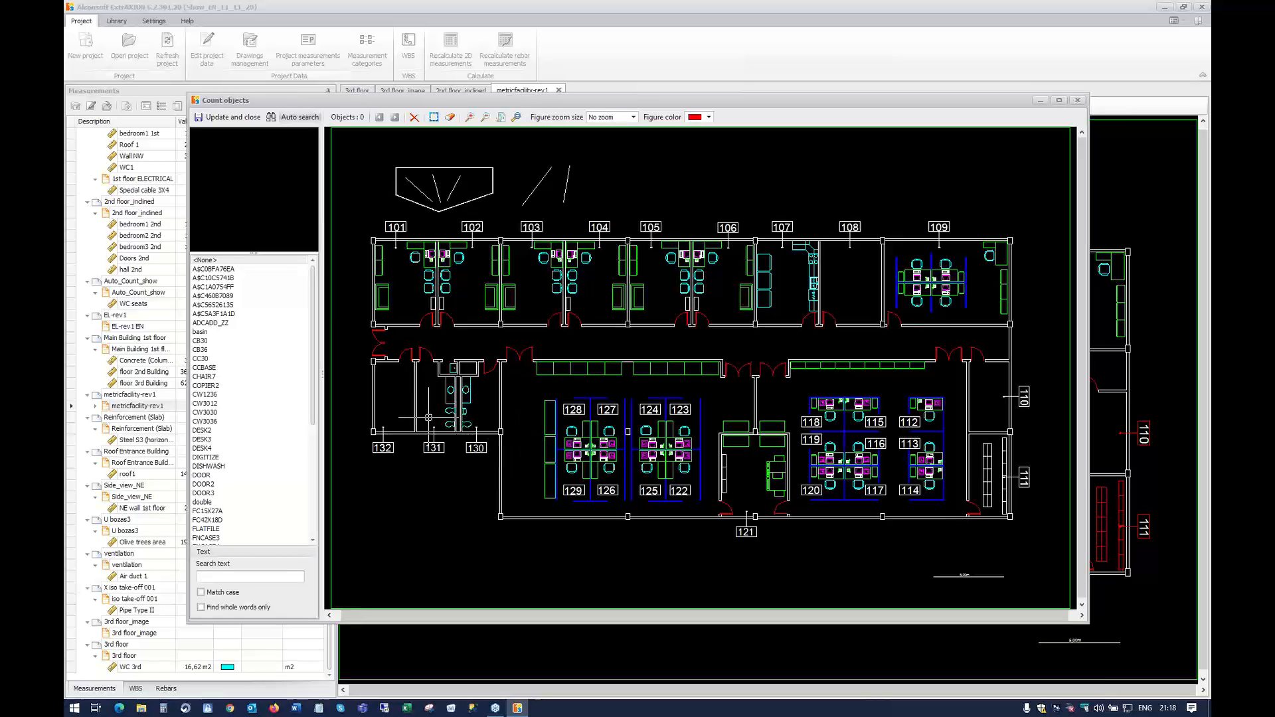
Find the COPIER2 block, and pick a chair in room 103 to count all CHAIR7 blocks instead
{"action": "left_click", "coordinate": [204, 386]}
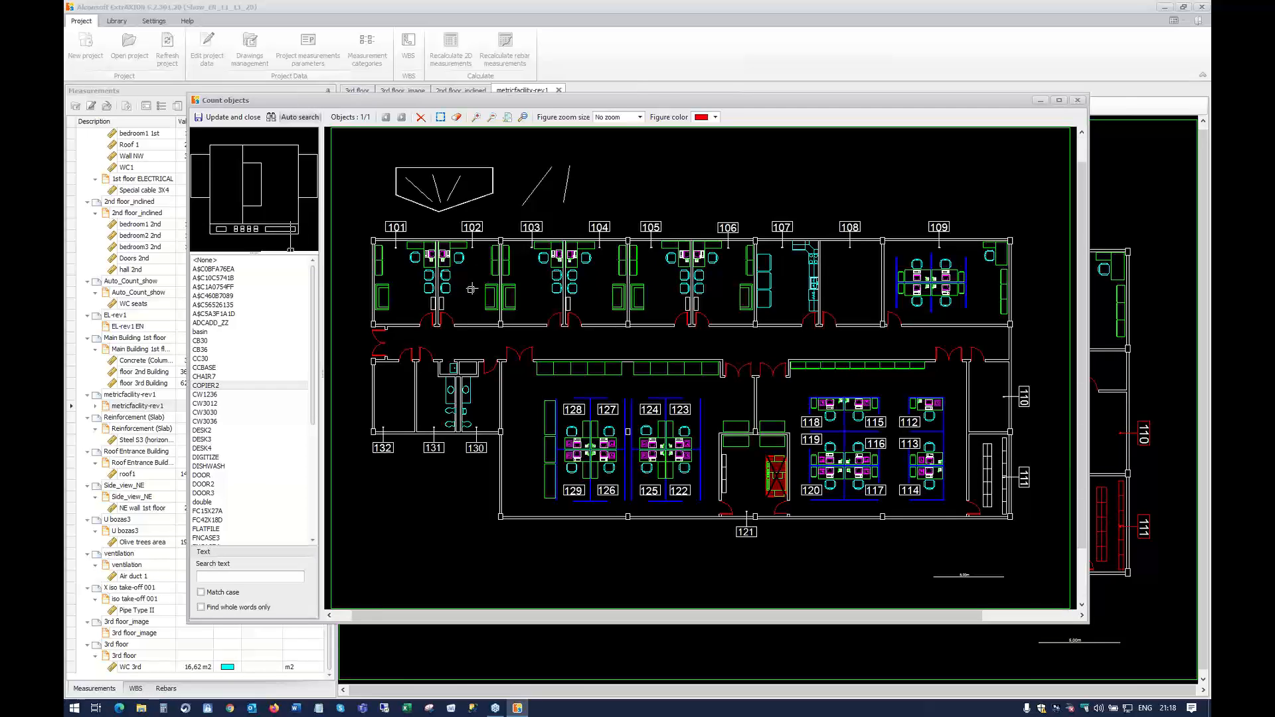
{"action": "scroll", "coordinate": [472, 289], "scroll_direction": "up", "scroll_amount": 3}
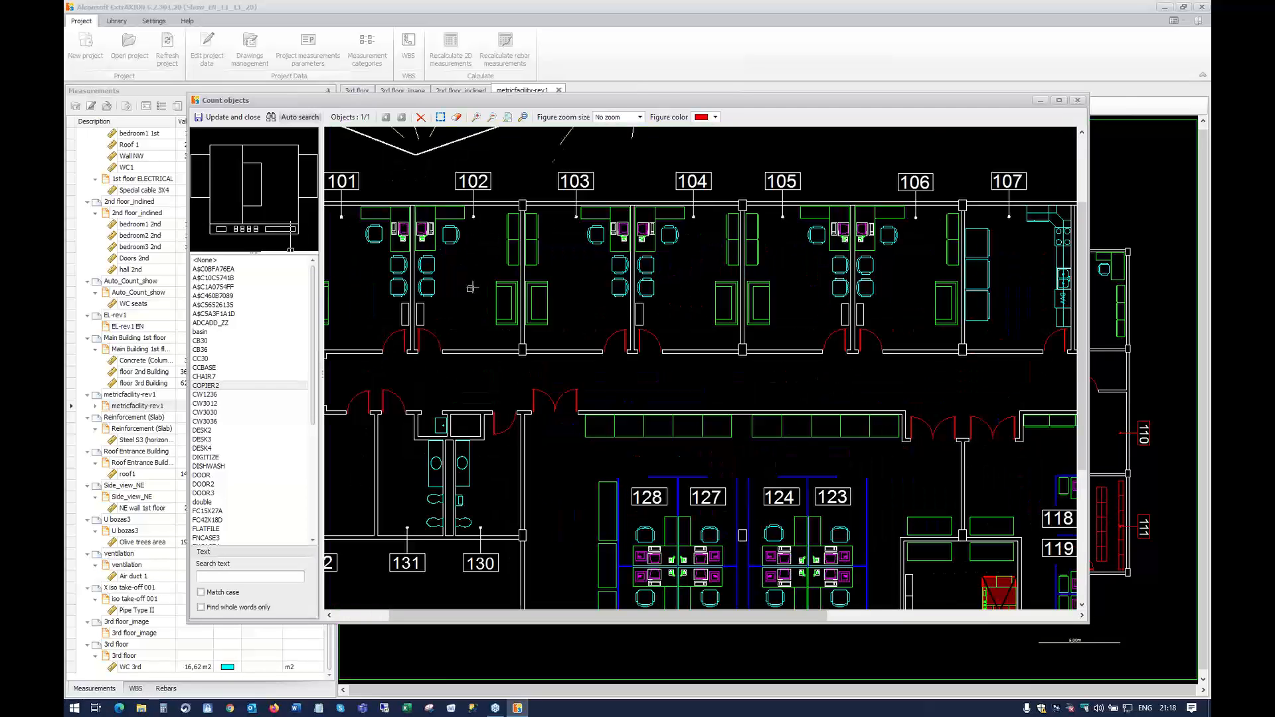
{"action": "left_click", "coordinate": [590, 241]}
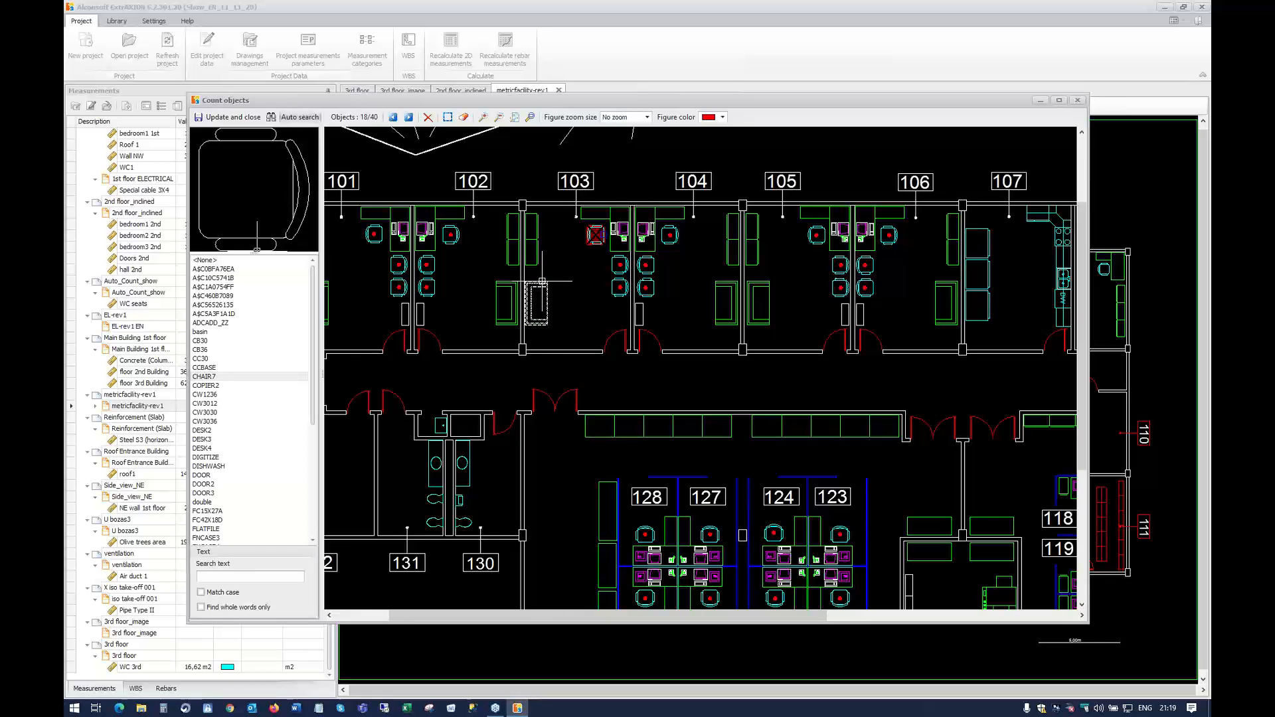
Limit the chair count to a rectangular region around rooms 101 to 109, and save the count measurement
{"action": "scroll", "coordinate": [569, 287], "scroll_direction": "down", "scroll_amount": 1}
{"action": "scroll", "coordinate": [569, 286], "scroll_direction": "down", "scroll_amount": 1}
{"action": "left_click_drag", "start_coordinate": [570, 286], "coordinate": [450, 123]}
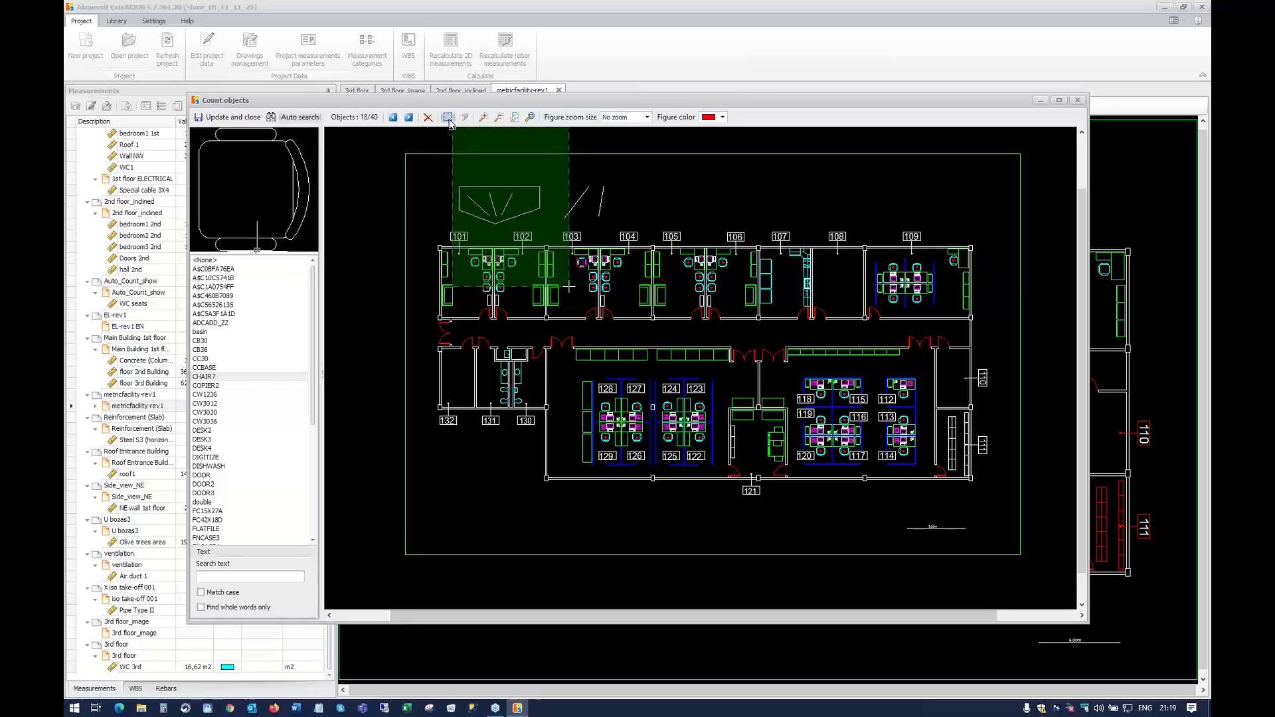
{"action": "left_click", "coordinate": [450, 121]}
{"action": "left_click", "coordinate": [417, 229]}
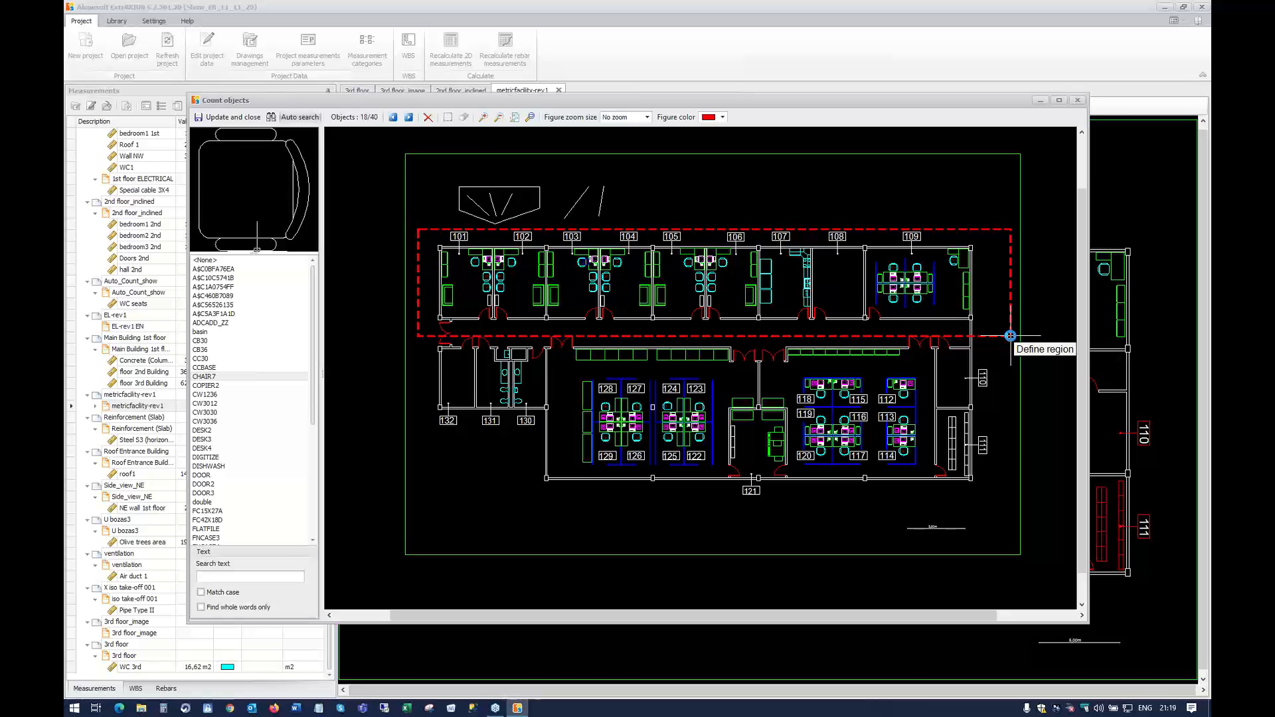
{"action": "left_click", "coordinate": [1010, 336]}
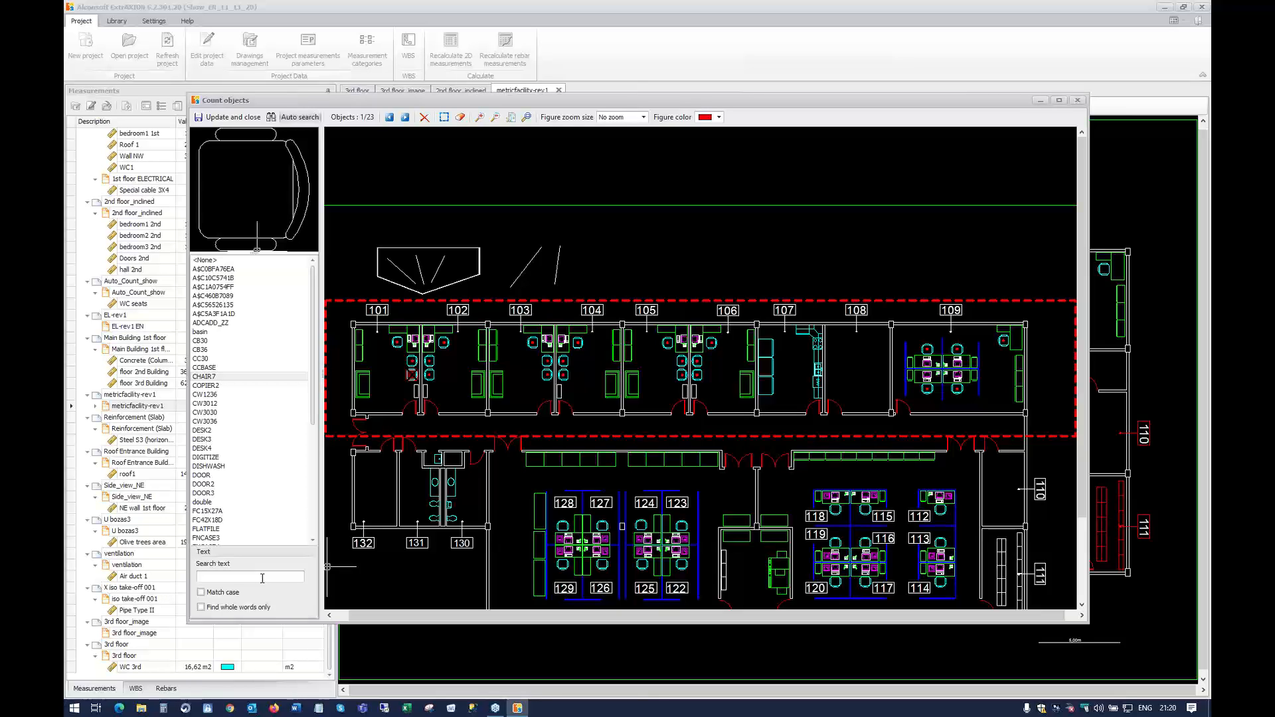
{"action": "left_click", "coordinate": [203, 577]}
{"action": "left_click", "coordinate": [233, 118]}
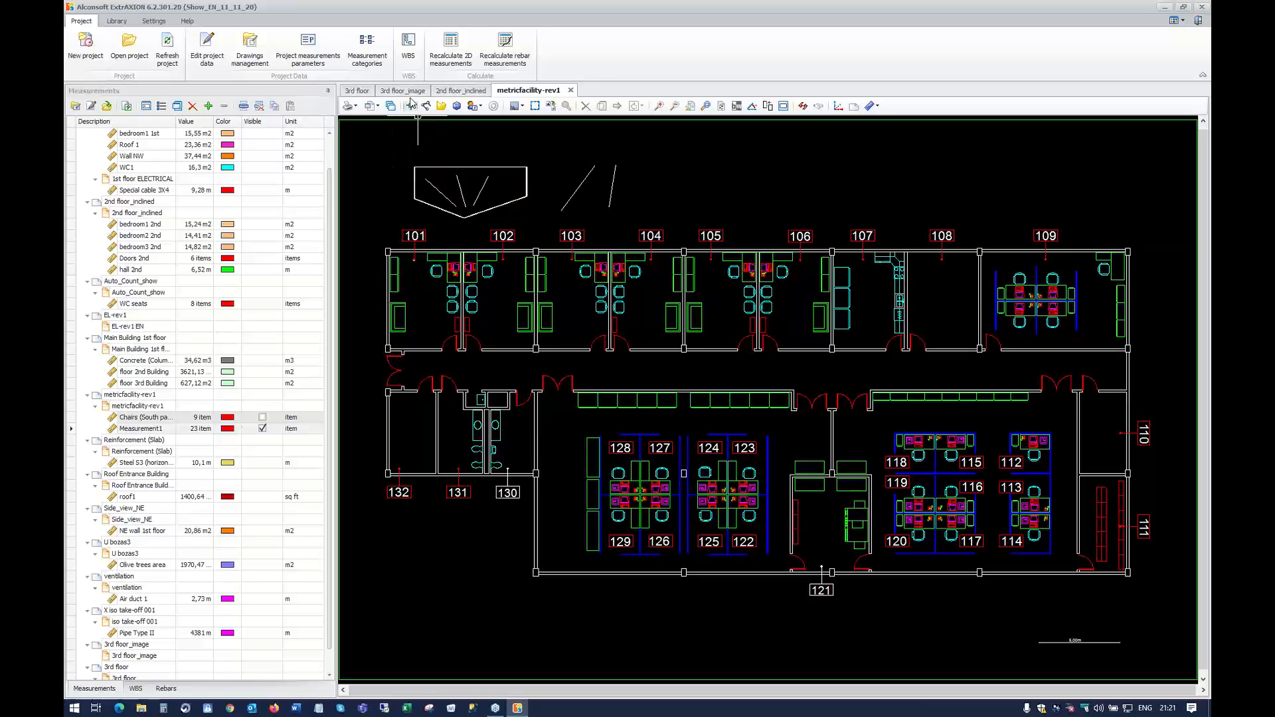
Switch to the 2nd floor_inclined drawing and hide the bedroom2 2nd and bedroom3 2nd measurements
{"action": "left_click", "coordinate": [457, 95]}
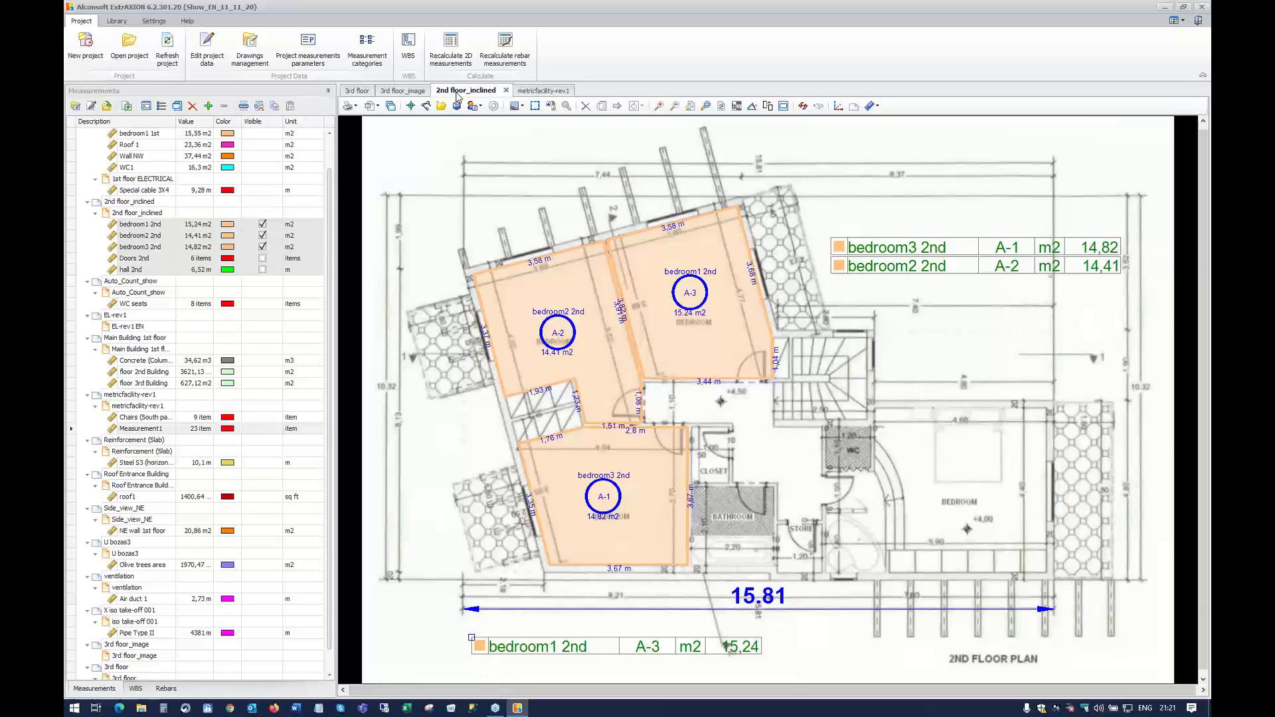
{"action": "left_click", "coordinate": [262, 246]}
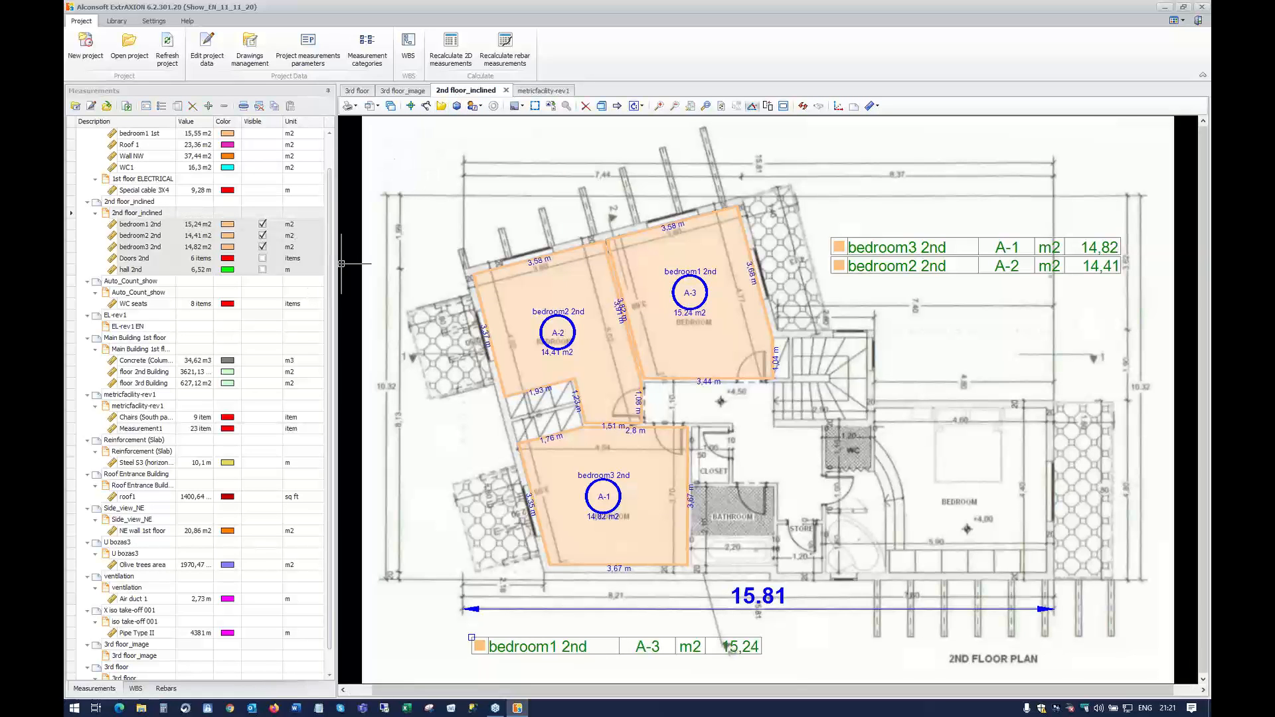
{"action": "left_click", "coordinate": [263, 234]}
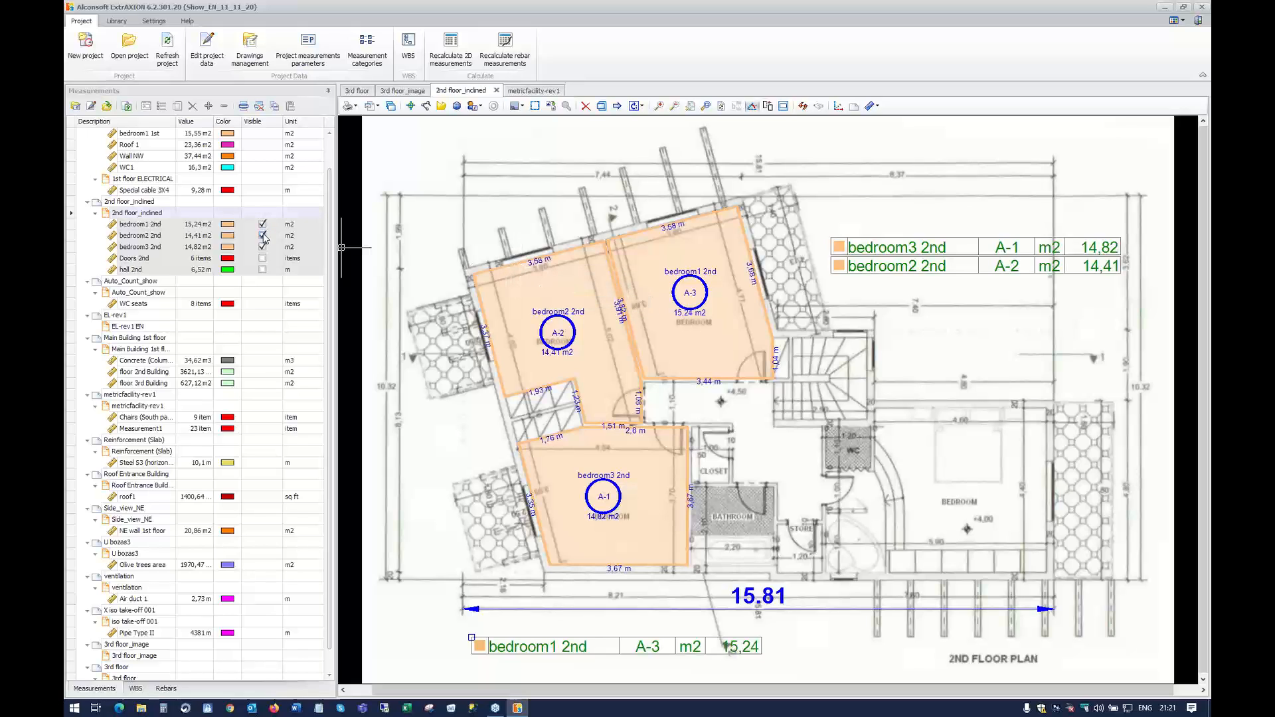
{"action": "left_click", "coordinate": [263, 235]}
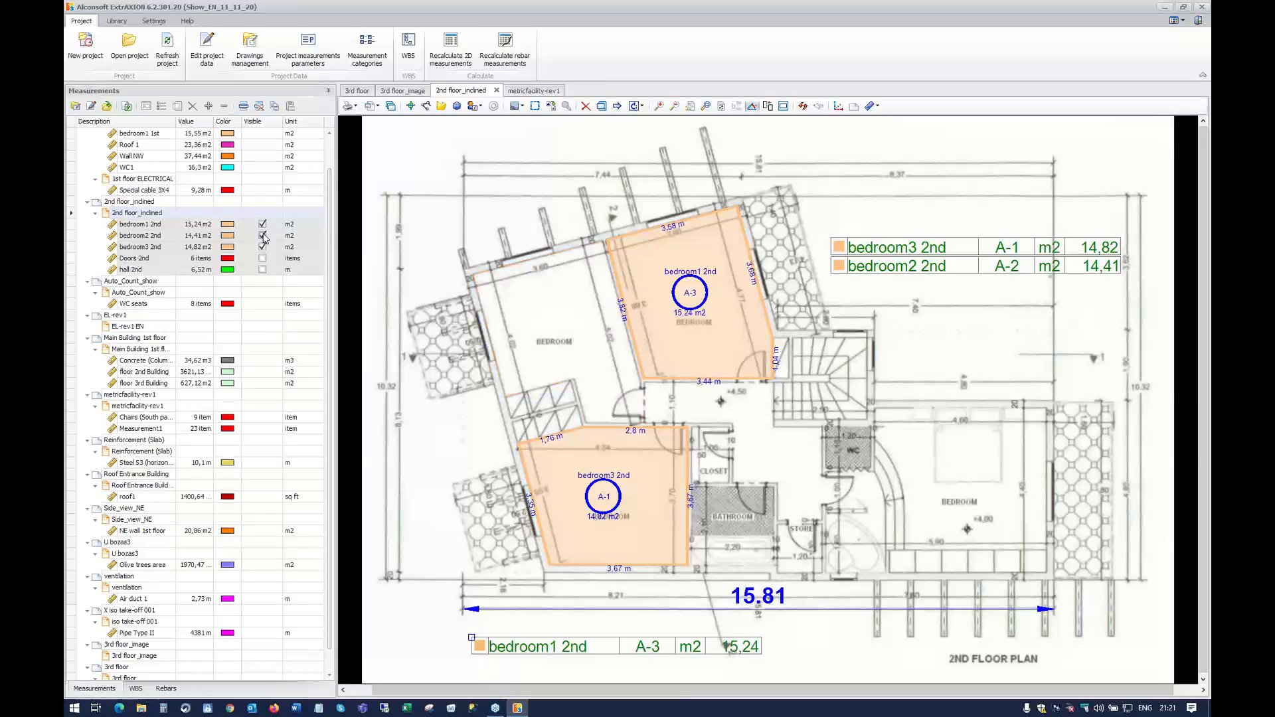
{"action": "left_click", "coordinate": [262, 246]}
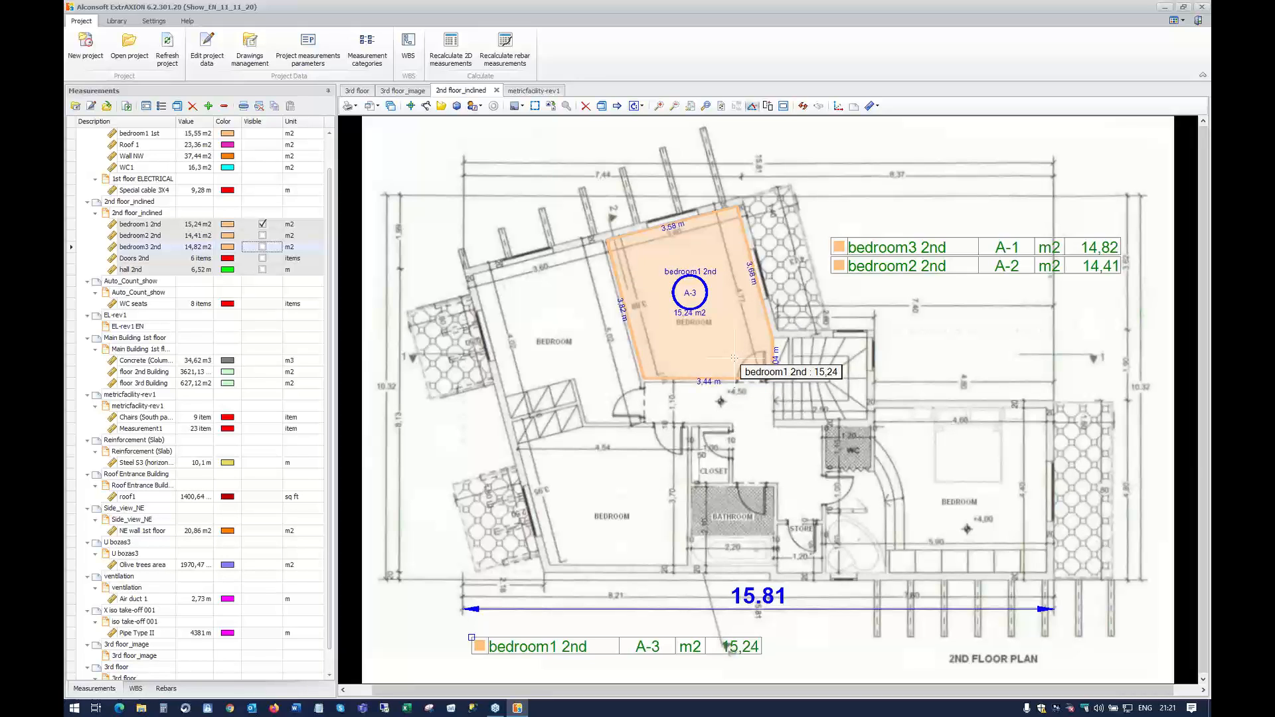
View the measurements by WBS work item and toggle the visibility of the 2nd floor bedrooms under Ceramic floor tiles, 20x20
{"action": "left_click", "coordinate": [135, 690]}
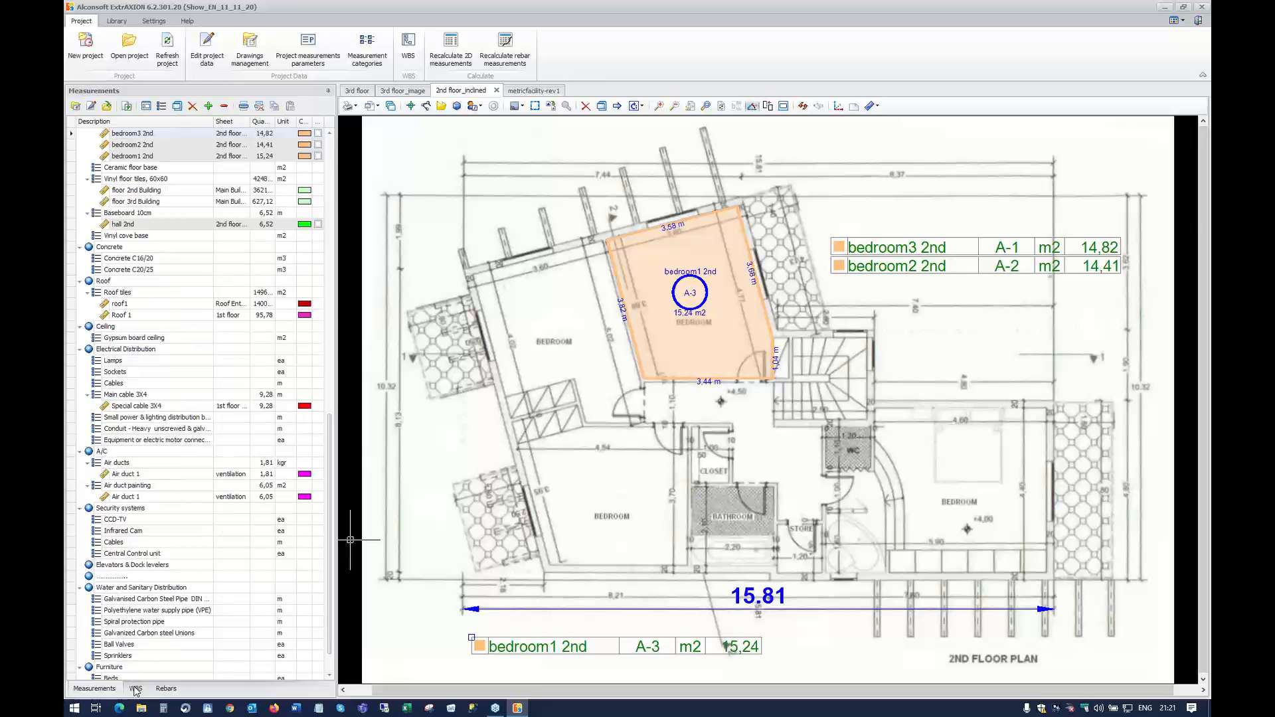
{"action": "scroll", "coordinate": [320, 223], "scroll_direction": "up", "scroll_amount": 1}
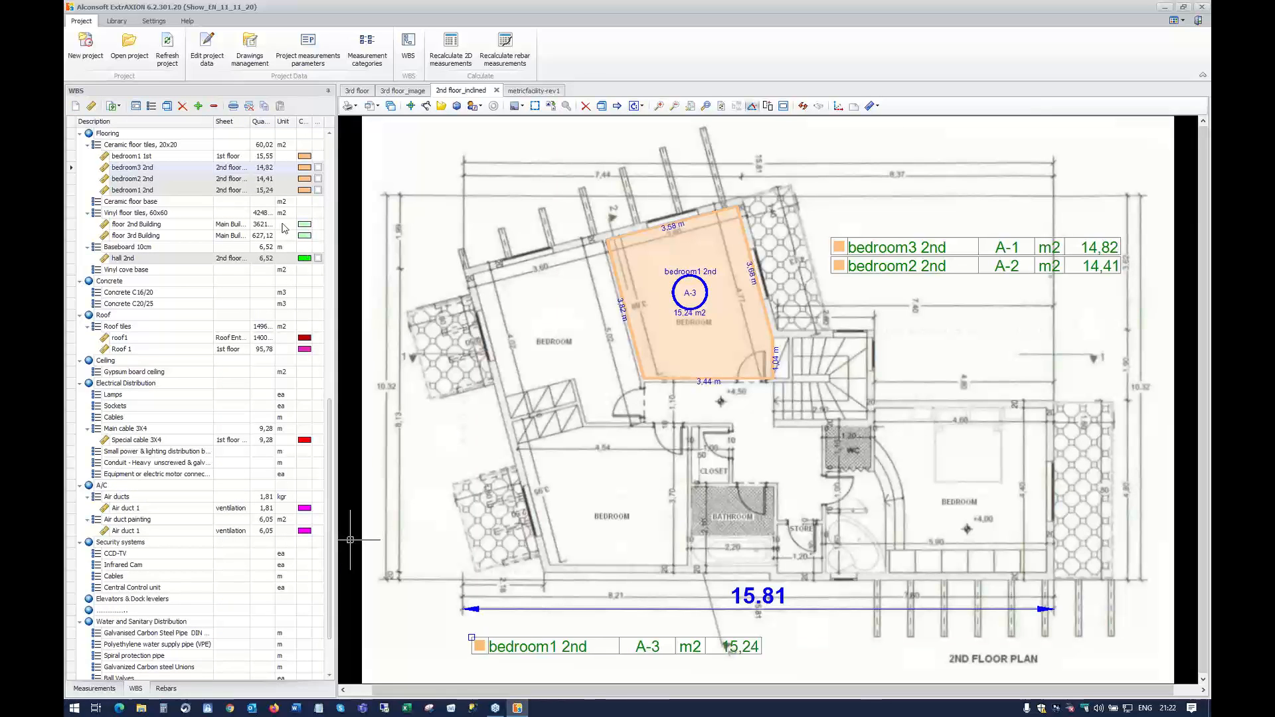
{"action": "scroll", "coordinate": [284, 227], "scroll_direction": "up", "scroll_amount": 1}
{"action": "left_click", "coordinate": [318, 203]}
{"action": "left_click", "coordinate": [318, 201]}
{"action": "left_click", "coordinate": [319, 213]}
{"action": "left_click", "coordinate": [318, 224]}
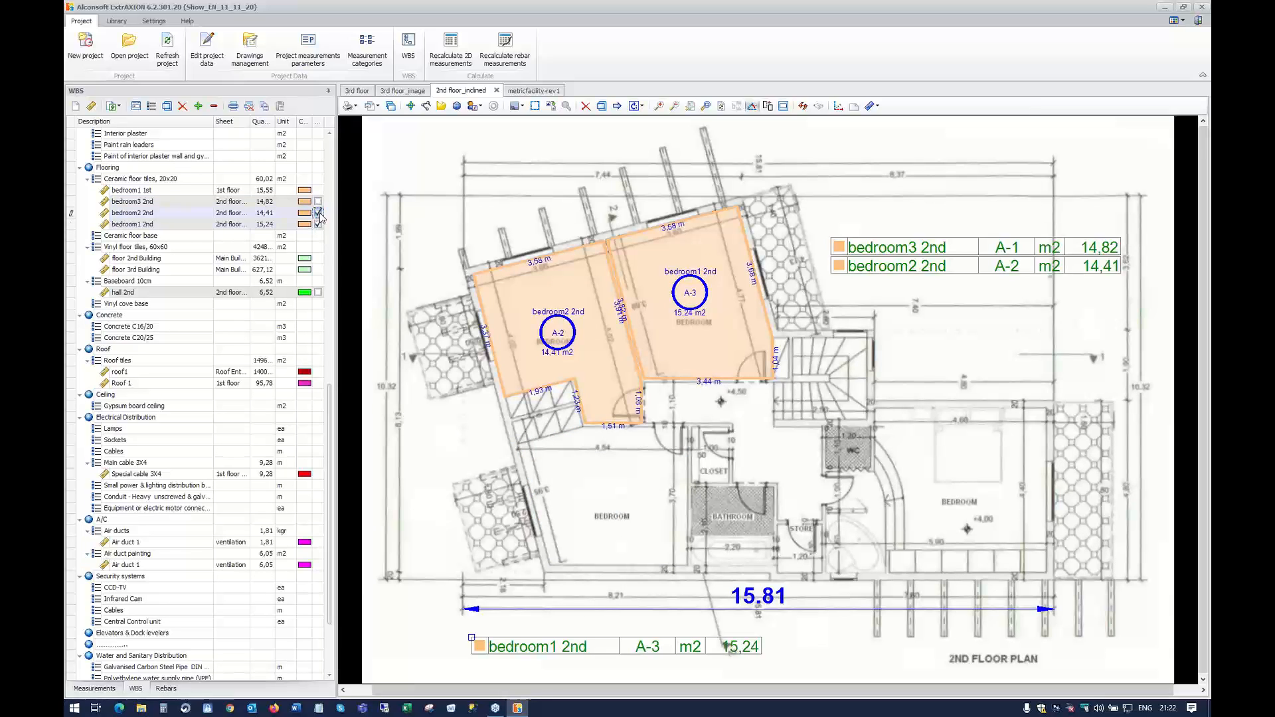
{"action": "left_click", "coordinate": [318, 213]}
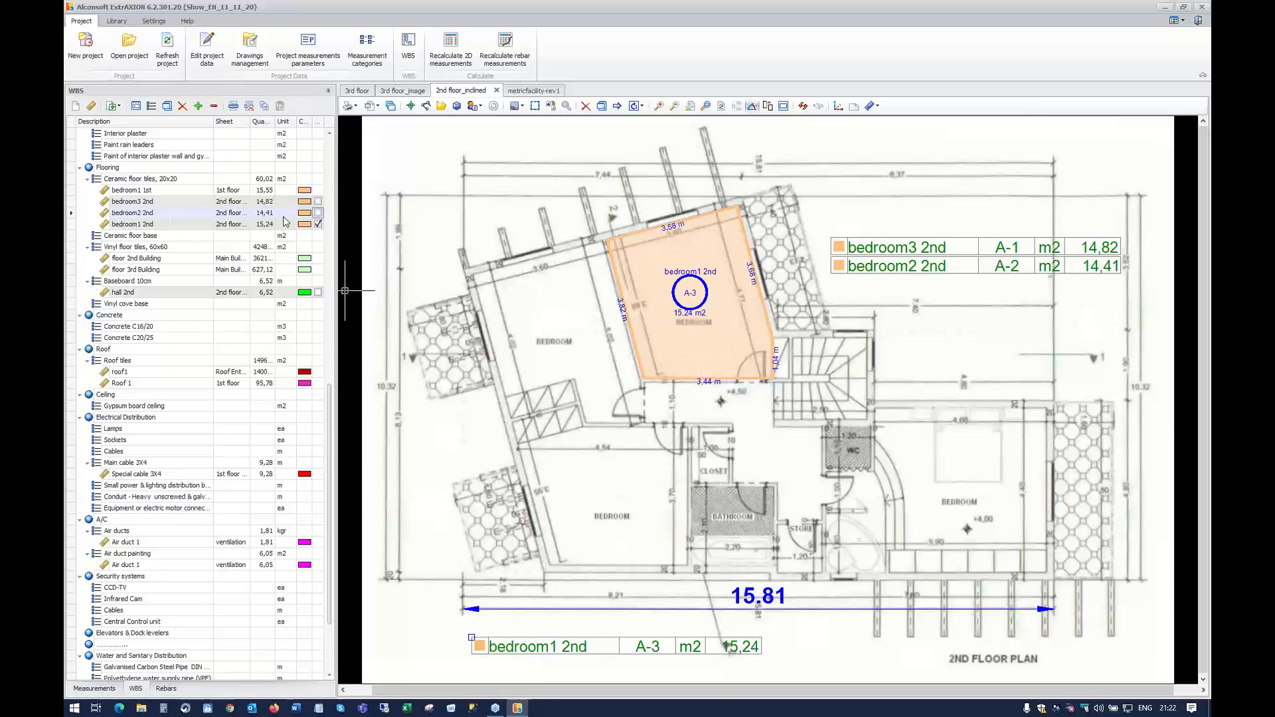
Edit the bedroom1 2nd area measurement and add Ceramic floor base to its associated WBS work items
{"action": "left_click", "coordinate": [162, 226]}
{"action": "right_click", "coordinate": [161, 229]}
{"action": "left_click", "coordinate": [191, 310]}
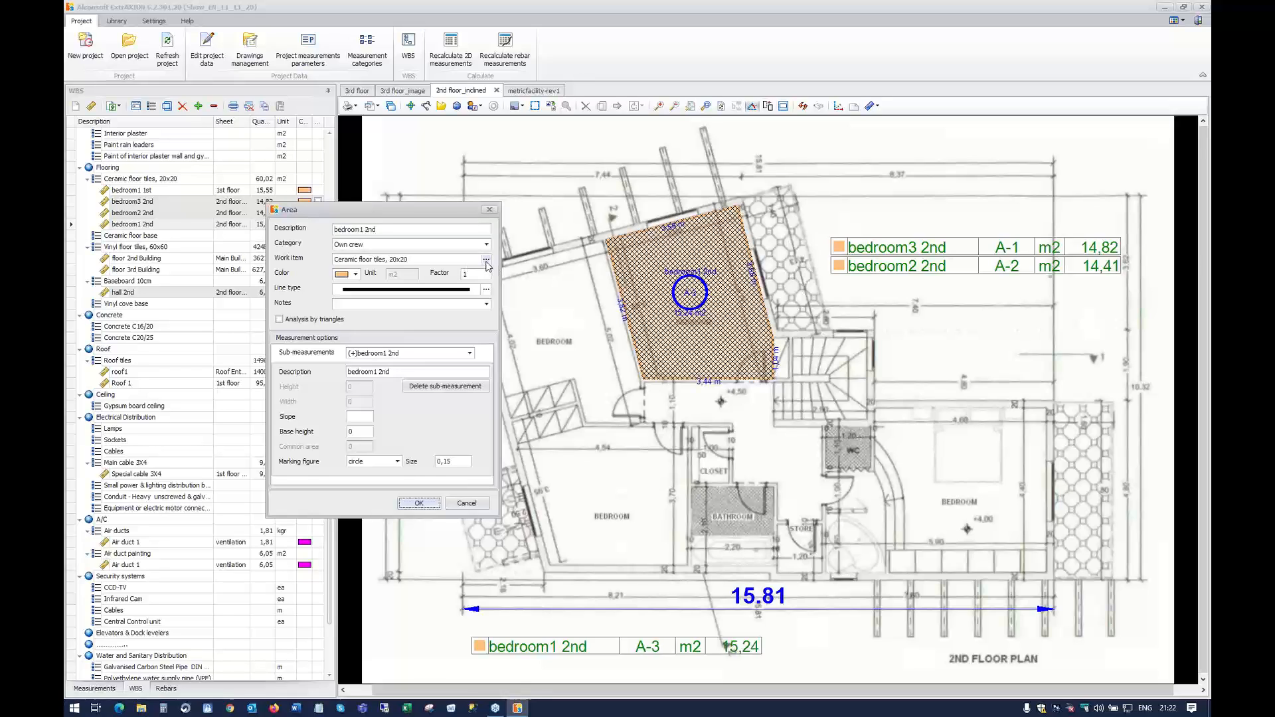
{"action": "left_click", "coordinate": [486, 261]}
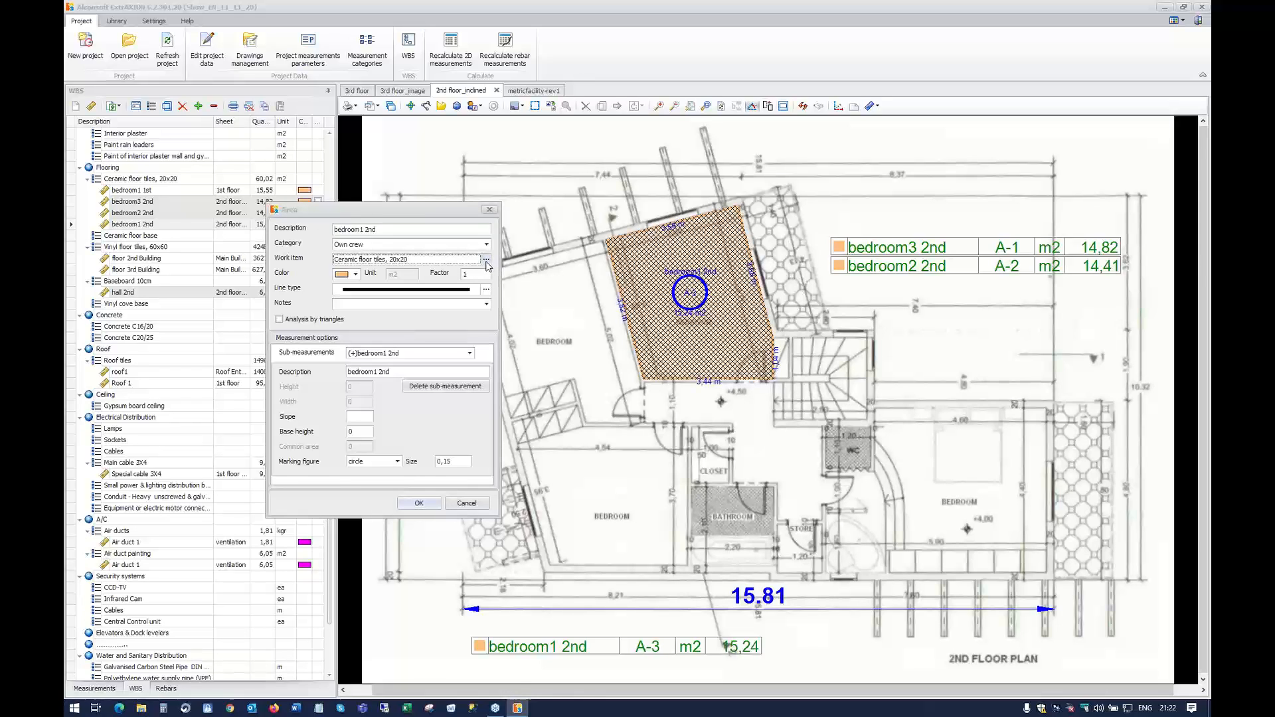
{"action": "left_click_drag", "start_coordinate": [787, 310], "coordinate": [647, 341]}
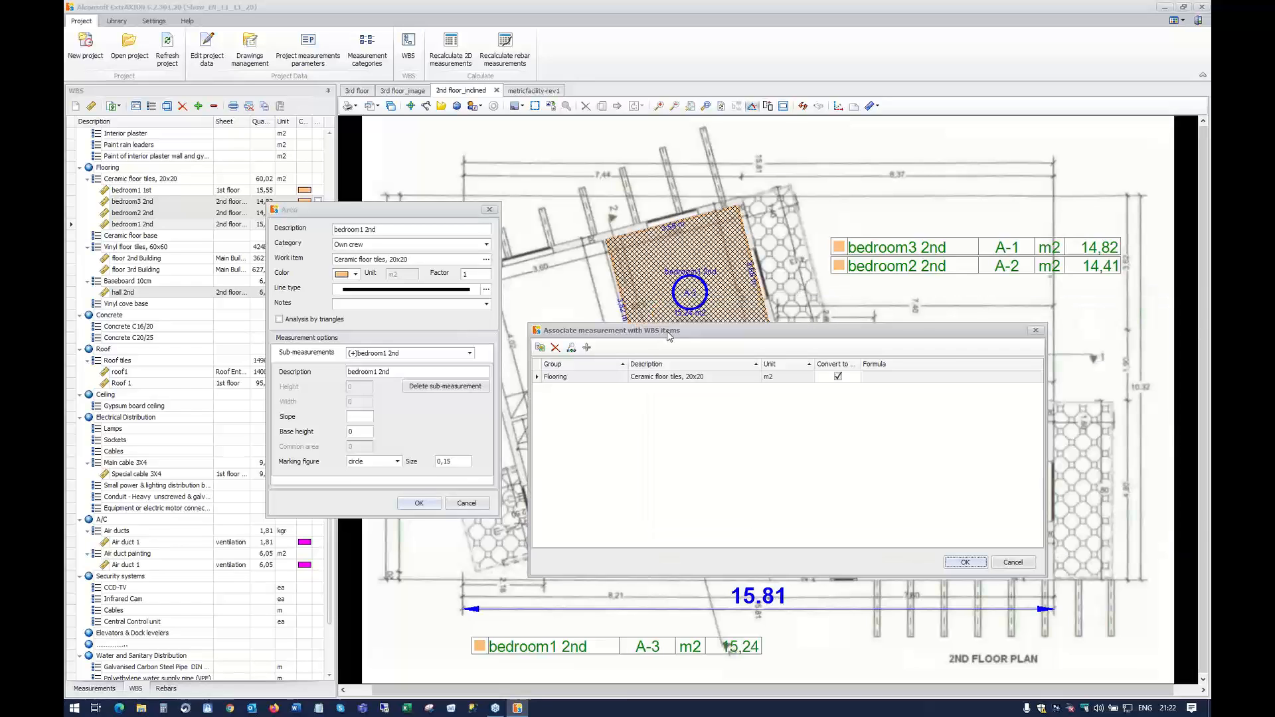
{"action": "left_click", "coordinate": [539, 348]}
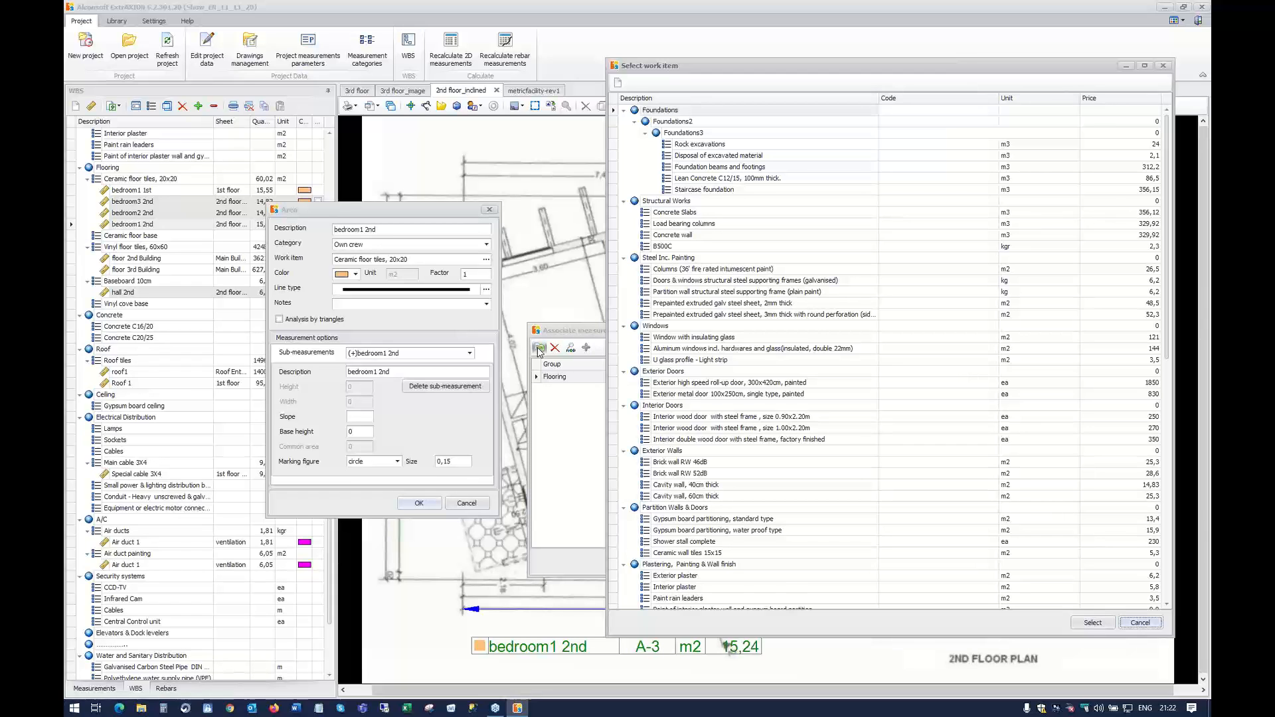
{"action": "left_click", "coordinate": [696, 486]}
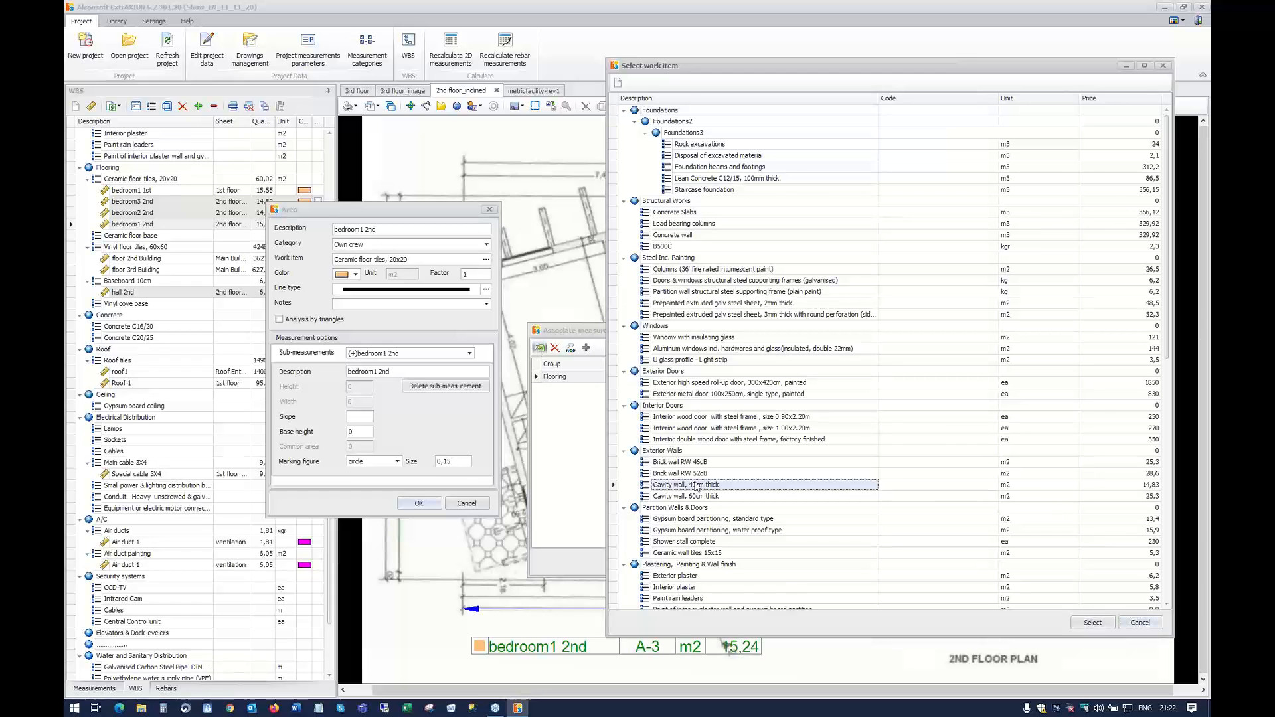
{"action": "scroll", "coordinate": [696, 485], "scroll_direction": "down", "scroll_amount": 3}
{"action": "left_click", "coordinate": [675, 542]}
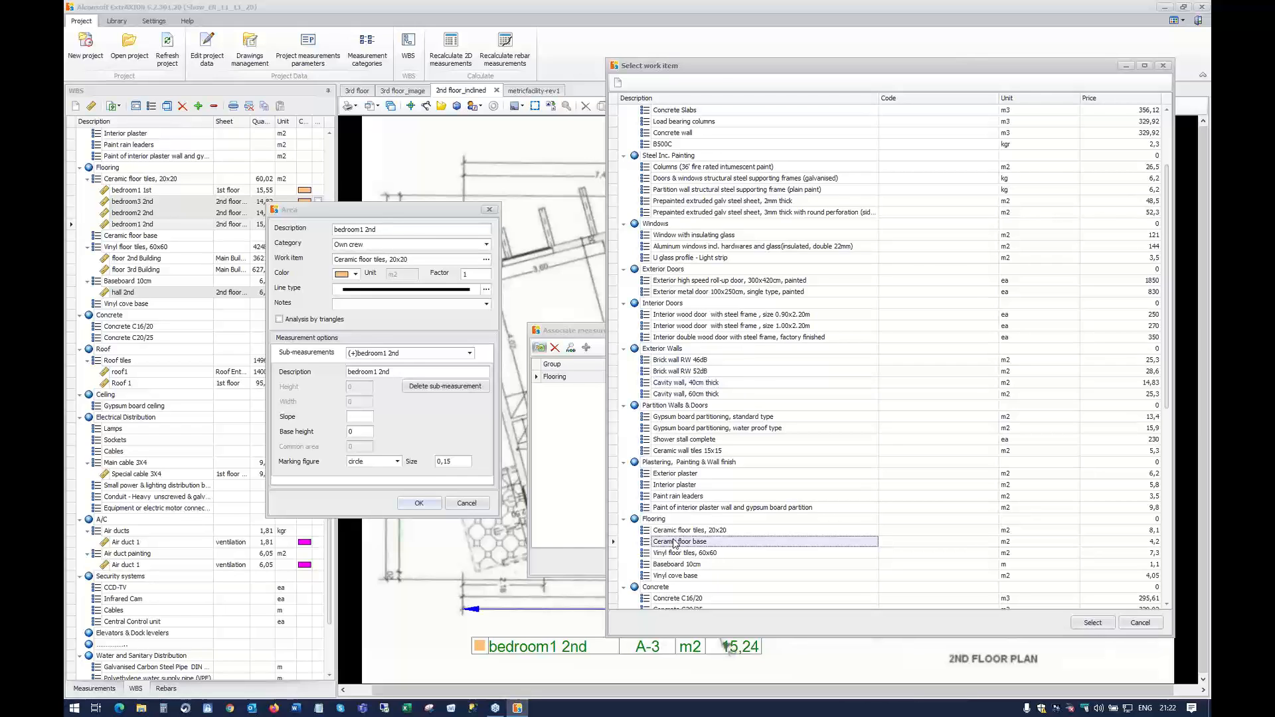
{"action": "double_click", "coordinate": [675, 542]}
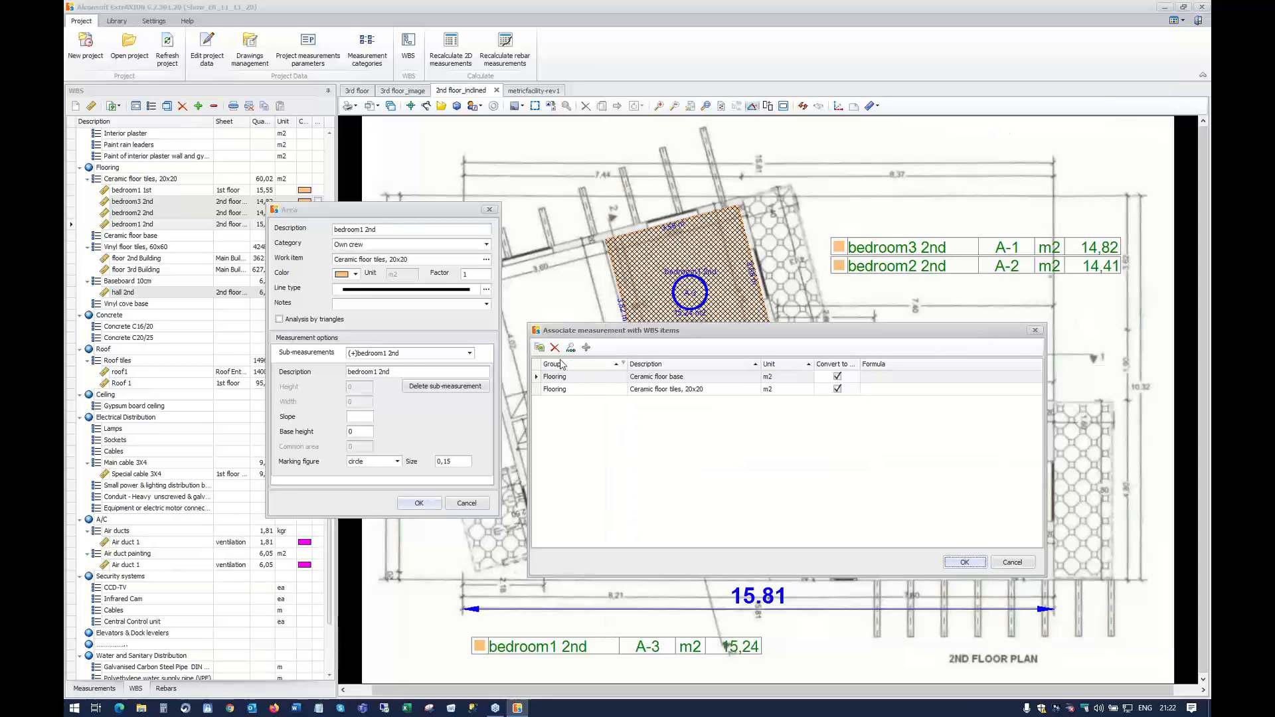
Add the Baseboard 10cm item from the Flooring group to the WBS items associated with the bedroom1 2nd measurement
{"action": "left_click", "coordinate": [540, 348]}
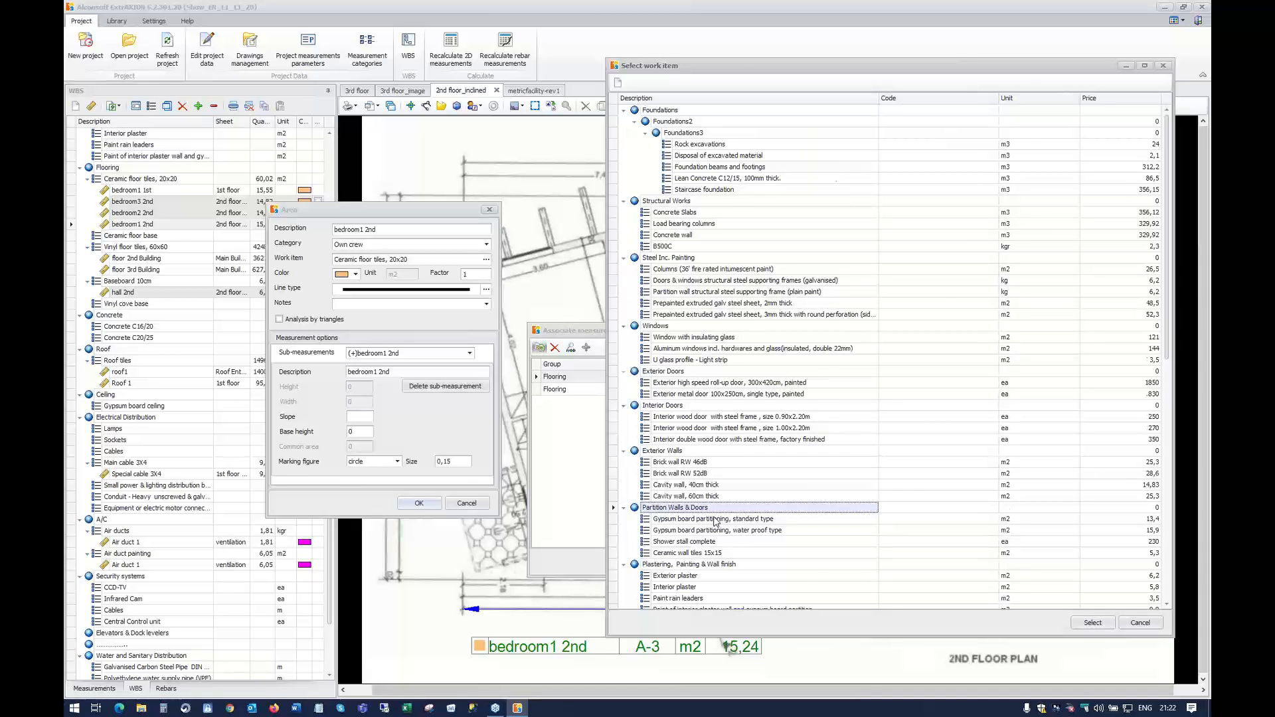
{"action": "scroll", "coordinate": [715, 522], "scroll_direction": "down", "scroll_amount": 3}
{"action": "left_click", "coordinate": [673, 565]}
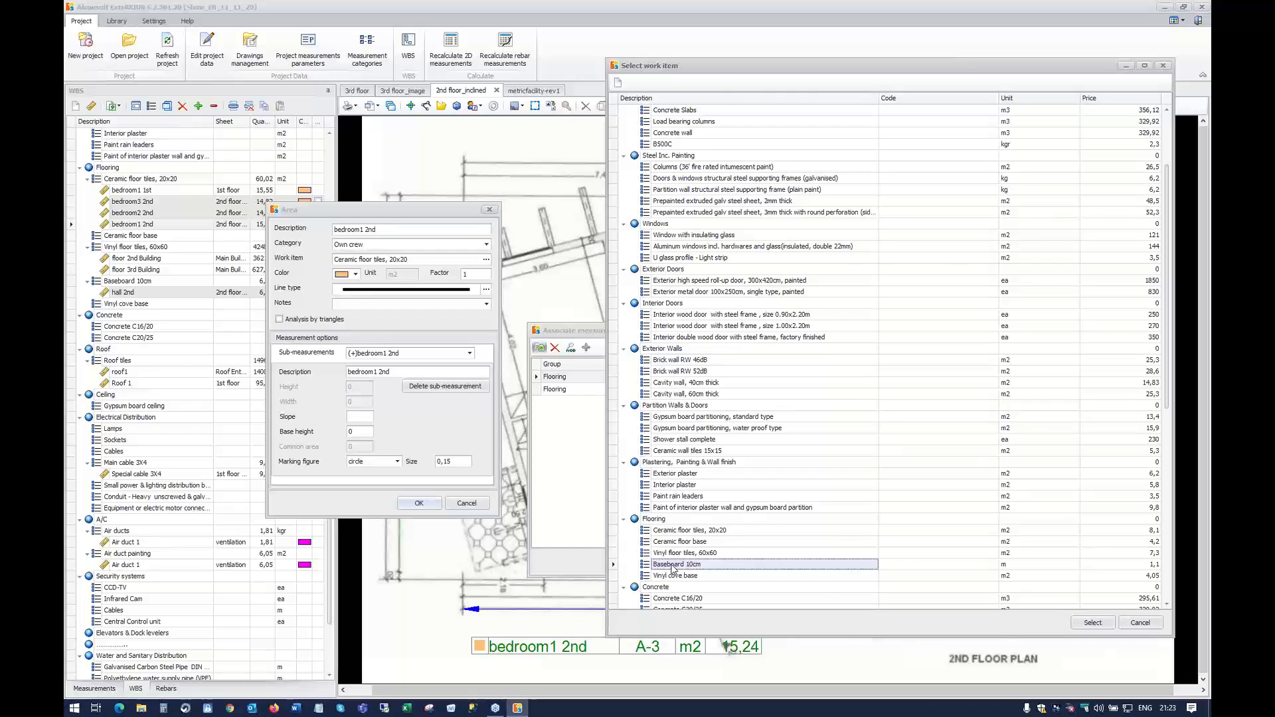
{"action": "double_click", "coordinate": [672, 566]}
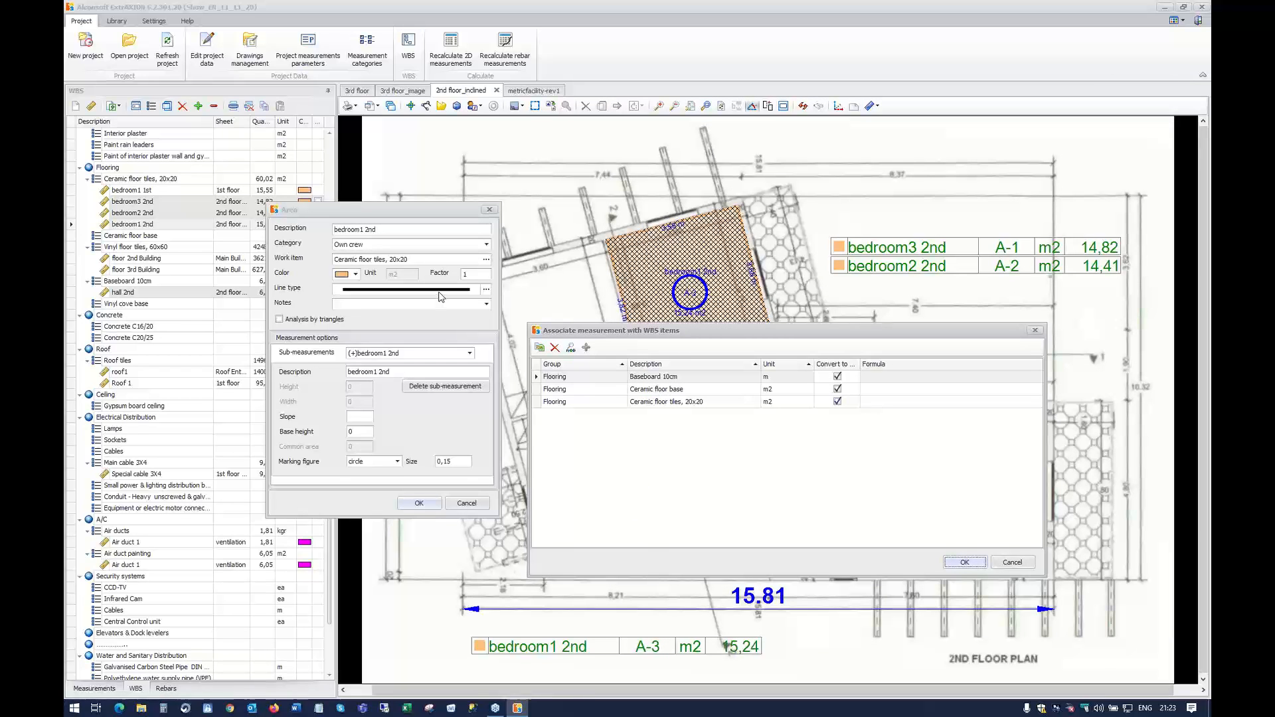
Enter the formula L-0,9 for the Baseboard 10cm item and save the bedroom1 2nd measurement
{"action": "left_click", "coordinate": [874, 376]}
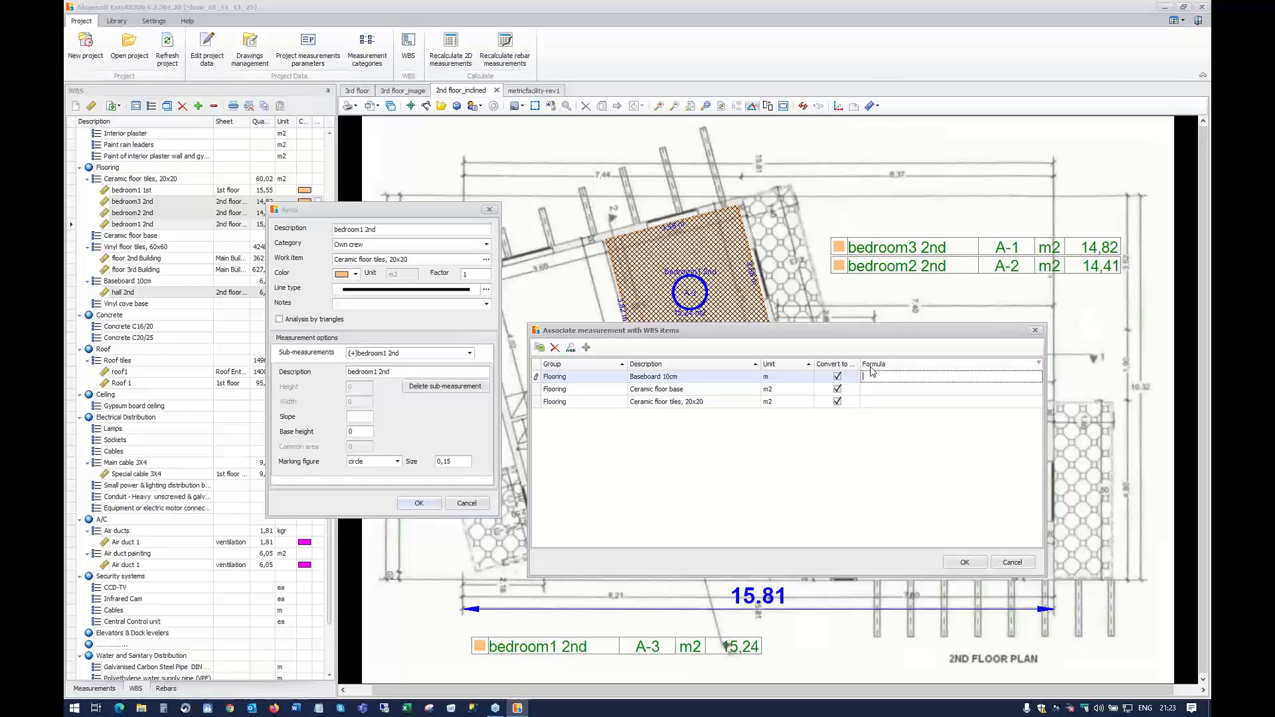
{"action": "type", "text": "L-"}
{"action": "left_click_drag", "start_coordinate": [829, 355], "coordinate": [782, 442]}
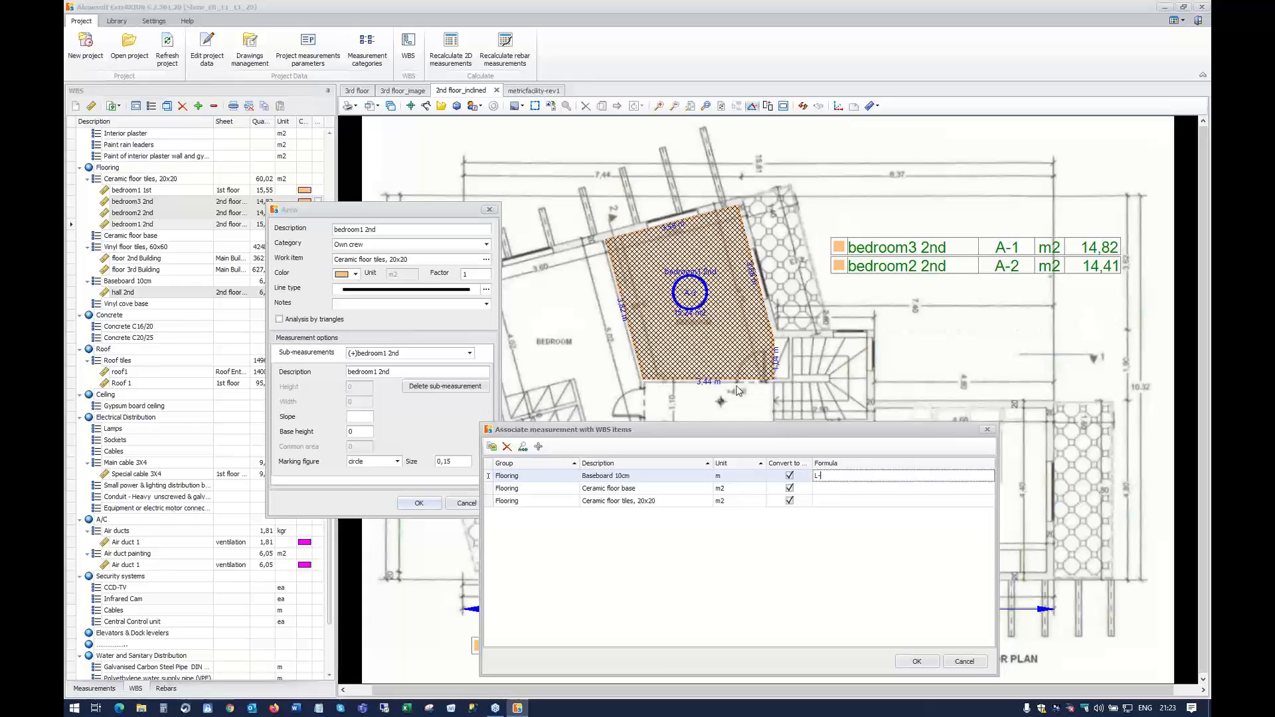
{"action": "type", "text": "0,9"}
{"action": "left_click", "coordinate": [916, 663]}
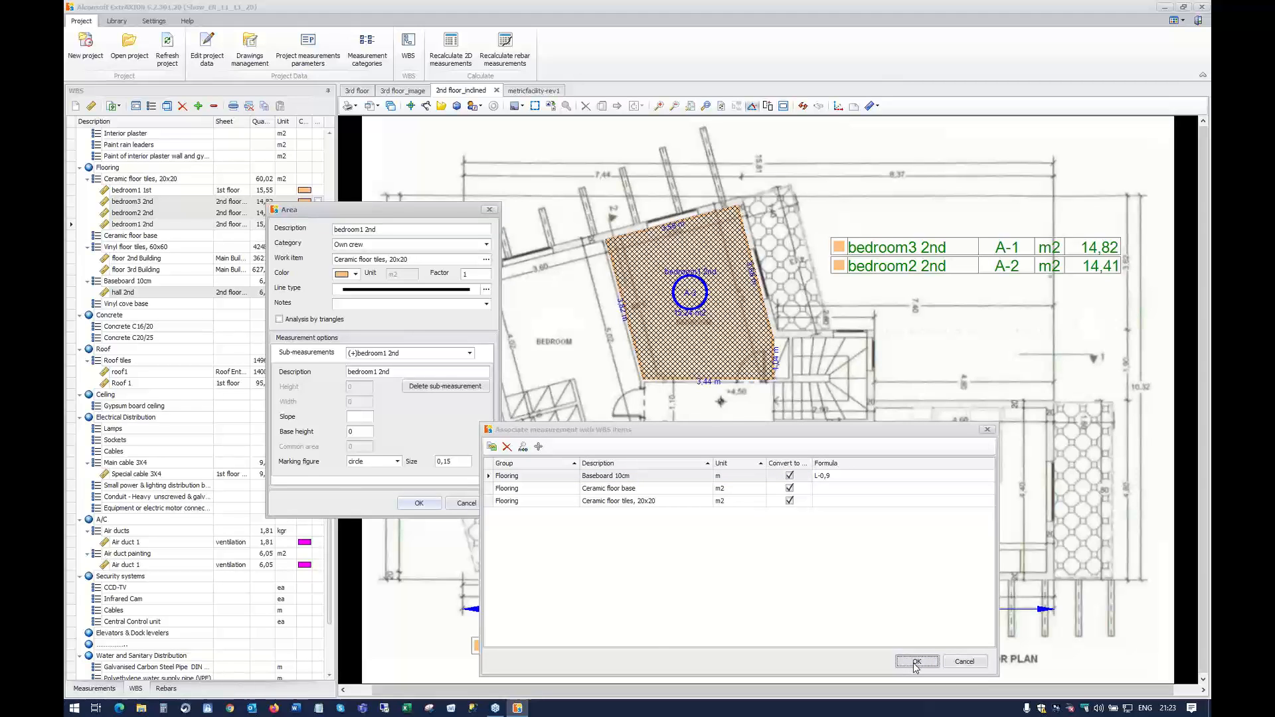
{"action": "left_click", "coordinate": [410, 504]}
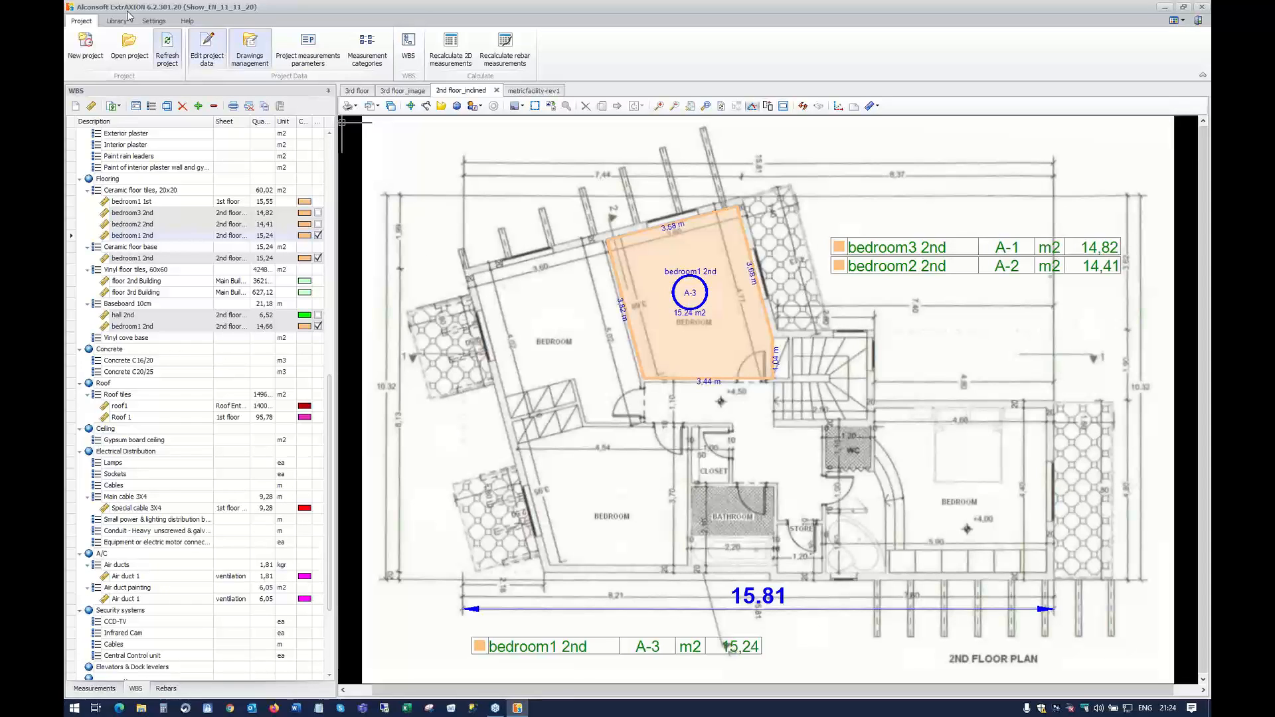
Select the existing EXN database on the SQL server as the working database
{"action": "left_click", "coordinate": [154, 21]}
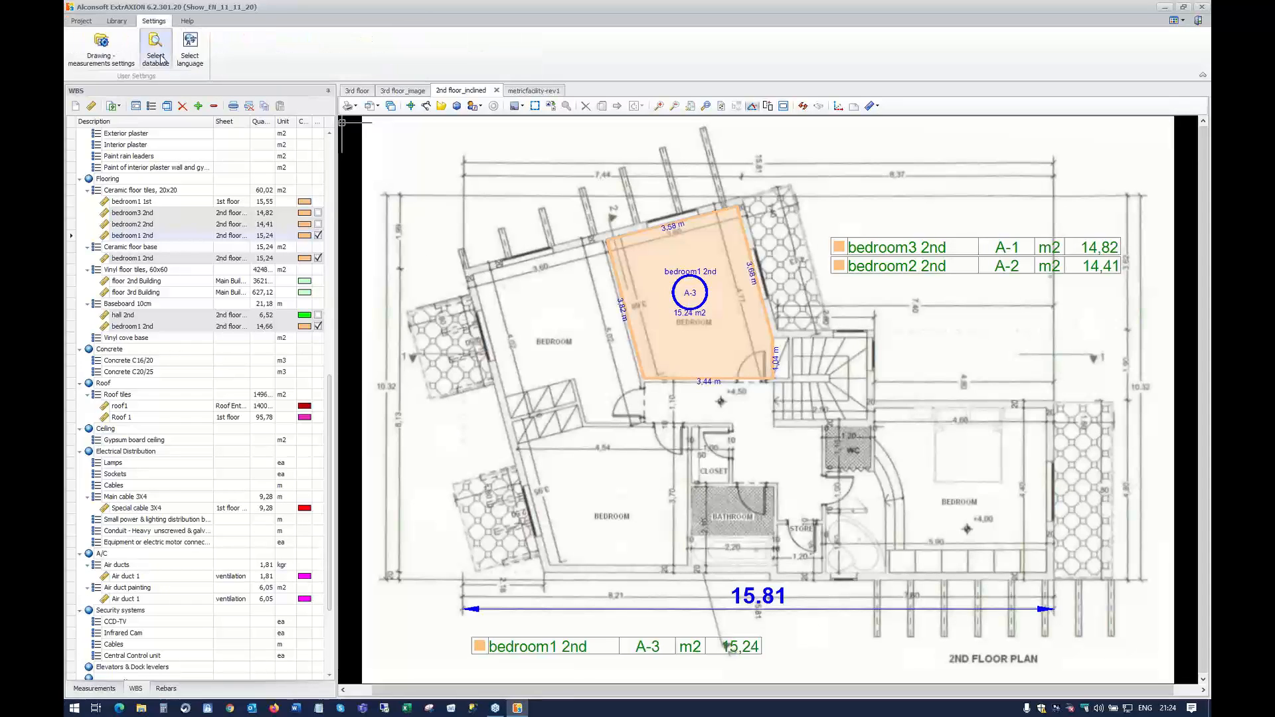
{"action": "left_click", "coordinate": [159, 57]}
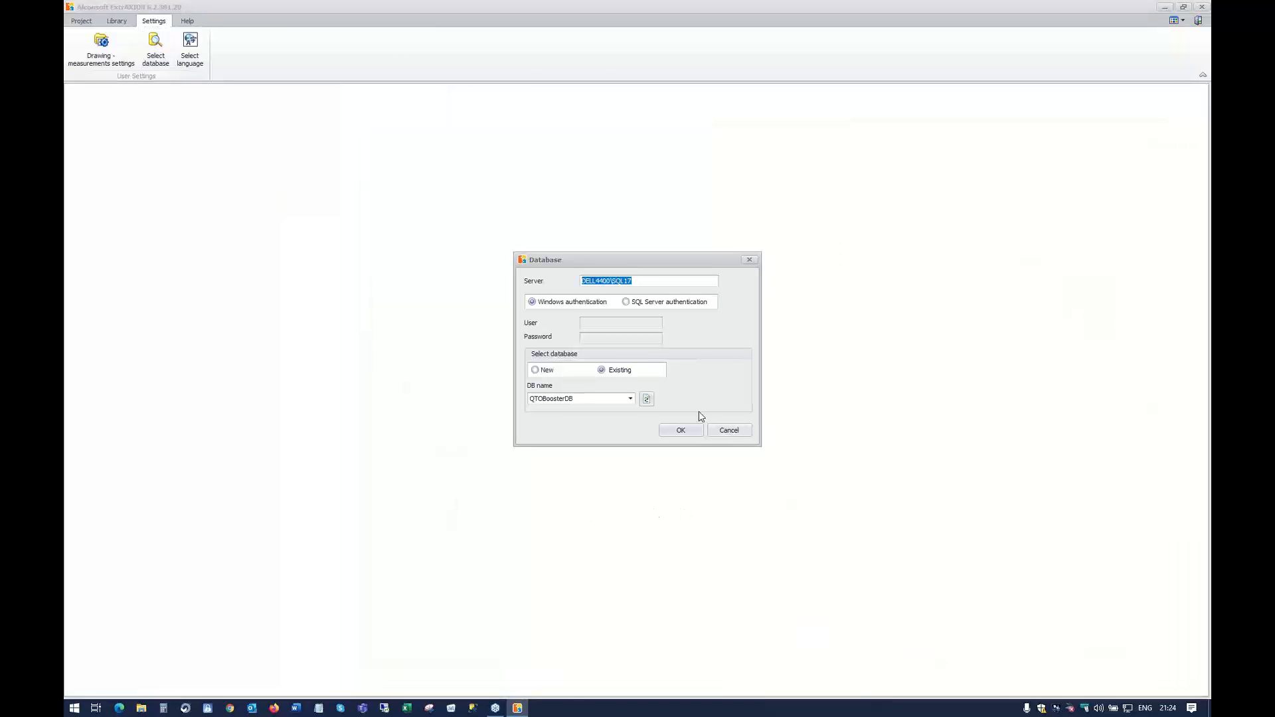
{"action": "left_click", "coordinate": [631, 399]}
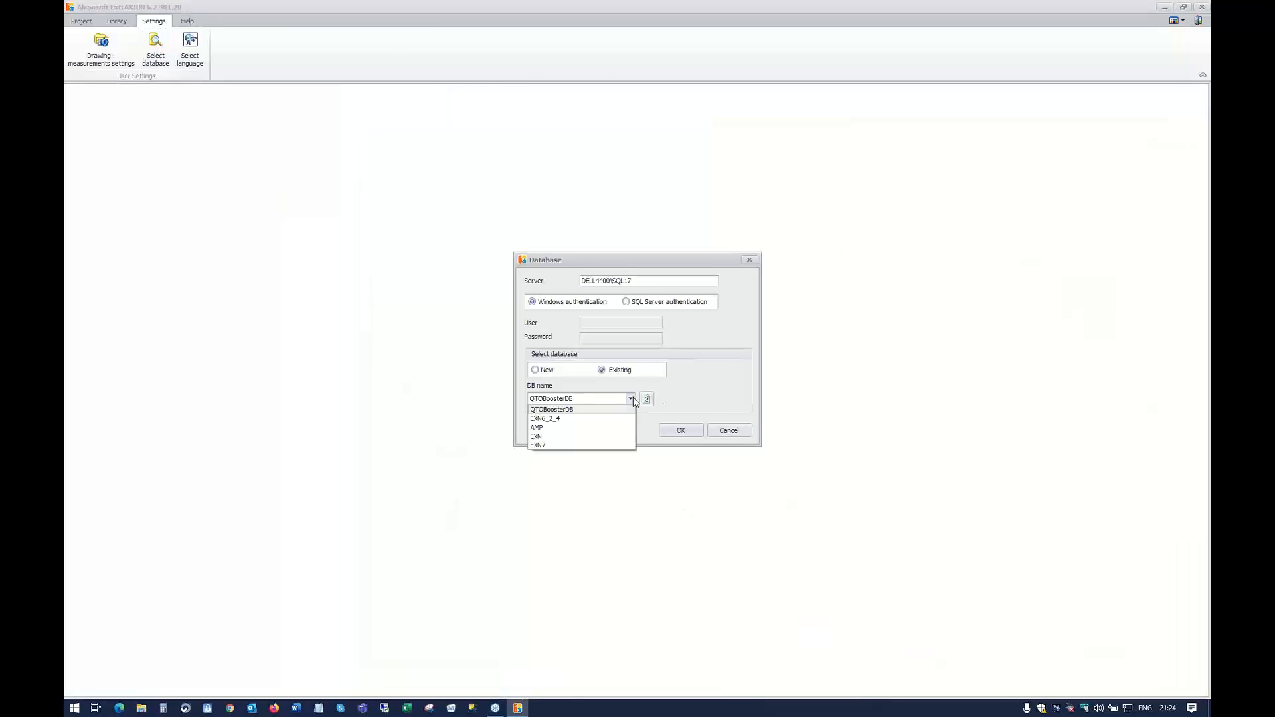
{"action": "left_click", "coordinate": [539, 436]}
{"action": "left_click", "coordinate": [681, 432]}
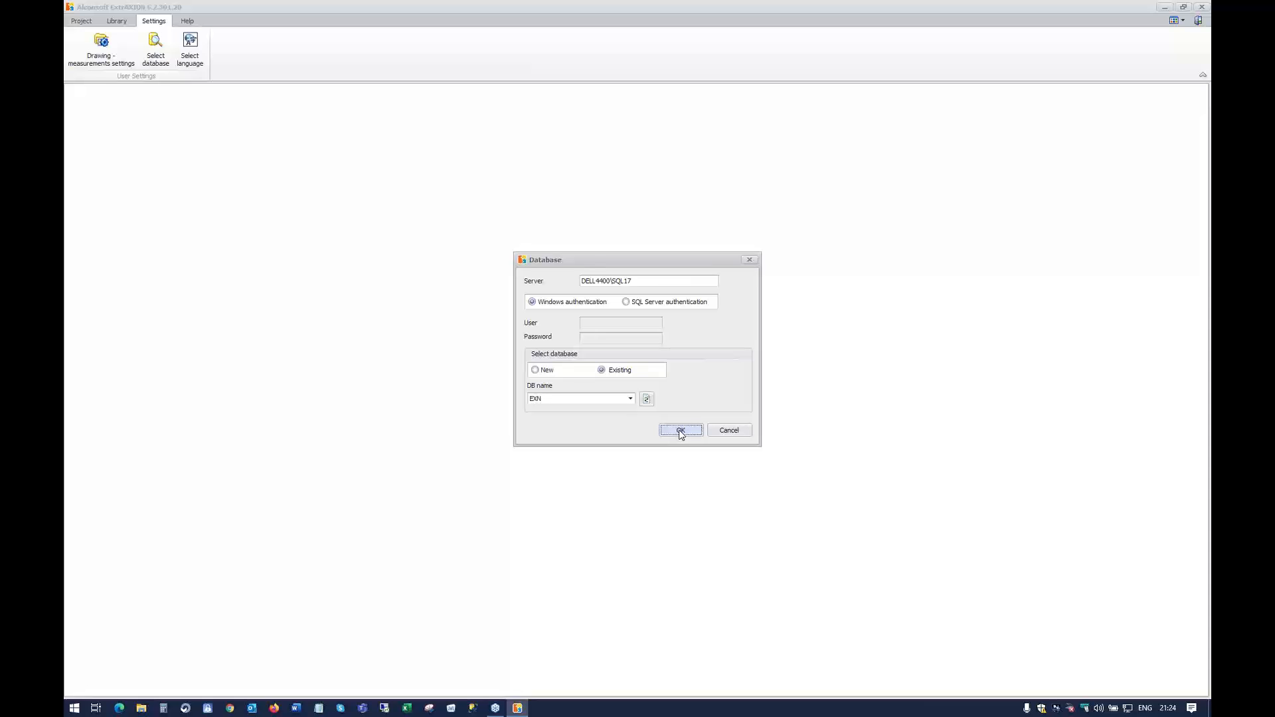
Sign in to the EXN database with the first user's name and account password
{"action": "type", "text": "1"}
{"action": "key", "text": "Tab"}
{"action": "type", "text": "1"}
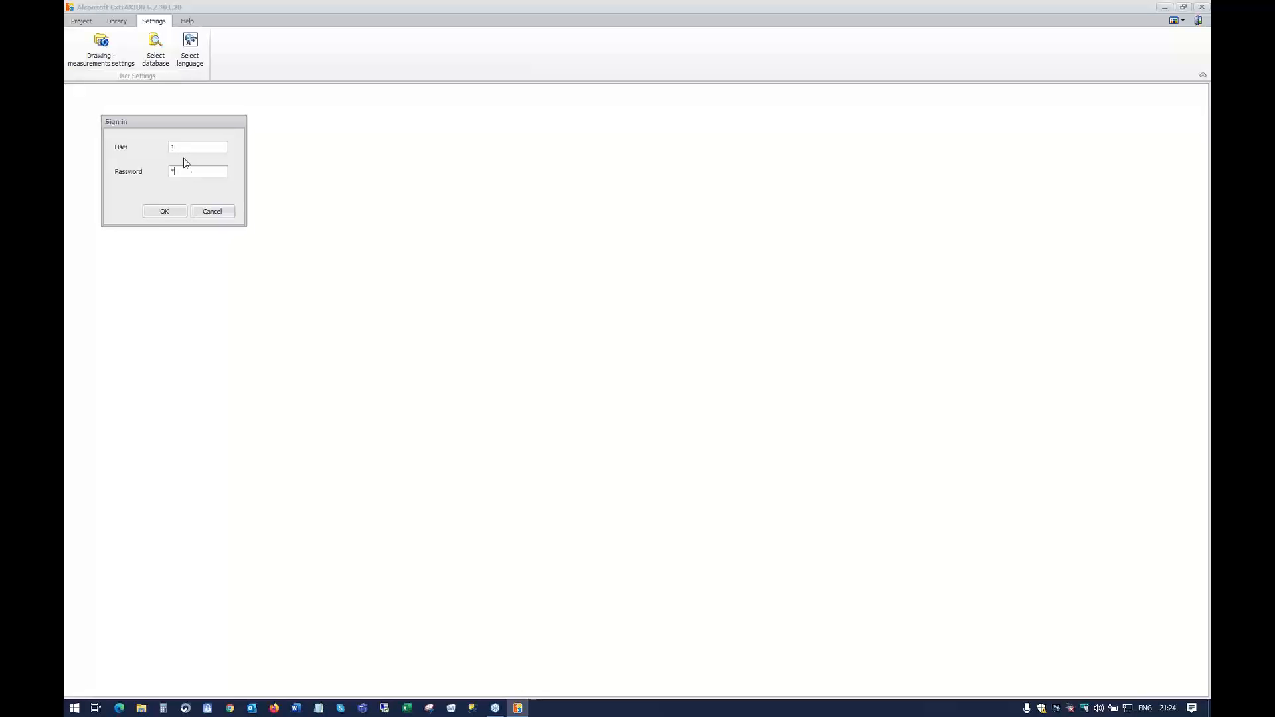
{"action": "left_click", "coordinate": [163, 211]}
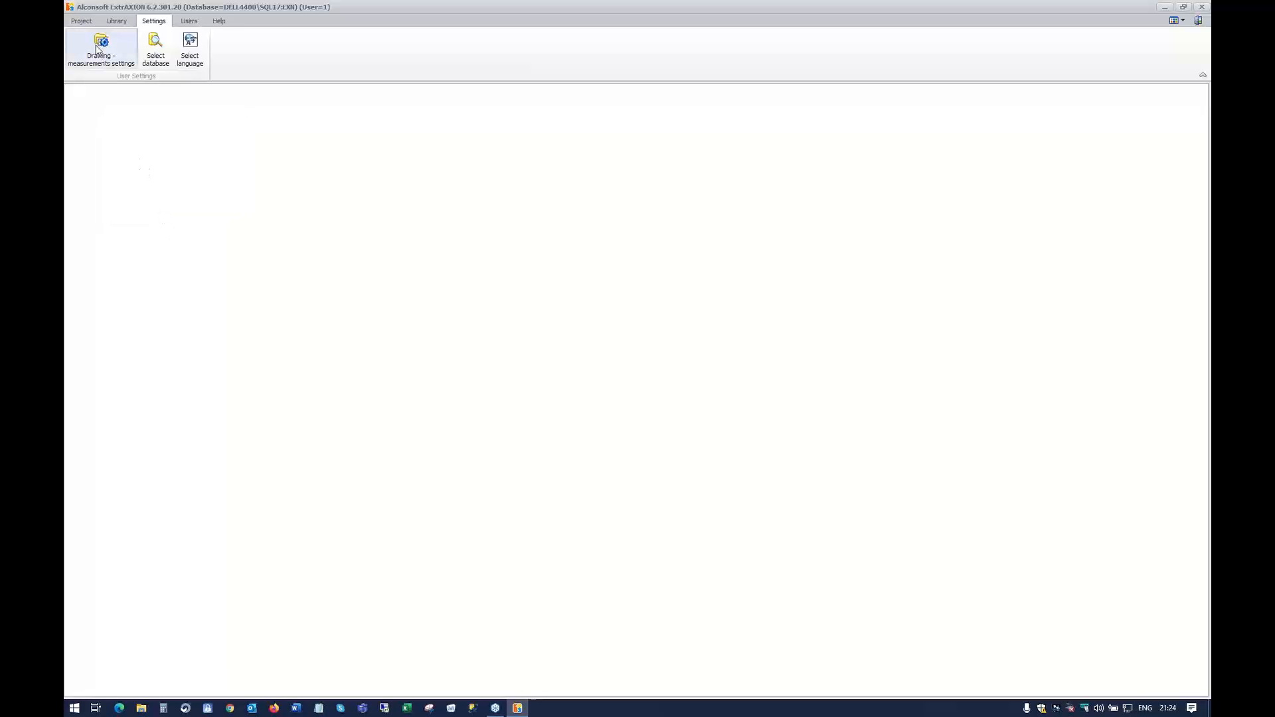
Open the Demo_11-11-20 project, show its measurements by drawing, and open the 1st floor sheet
{"action": "left_click", "coordinate": [82, 21]}
{"action": "left_click", "coordinate": [129, 46]}
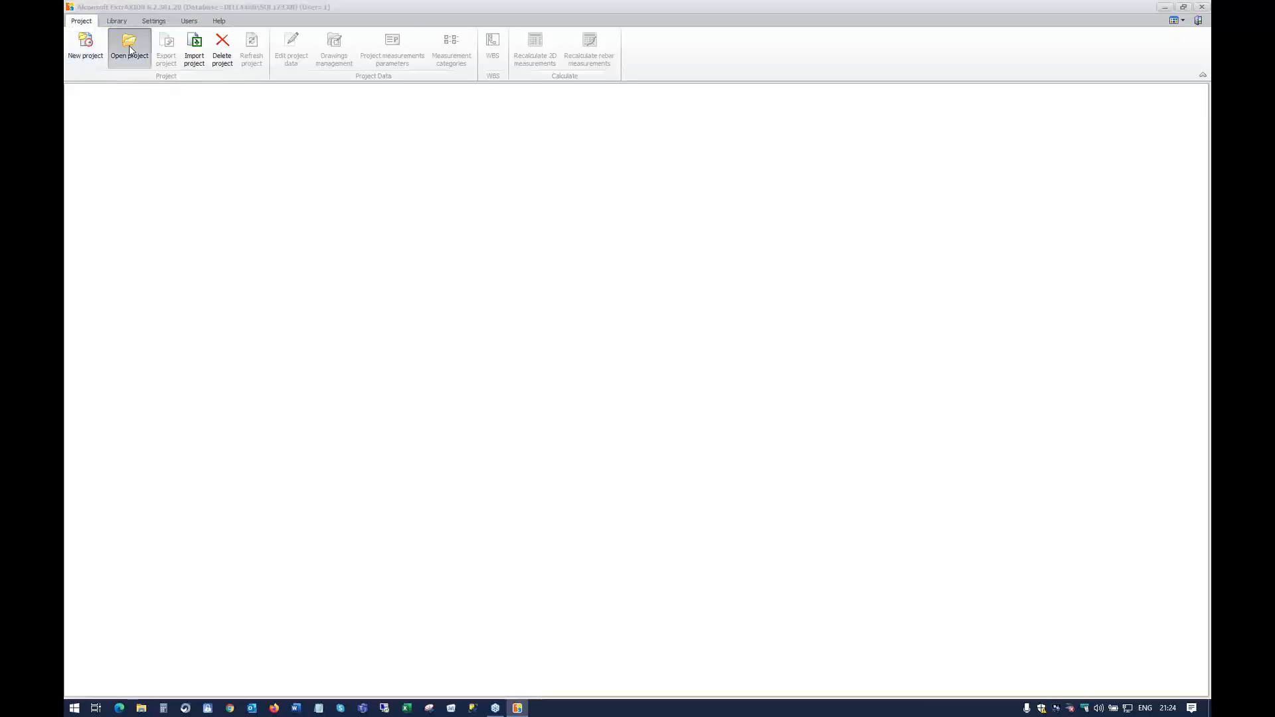
{"action": "left_click", "coordinate": [542, 233]}
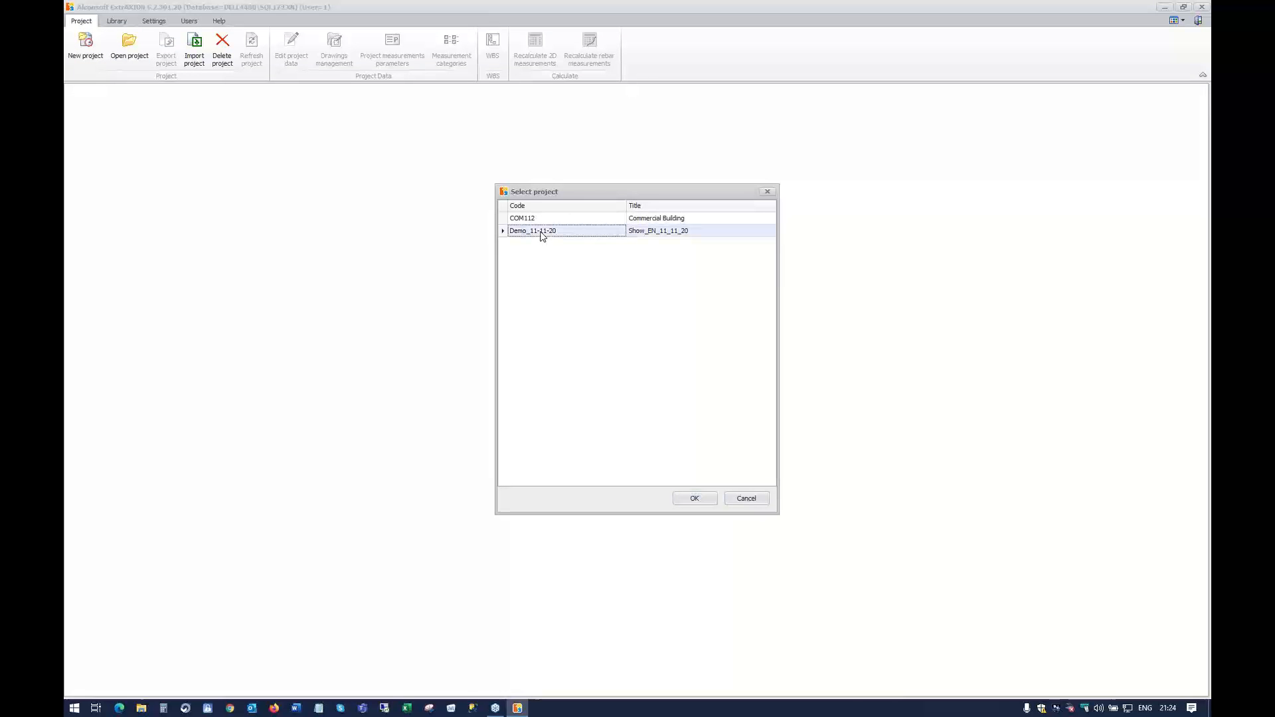
{"action": "double_click", "coordinate": [542, 234]}
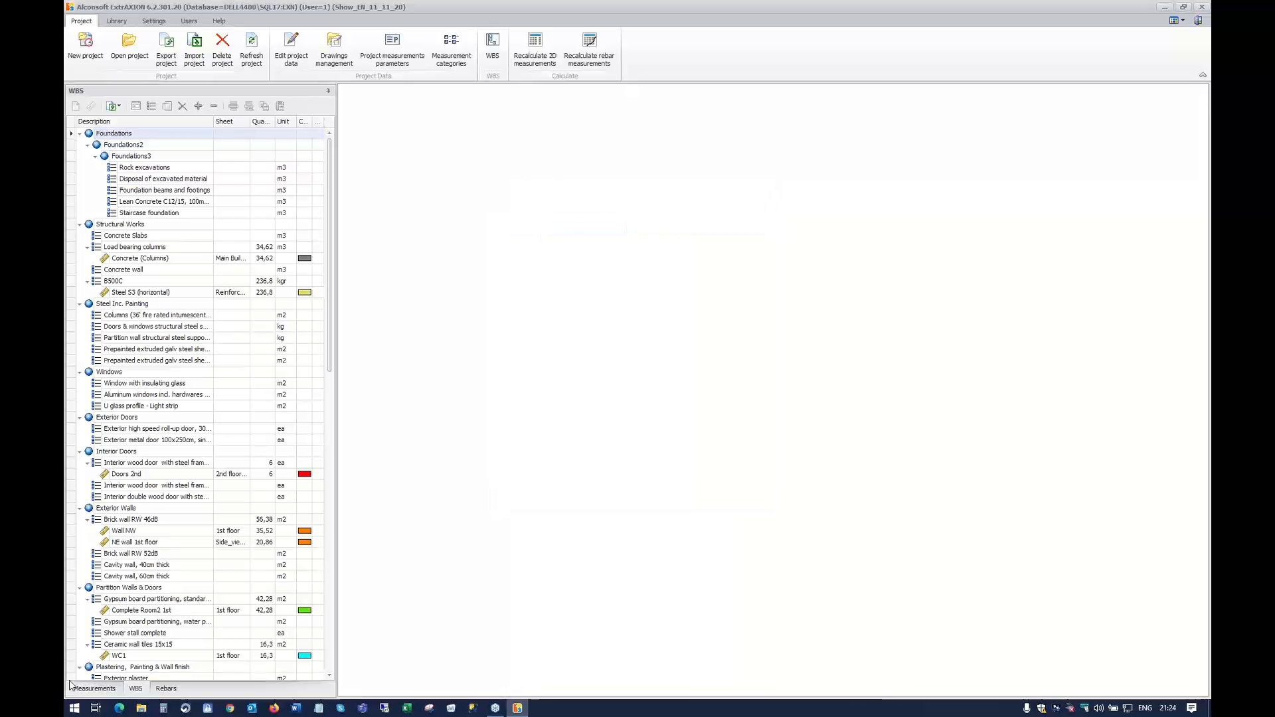
{"action": "left_click", "coordinate": [103, 689]}
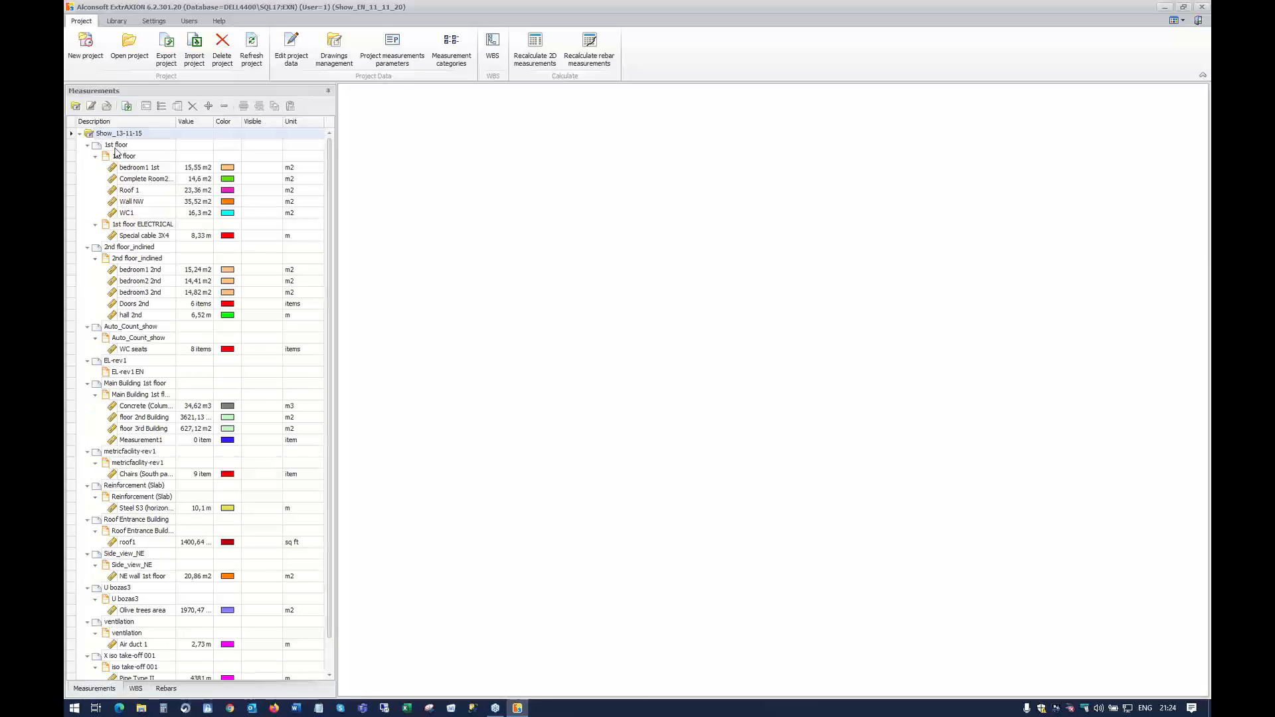
{"action": "left_click", "coordinate": [120, 156]}
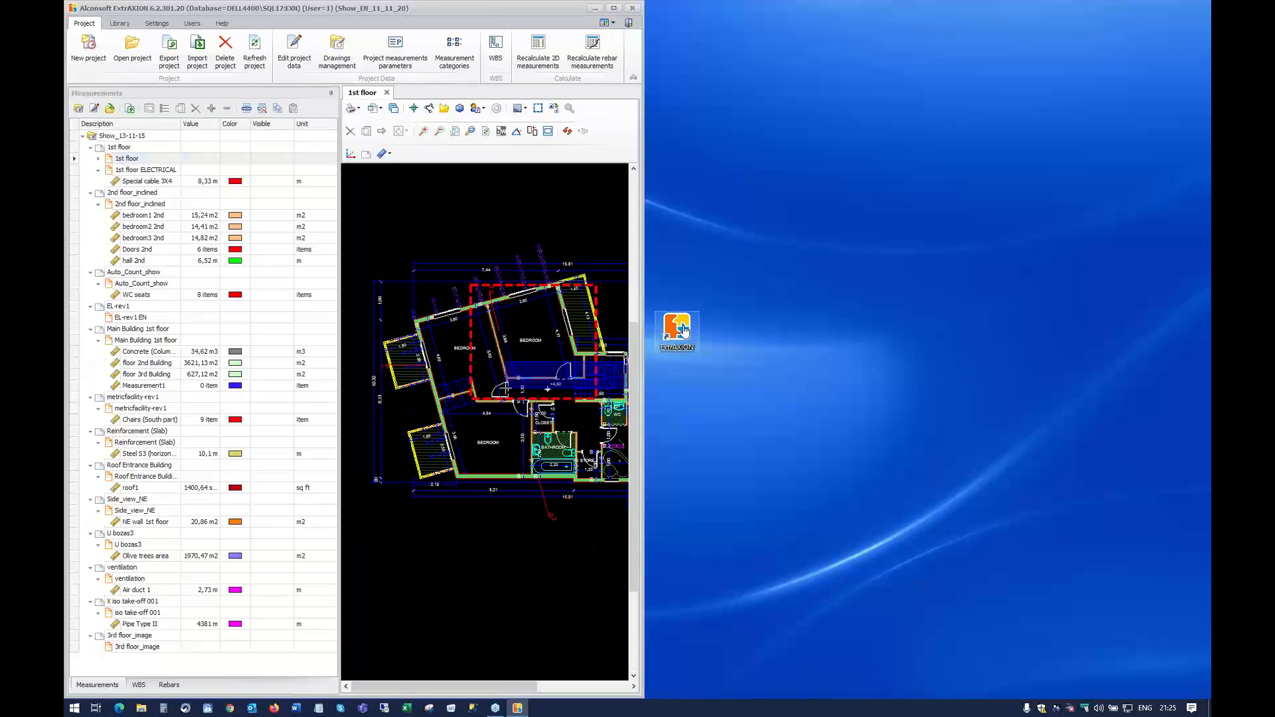
Start a second ExtrAXION session from the desktop and sign in with the second user's name and password
{"action": "left_click", "coordinate": [685, 330]}
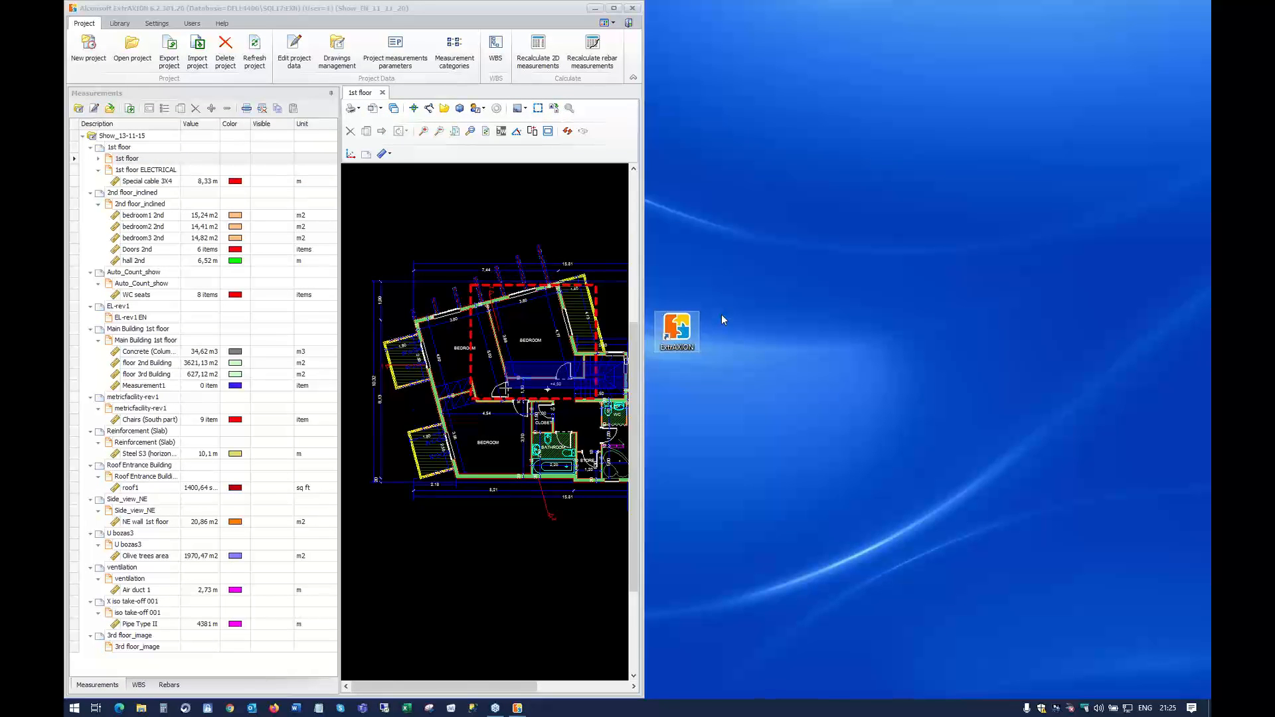
{"action": "key", "text": "Return"}
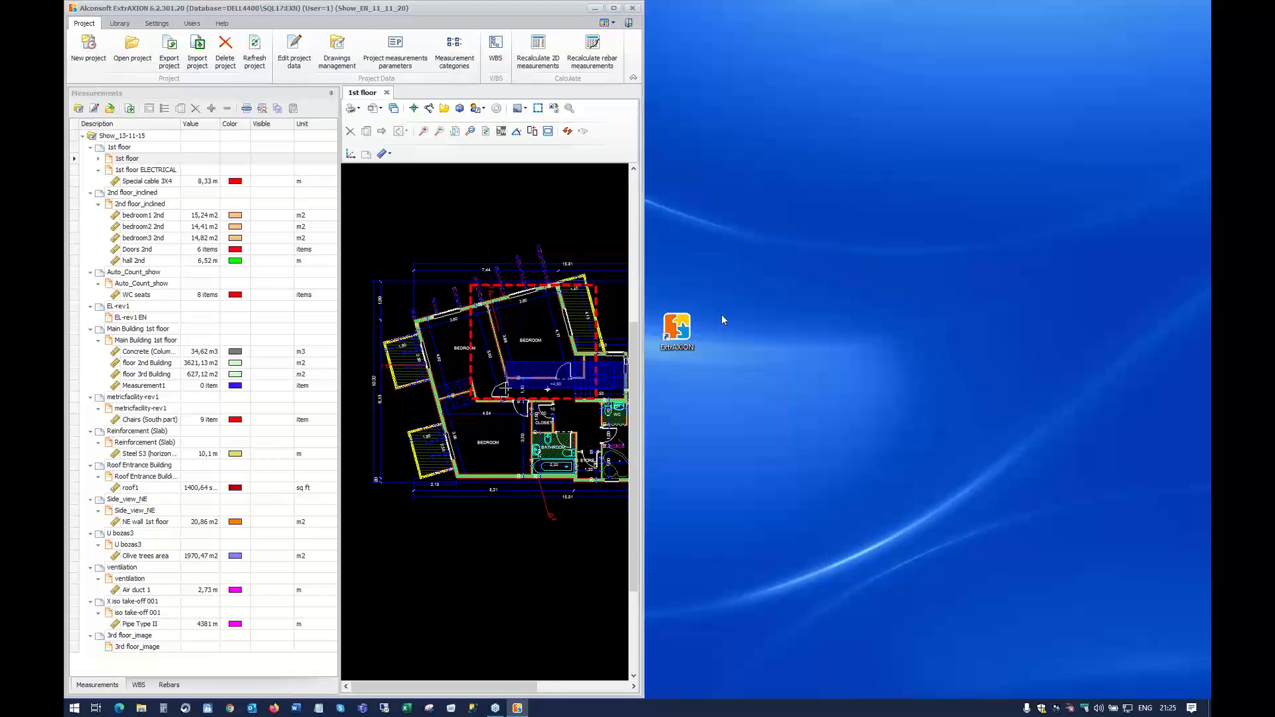
{"action": "left_click", "coordinate": [686, 318]}
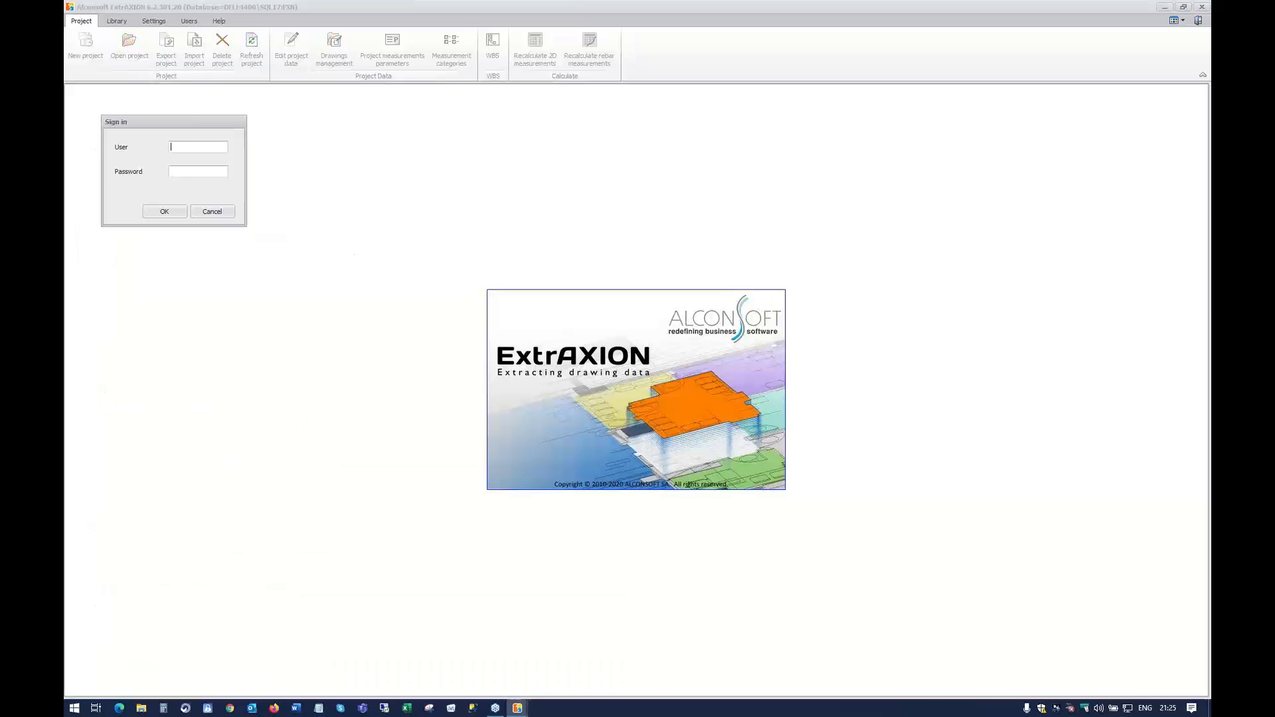
{"action": "left_click", "coordinate": [164, 211]}
{"action": "left_click", "coordinate": [143, 45]}
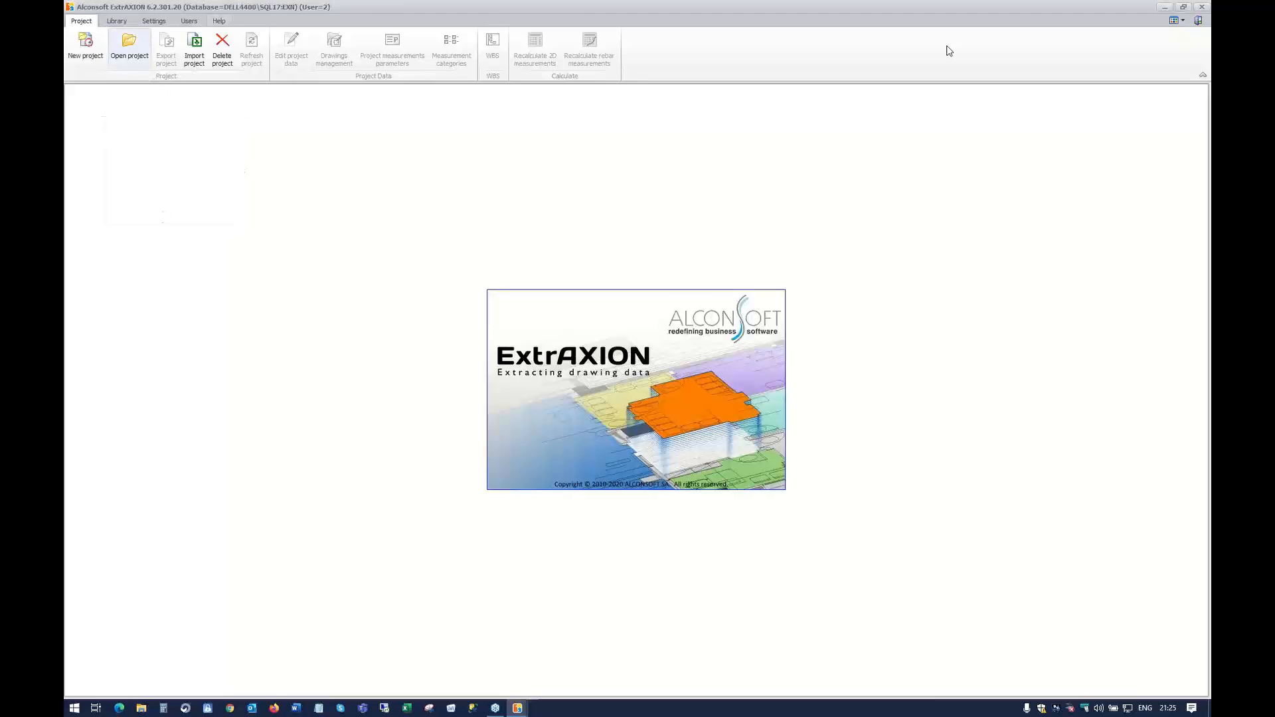
Arrange the second session's window beside the first one and open the Demo_11-11-20 project in it
{"action": "left_click", "coordinate": [1185, 8]}
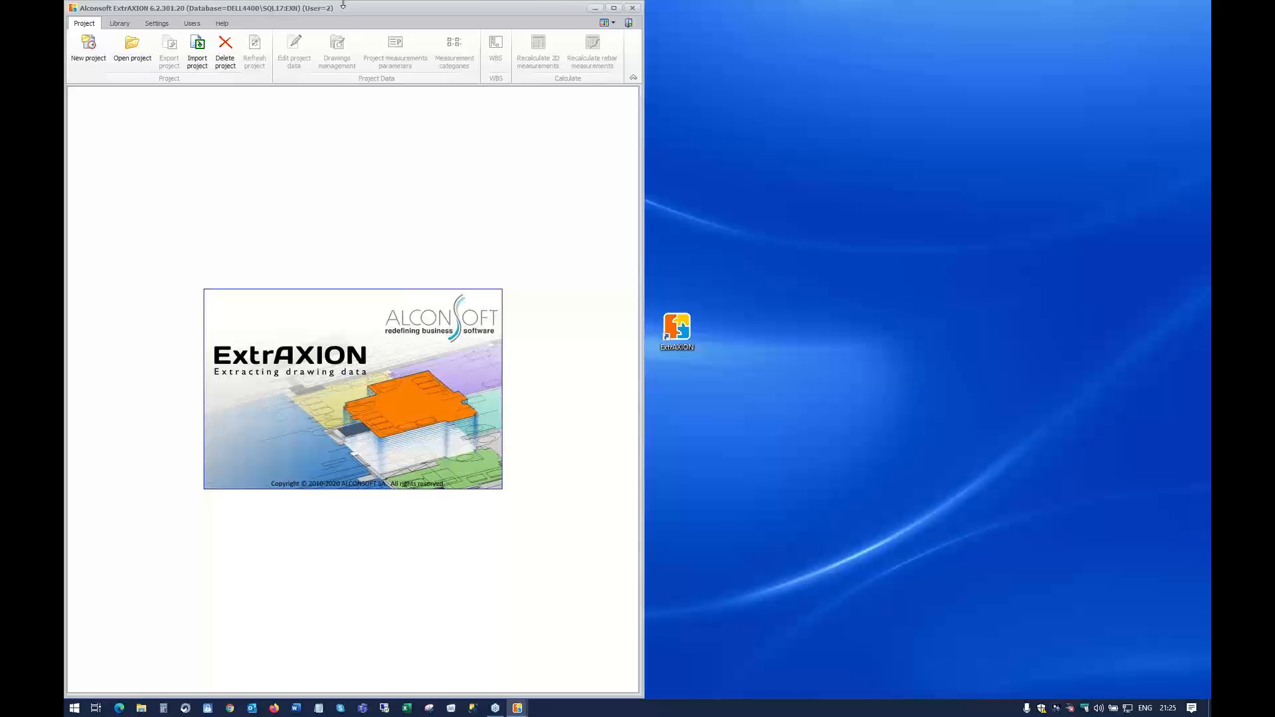
{"action": "left_click_drag", "start_coordinate": [343, 4], "coordinate": [884, 51]}
{"action": "key", "text": "super+Right"}
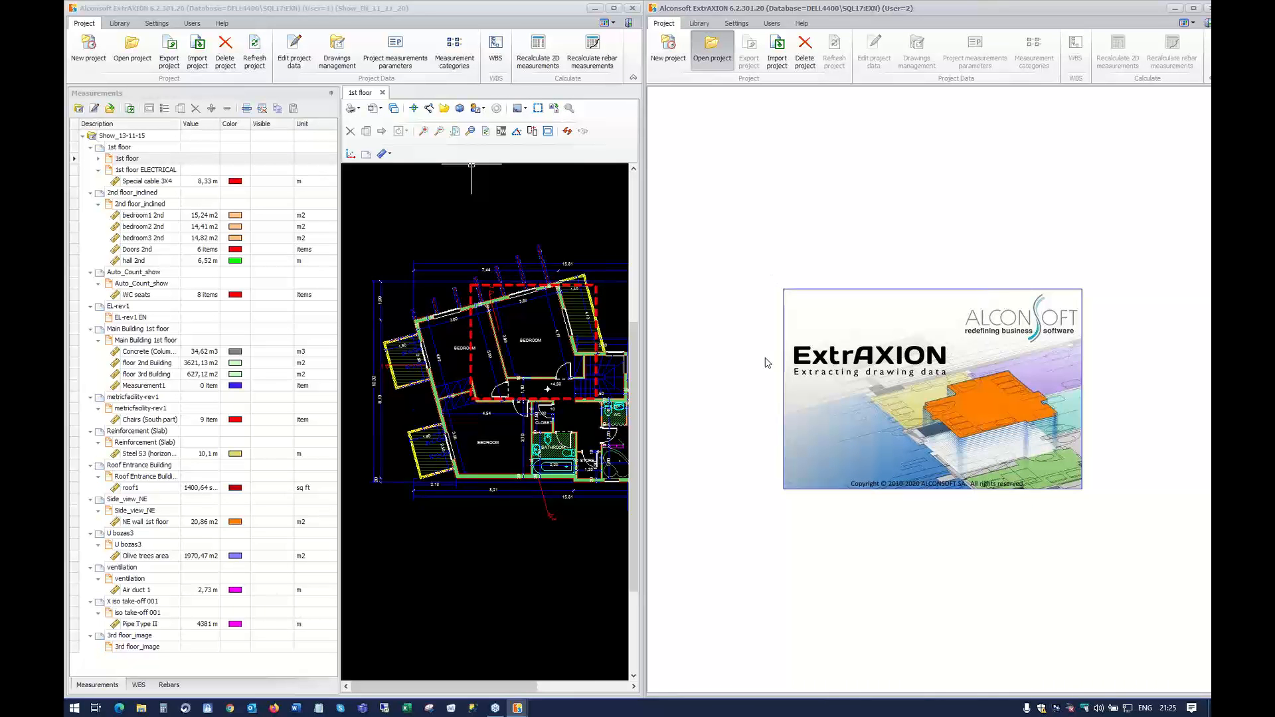
{"action": "left_click", "coordinate": [551, 234]}
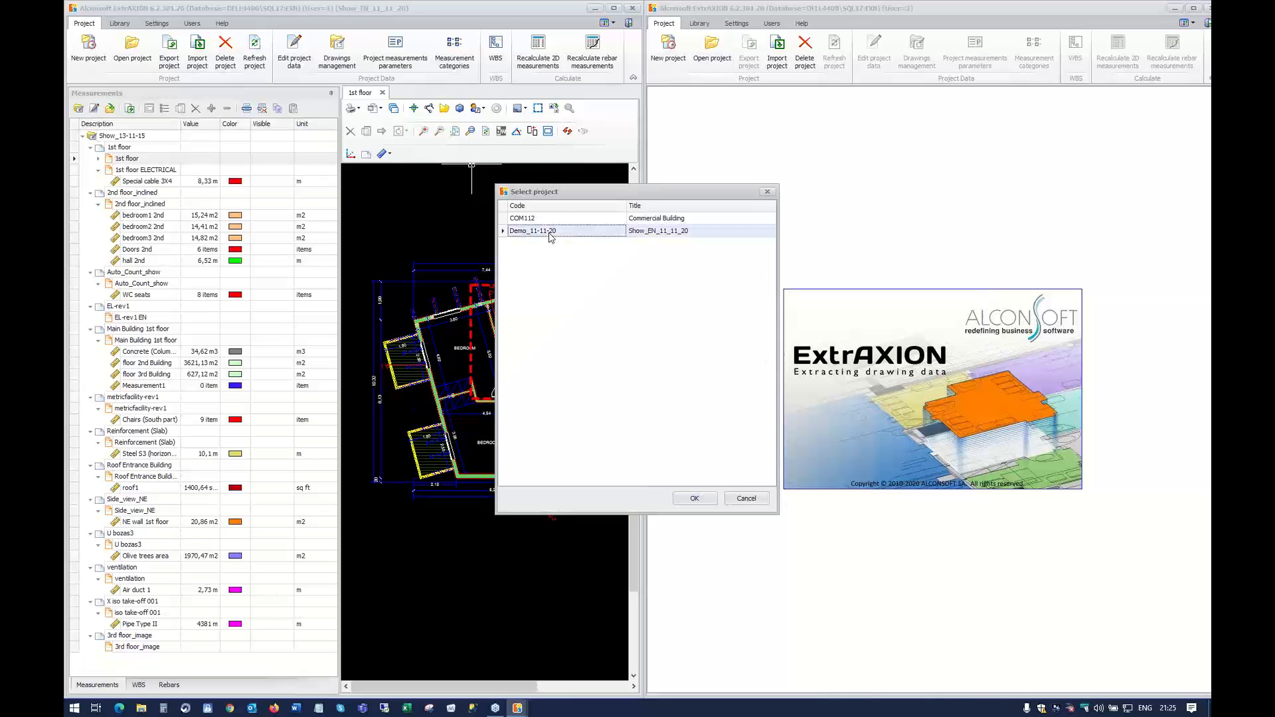
{"action": "double_click", "coordinate": [551, 233]}
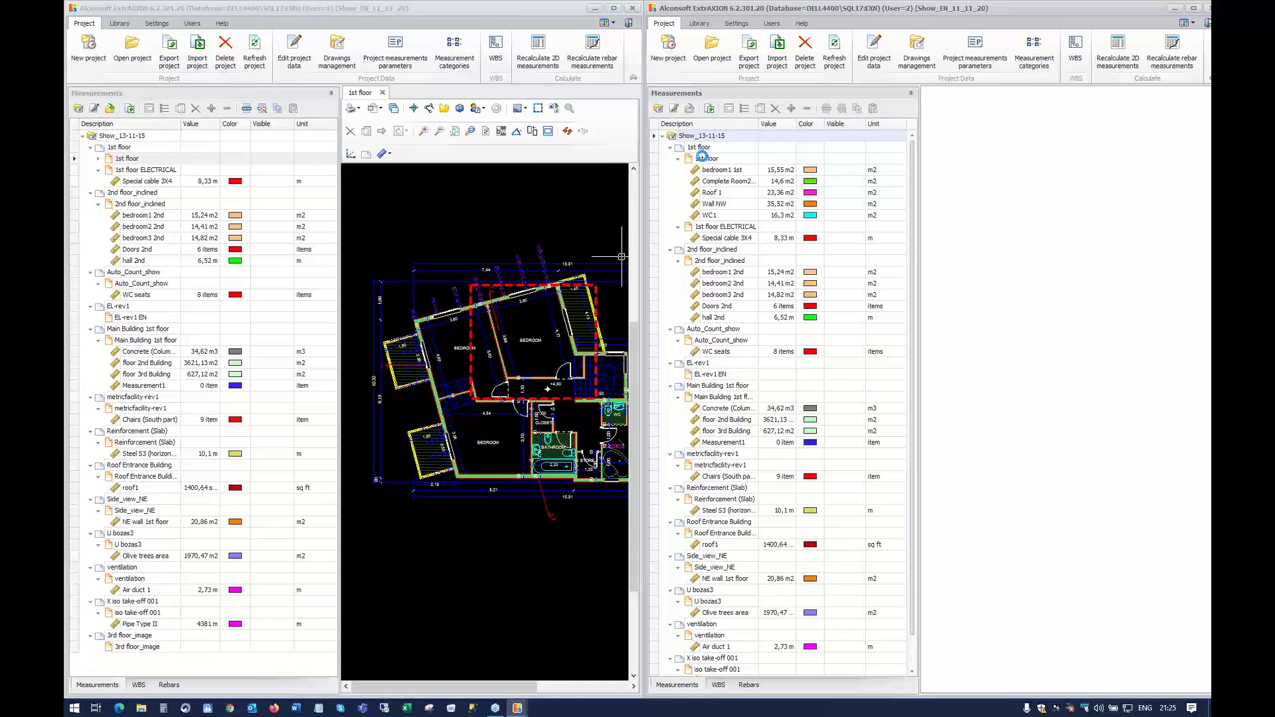
In the second session, open the 1st floor sheet as read-only, and open the 1st floor ELECTRICAL sheet
{"action": "left_click", "coordinate": [705, 160]}
{"action": "right_click", "coordinate": [705, 160]}
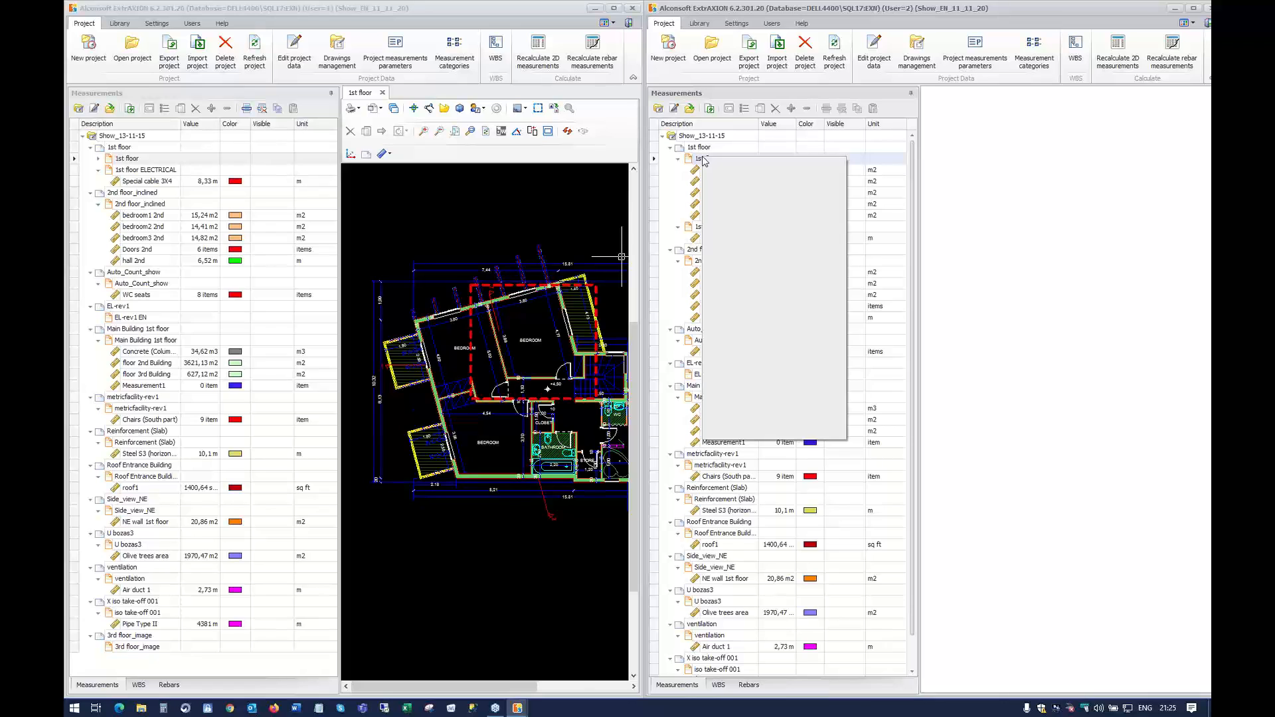
{"action": "left_click", "coordinate": [743, 226]}
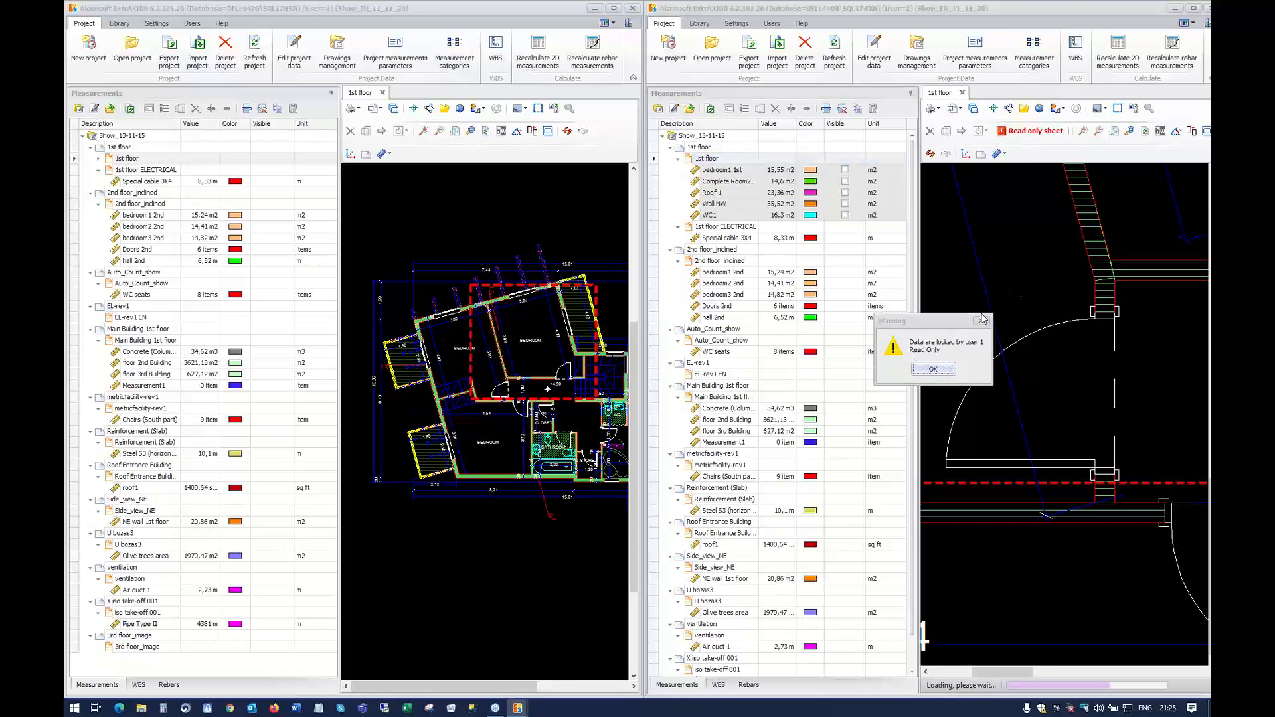
{"action": "left_click", "coordinate": [928, 373]}
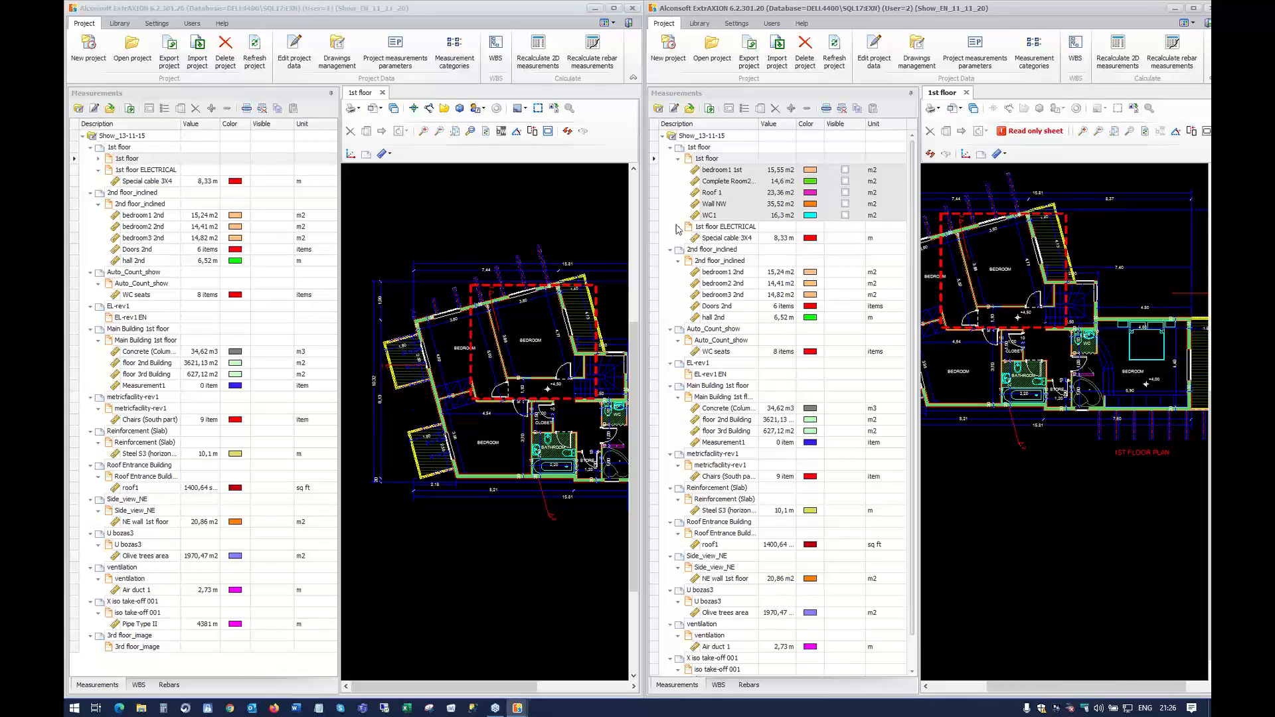
{"action": "double_click", "coordinate": [722, 229]}
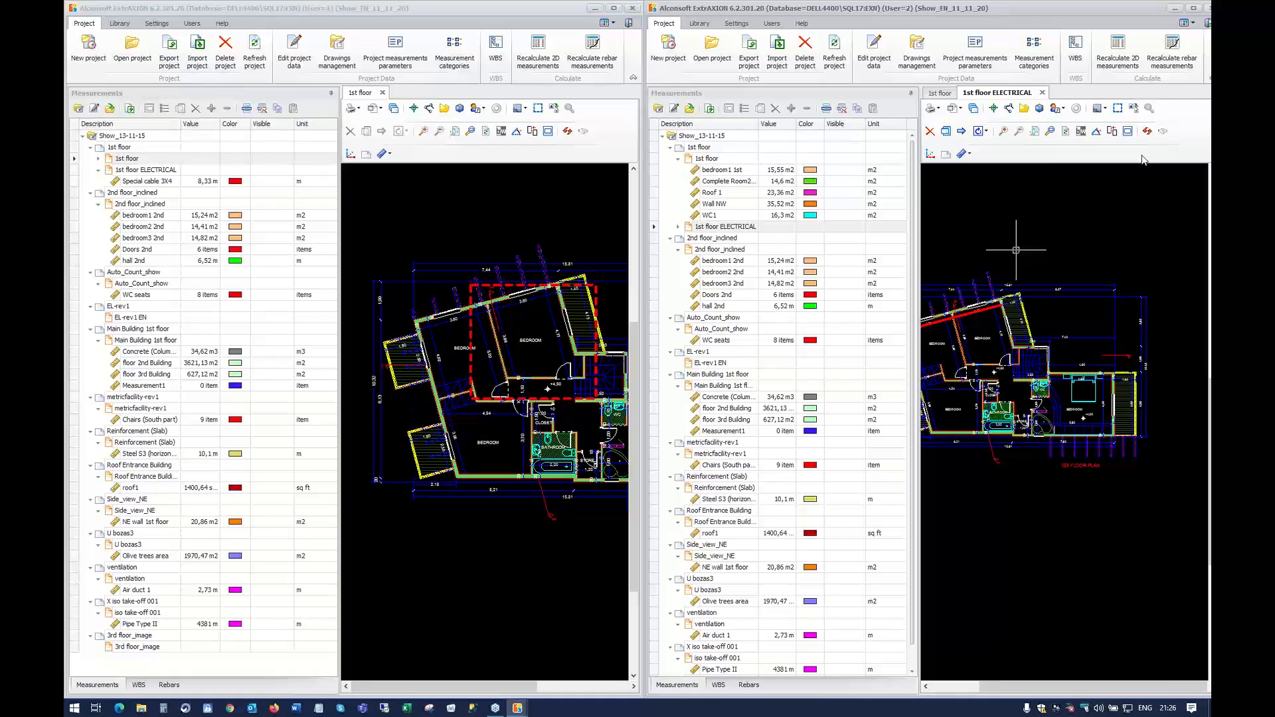
Close the second user's session and maximize the first user's window
{"action": "left_click", "coordinate": [1209, 25]}
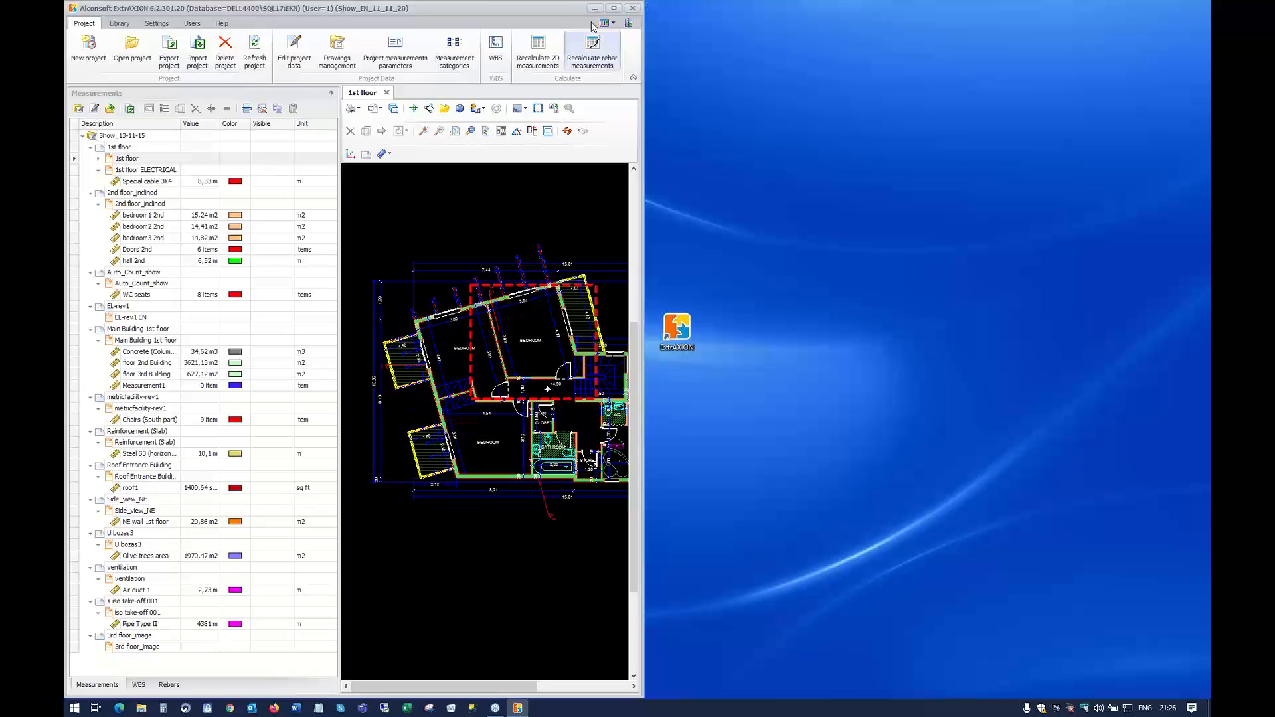
{"action": "double_click", "coordinate": [538, 9]}
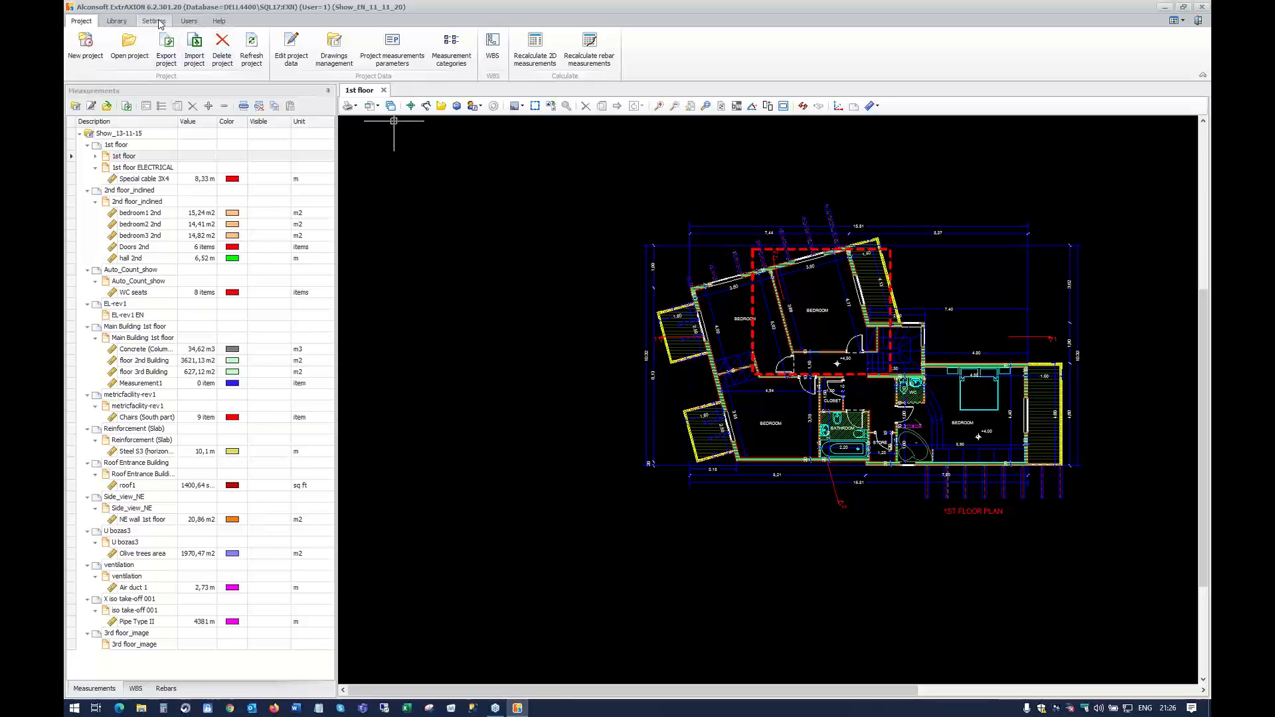
Switch the working database from the SQL server to the local database
{"action": "left_click", "coordinate": [159, 22]}
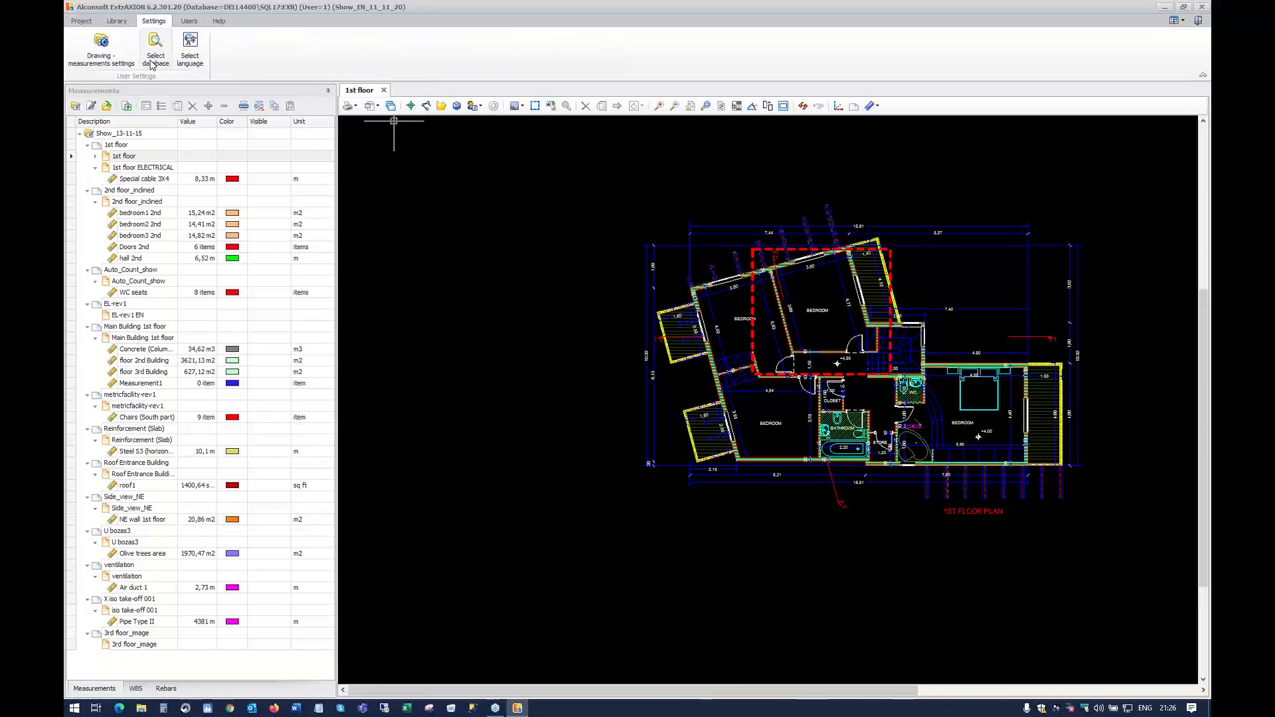
{"action": "left_click", "coordinate": [157, 50]}
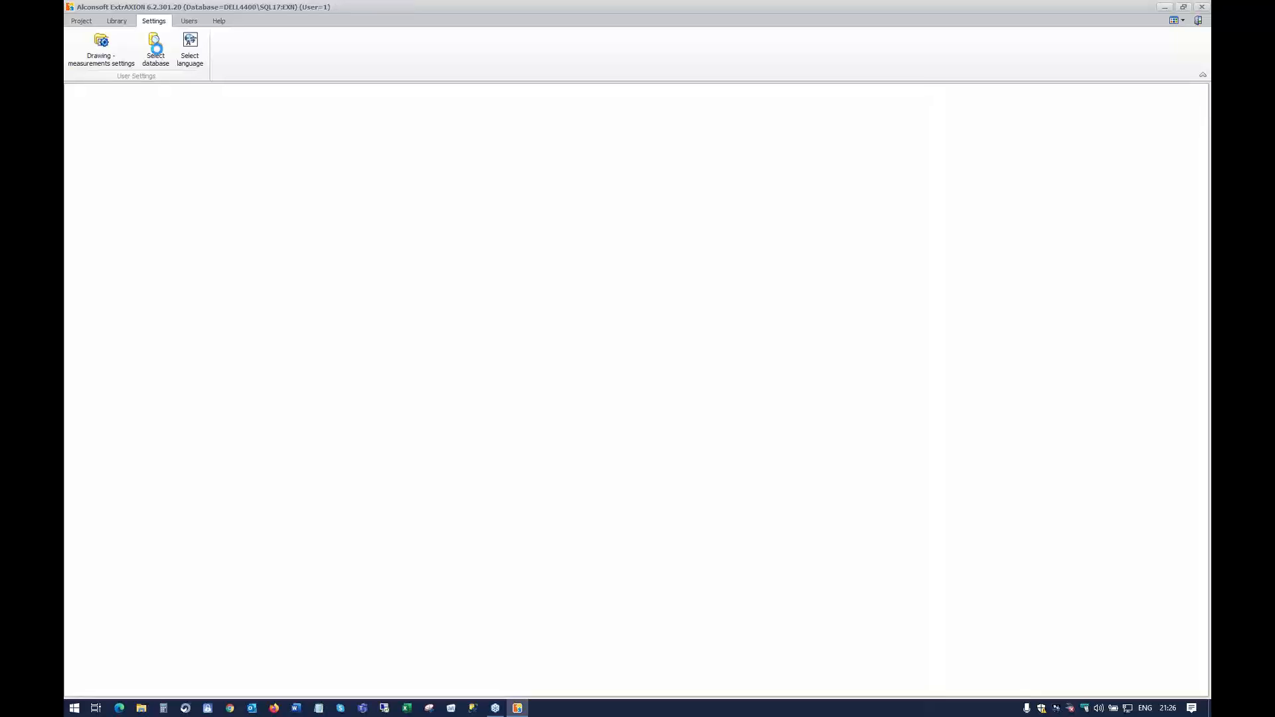
{"action": "left_click", "coordinate": [600, 431]}
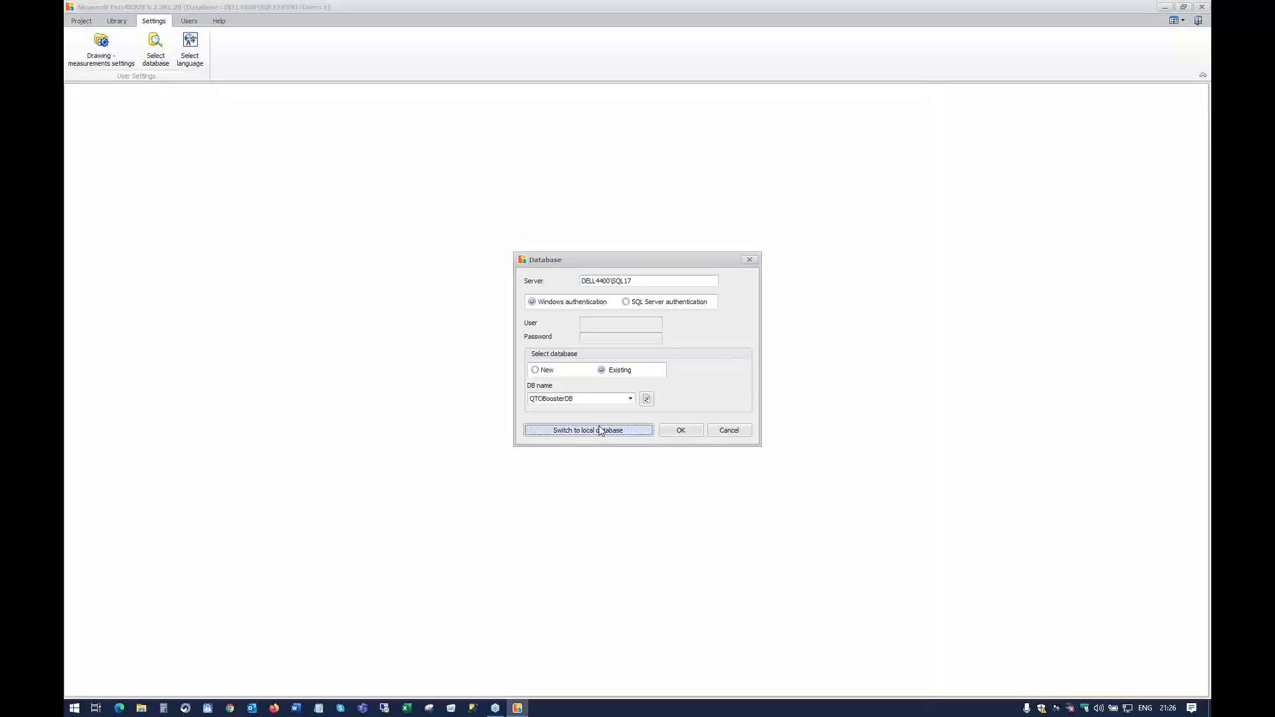
Open the project file Complete_demo_project_EN.SDF from the Projects_6.2.3 folder
{"action": "left_click", "coordinate": [82, 20]}
{"action": "left_click", "coordinate": [130, 48]}
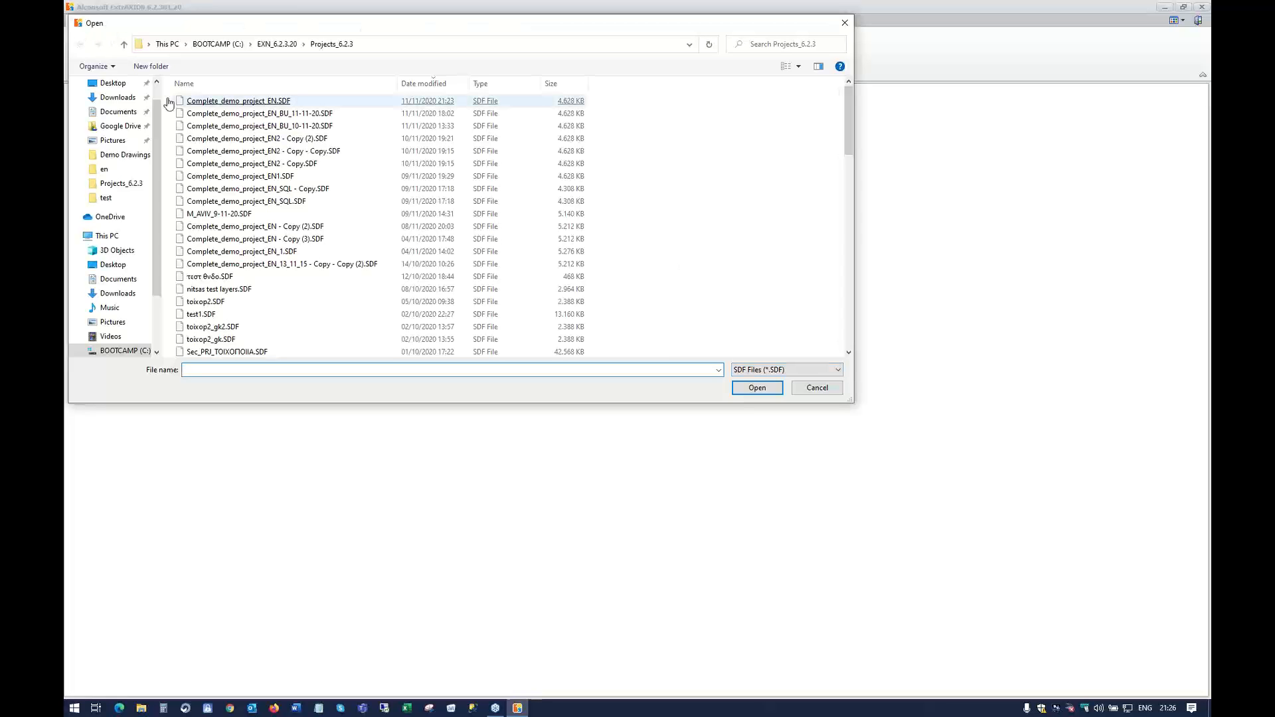
{"action": "double_click", "coordinate": [217, 106]}
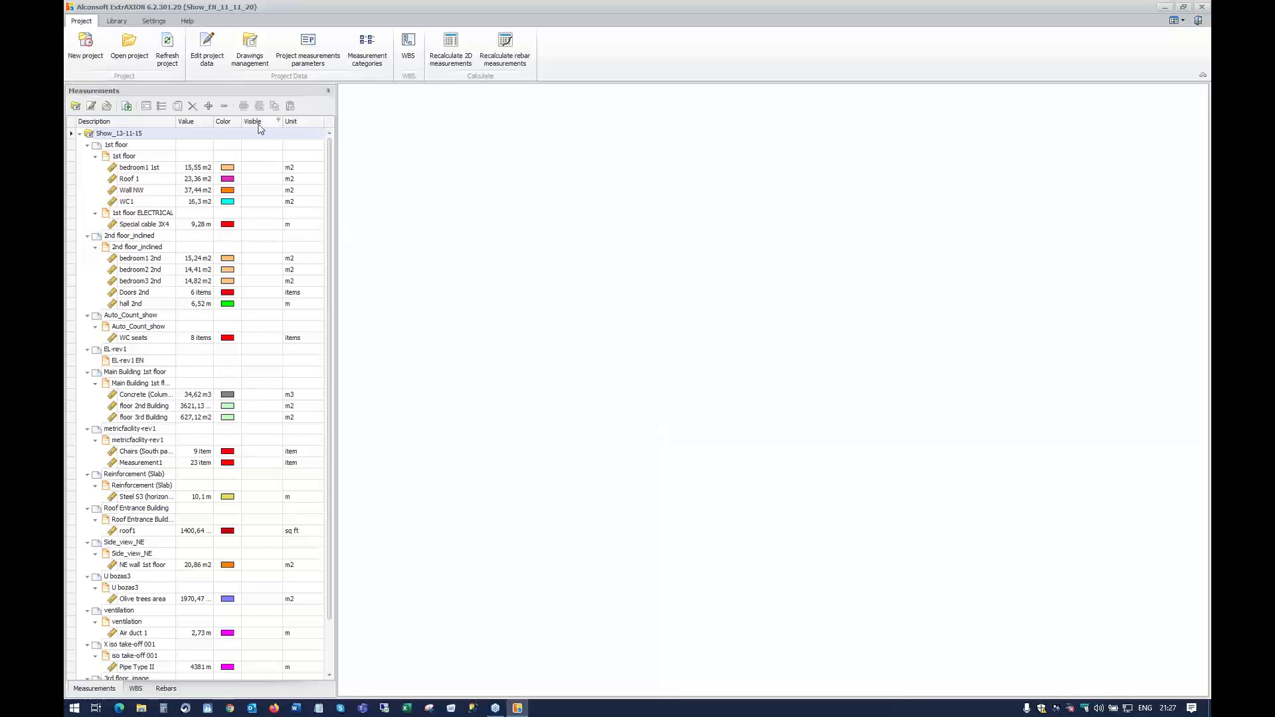
Review the library's global parameters, such as floor height and slab thickness, and close the list
{"action": "left_click", "coordinate": [116, 20]}
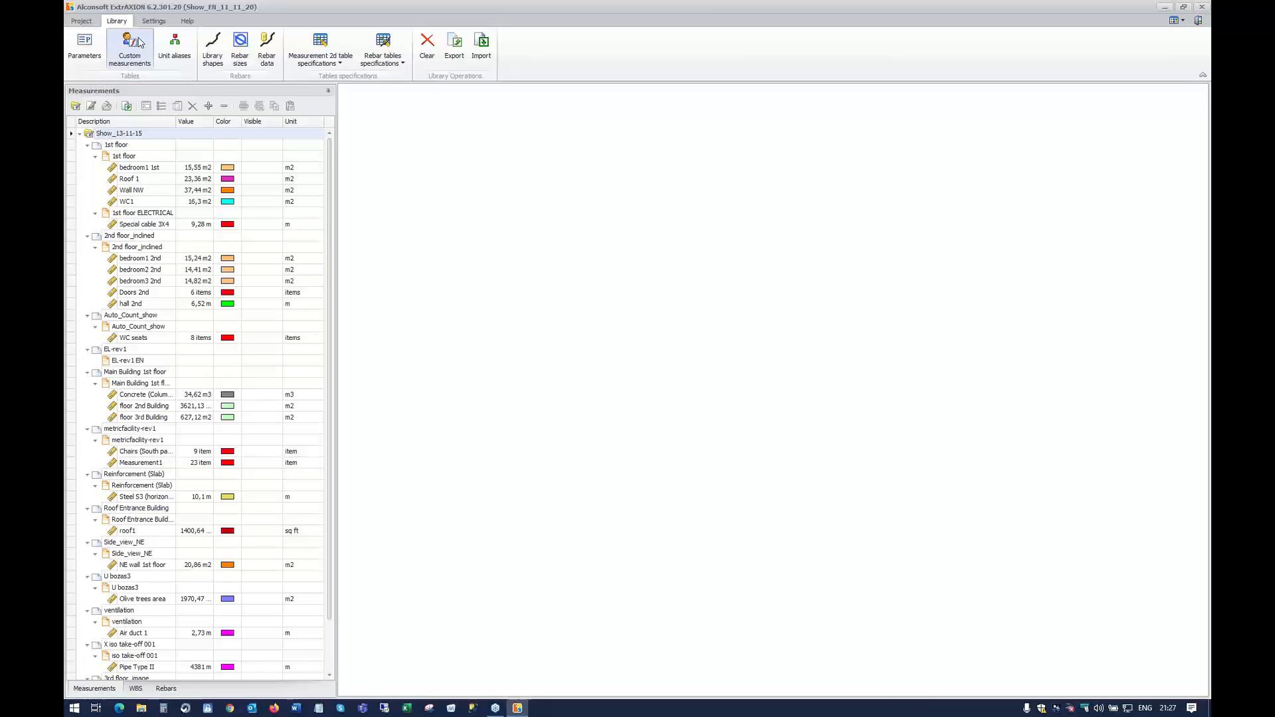
{"action": "left_click", "coordinate": [84, 47]}
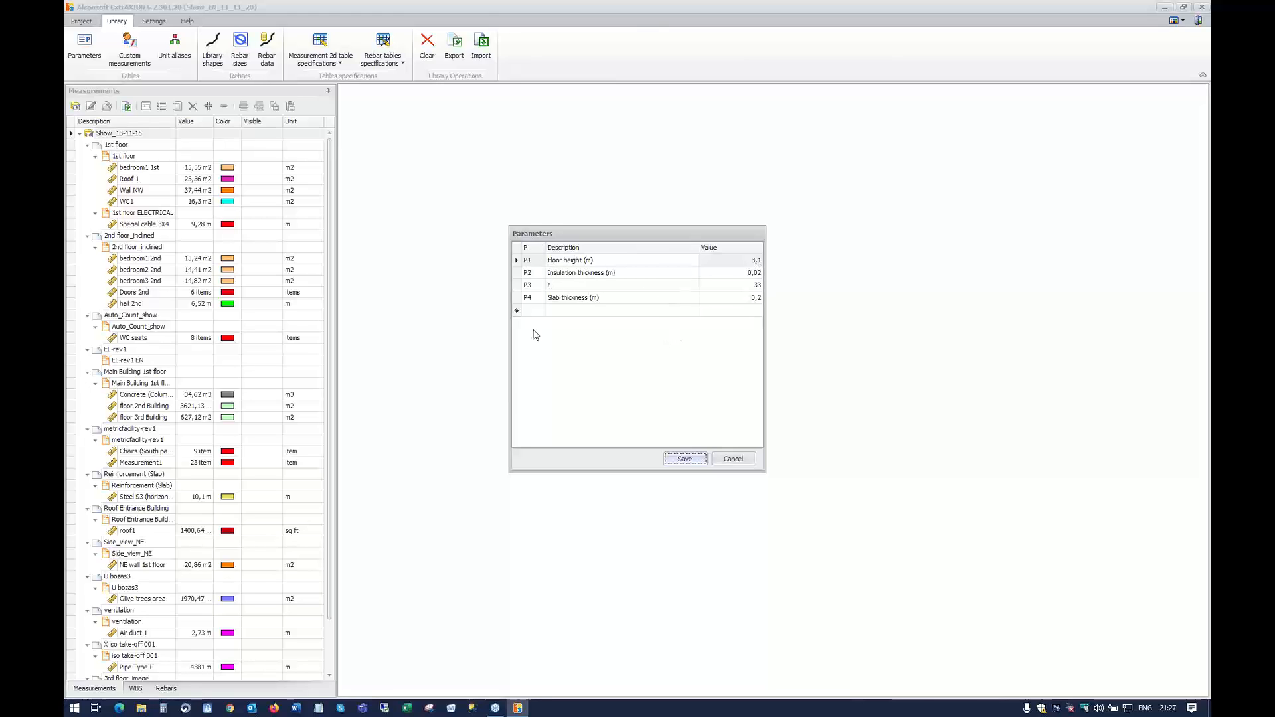
{"action": "left_click", "coordinate": [685, 459]}
Examine the parameters and calculation formulas of the Entire room custom measurement, including the variables available for formulas
{"action": "left_click", "coordinate": [136, 50]}
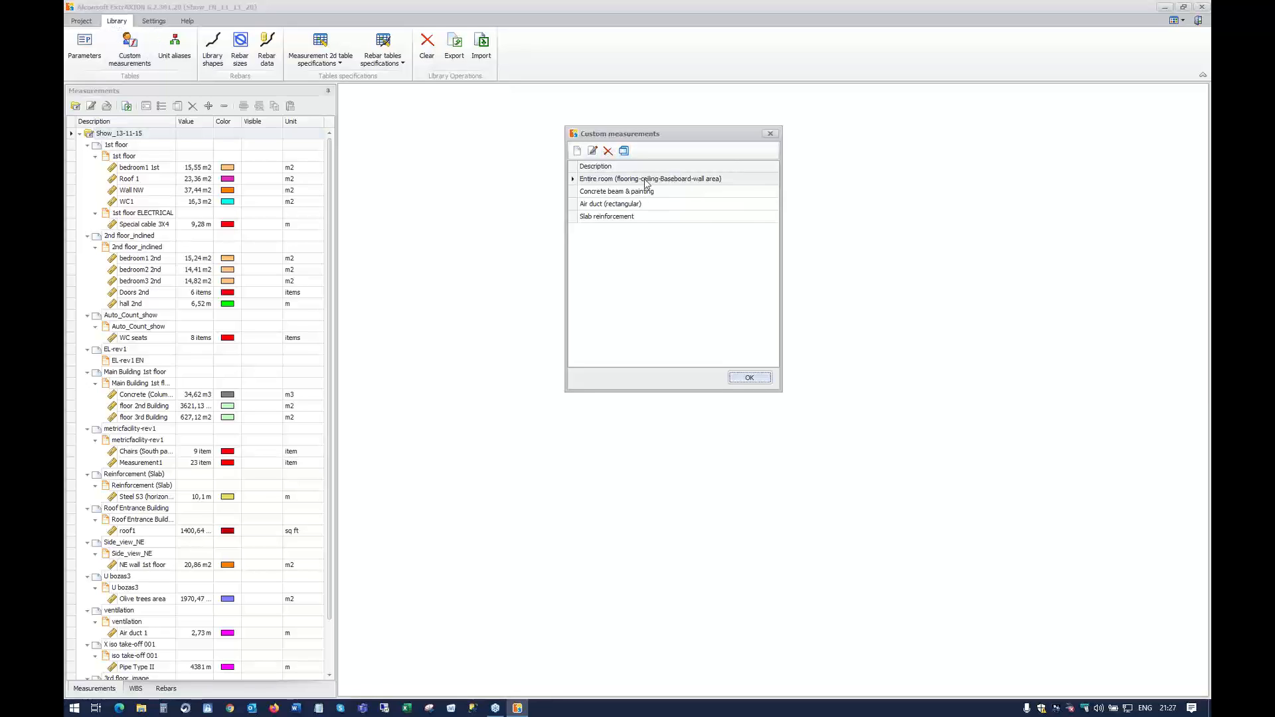
{"action": "double_click", "coordinate": [592, 180]}
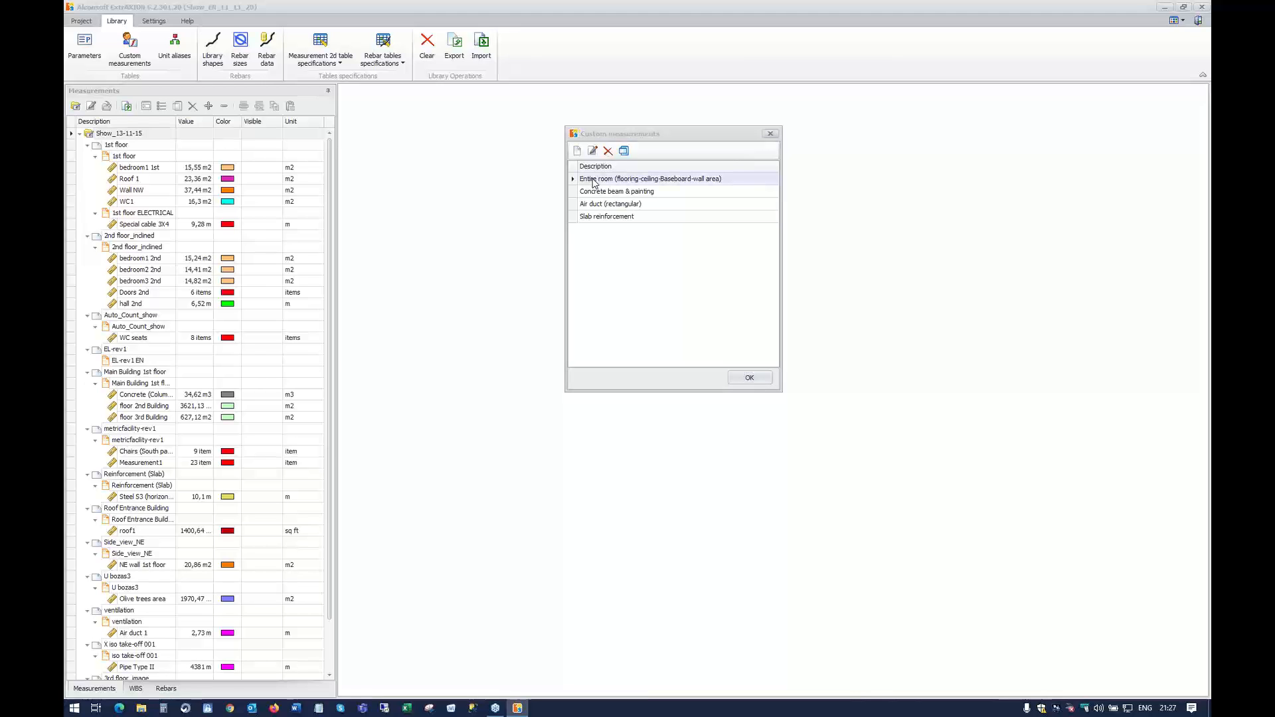
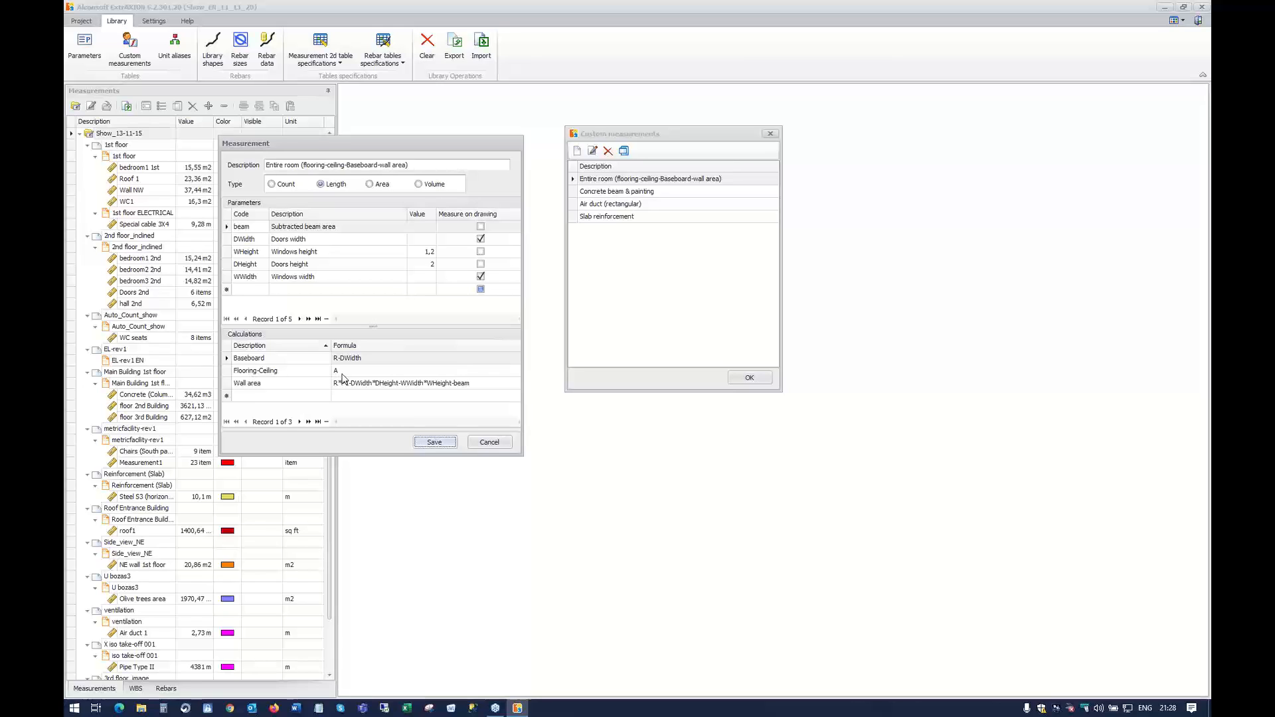
{"action": "left_click", "coordinate": [357, 359]}
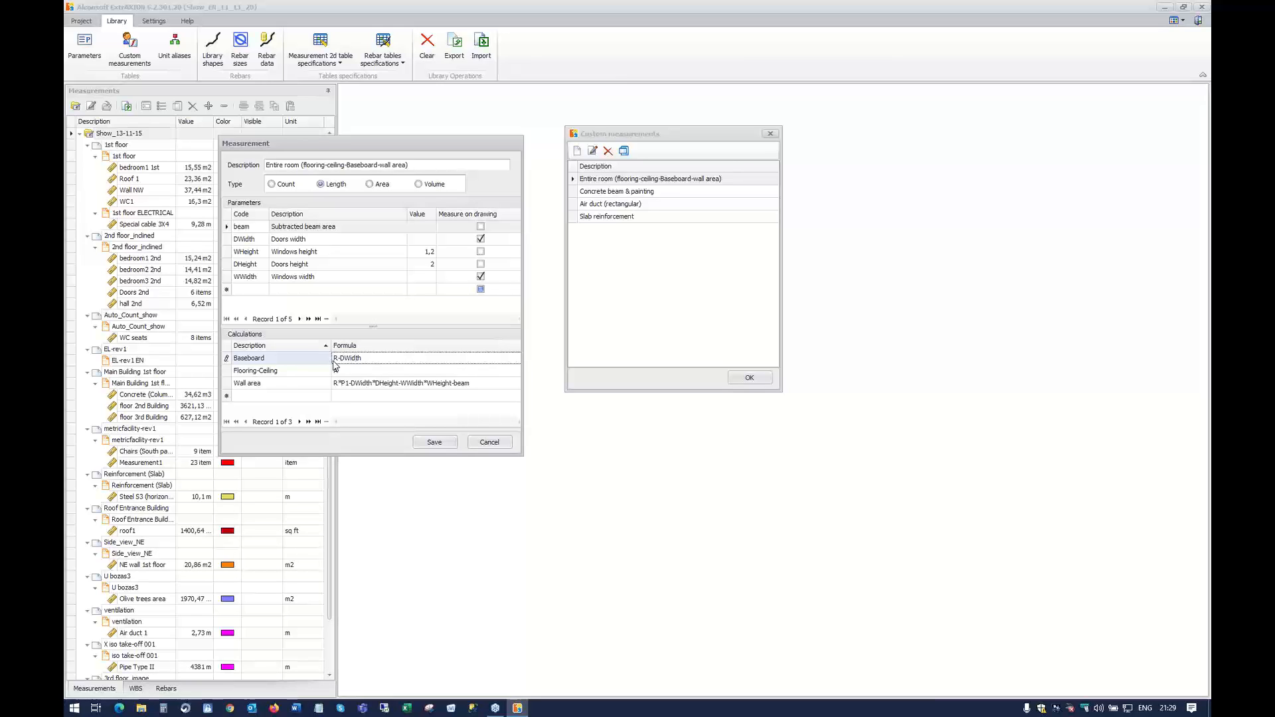
{"action": "mouse_move", "coordinate": [370, 352]}
{"action": "left_click", "coordinate": [251, 370]}
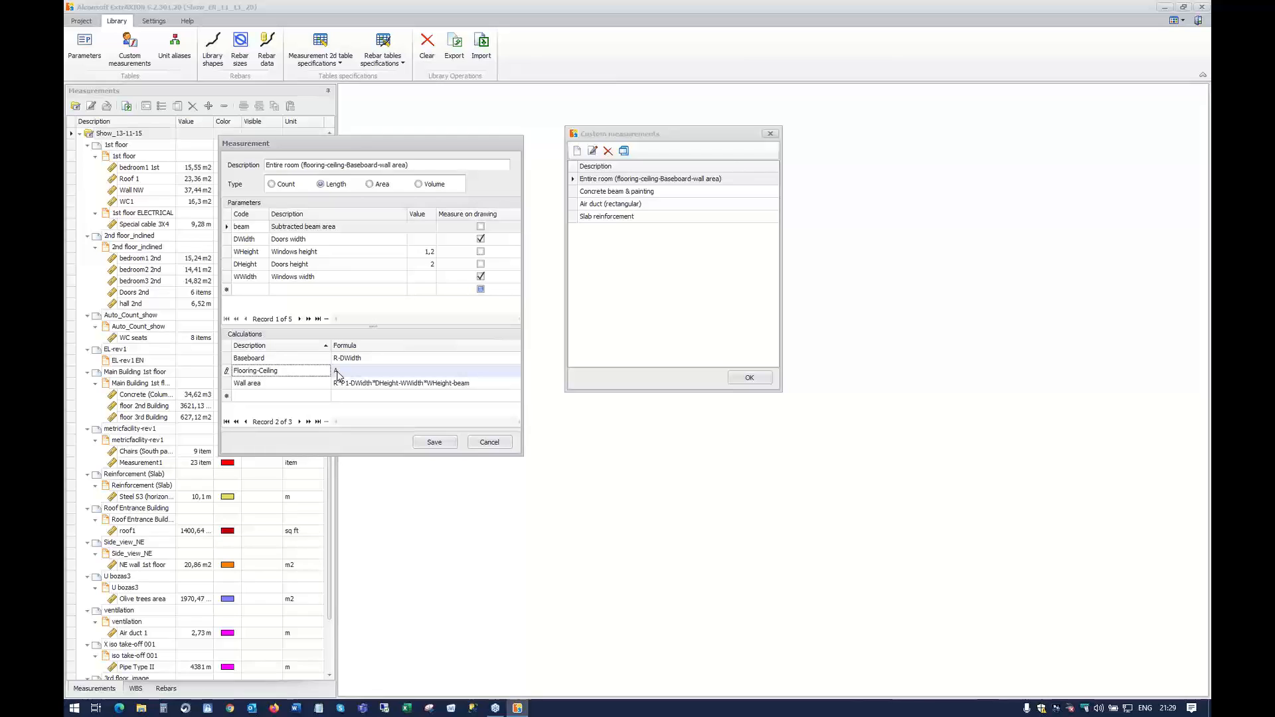
{"action": "mouse_move", "coordinate": [376, 349]}
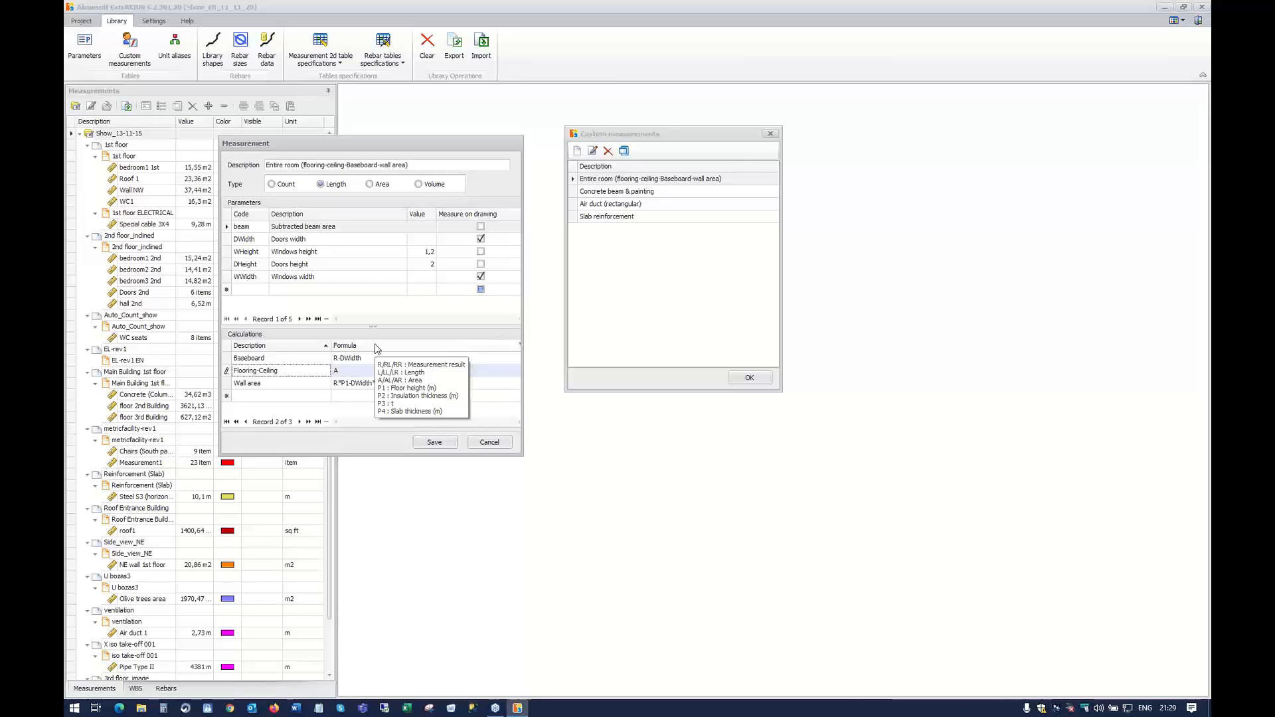
{"action": "left_click", "coordinate": [376, 348]}
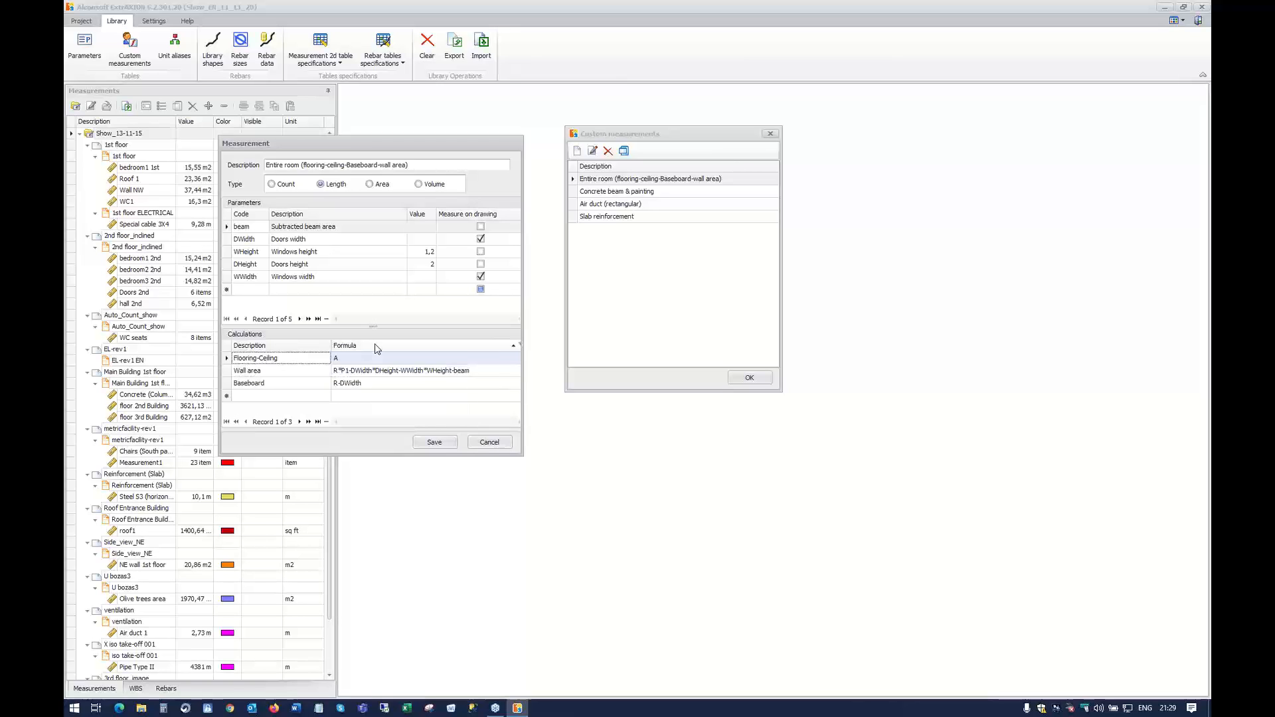
{"action": "left_click", "coordinate": [293, 347]}
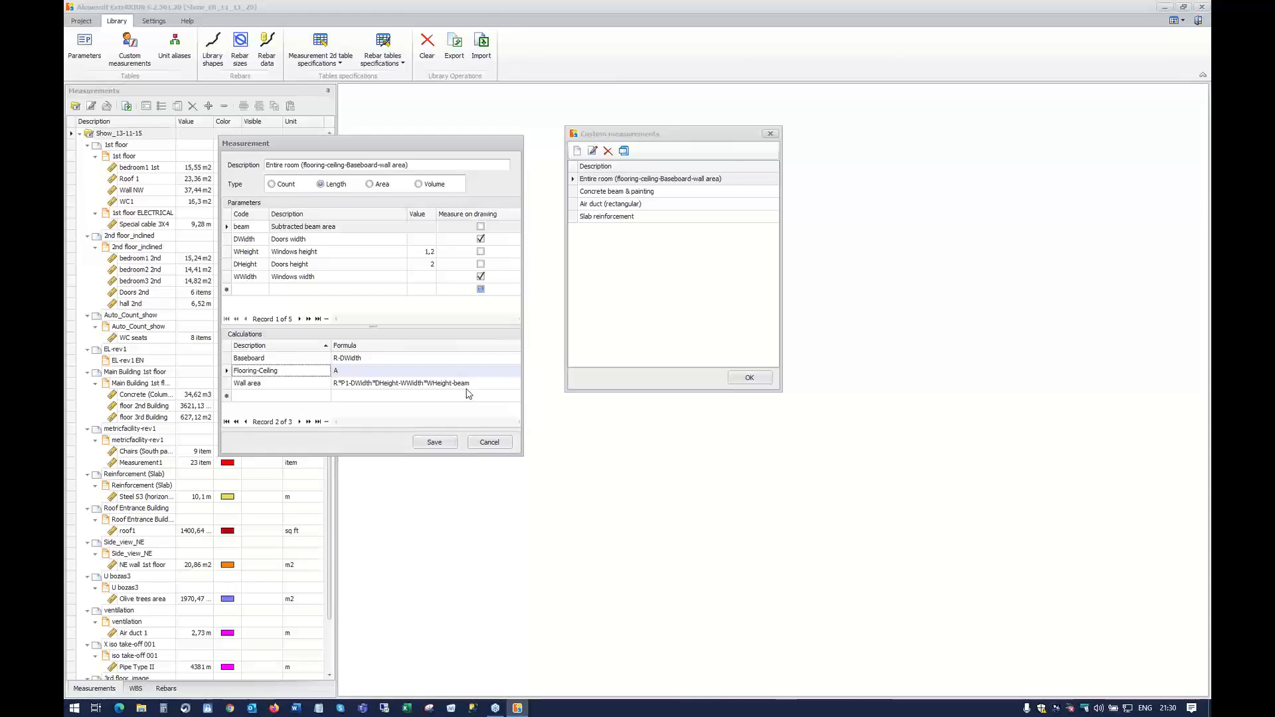
{"action": "left_click", "coordinate": [436, 443]}
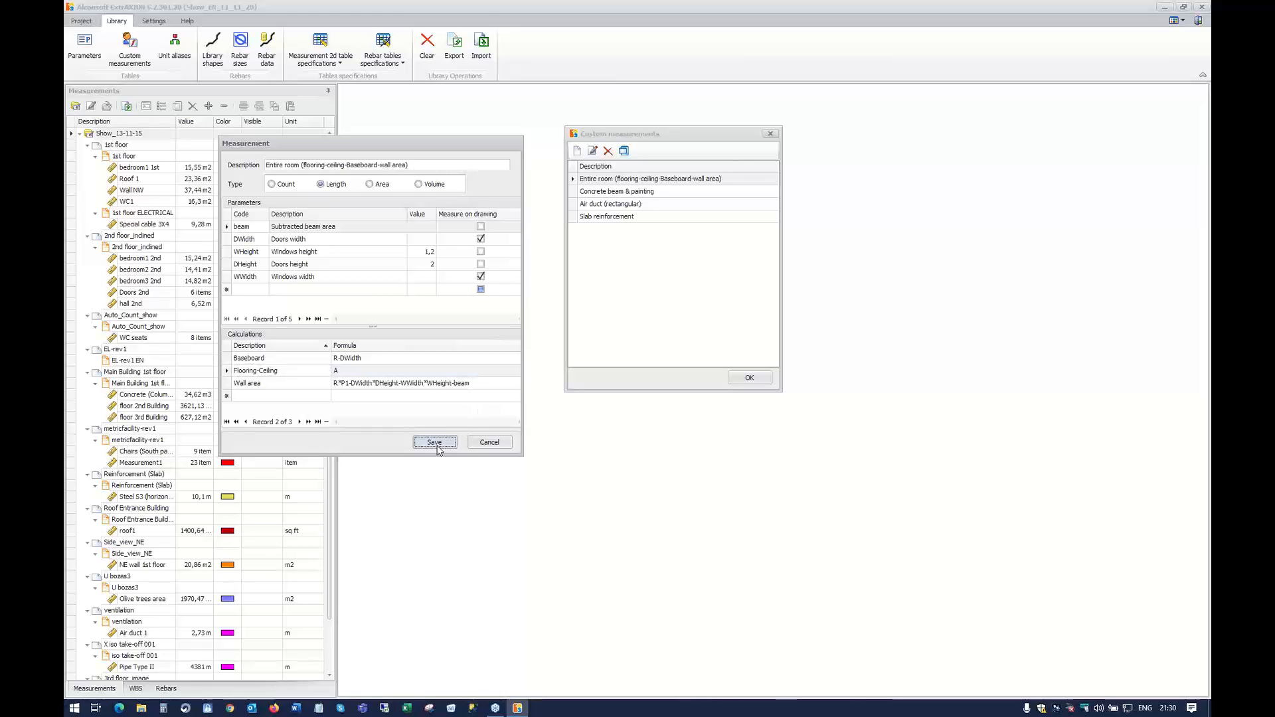
{"action": "left_click", "coordinate": [738, 378]}
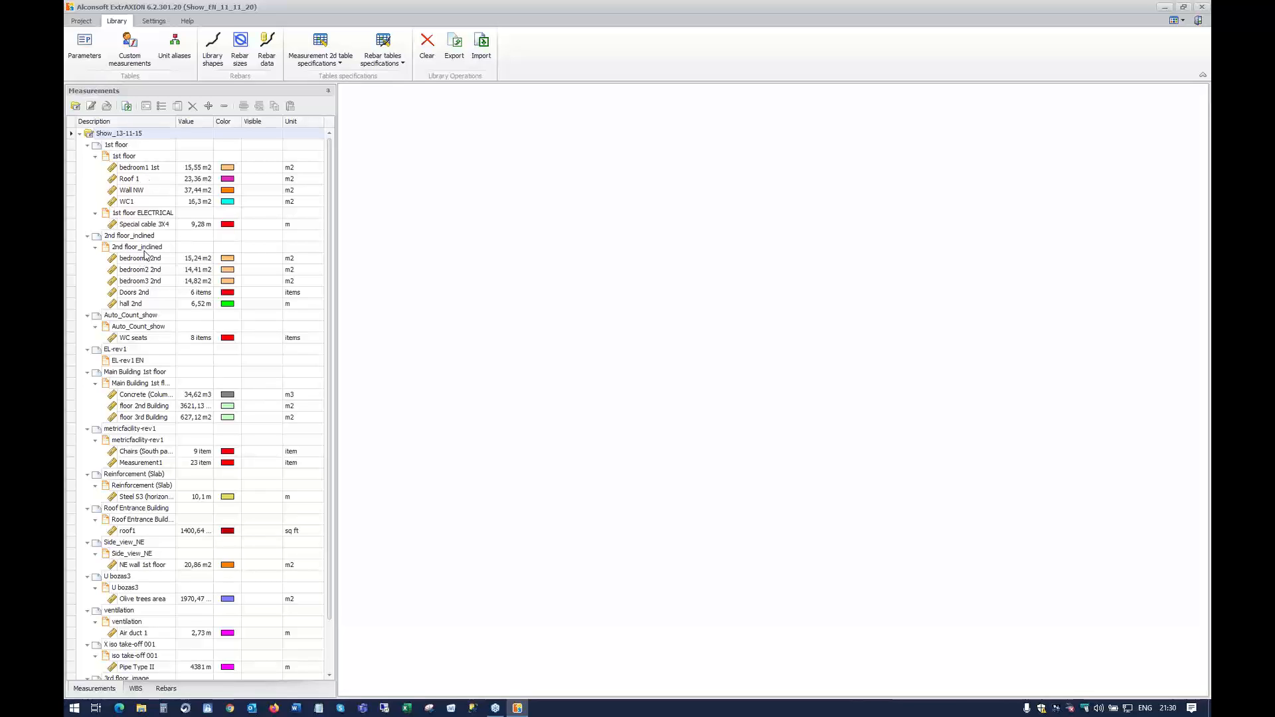
Open the 1st floor sheet and select the WBS items Gypsum board partitioning standard type, Ceramic floor tiles 20x20, Baseboard 10cm and Gypsum board ceiling
{"action": "left_click", "coordinate": [131, 169]}
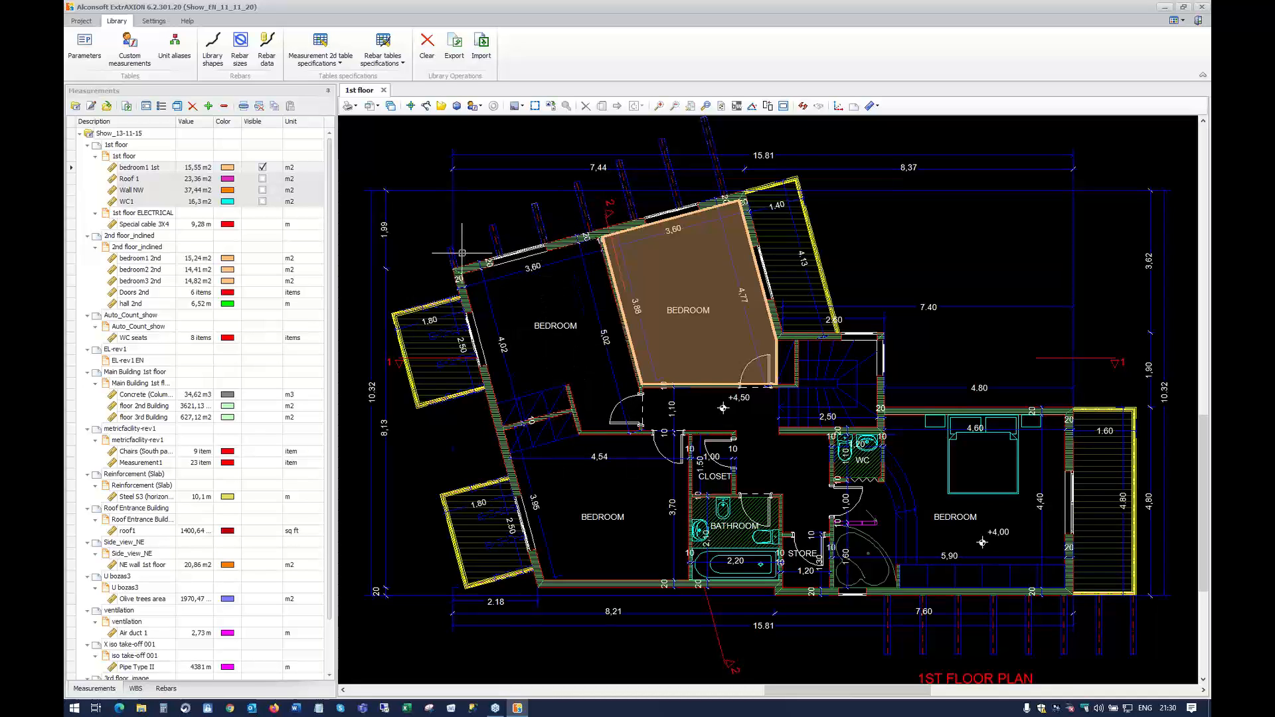
{"action": "left_click", "coordinate": [135, 689]}
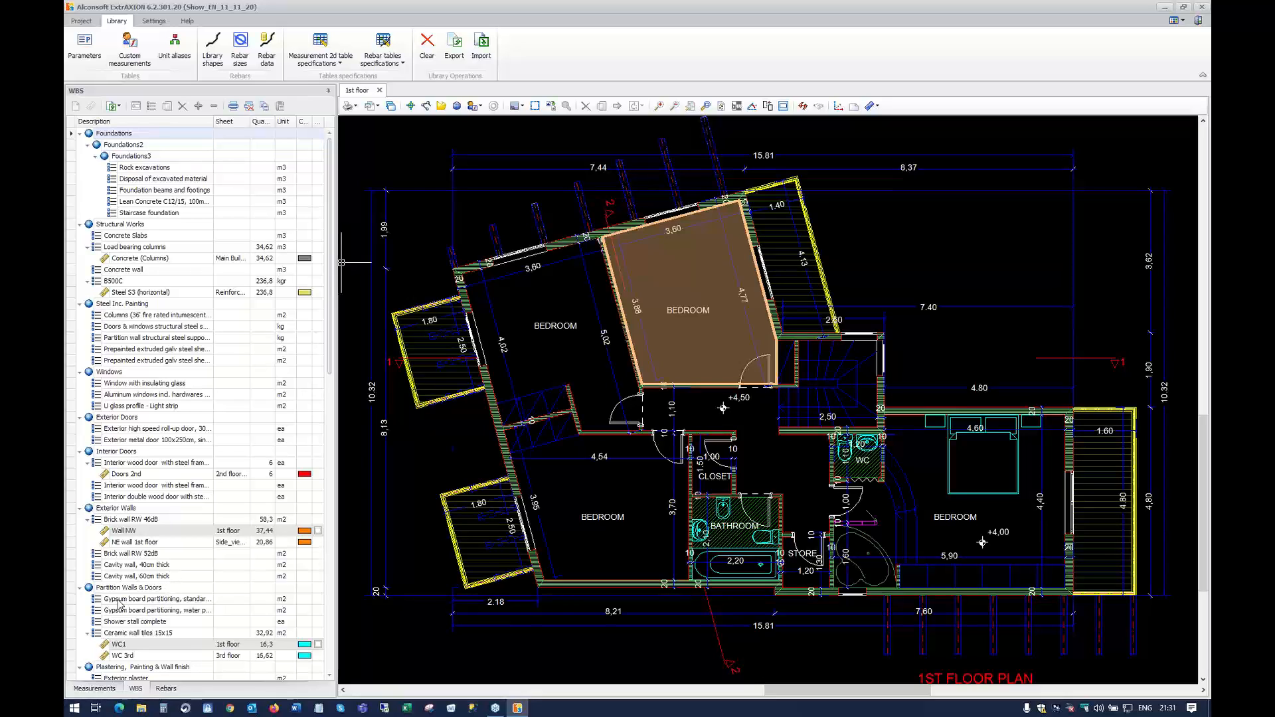
{"action": "left_click", "coordinate": [118, 601]}
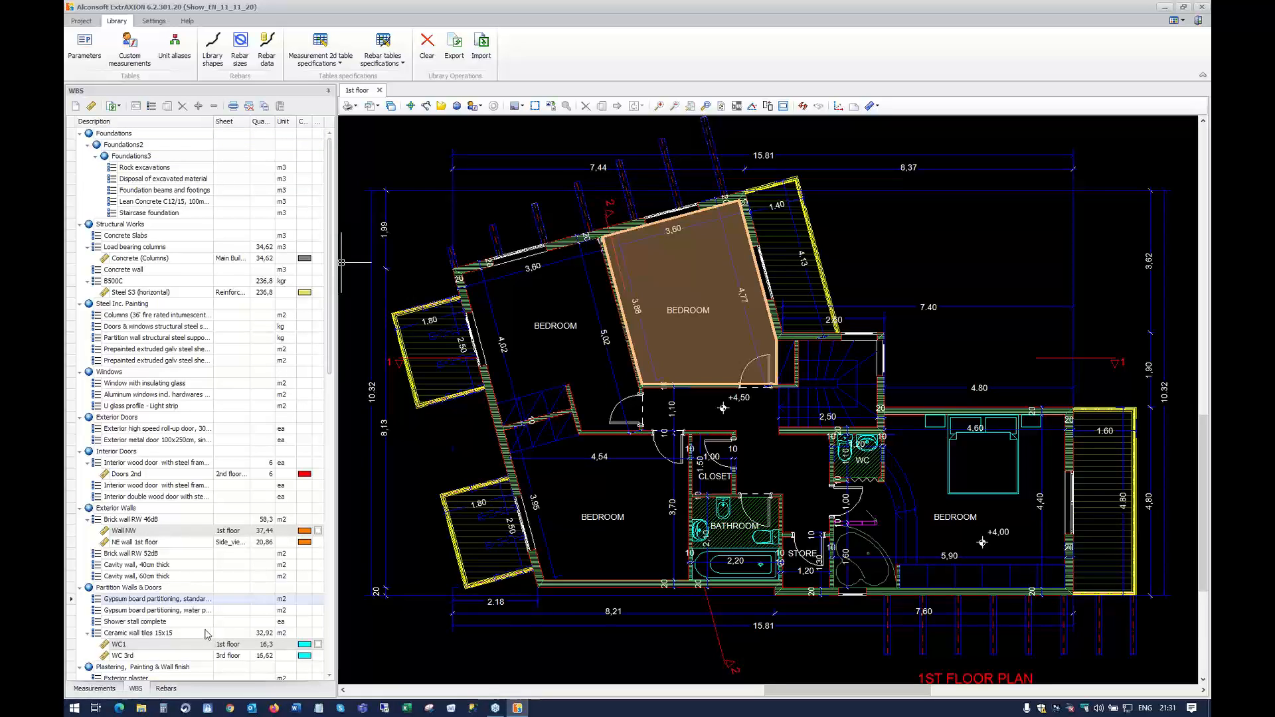
{"action": "scroll", "coordinate": [225, 574], "scroll_direction": "down", "scroll_amount": 2}
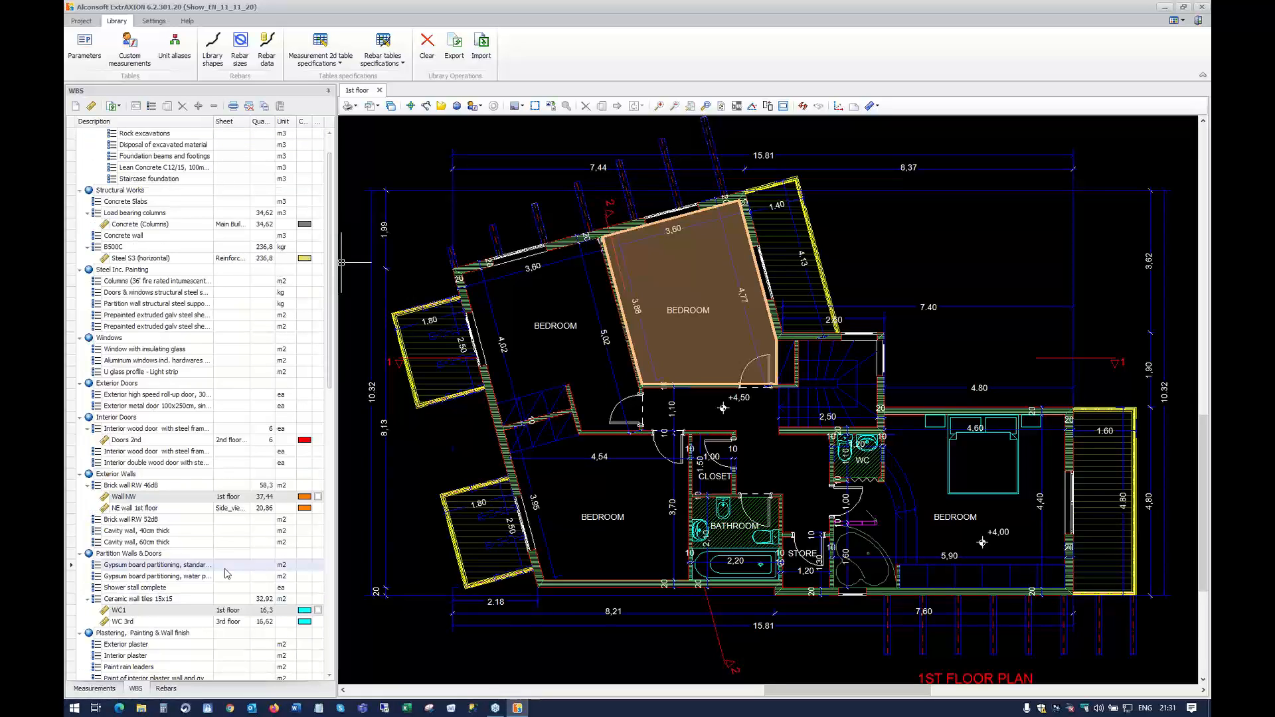
{"action": "scroll", "coordinate": [220, 568], "scroll_direction": "down", "scroll_amount": 2}
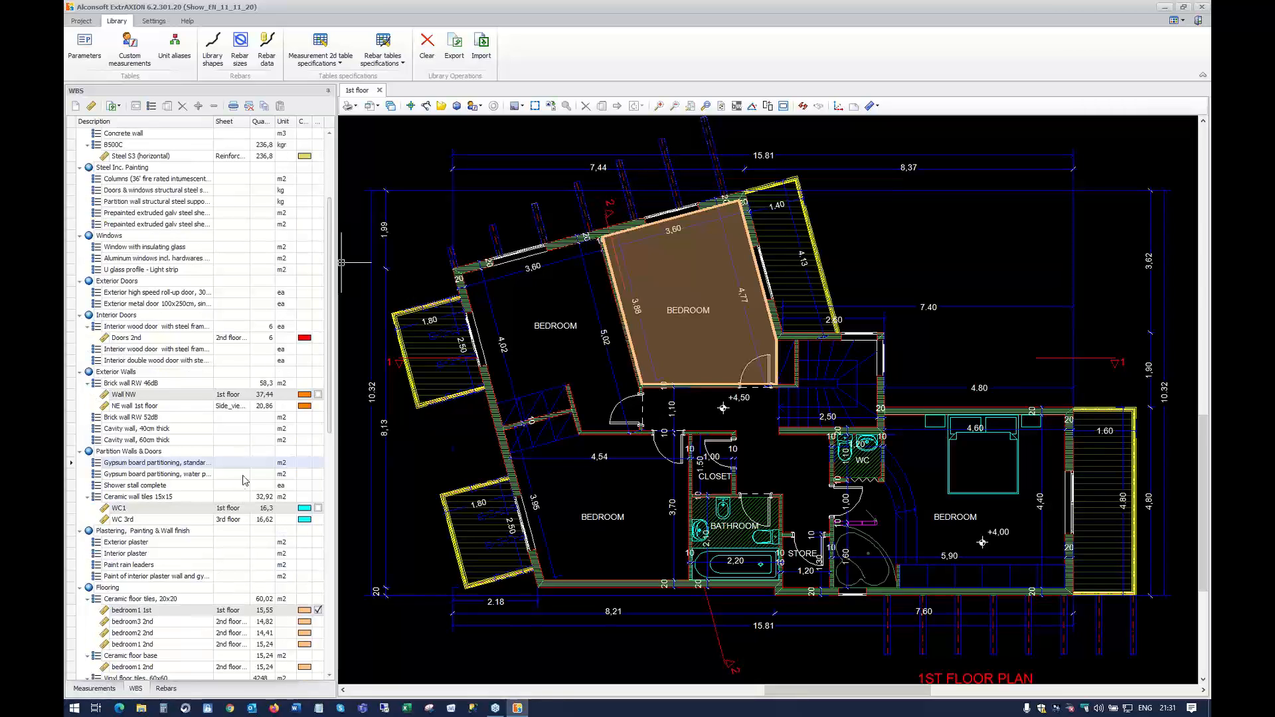
{"action": "left_click", "coordinate": [119, 602]}
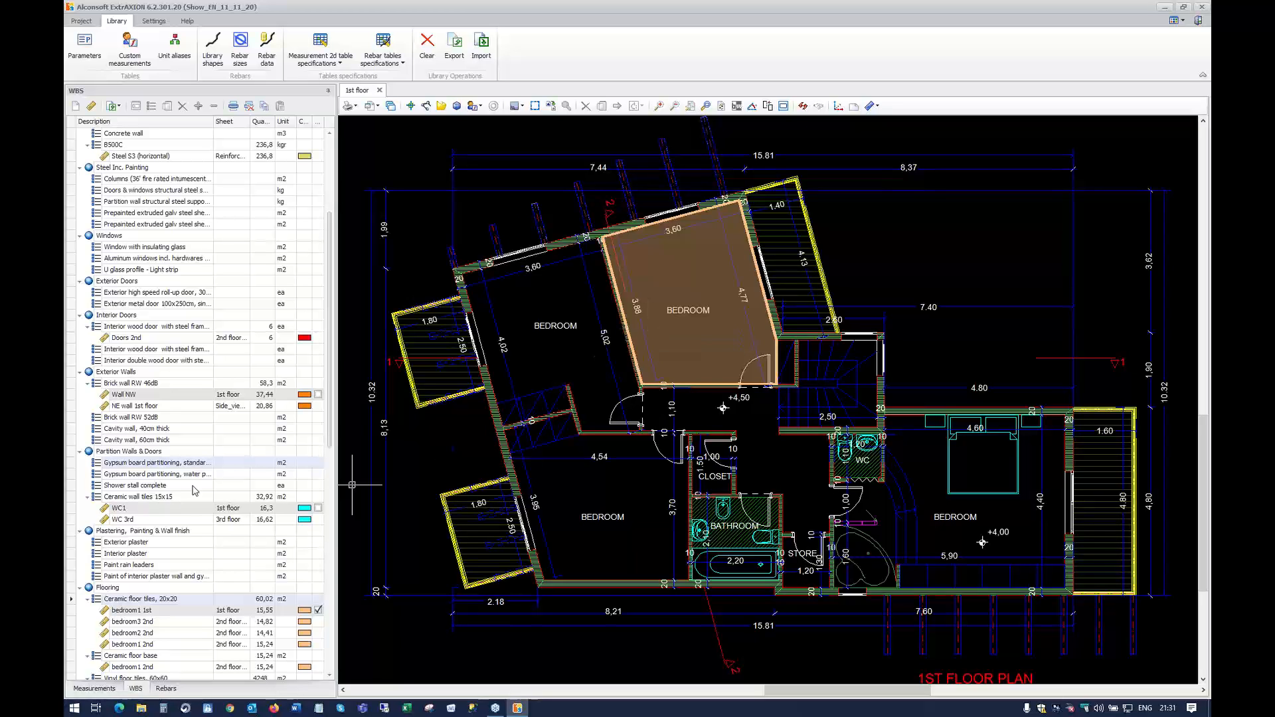
{"action": "scroll", "coordinate": [195, 491], "scroll_direction": "down", "scroll_amount": 3}
{"action": "scroll", "coordinate": [196, 487], "scroll_direction": "down", "scroll_amount": 2}
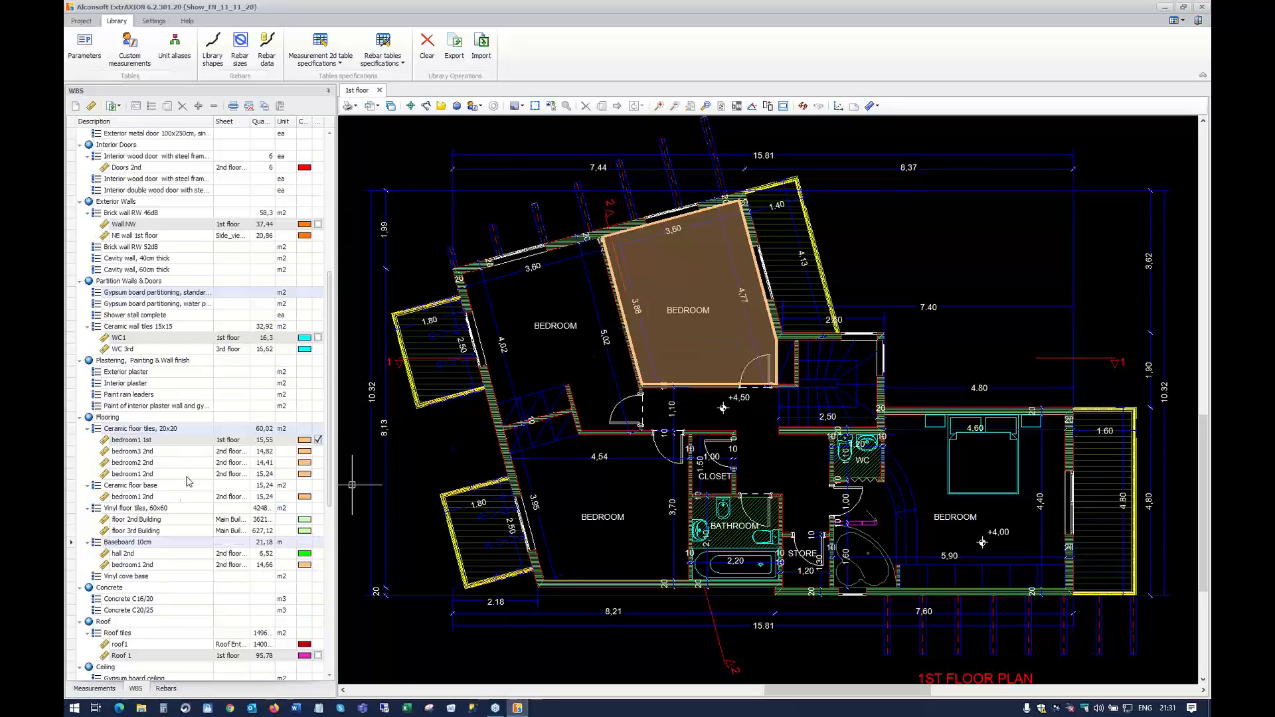
{"action": "scroll", "coordinate": [192, 481], "scroll_direction": "down", "scroll_amount": 2}
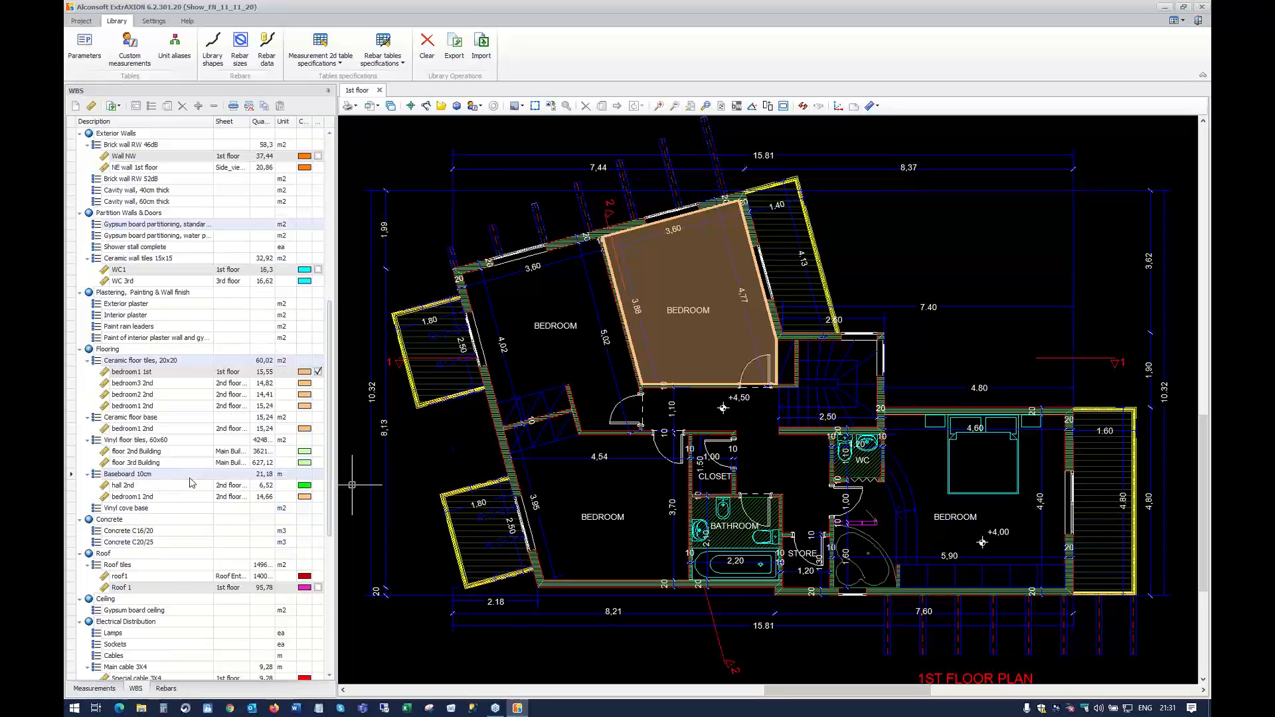
{"action": "scroll", "coordinate": [192, 483], "scroll_direction": "down", "scroll_amount": 3}
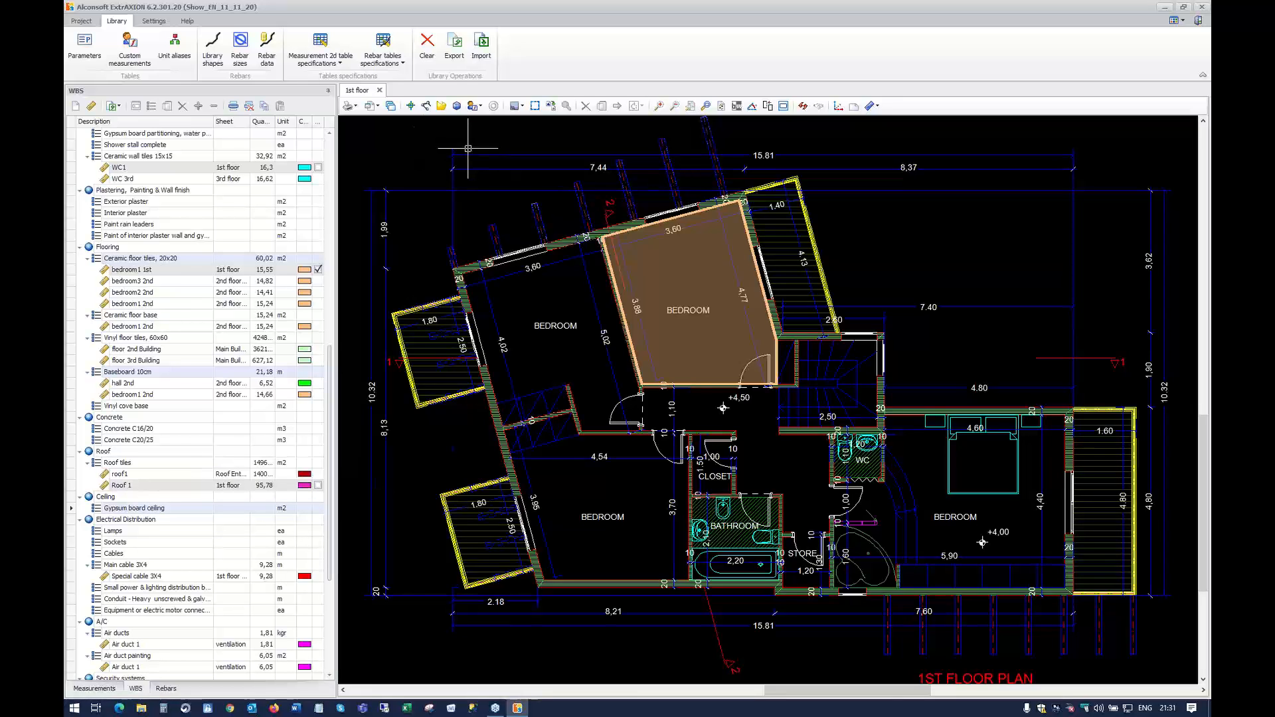
Start an Entire room (flooring-ceiling-Baseboard-wall area) custom measurement and name it ROOM 2
{"action": "left_click", "coordinate": [476, 106]}
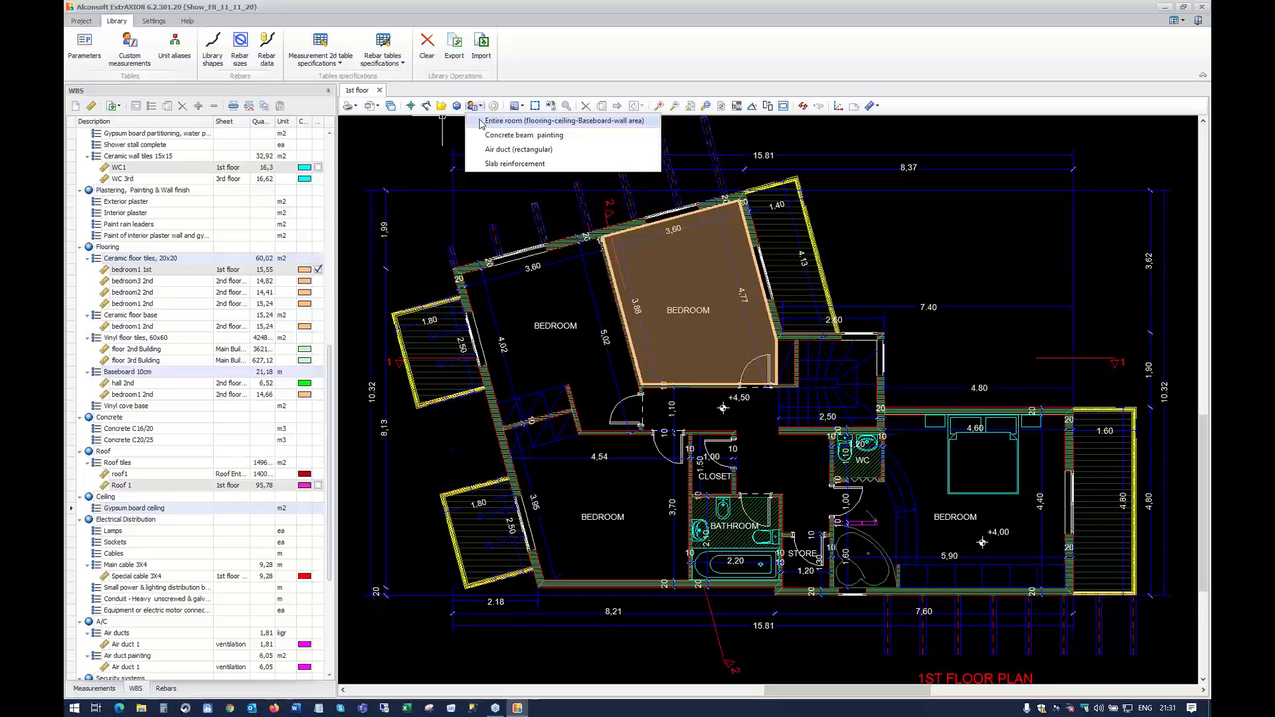
{"action": "left_click", "coordinate": [482, 121]}
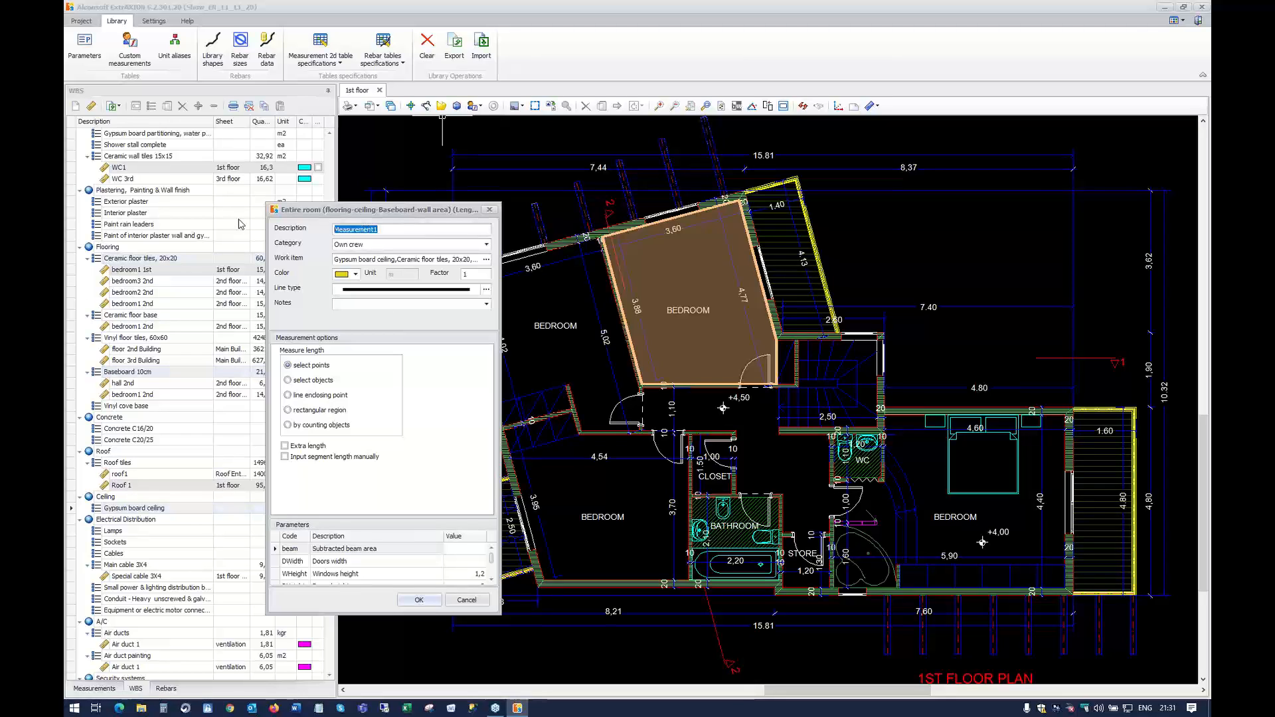
{"action": "type", "text": "ROOm 2"}
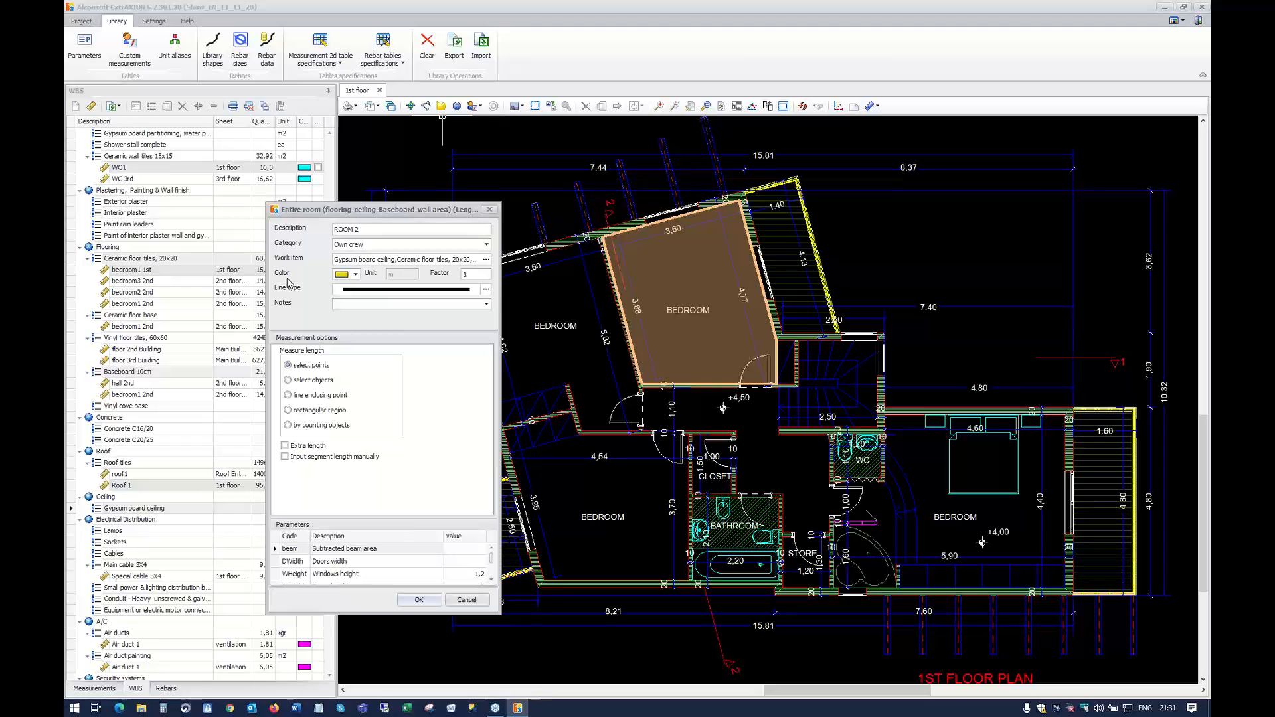
In ROOM 2's WBS associations, set the formula A for Ceramic floor tiles, 20x20 and A-0,2*L for Gypsum board ceiling
{"action": "left_click", "coordinate": [486, 260]}
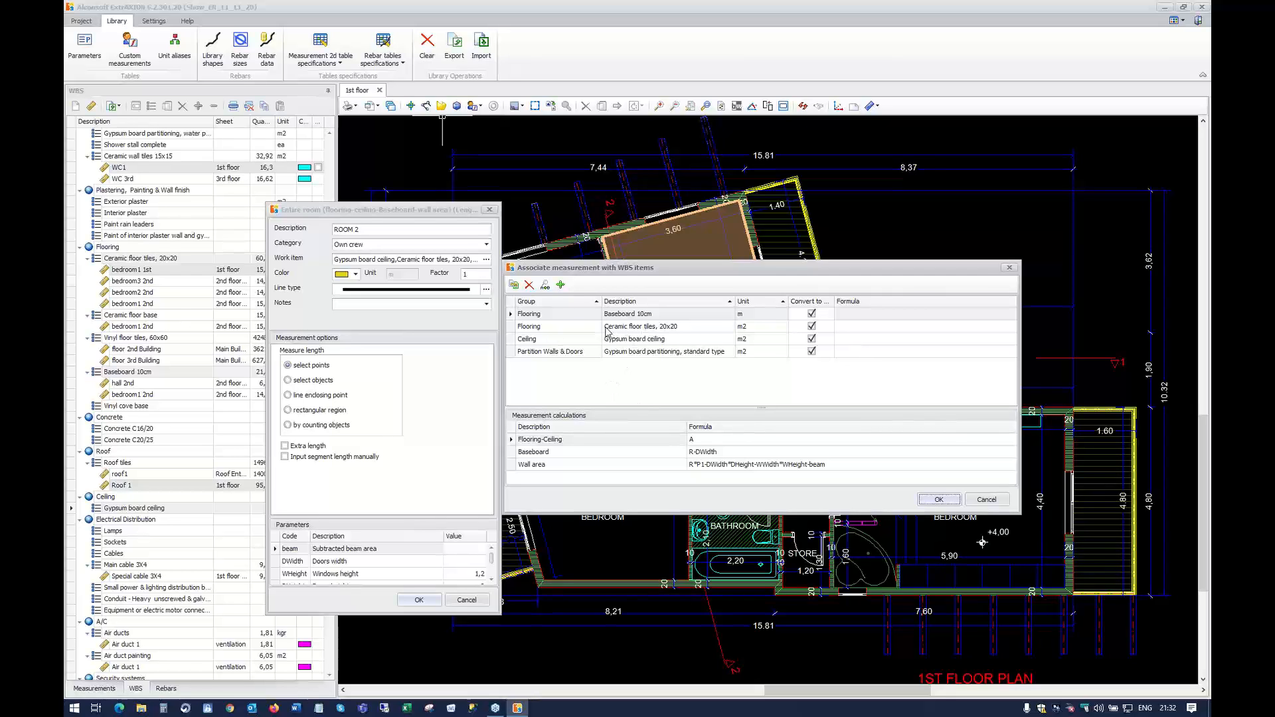
{"action": "left_click", "coordinate": [846, 327]}
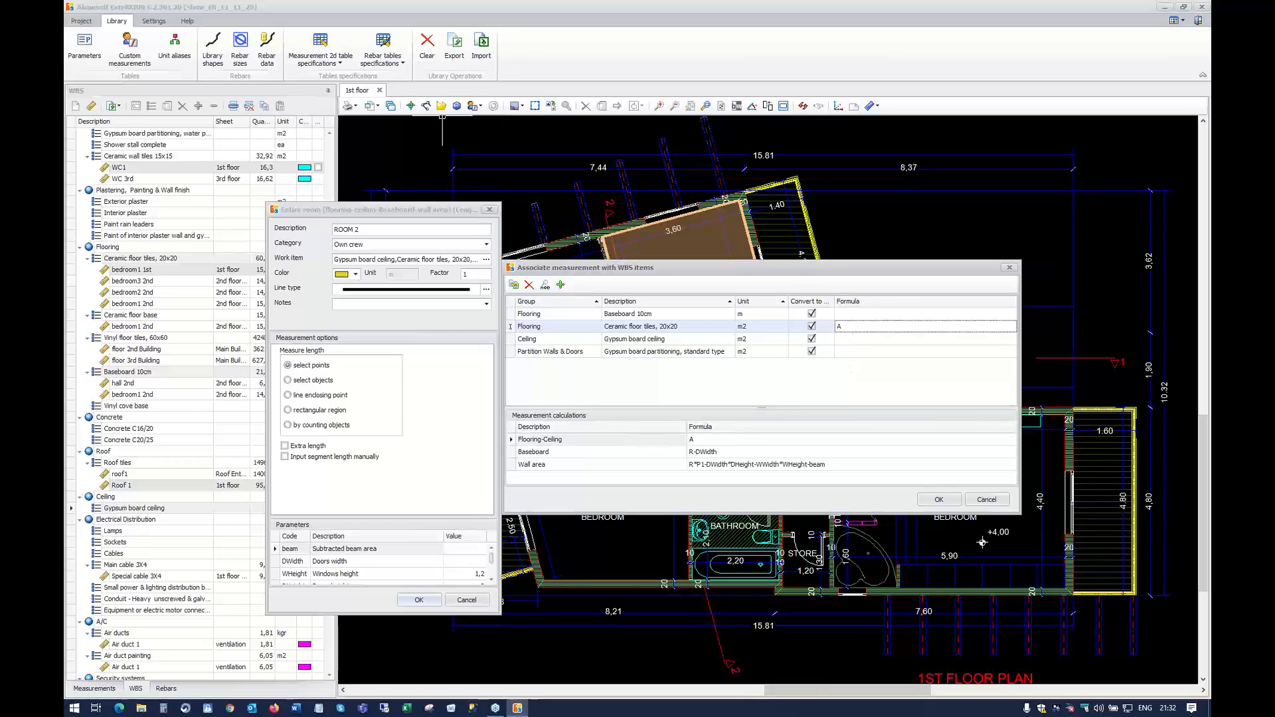
{"action": "left_click", "coordinate": [841, 340]}
{"action": "type", "text": "A"}
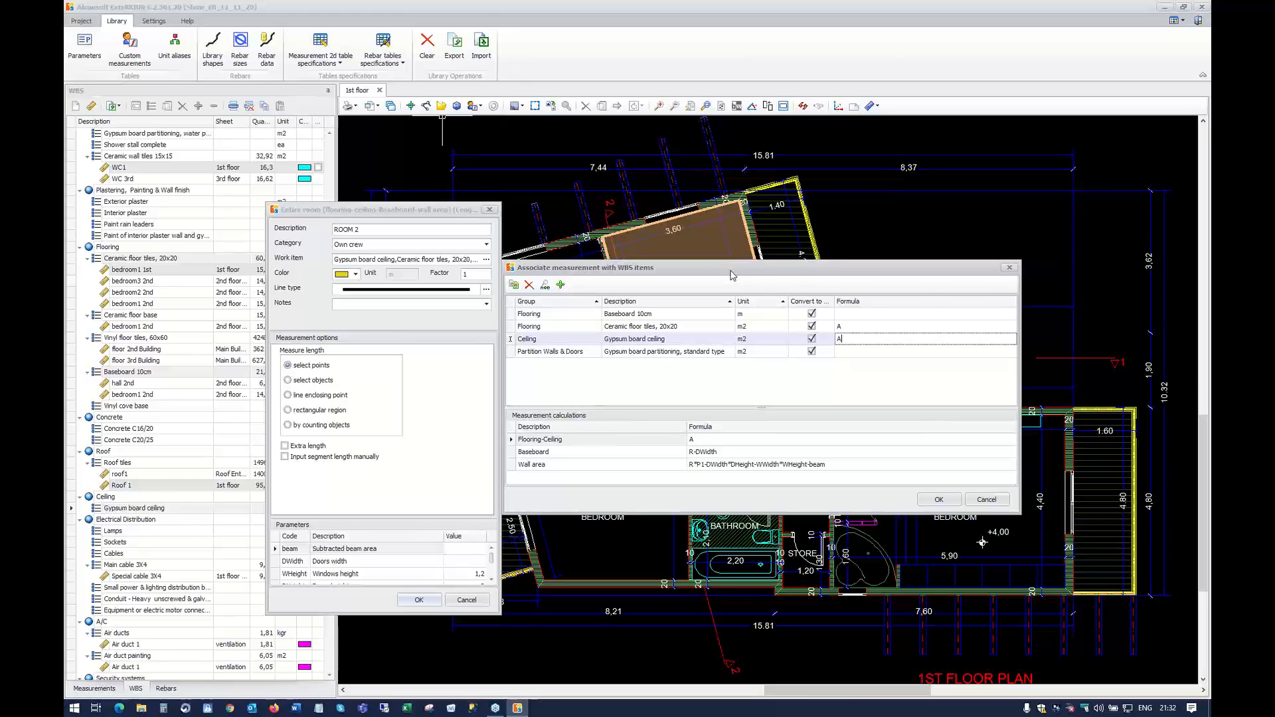
{"action": "left_click_drag", "start_coordinate": [734, 276], "coordinate": [762, 452]}
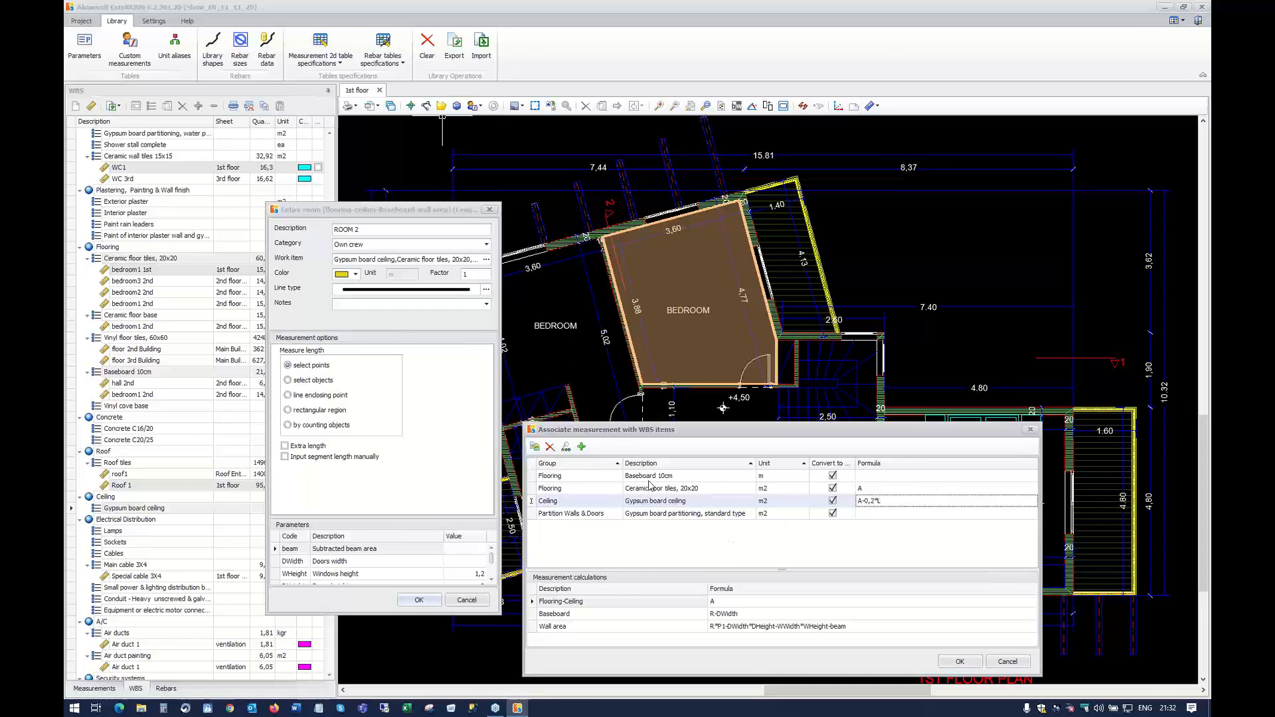
Assign the Baseboard formula R-DWidth to Baseboard 10cm and the Wall area formula to Gypsum board partitioning, and accept the associations
{"action": "left_click", "coordinate": [867, 476]}
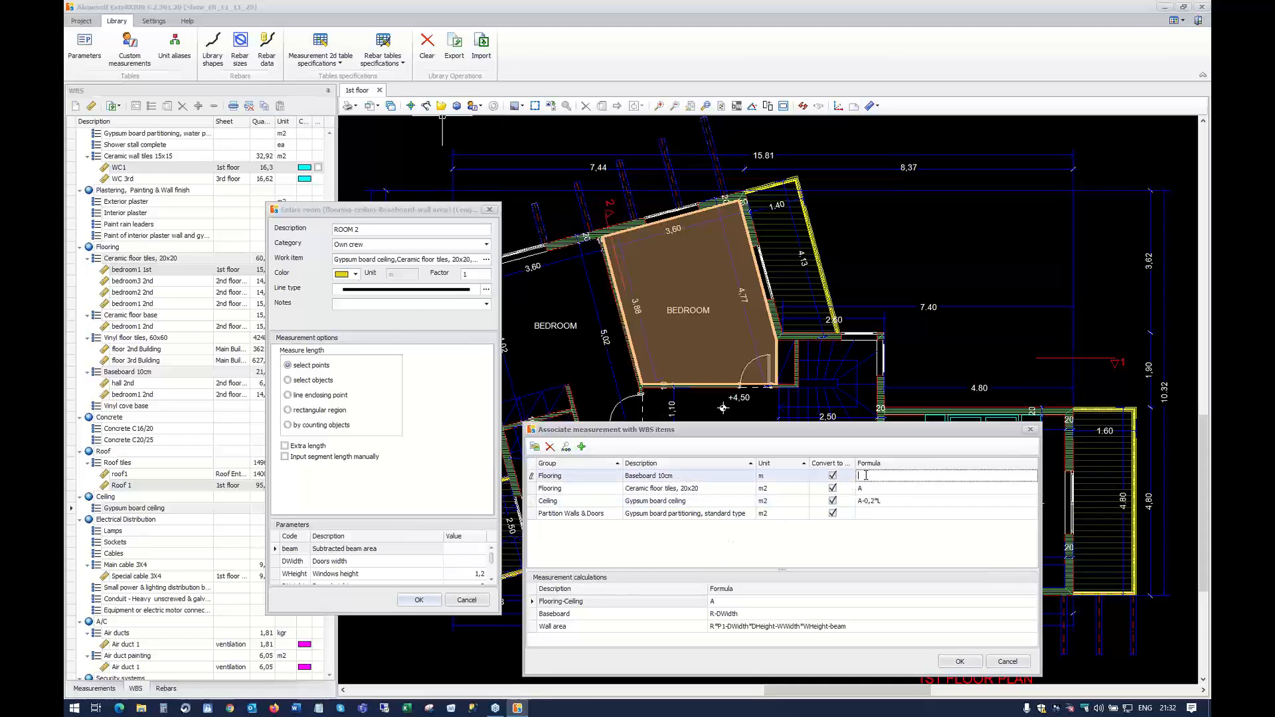
{"action": "double_click", "coordinate": [725, 615]}
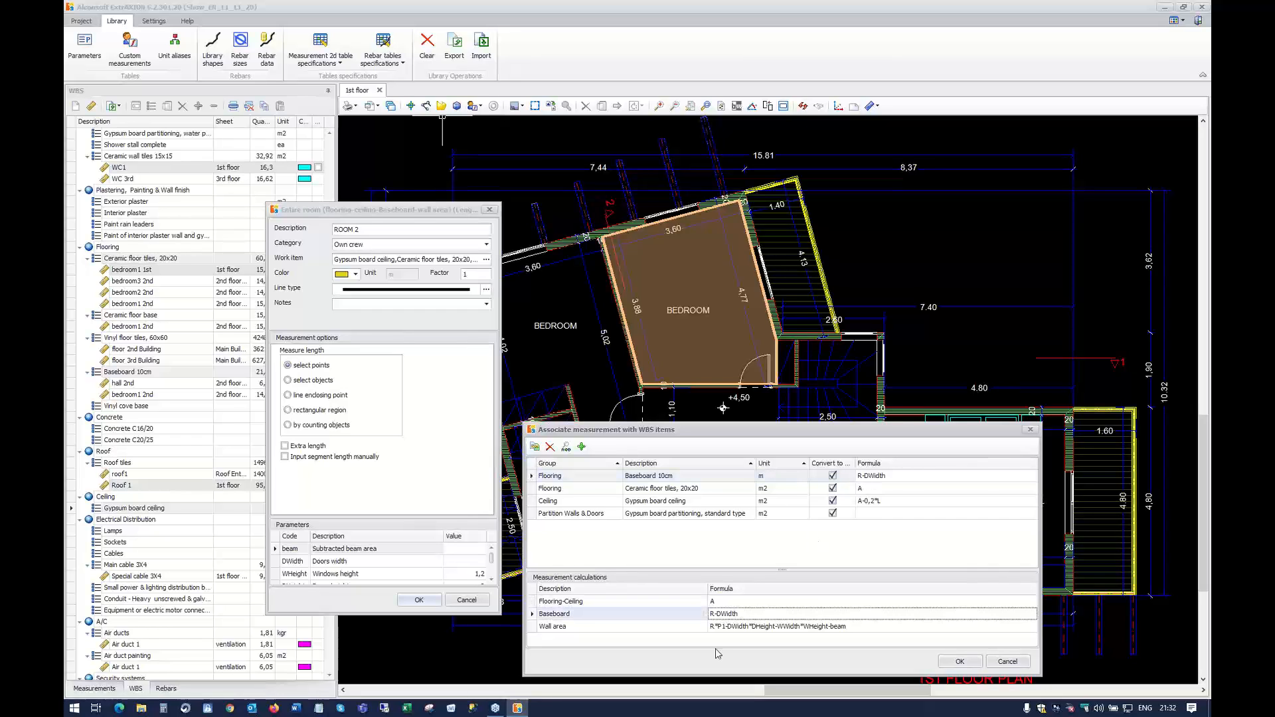
{"action": "left_click", "coordinate": [875, 516]}
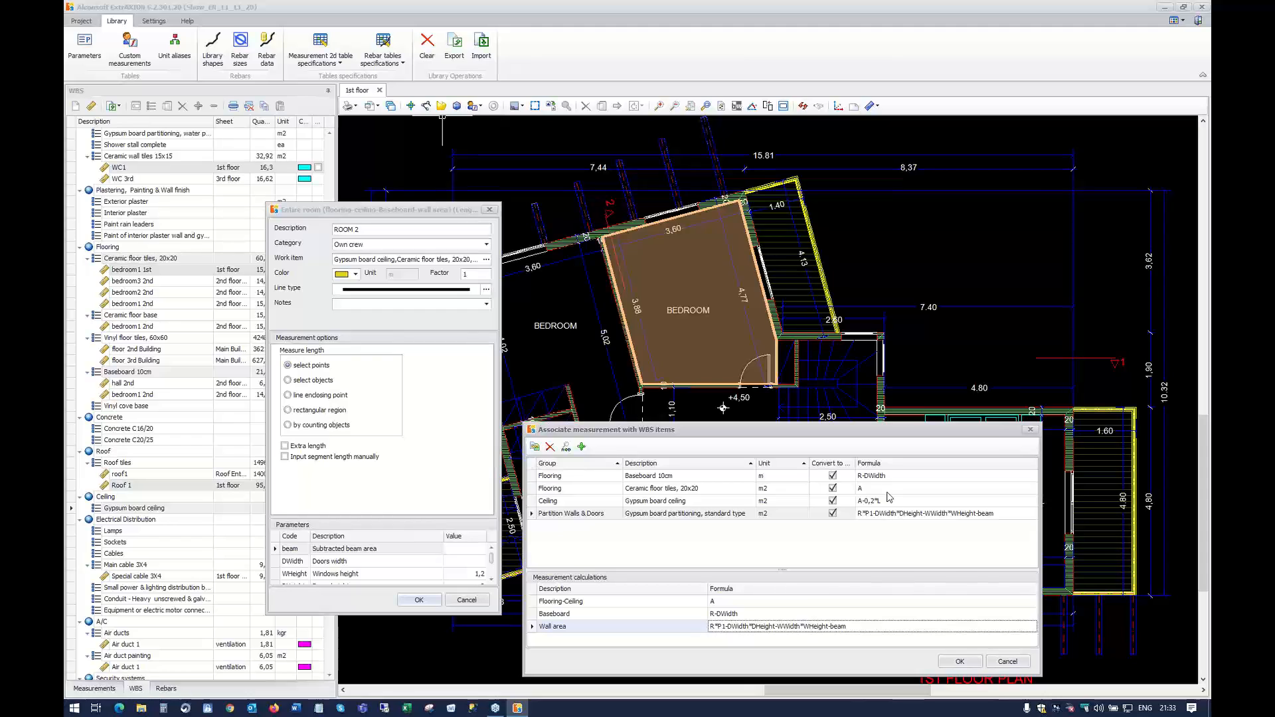
{"action": "left_click", "coordinate": [960, 662]}
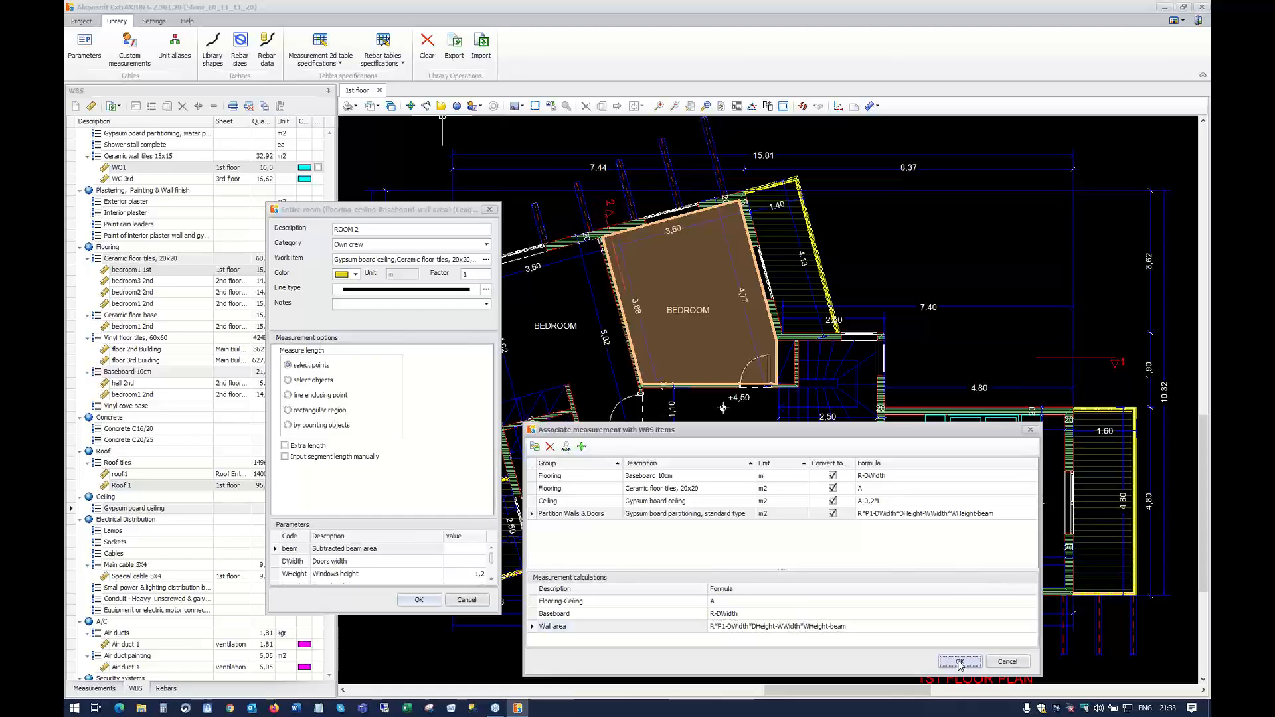
{"action": "left_click", "coordinate": [960, 662]}
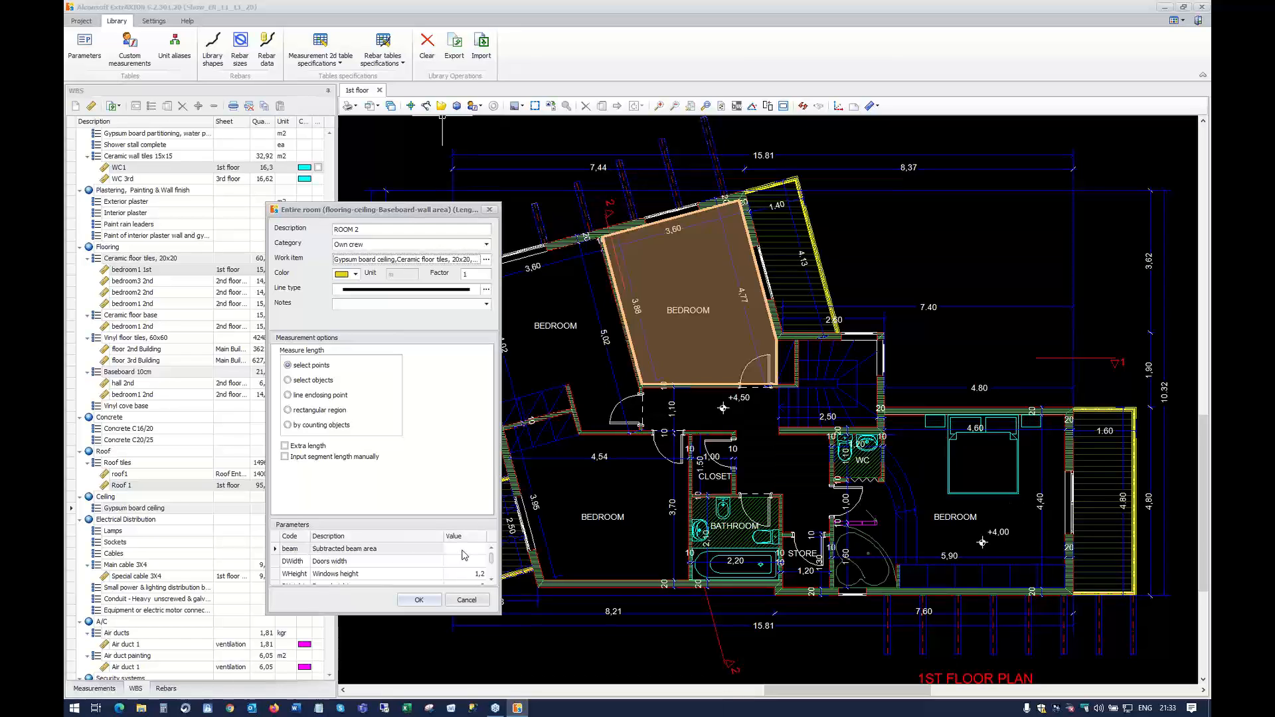
Set ROOM 2's subtracted beam area to 1,24 and pick the doors width of about 0,76 m from the bedroom door opening on the plan
{"action": "left_click", "coordinate": [463, 550]}
{"action": "type", "text": "1,24"}
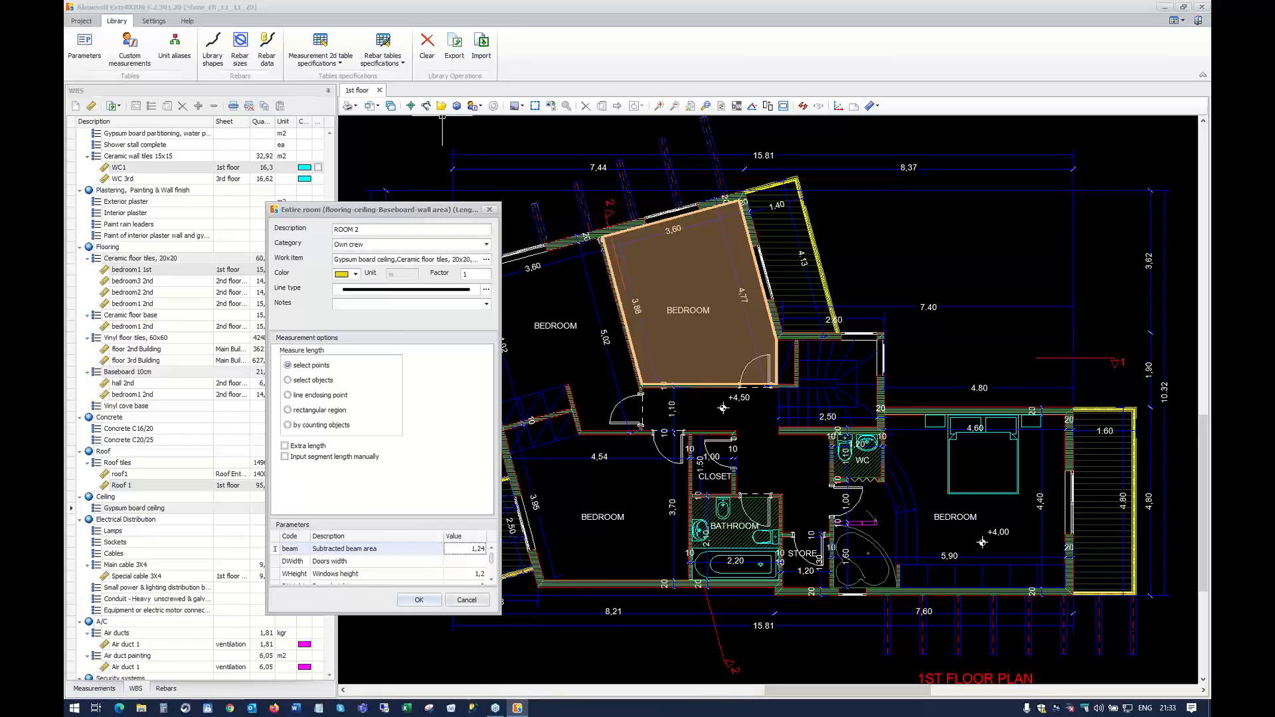
{"action": "left_click", "coordinate": [465, 562]}
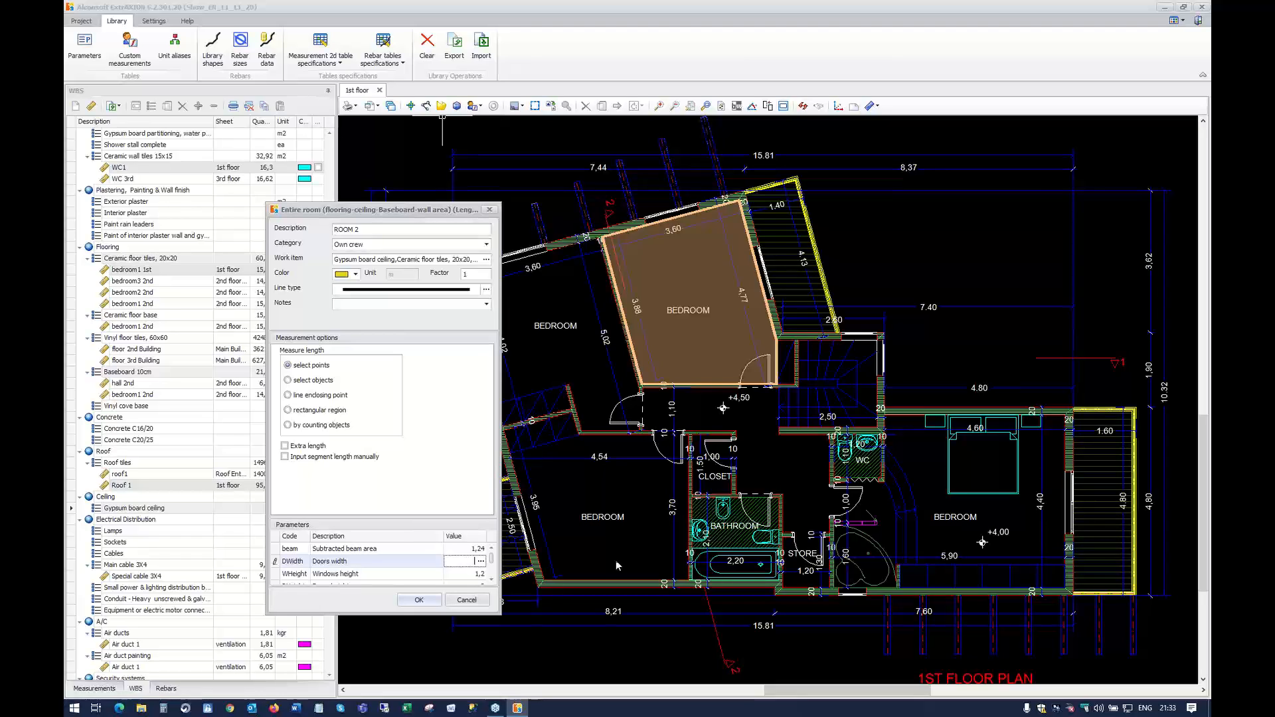
{"action": "left_click", "coordinate": [481, 564]}
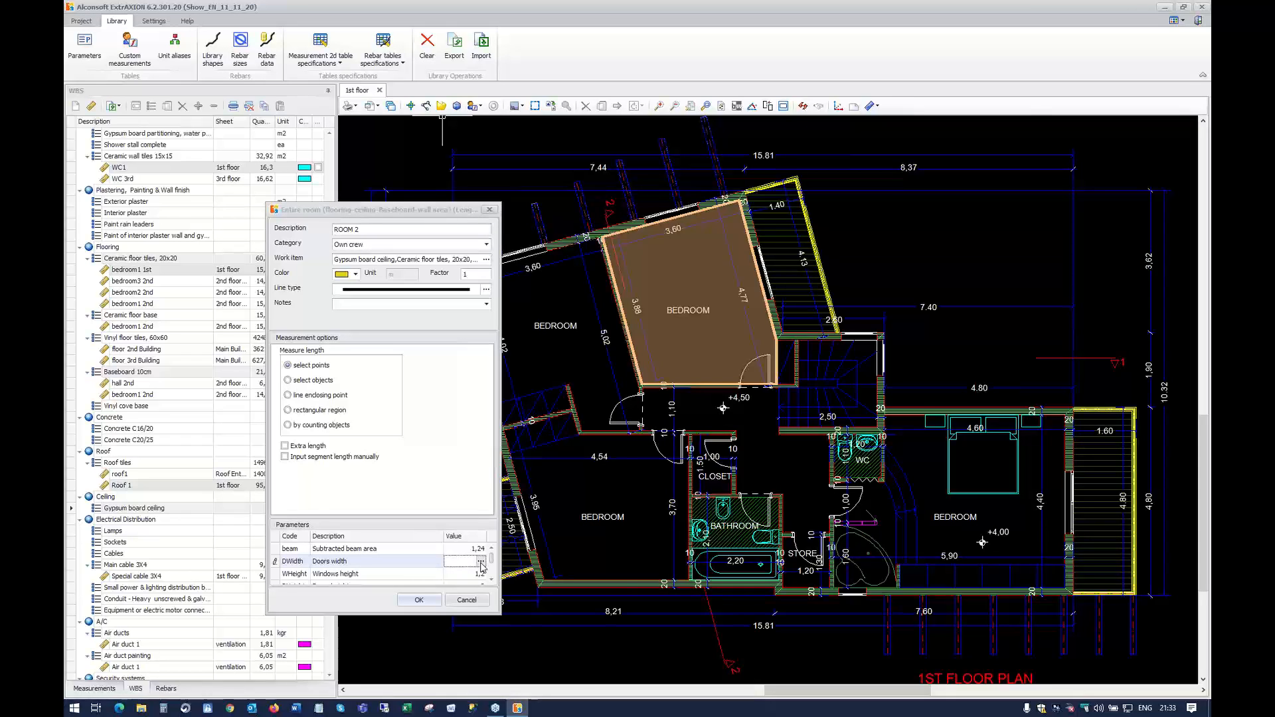
{"action": "left_click", "coordinate": [663, 397]}
{"action": "left_click", "coordinate": [663, 424]}
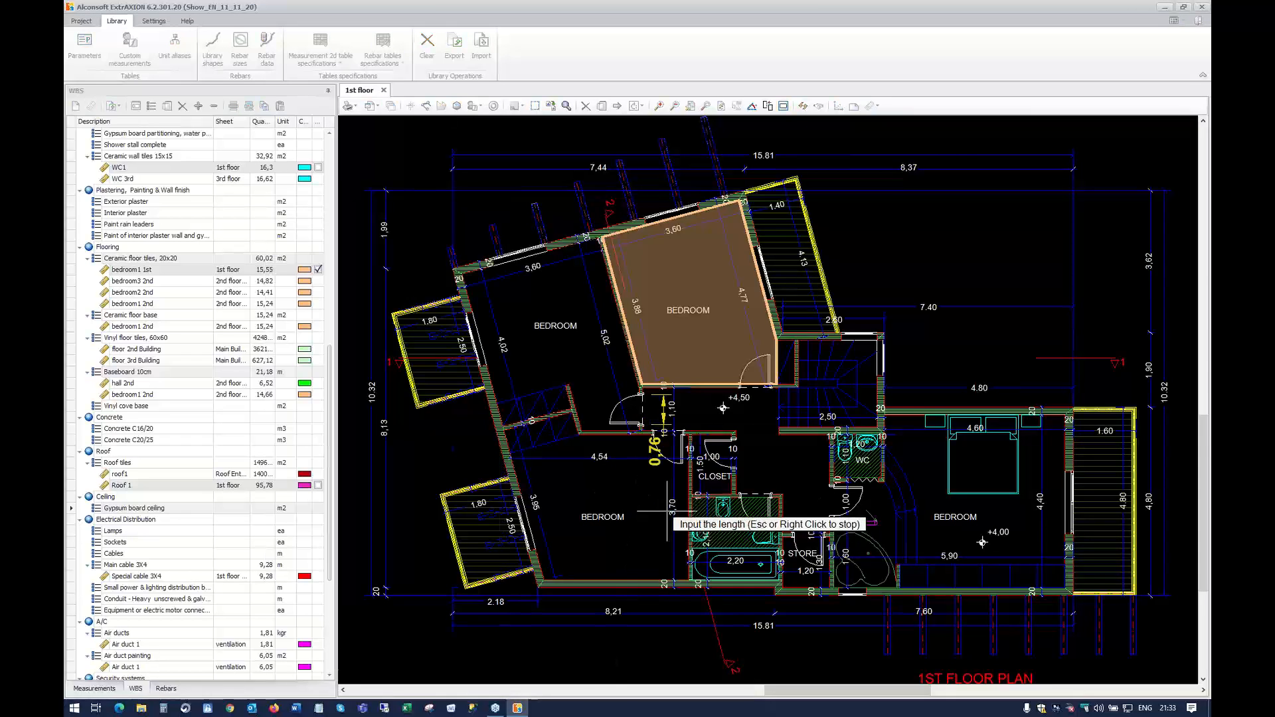
{"action": "right_click", "coordinate": [575, 412]}
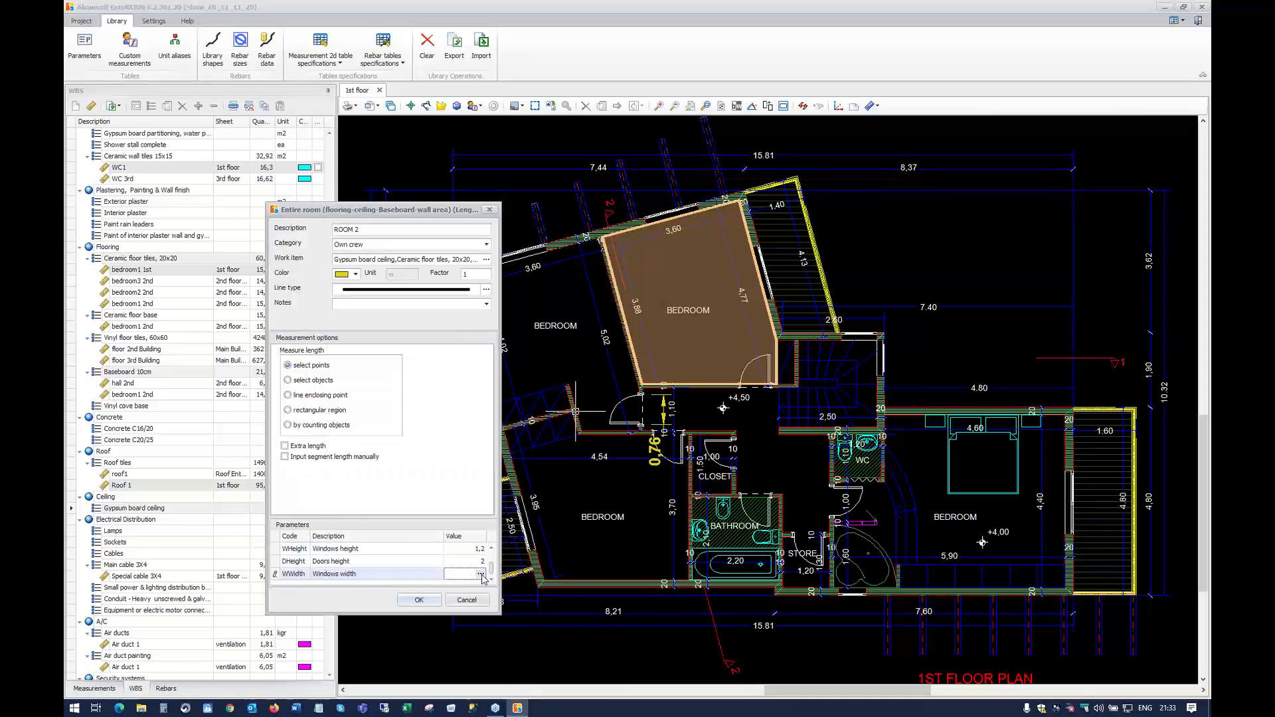
Pick ROOM 2's windows width from the two bedroom windows on the plan, about 1,4 m each, and accept the measurement settings
{"action": "left_click", "coordinate": [482, 575]}
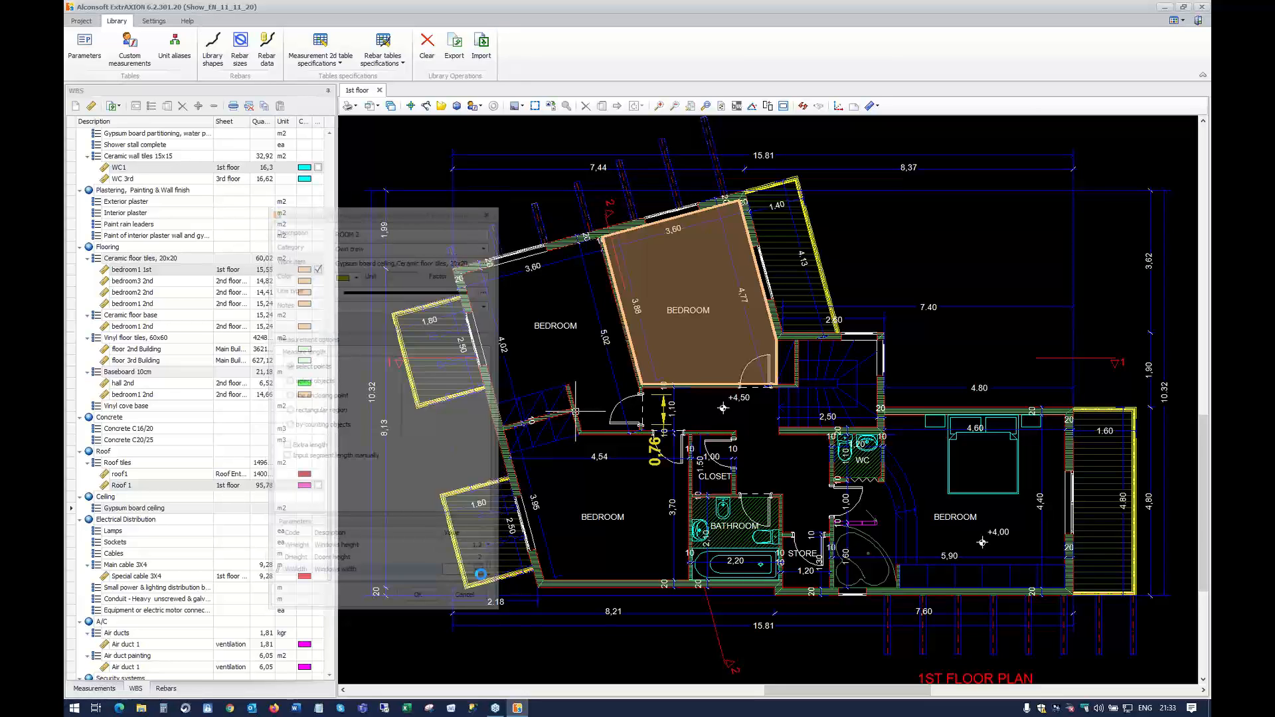
{"action": "left_click", "coordinate": [546, 248]}
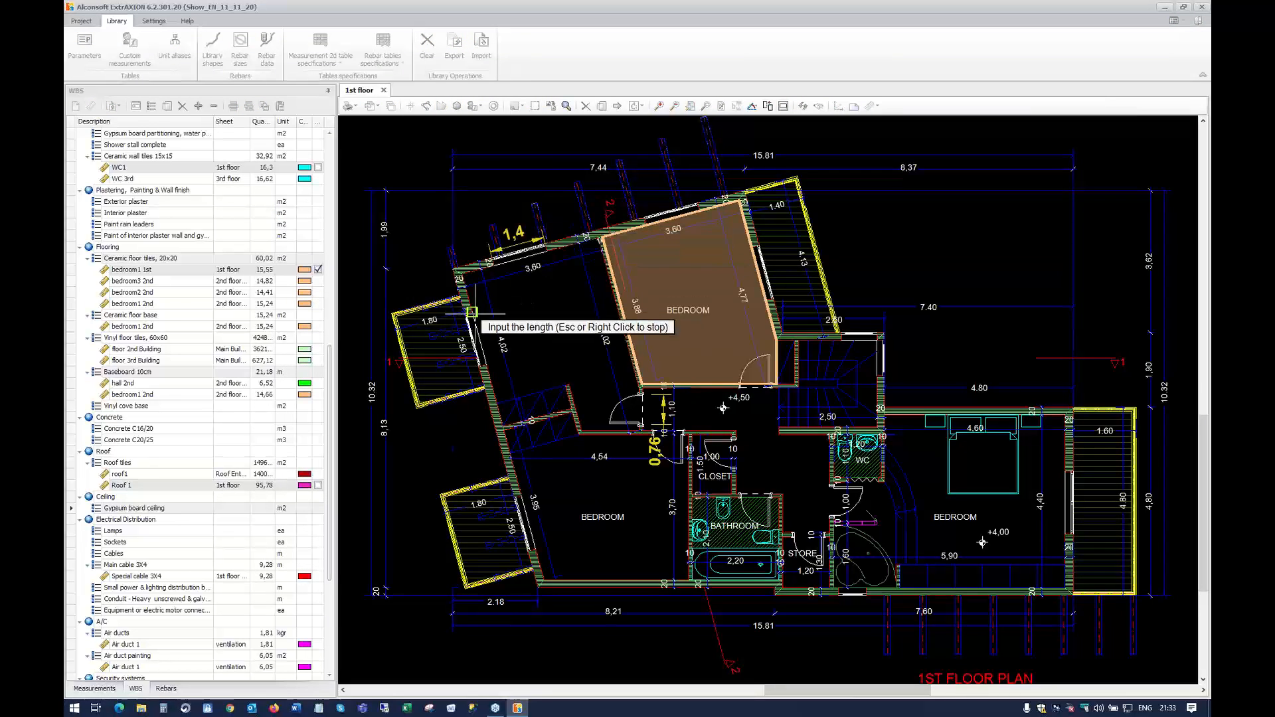
{"action": "left_click", "coordinate": [473, 312]}
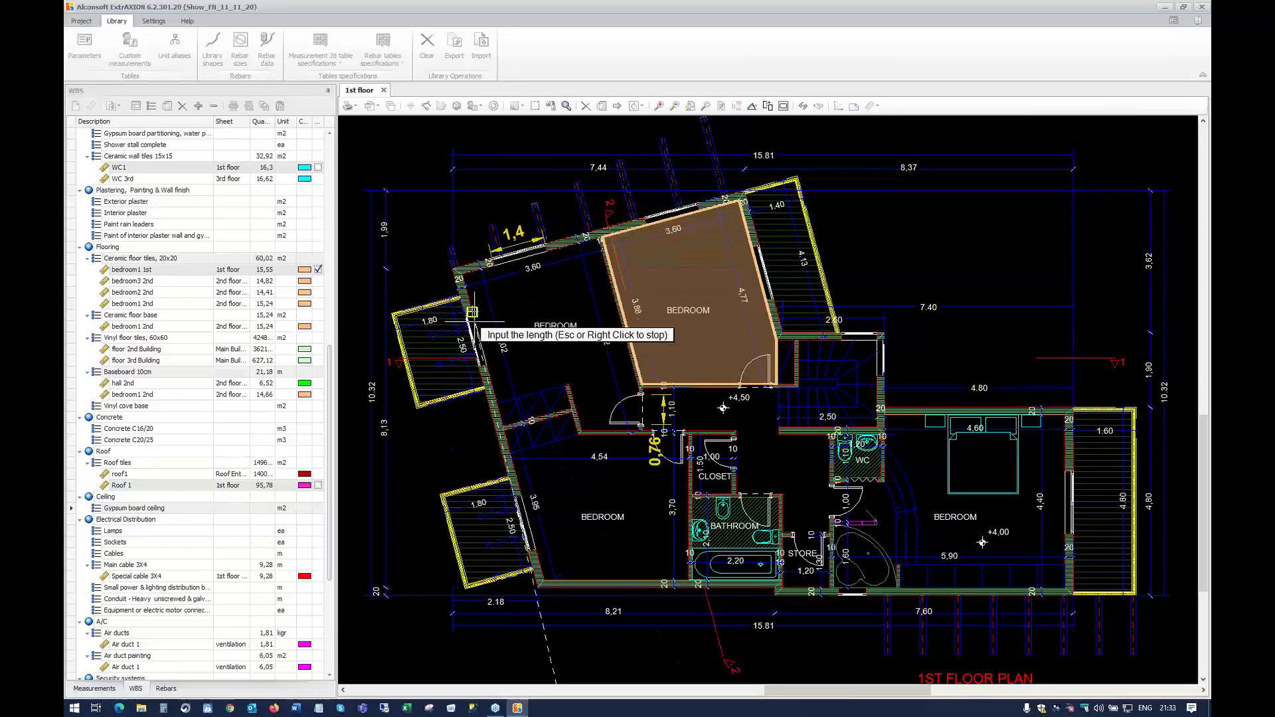
{"action": "left_click", "coordinate": [486, 365]}
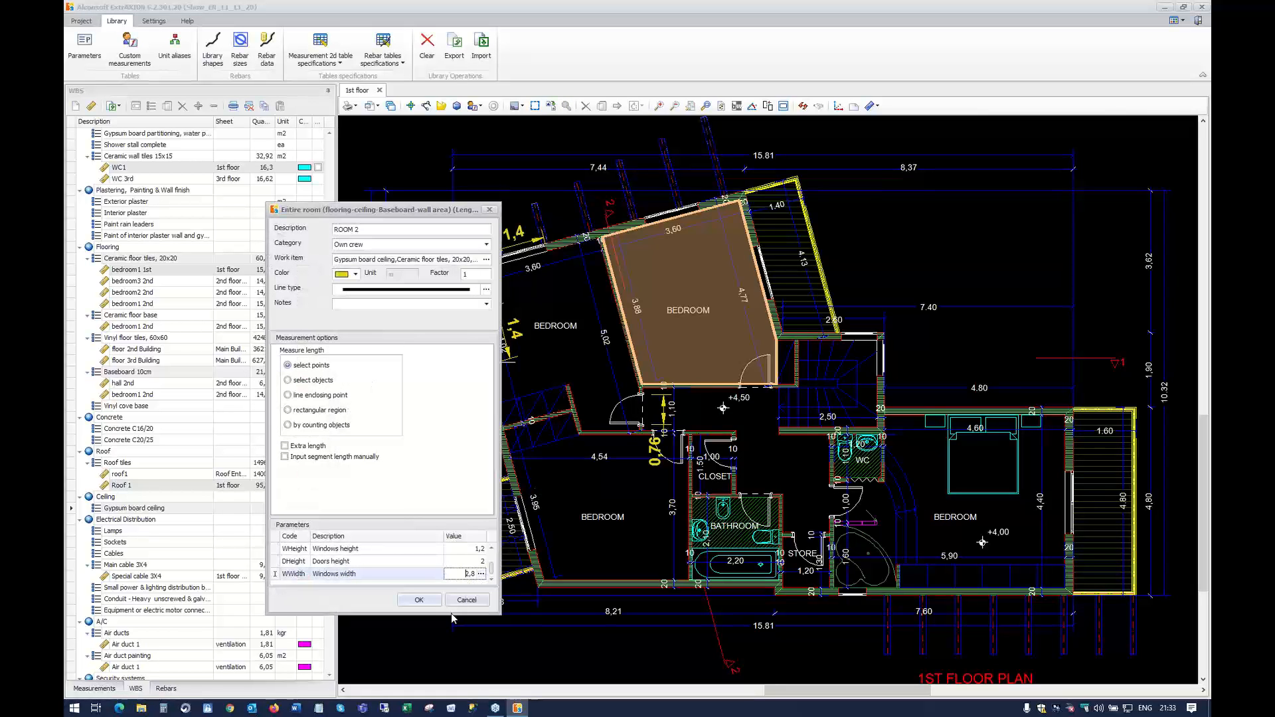
{"action": "left_click", "coordinate": [429, 602]}
{"action": "left_click", "coordinate": [428, 601]}
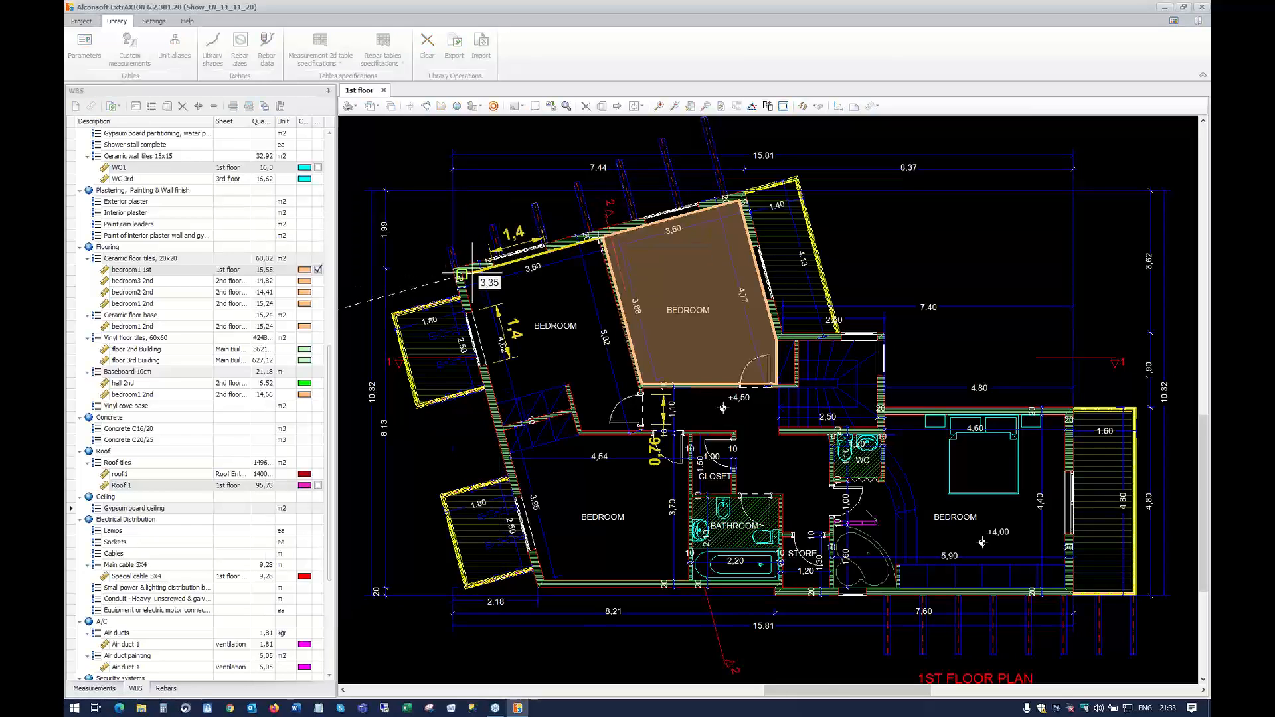
Trace ROOM 2's outline along the inner wall corners of the bedroom beside the shaded one and close it
{"action": "left_click", "coordinate": [461, 273]}
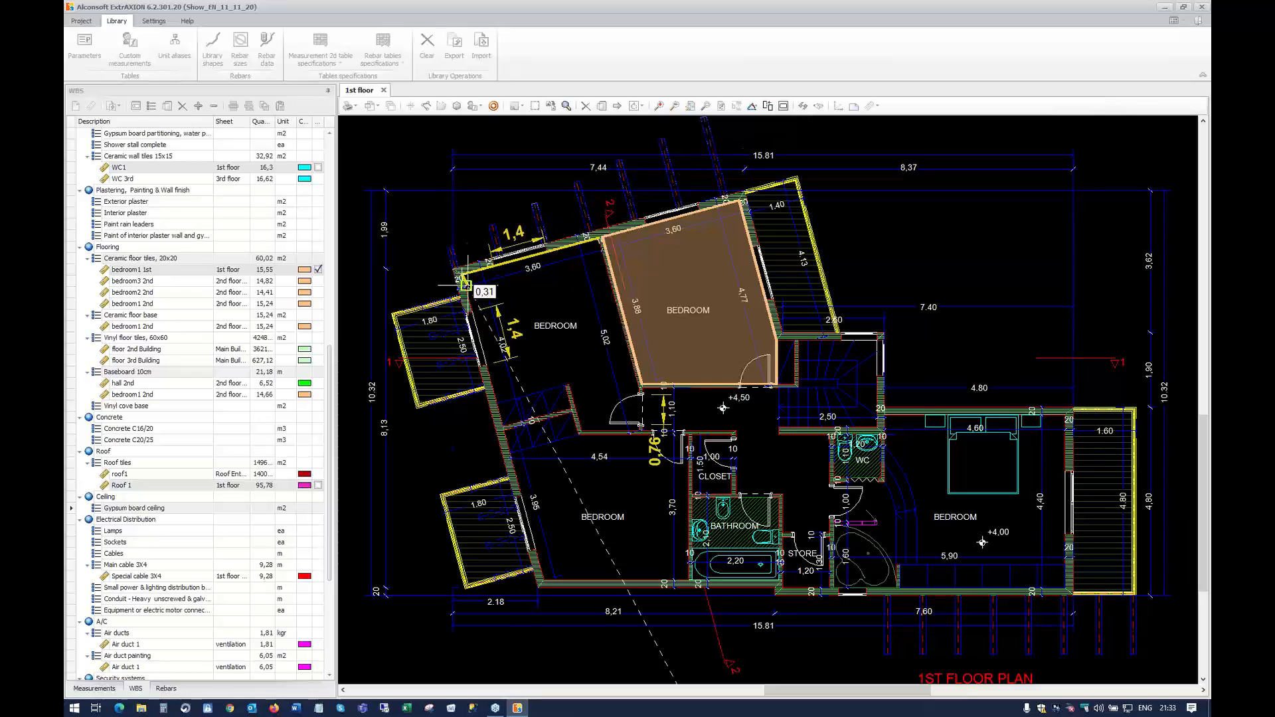
{"action": "left_click", "coordinate": [497, 403]}
{"action": "left_click", "coordinate": [565, 384]}
{"action": "key", "text": "BackSpace"}
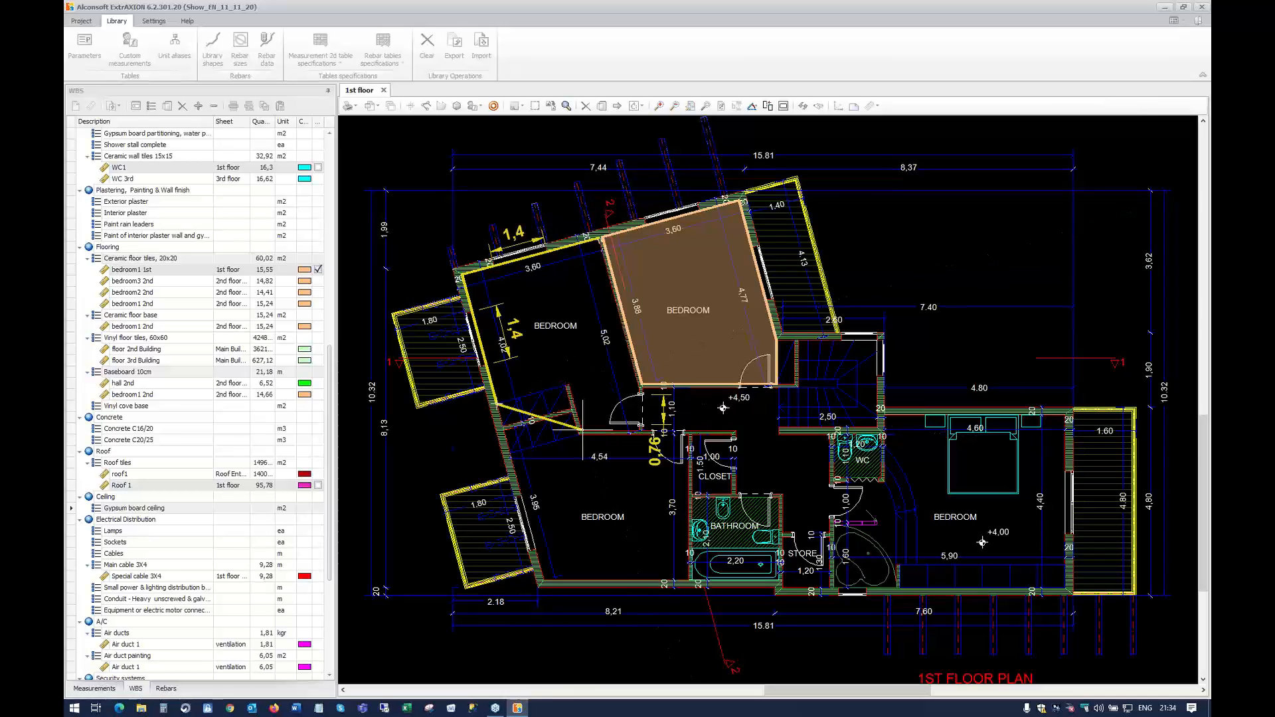
{"action": "left_click", "coordinate": [569, 384]}
{"action": "left_click", "coordinate": [581, 431]}
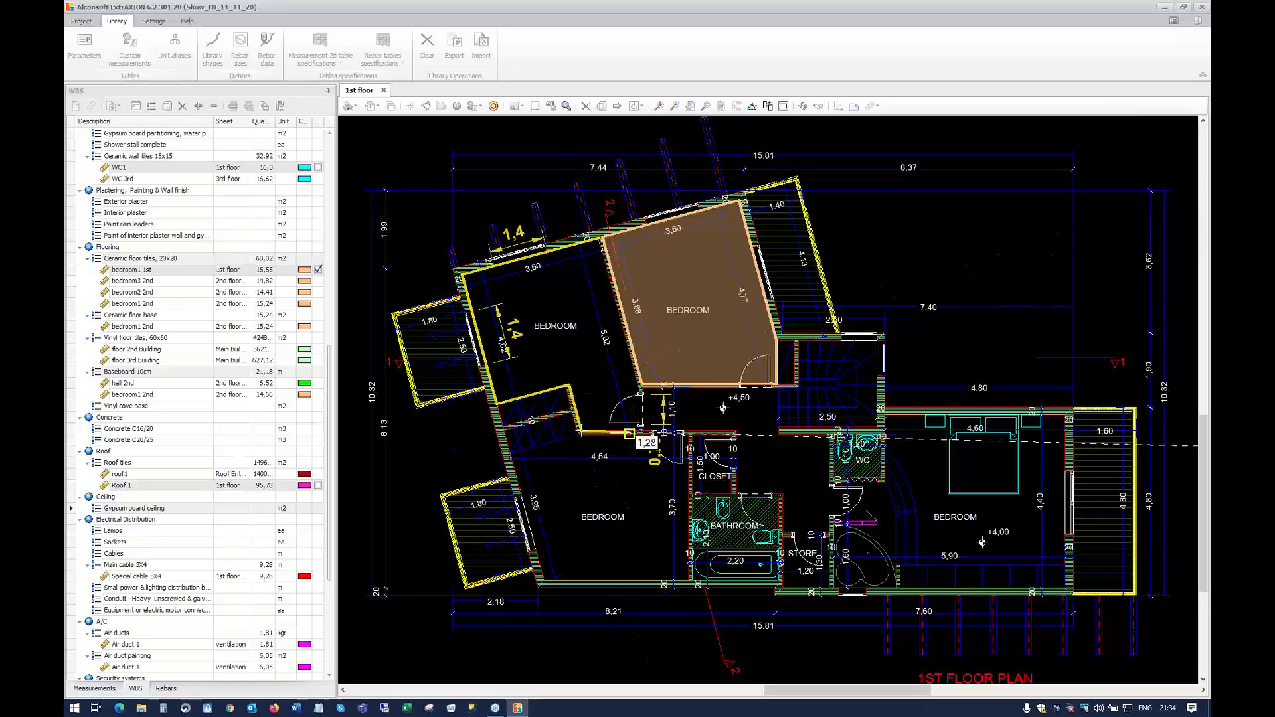
{"action": "left_click", "coordinate": [640, 432]}
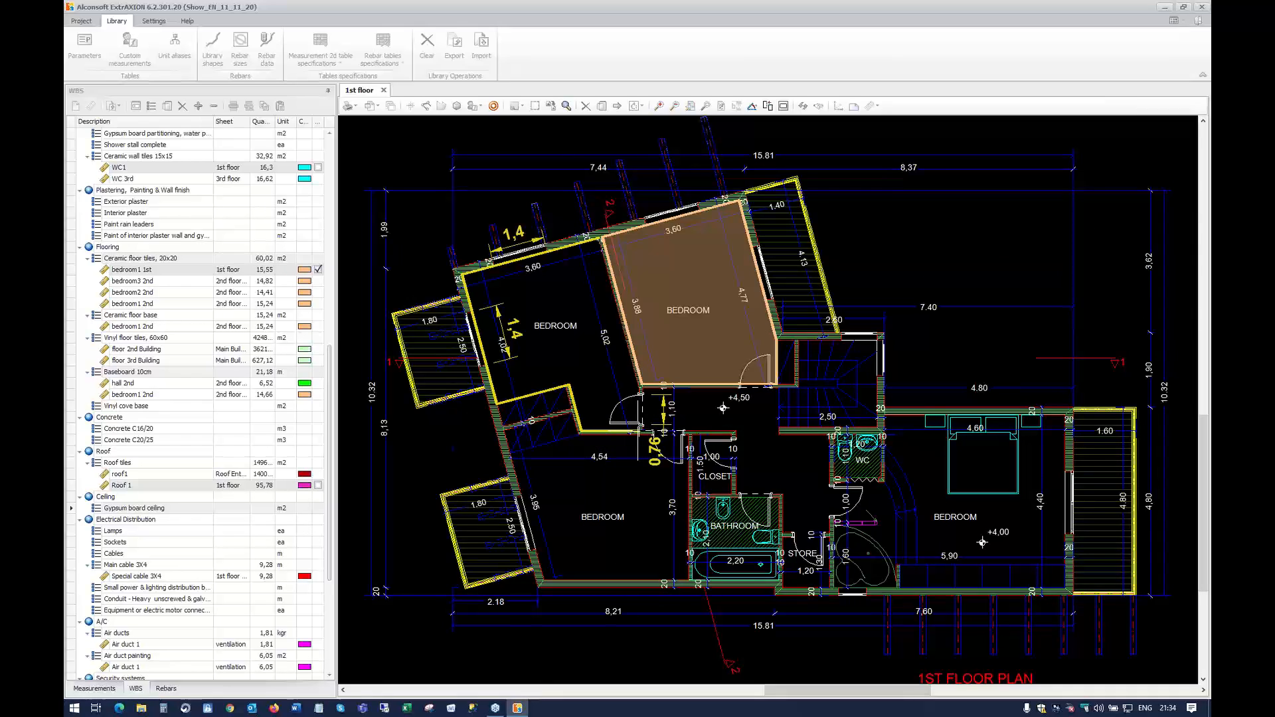
{"action": "left_click", "coordinate": [639, 387]}
{"action": "left_click", "coordinate": [600, 239]}
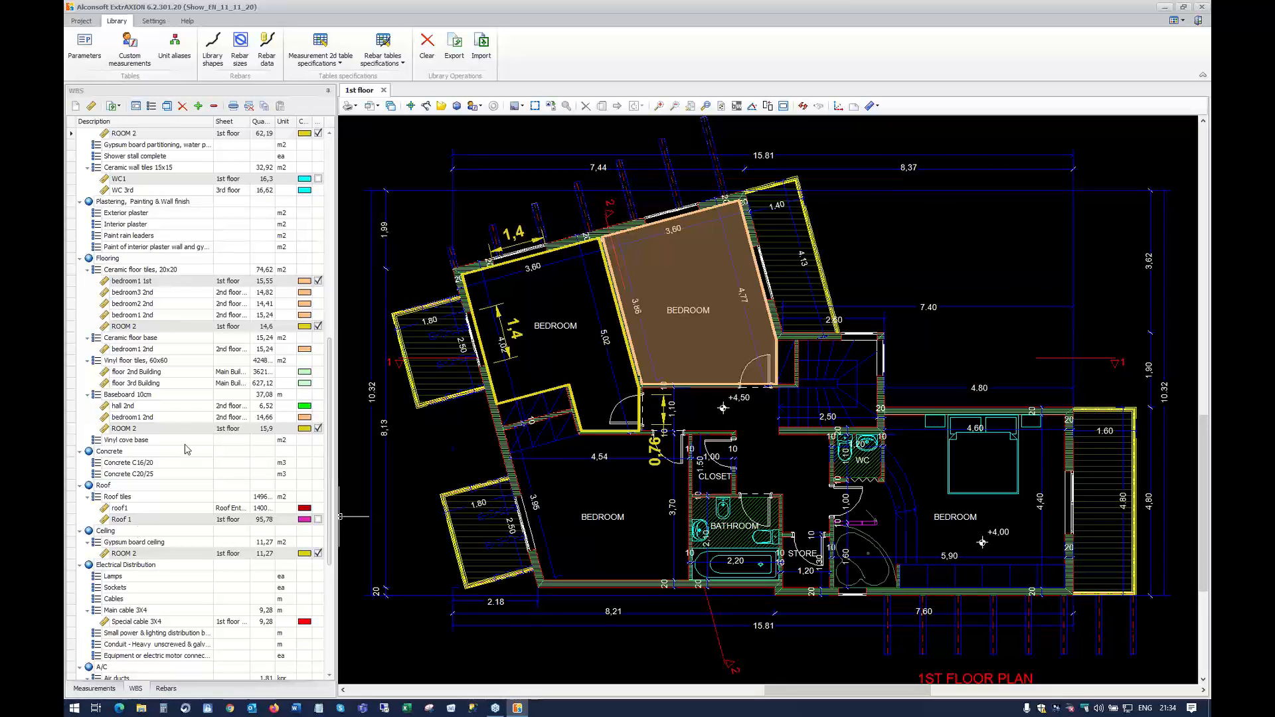
Review ROOM 2's quantities in the WBS under Ceramic floor tiles, Baseboard 10cm and Gypsum board partitioning
{"action": "left_click", "coordinate": [121, 269]}
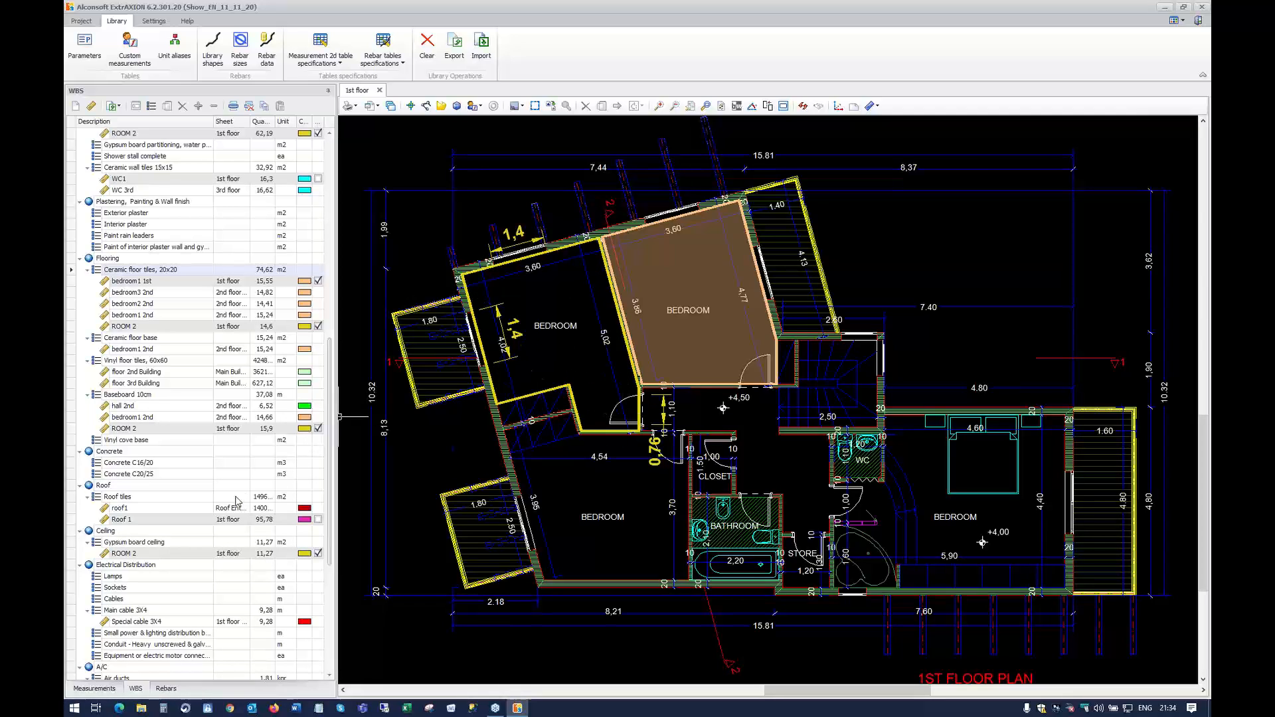
{"action": "left_click", "coordinate": [131, 398]}
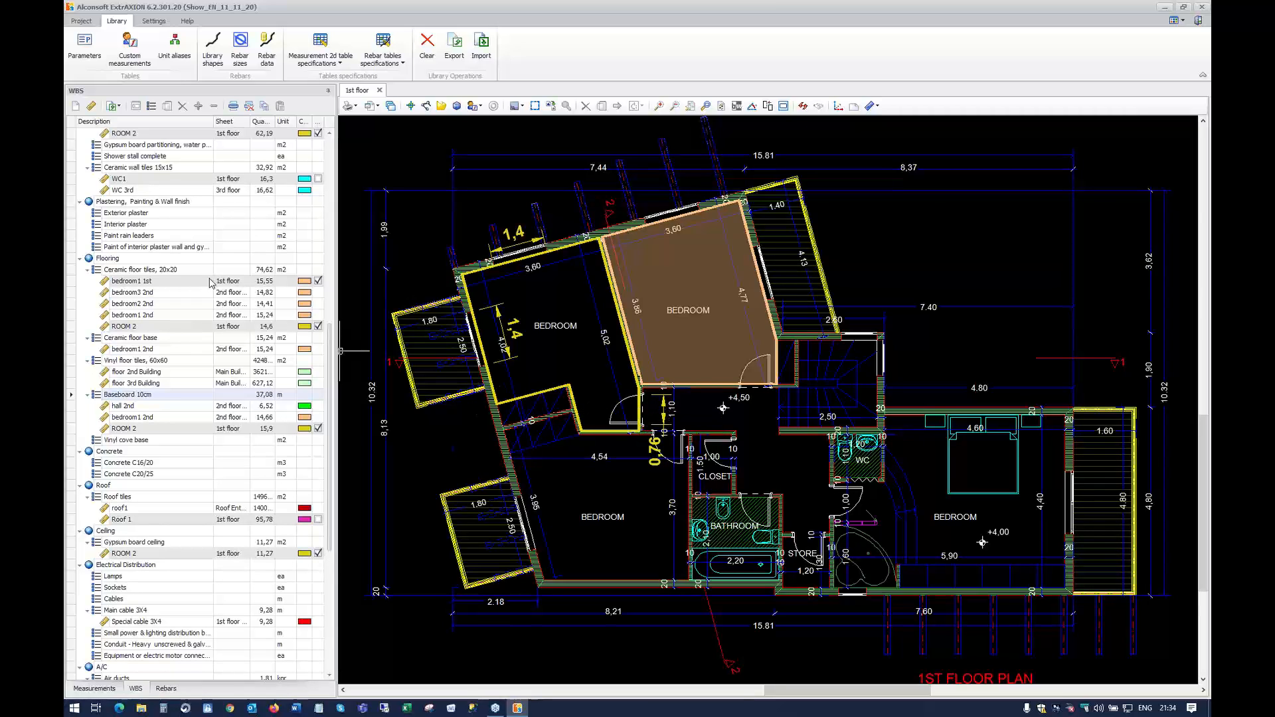
{"action": "scroll", "coordinate": [209, 282], "scroll_direction": "up", "scroll_amount": 2}
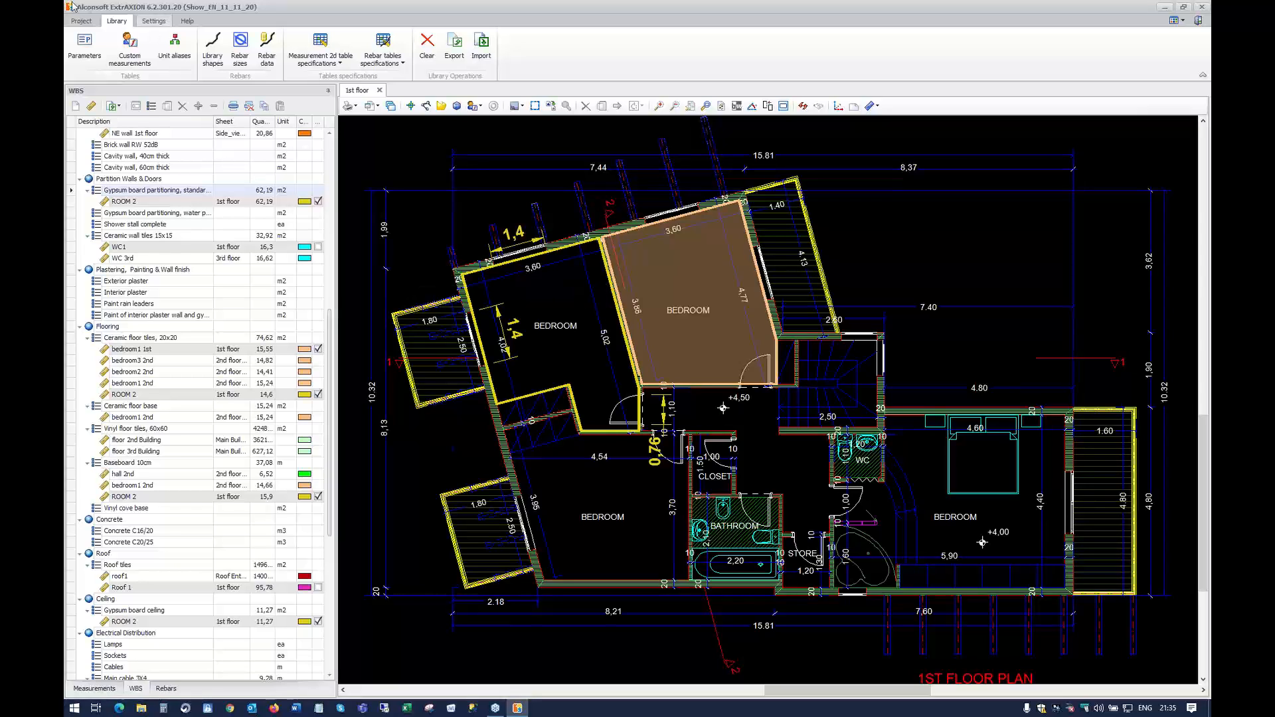
Set the project parameter Floor height to 3,1 m
{"action": "left_click", "coordinate": [82, 20]}
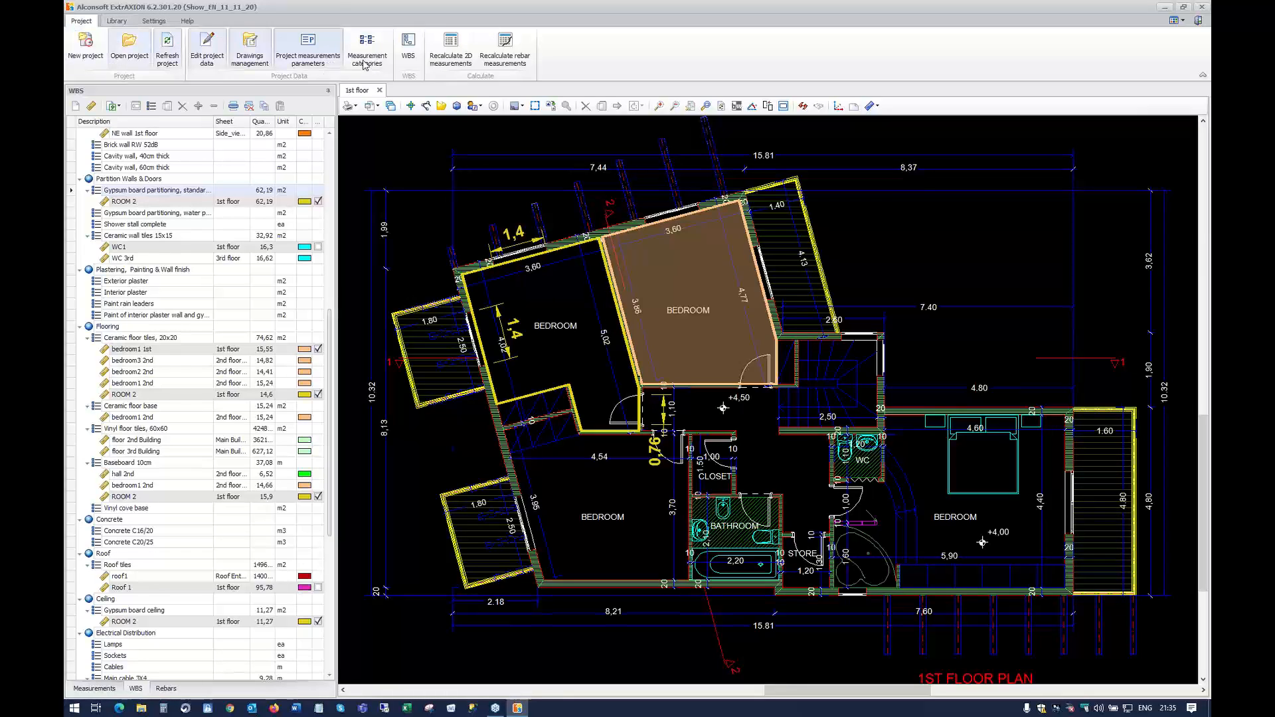
{"action": "left_click", "coordinate": [309, 45]}
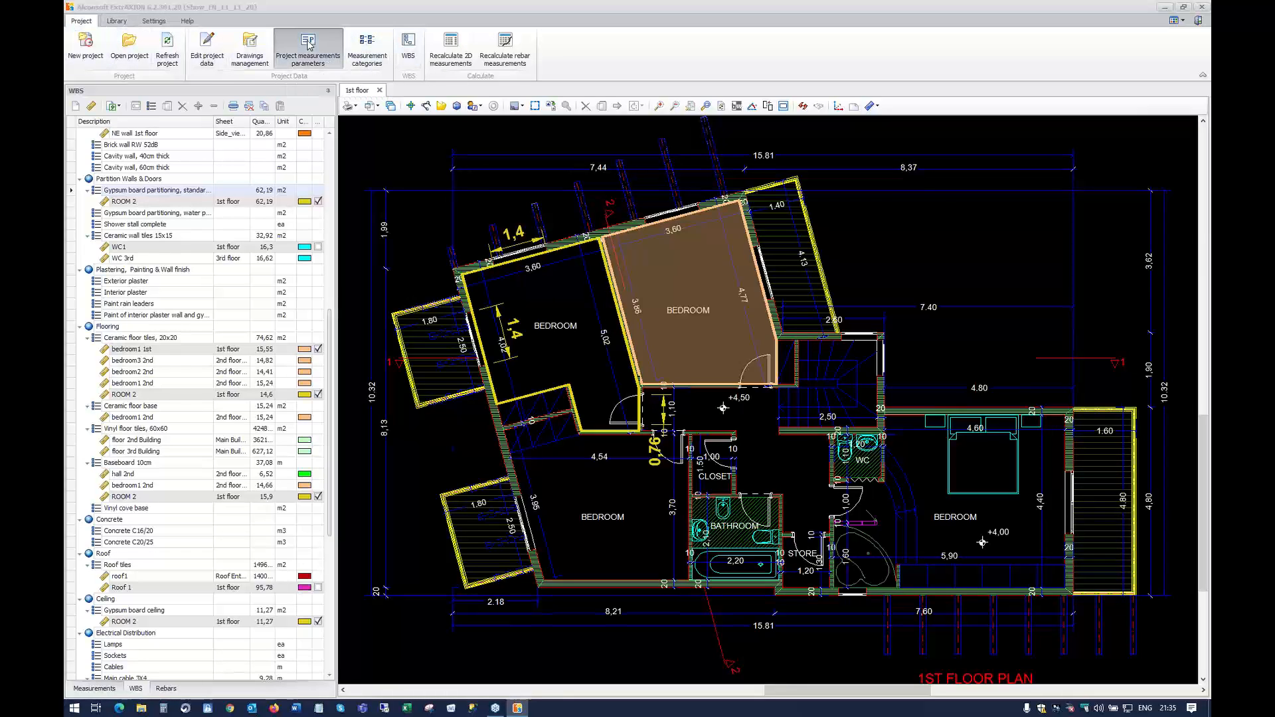
{"action": "left_click", "coordinate": [751, 263]}
{"action": "key", "text": "shift+Right"}
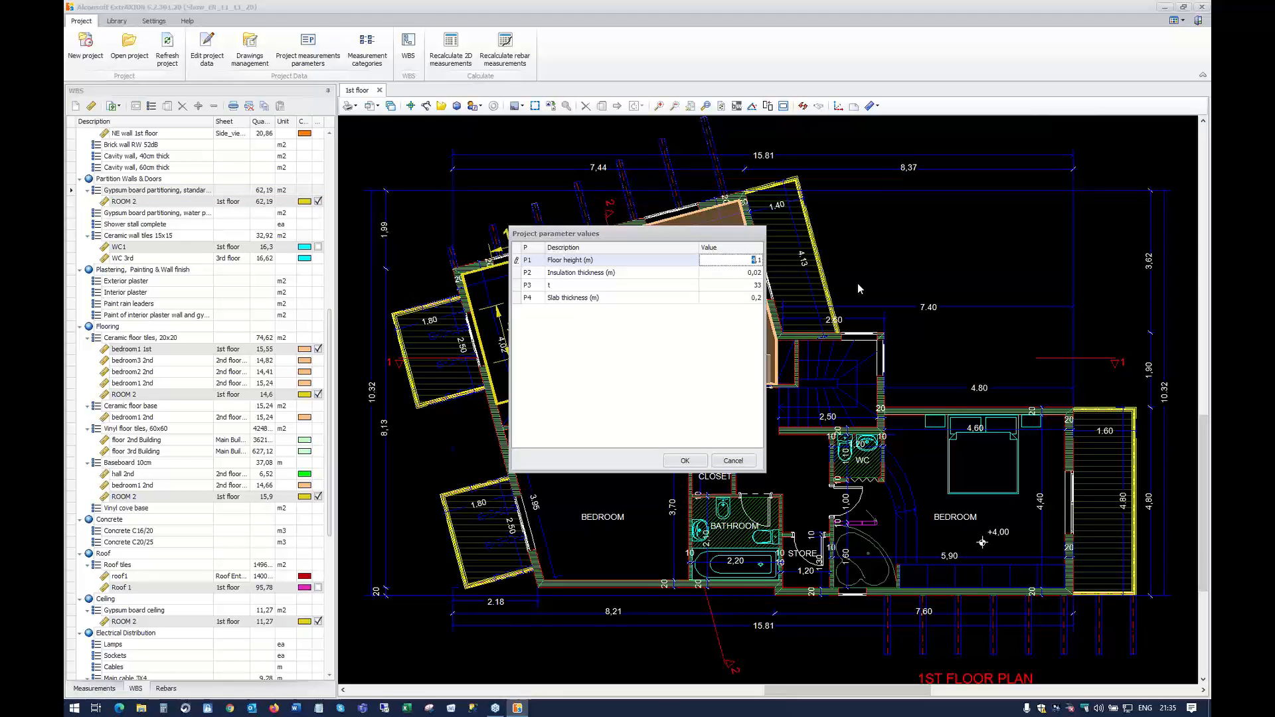
{"action": "type", "text": "3"}
{"action": "left_click", "coordinate": [702, 463]}
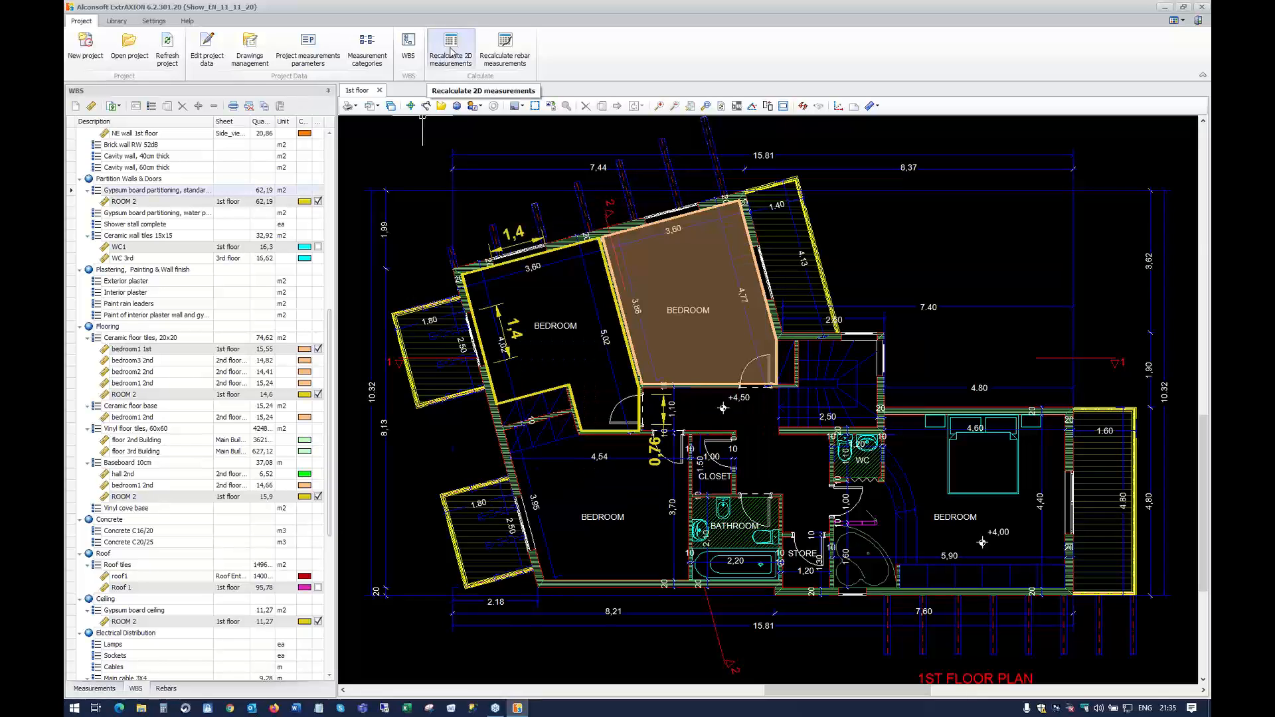
Recalculate the project's 2D measurements and select ROOM 2 under Gypsum board partitioning to check its updated quantity
{"action": "left_click", "coordinate": [451, 52]}
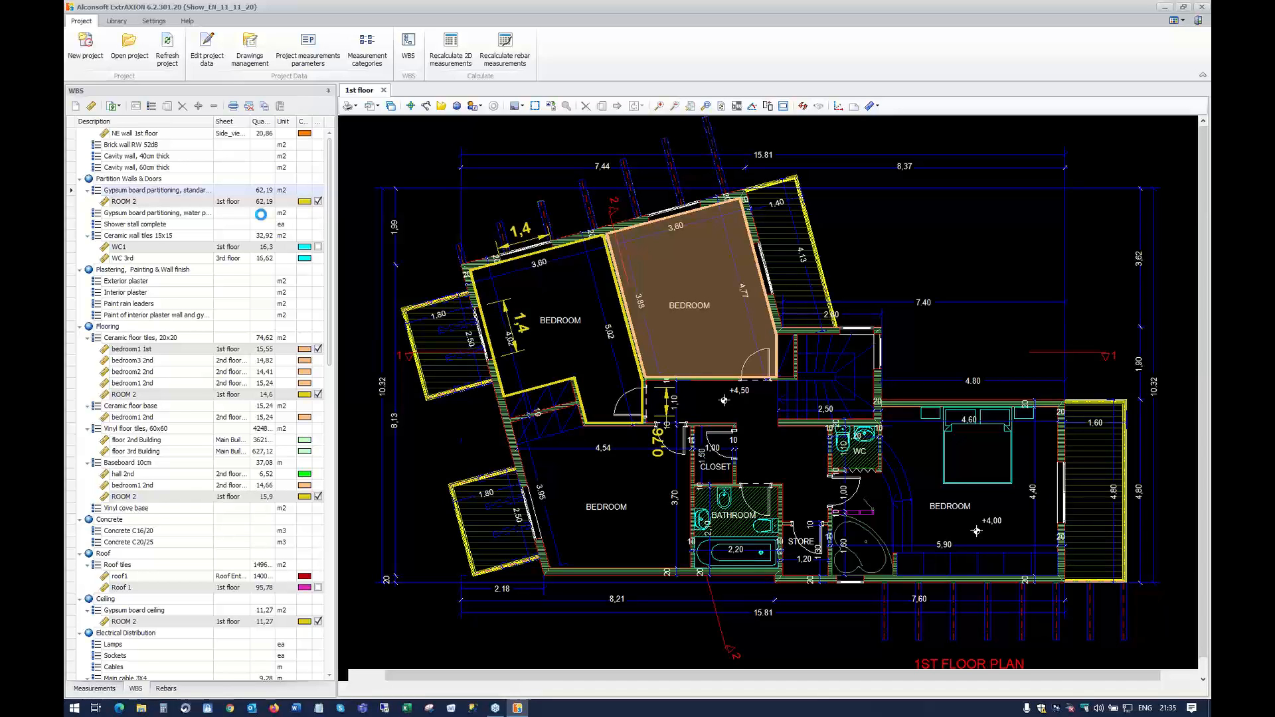
{"action": "left_click", "coordinate": [637, 365]}
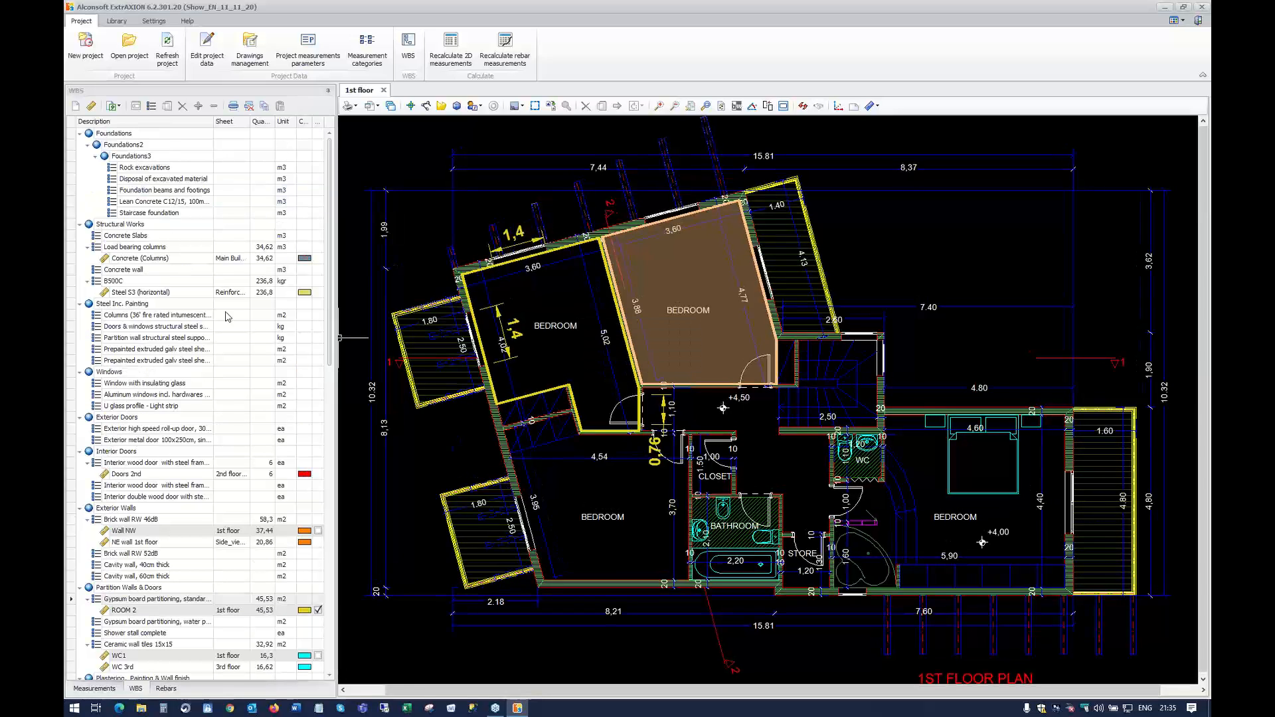
{"action": "scroll", "coordinate": [179, 373], "scroll_direction": "down", "scroll_amount": 1}
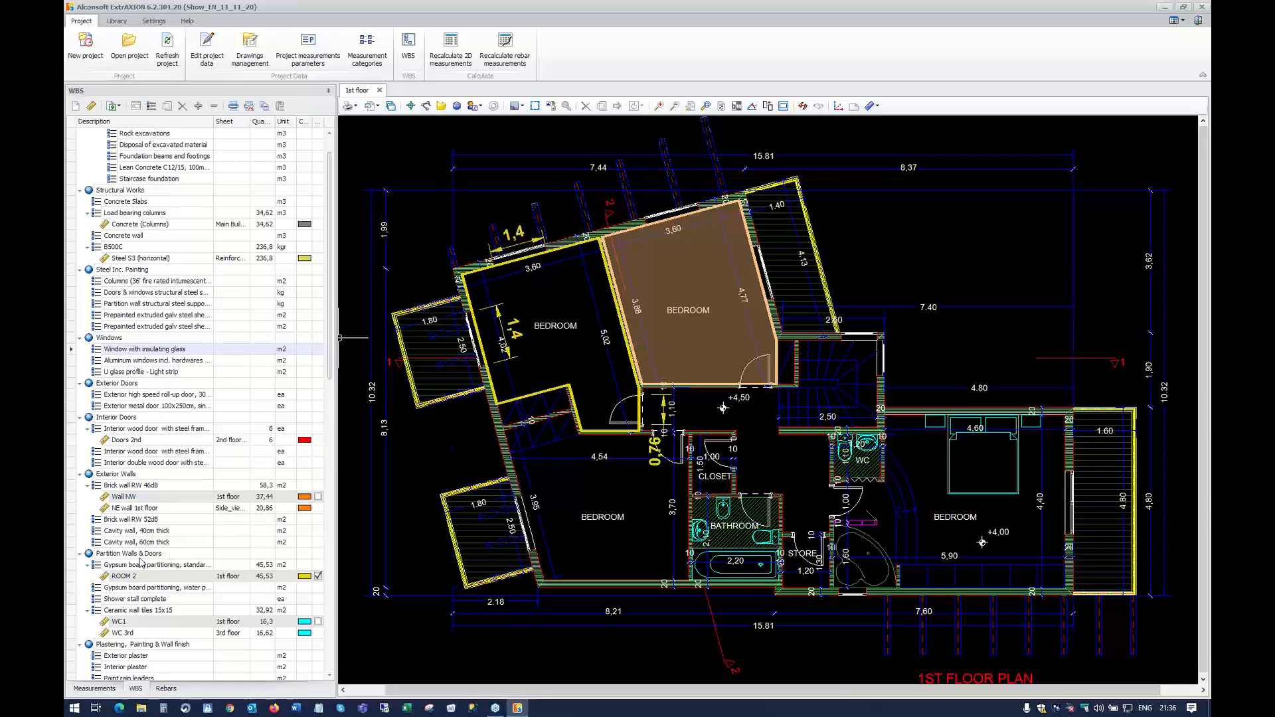
{"action": "left_click", "coordinate": [117, 579]}
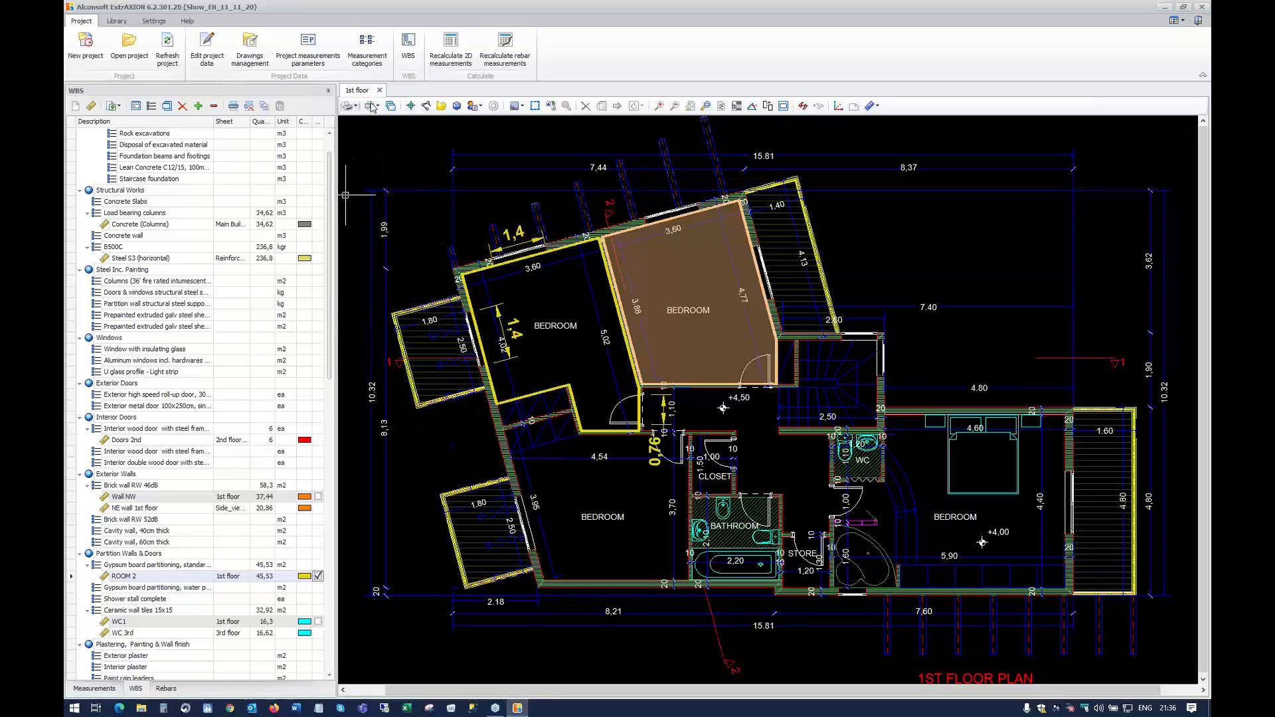
Open the 2nd floor_inclined sheet from the measurements tree and hide the bedroom1 2nd measurement
{"action": "left_click", "coordinate": [94, 689]}
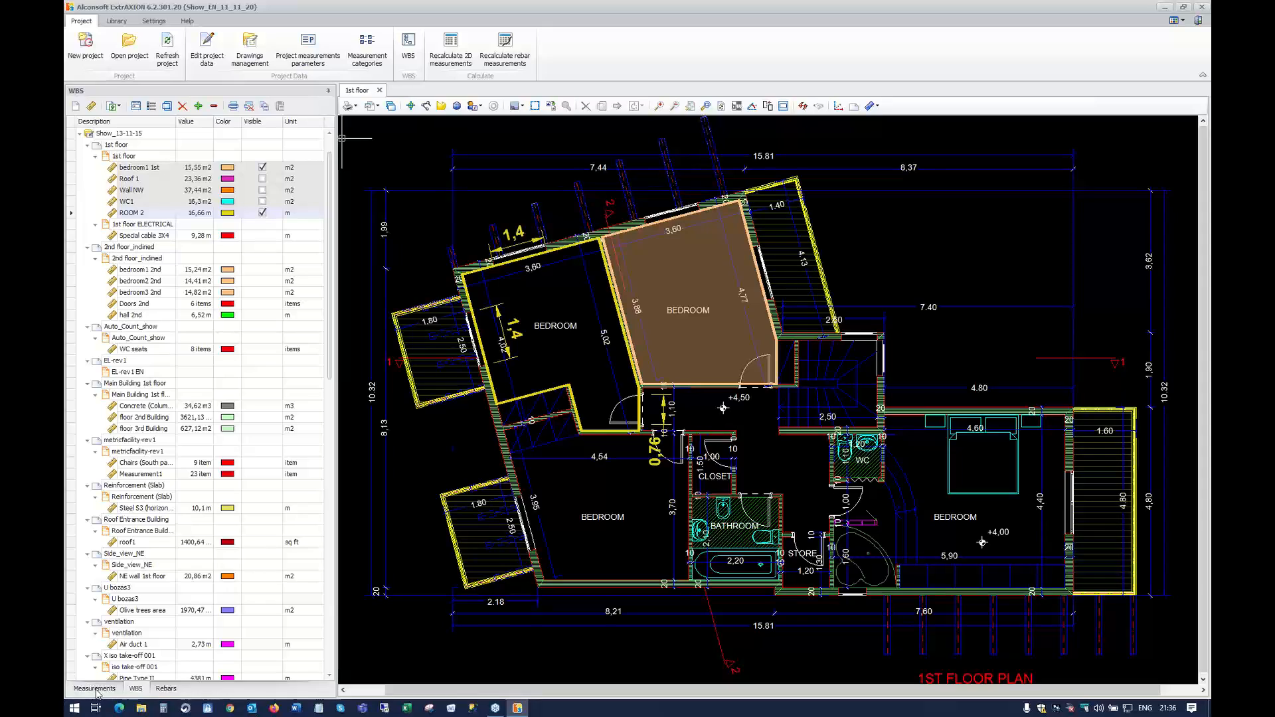
{"action": "left_click", "coordinate": [141, 259]}
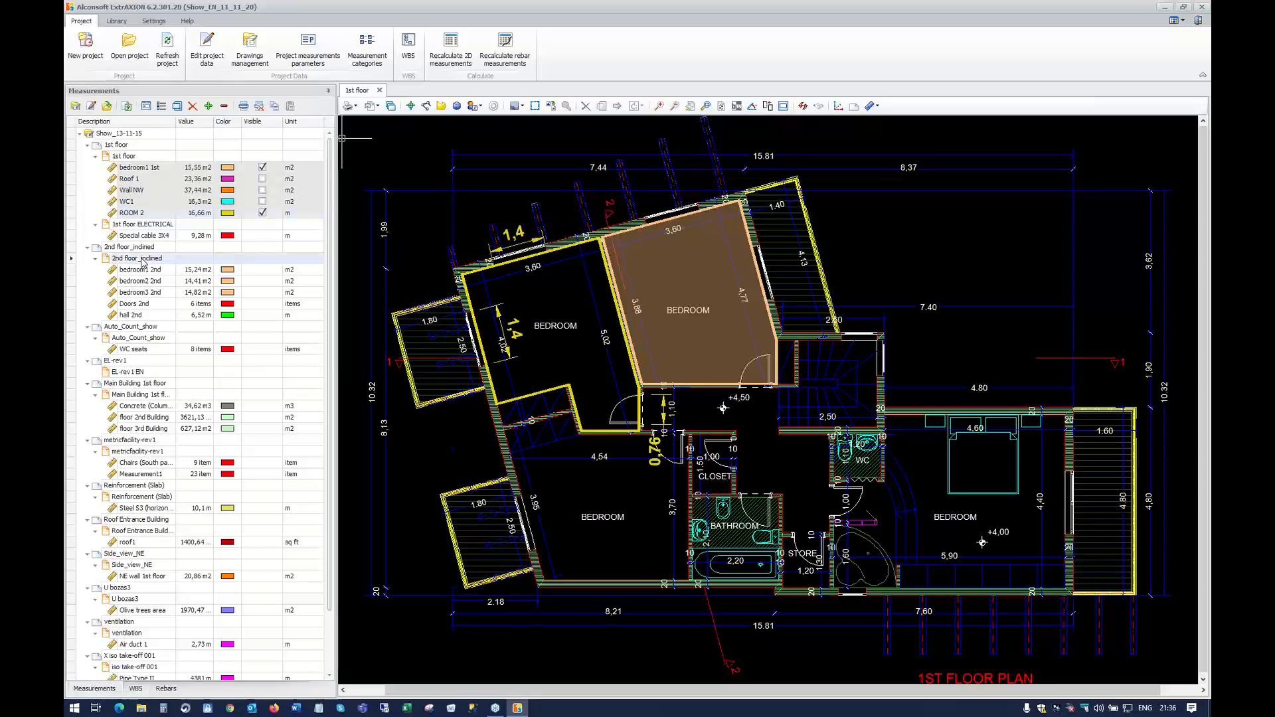
{"action": "right_click", "coordinate": [142, 261]}
{"action": "left_click", "coordinate": [169, 326]}
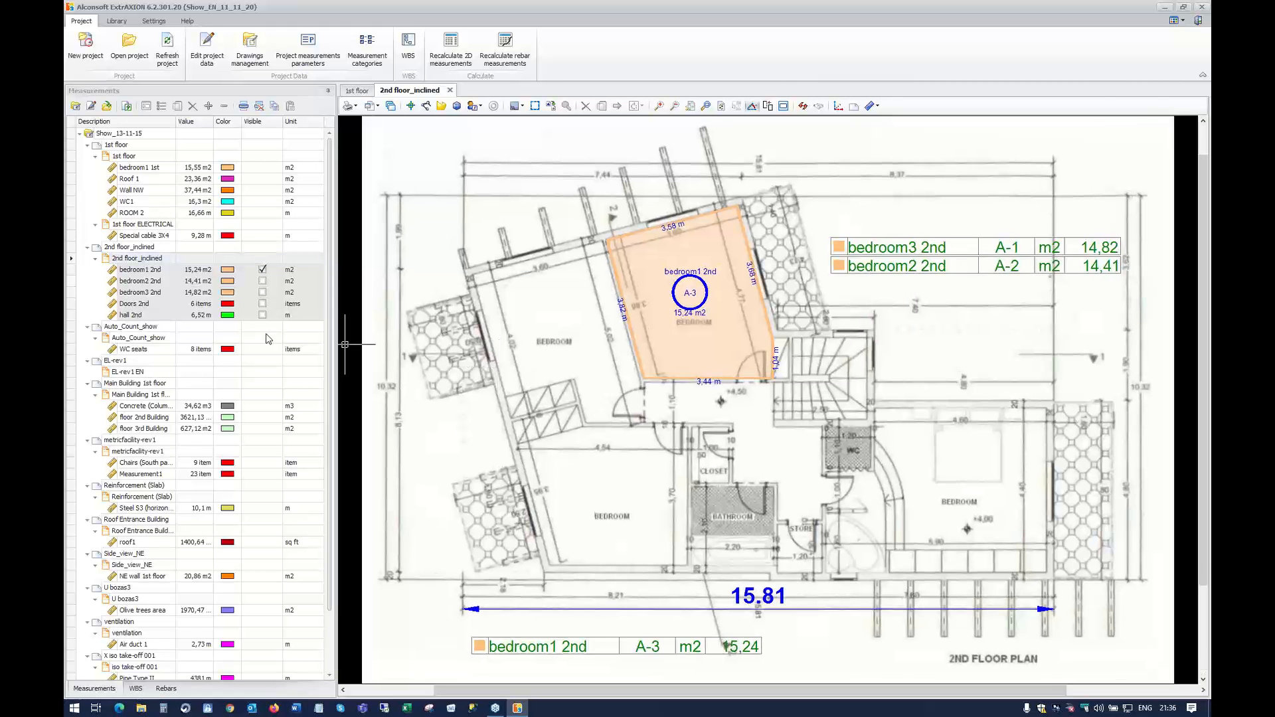
{"action": "left_click", "coordinate": [263, 269]}
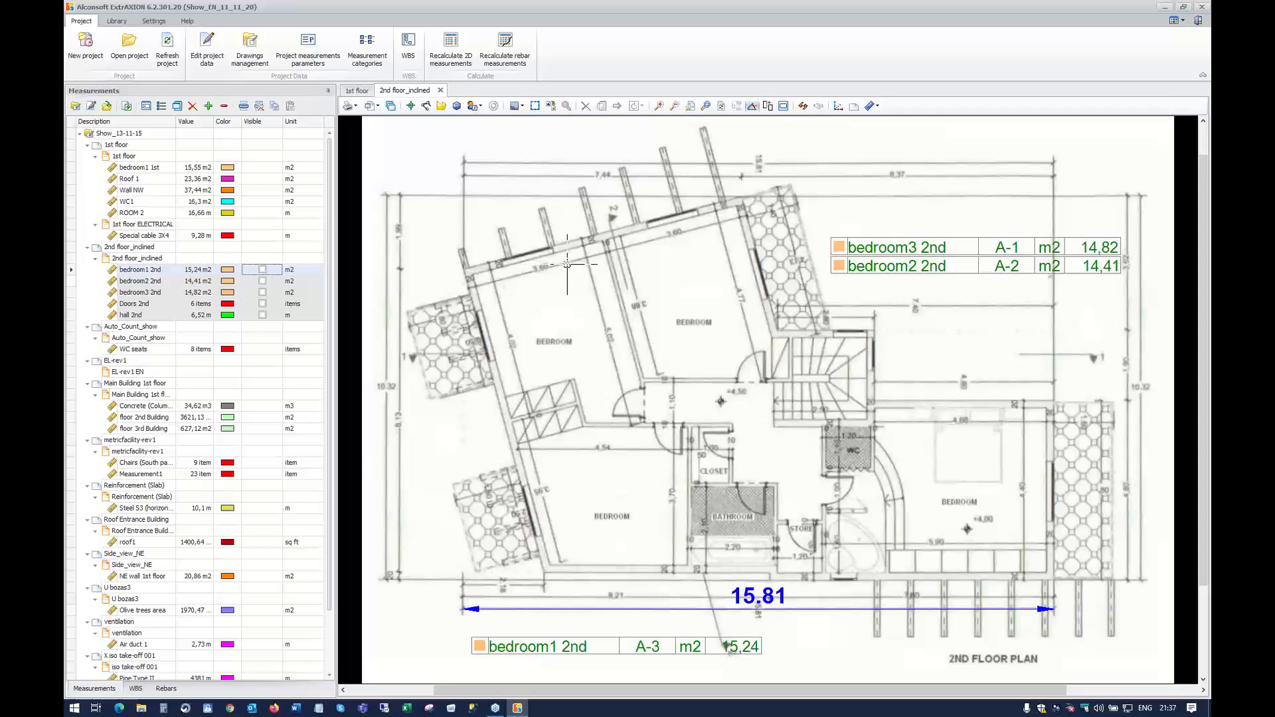
Select both Exterior plaster and Interior plaster under Plastering, Painting & Wall finish in the WBS
{"action": "left_click", "coordinate": [137, 690]}
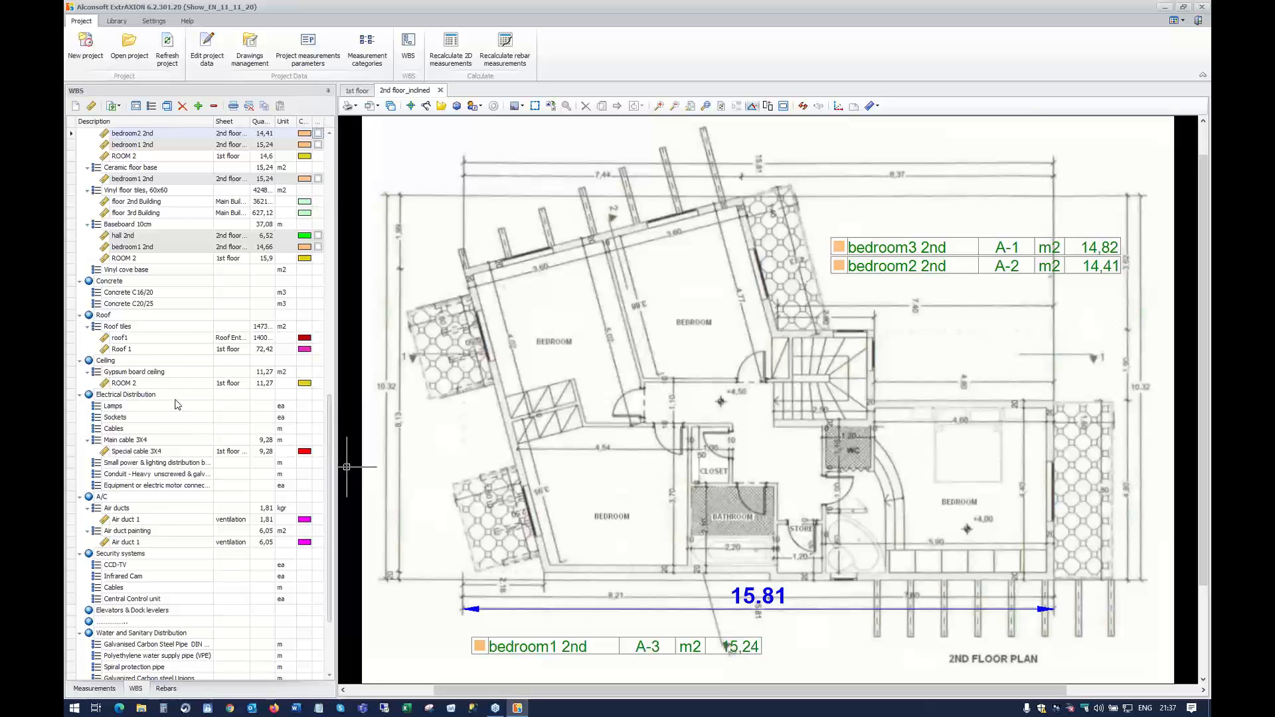
{"action": "scroll", "coordinate": [177, 405], "scroll_direction": "up", "scroll_amount": 1}
{"action": "scroll", "coordinate": [176, 405], "scroll_direction": "up", "scroll_amount": 2}
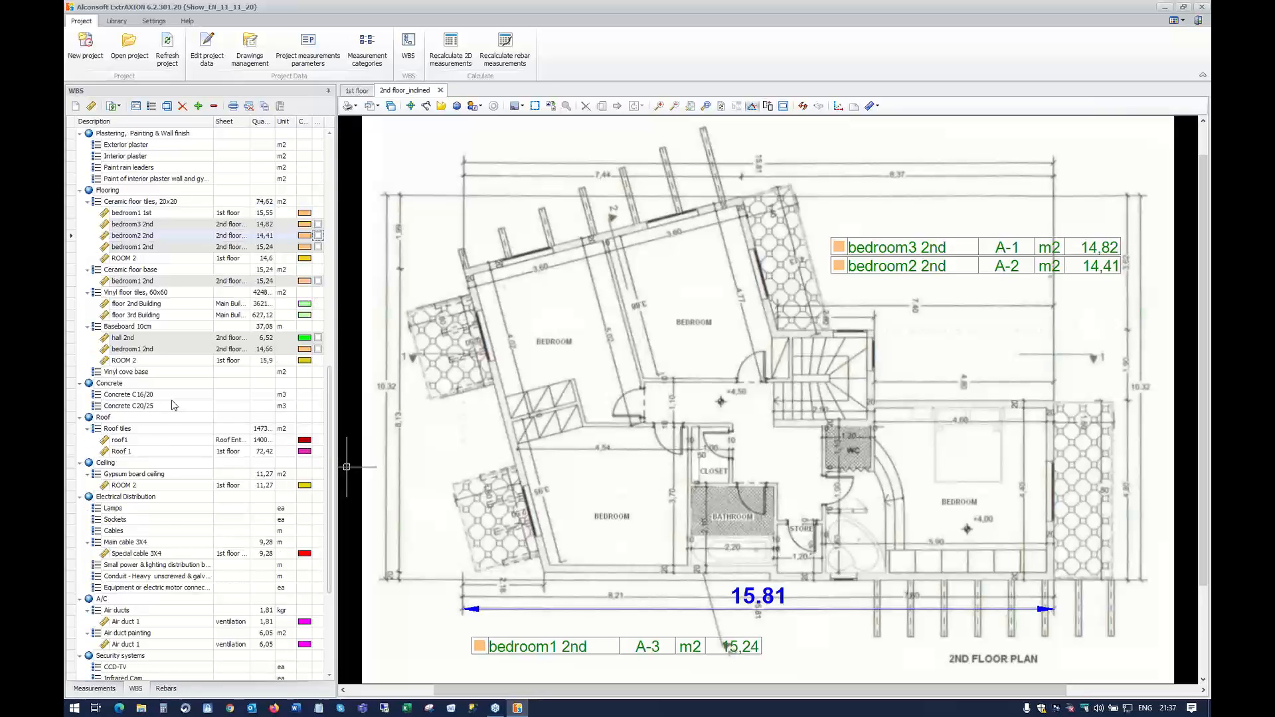
{"action": "scroll", "coordinate": [172, 401], "scroll_direction": "up", "scroll_amount": 1}
{"action": "left_click", "coordinate": [129, 180]}
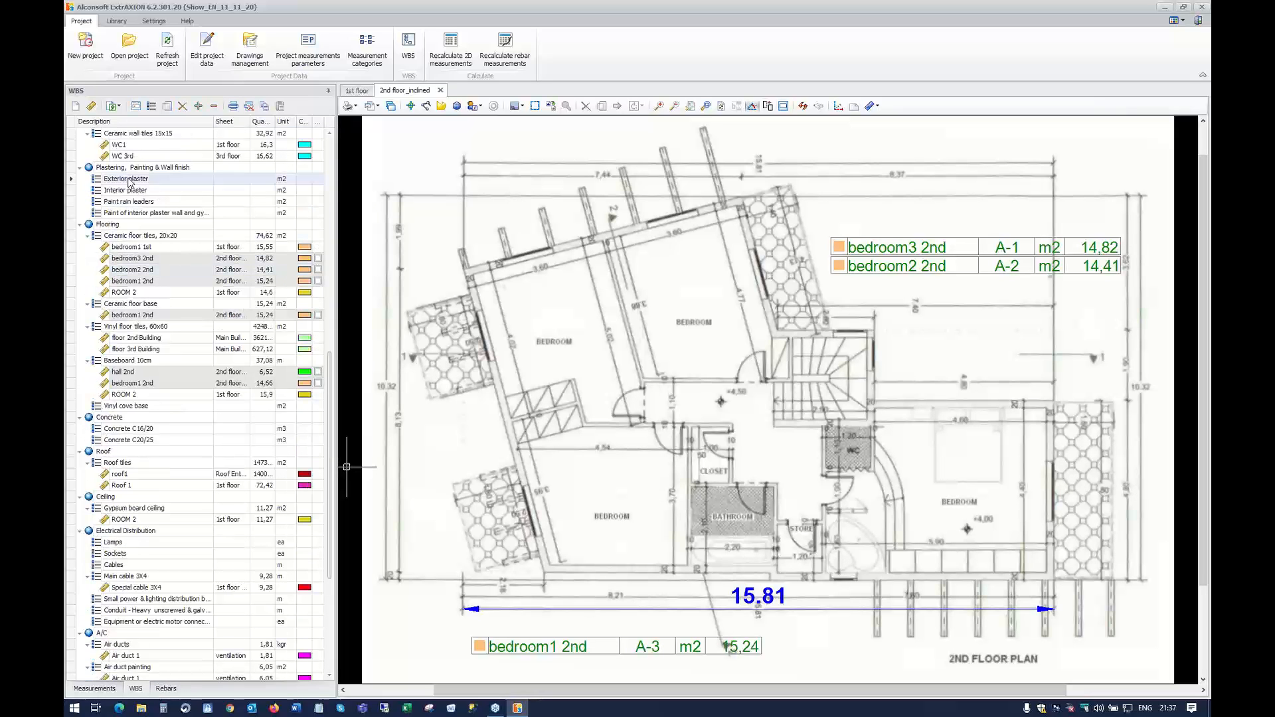
{"action": "left_click", "coordinate": [118, 192], "text": "shift"}
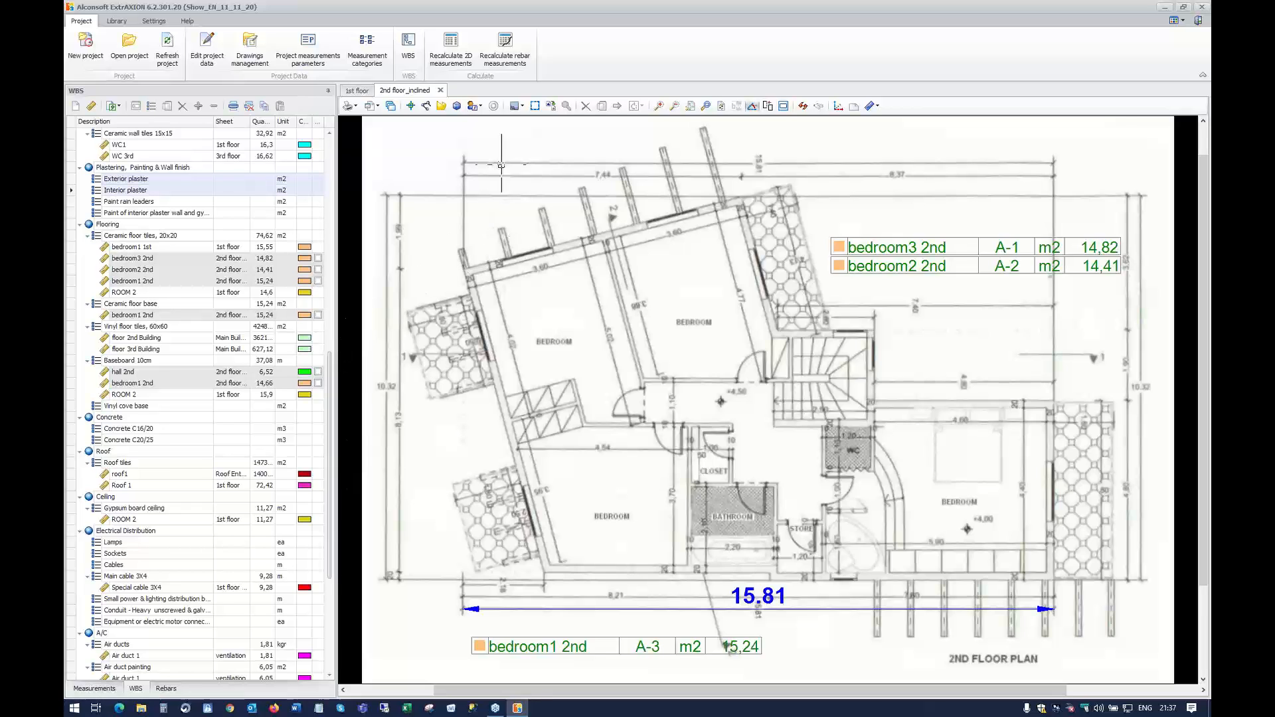
Start a new area measurement for the selected plaster items, described as WALLS and coloured bright green
{"action": "left_click", "coordinate": [440, 107]}
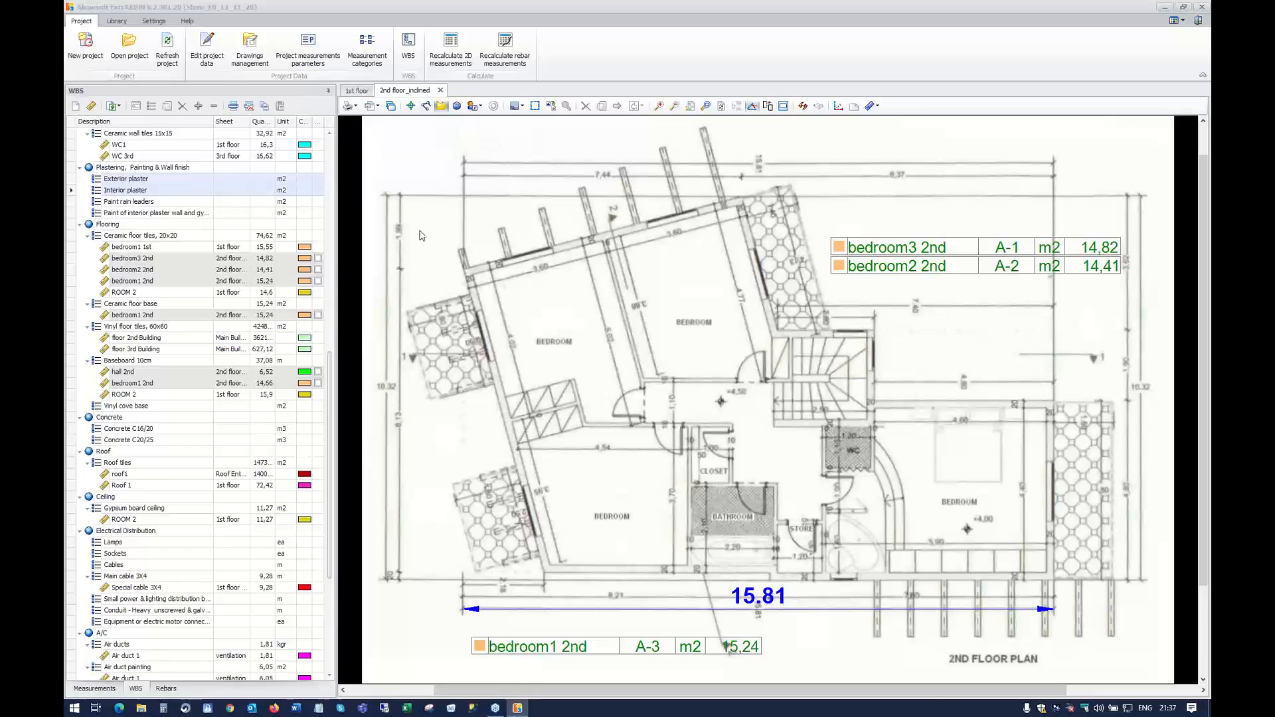
{"action": "double_click", "coordinate": [390, 229]}
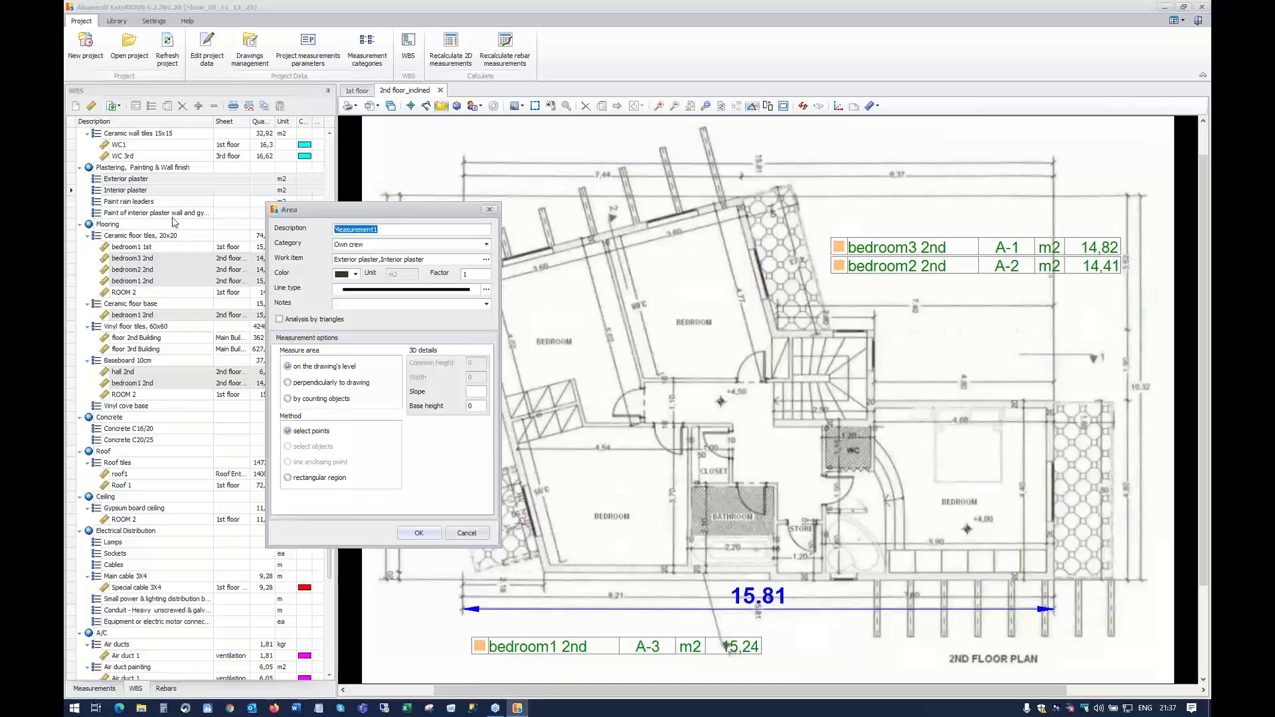
{"action": "type", "text": "WALLS"}
{"action": "left_click", "coordinate": [356, 275]}
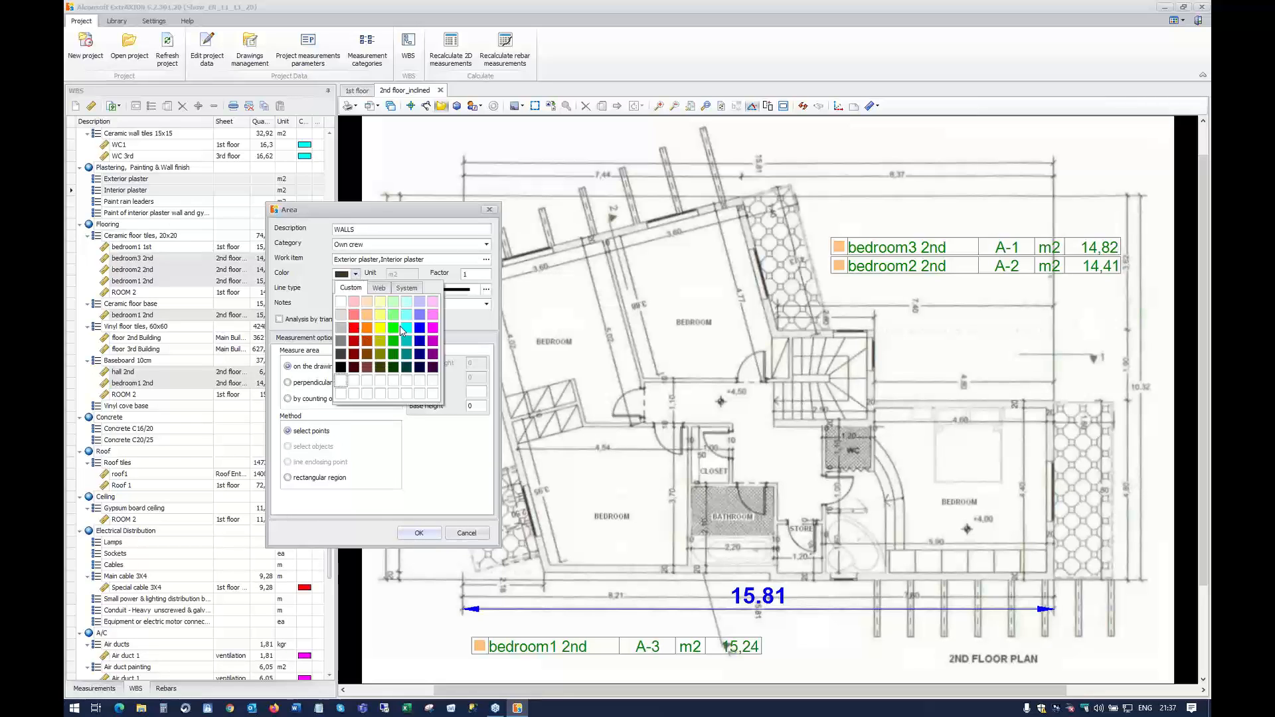
{"action": "left_click", "coordinate": [395, 327]}
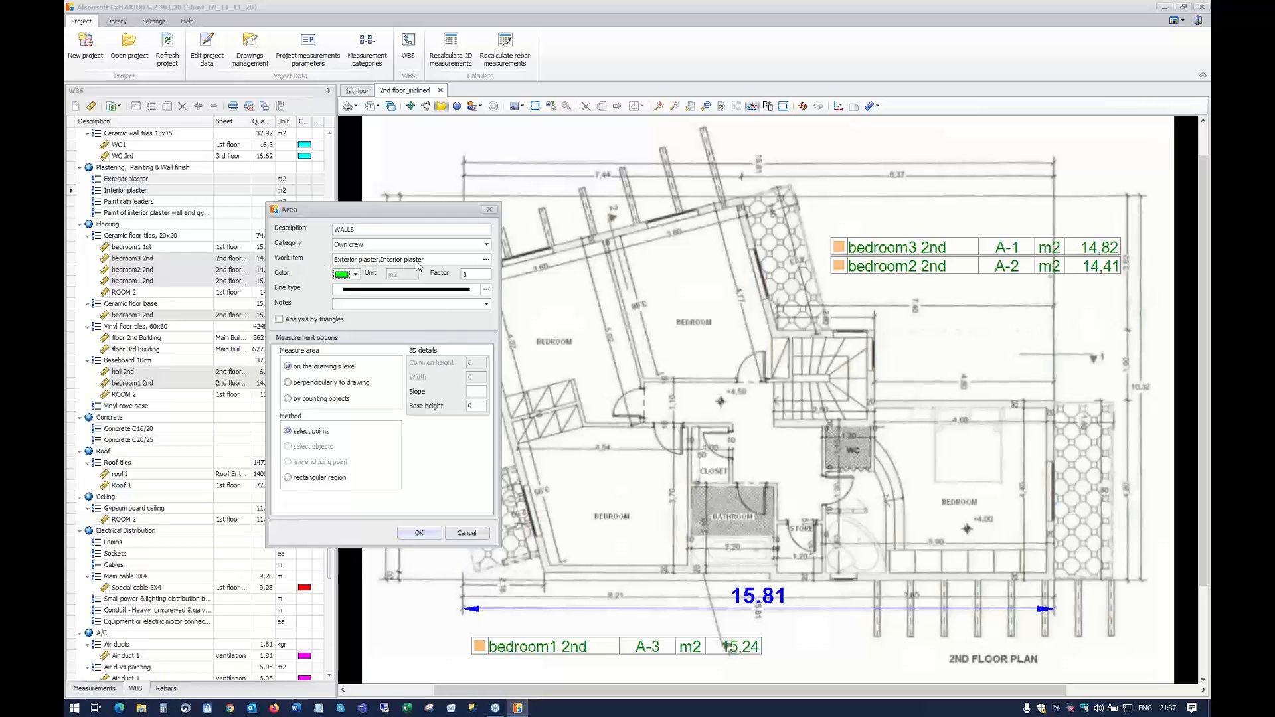
Change the WALLS line type to User defined width – always in scale, with a width of 0,2 m
{"action": "left_click", "coordinate": [487, 293]}
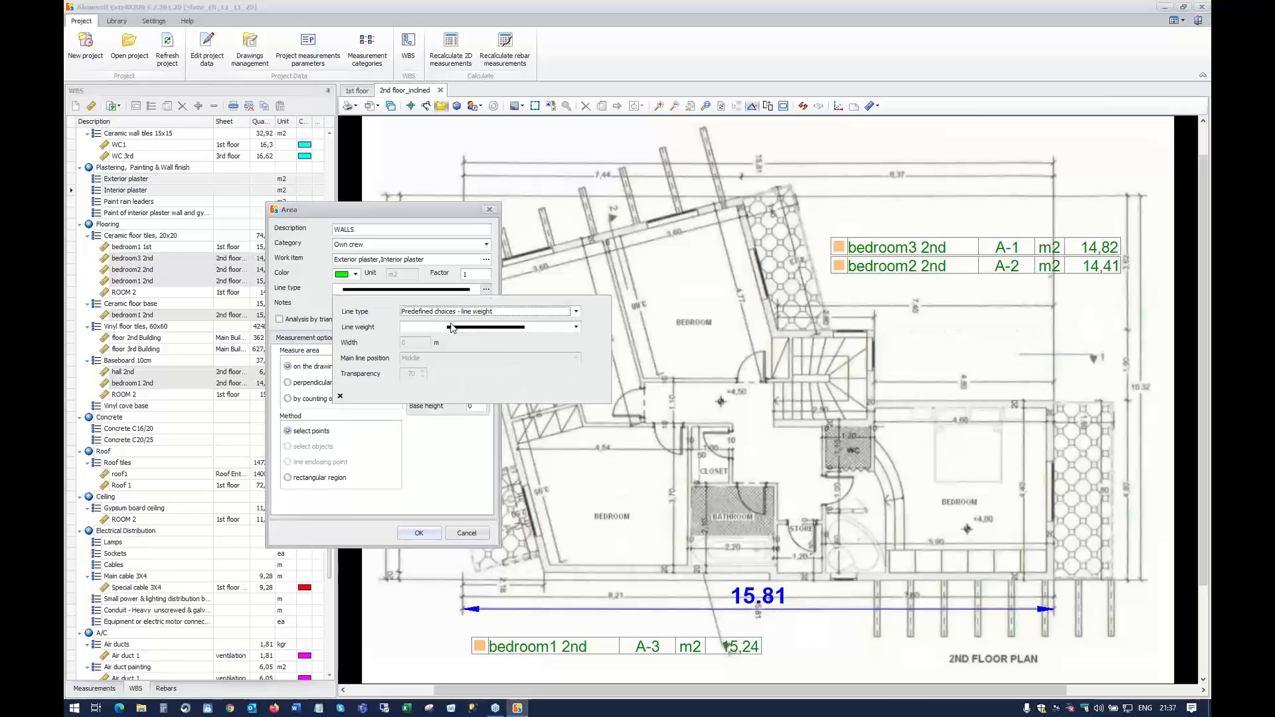
{"action": "left_click", "coordinate": [455, 327]}
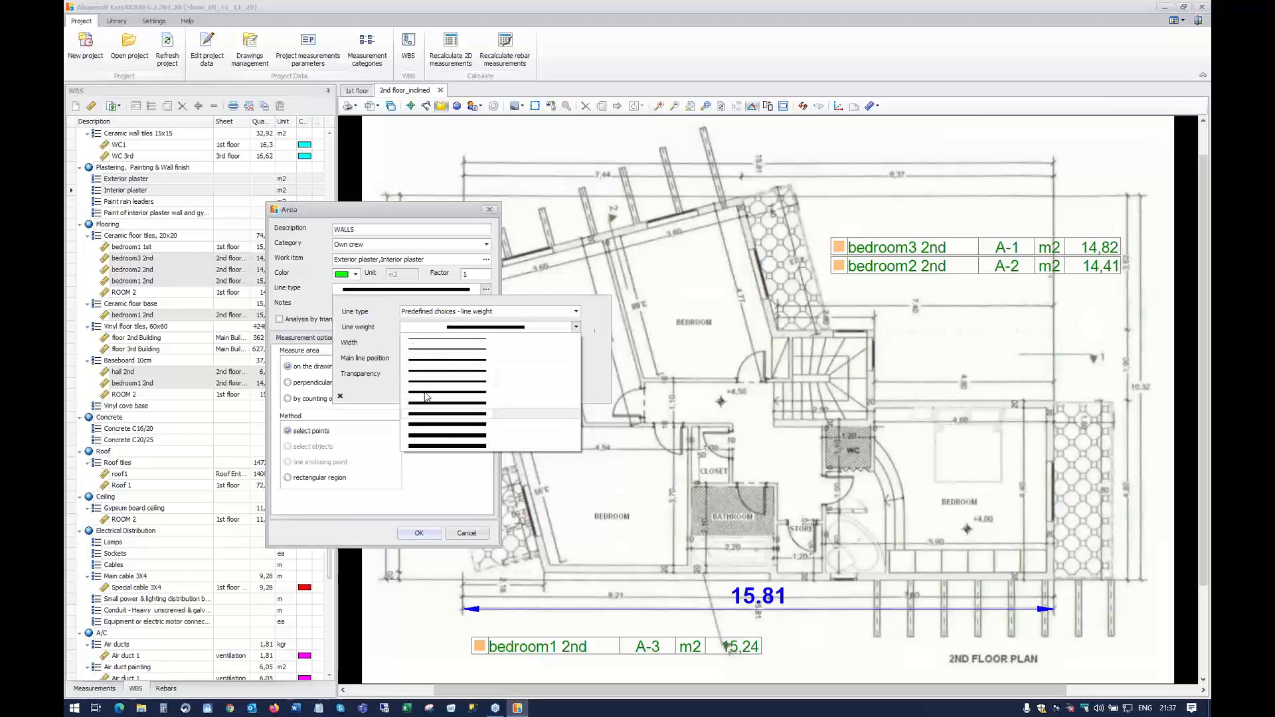
{"action": "left_click", "coordinate": [597, 328]}
{"action": "left_click", "coordinate": [470, 311]}
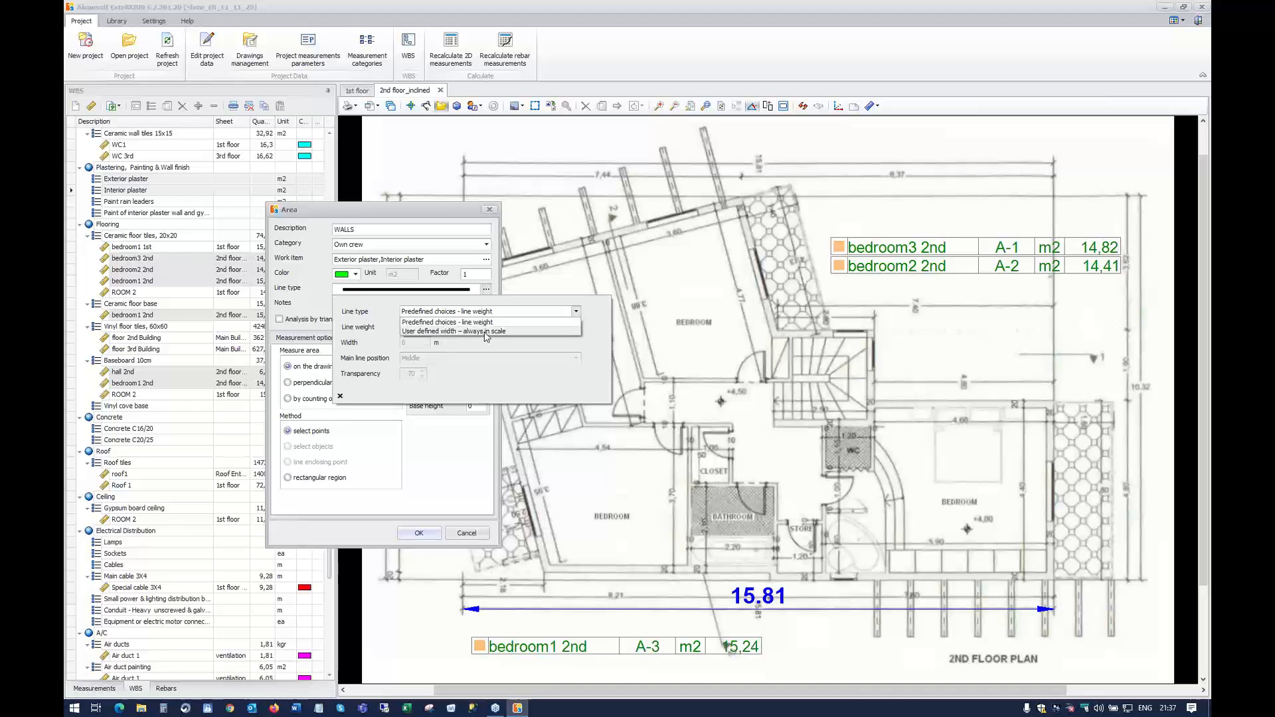
{"action": "left_click", "coordinate": [420, 332]}
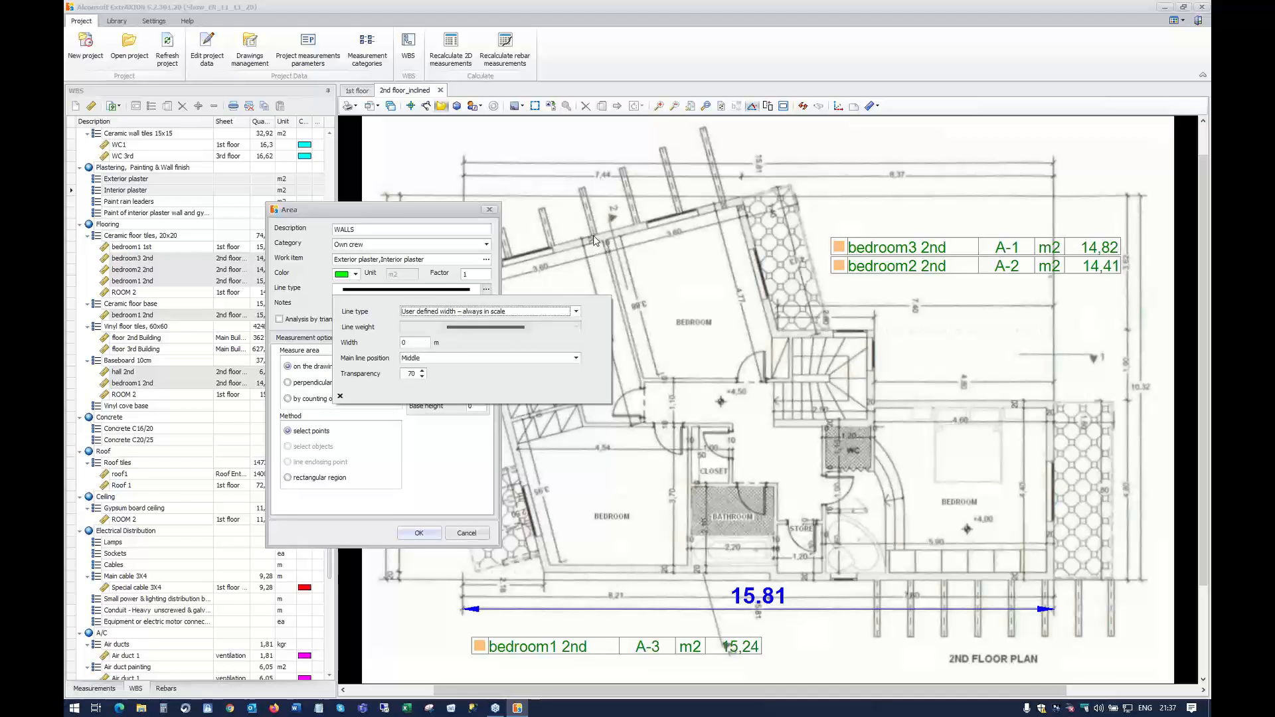
{"action": "left_click", "coordinate": [405, 343]}
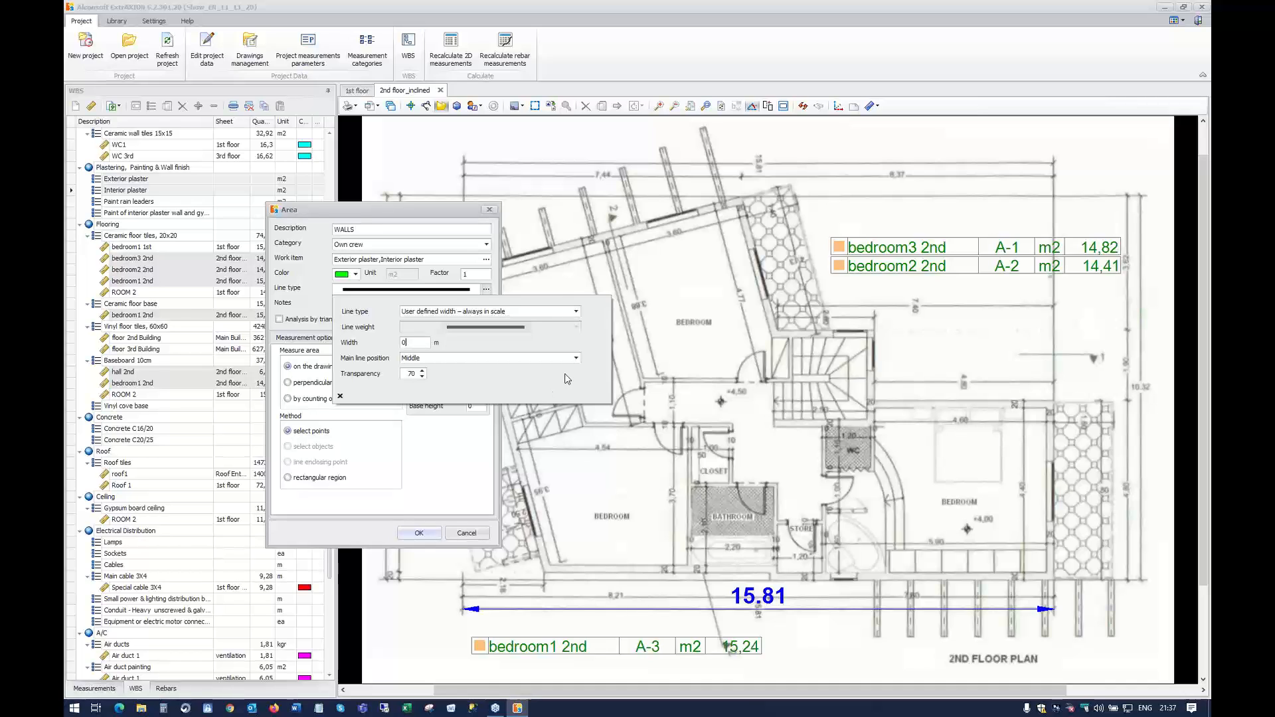
{"action": "type", "text": ",2"}
Set the line's main line position to Left and its transparency to 50
{"action": "left_click", "coordinate": [412, 363]}
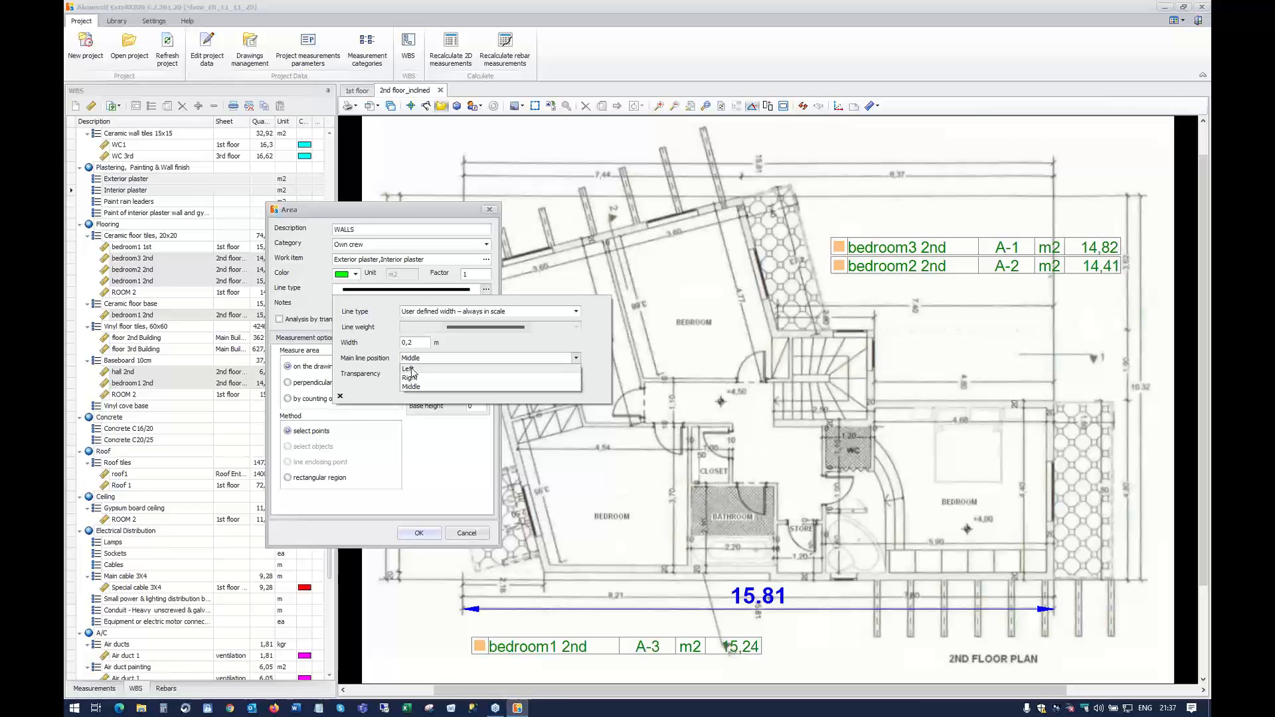
{"action": "left_click", "coordinate": [410, 370]}
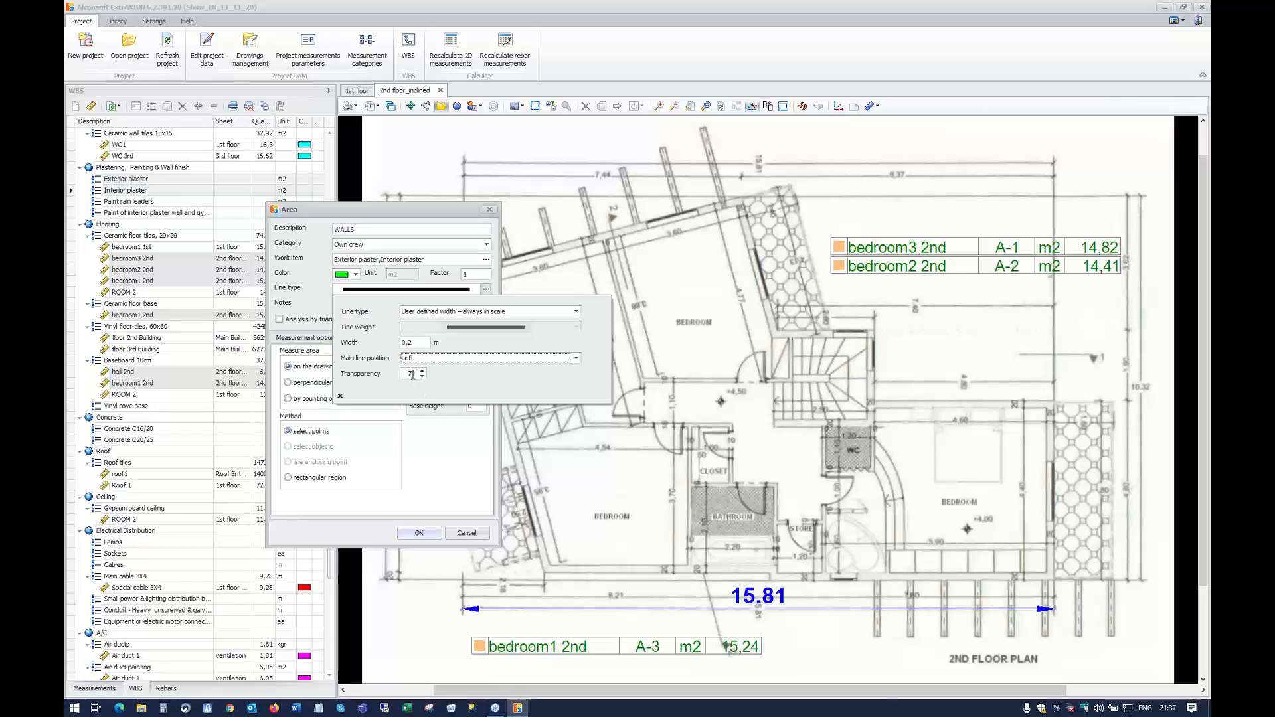
{"action": "left_click", "coordinate": [413, 374]}
{"action": "key", "text": "BackSpace"}
{"action": "type", "text": "5"}
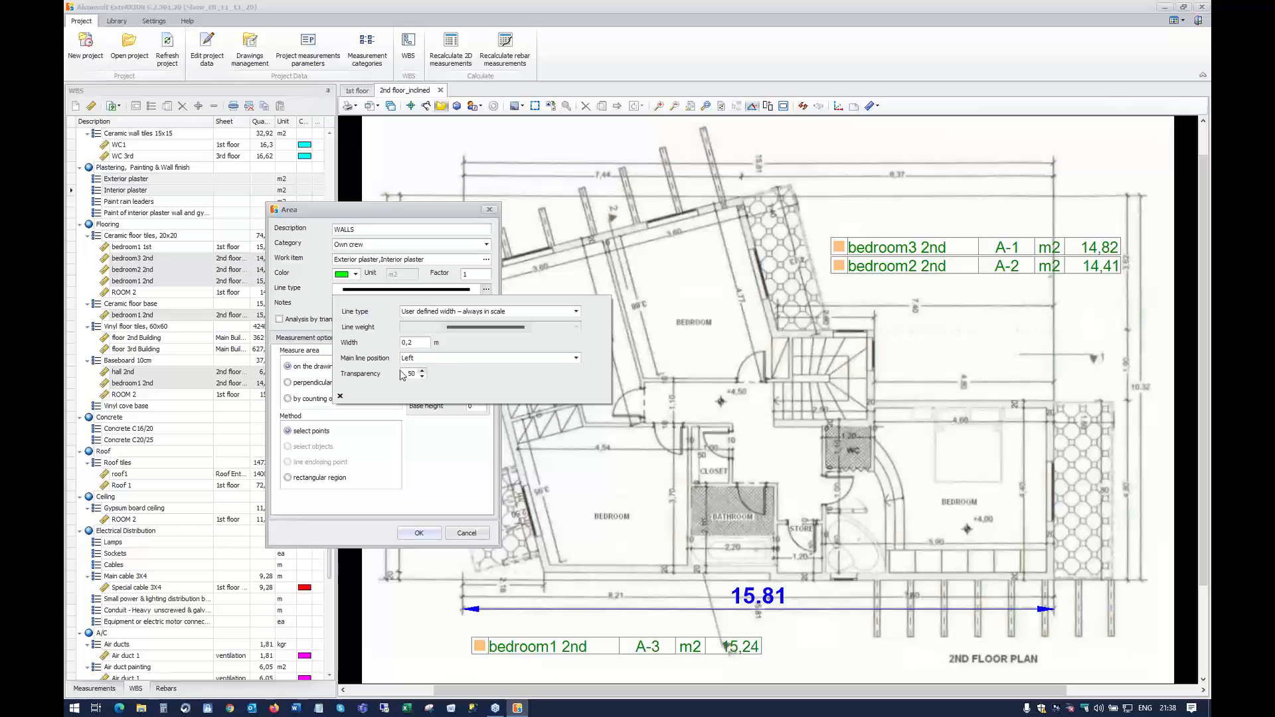
{"action": "left_click", "coordinate": [450, 465]}
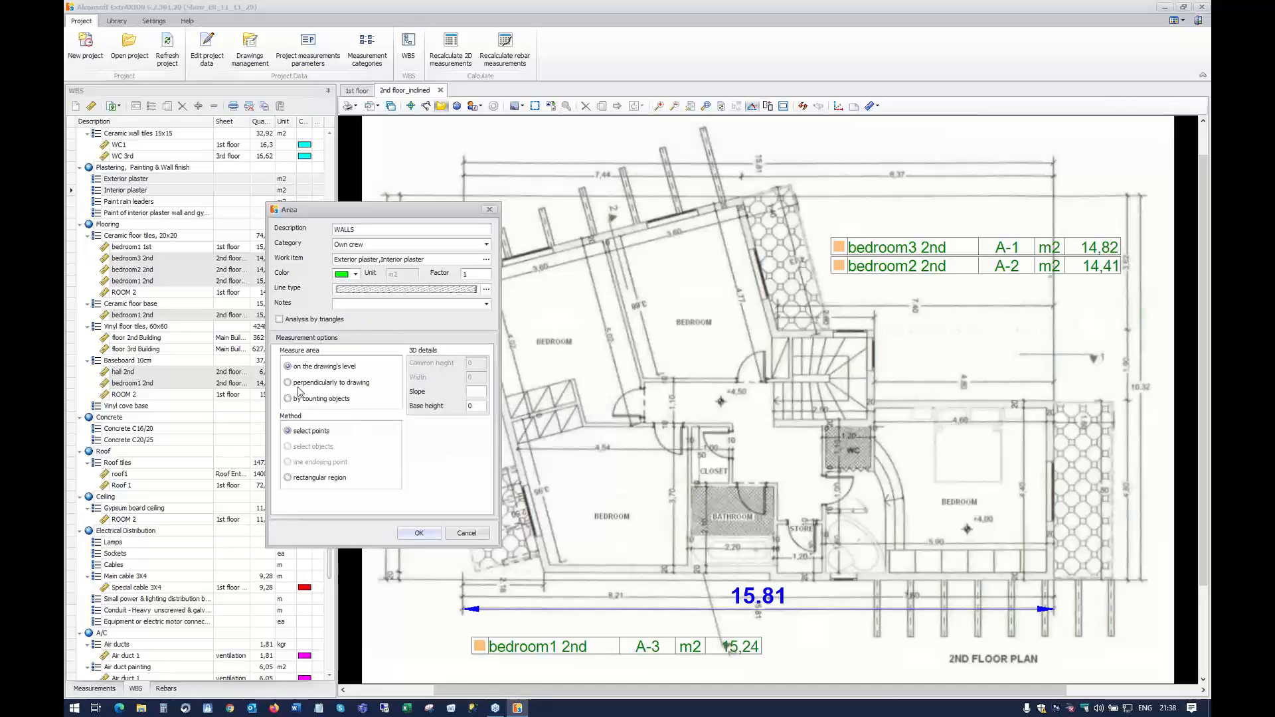
Measure the area perpendicularly to the drawing with a common height of 3,2 and accept the measurement settings
{"action": "left_click", "coordinate": [288, 383]}
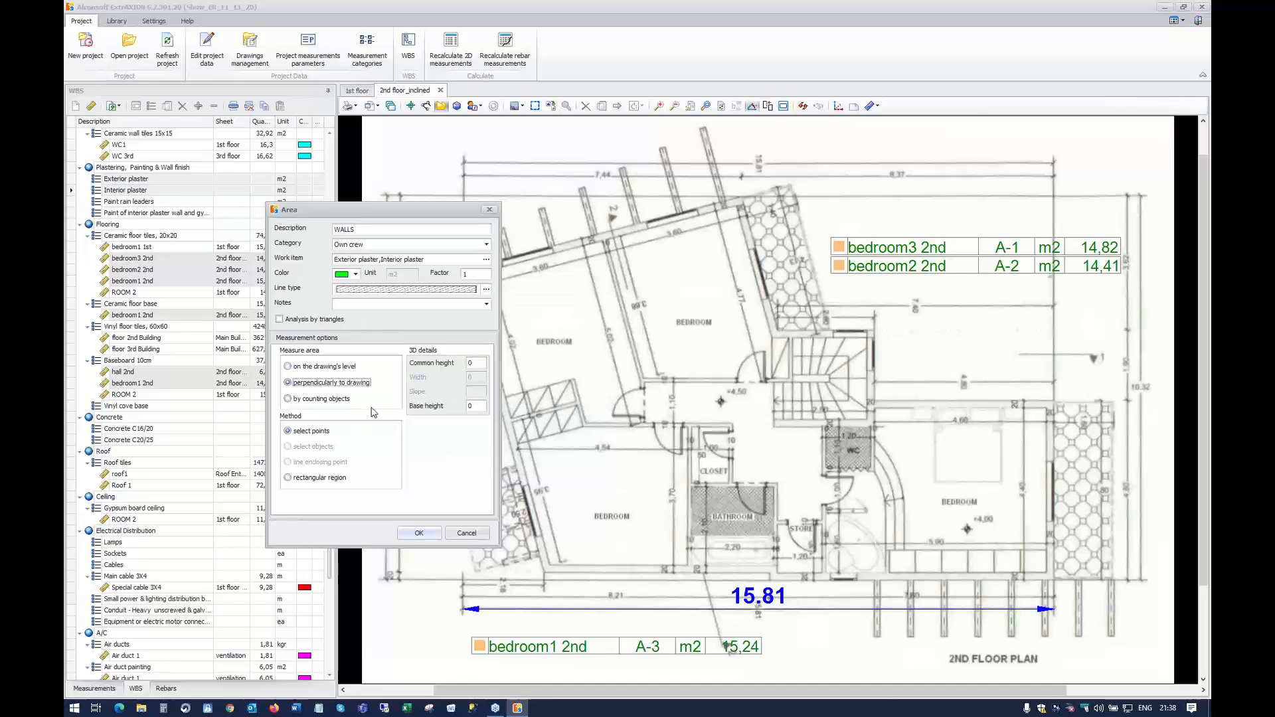
{"action": "left_click", "coordinate": [474, 362]}
{"action": "left_click", "coordinate": [414, 534]}
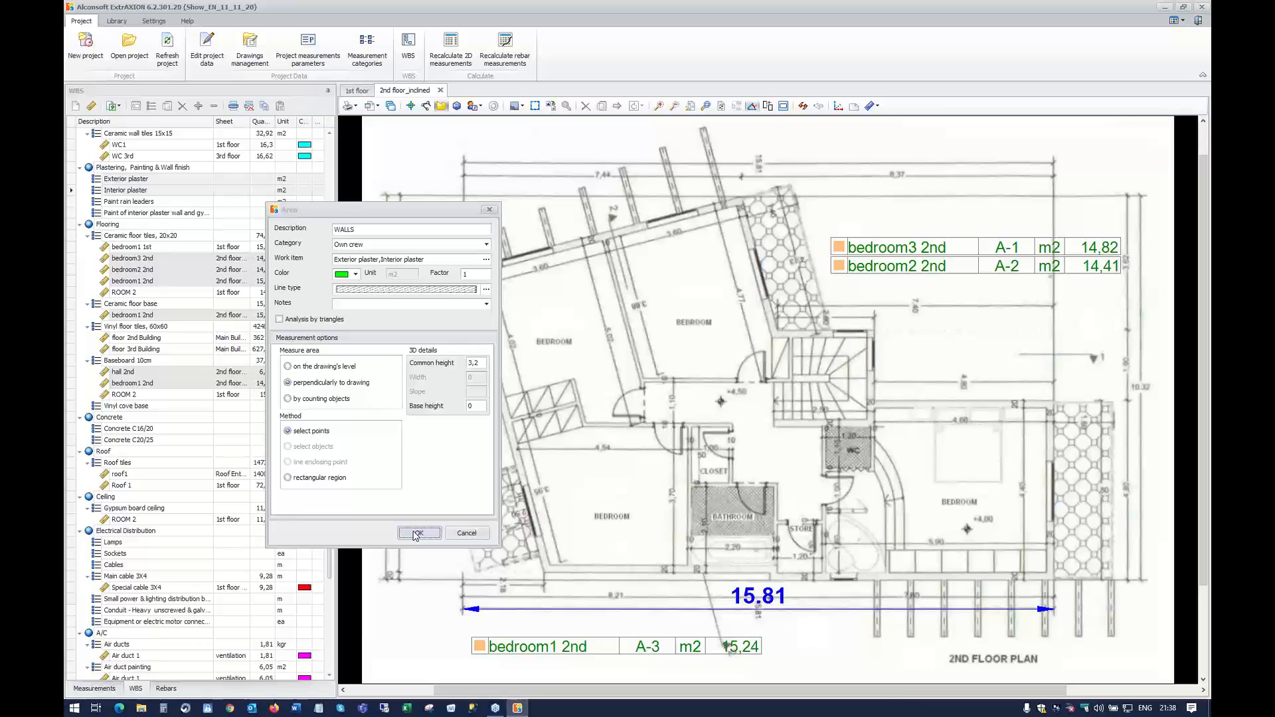
Trace the inclined wing's outer wall from the lower-left bedroom corner, around its two upper corners, down to the staircase corner
{"action": "left_click", "coordinate": [542, 571]}
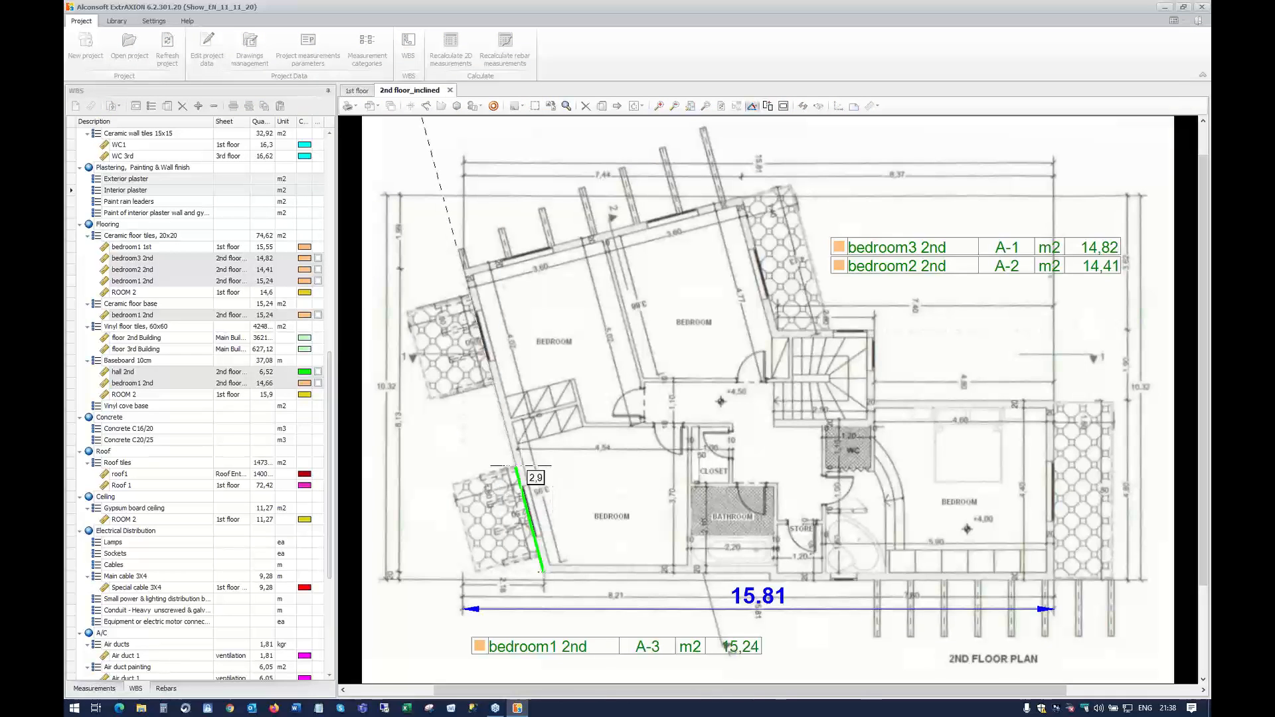
{"action": "left_click", "coordinate": [464, 269]}
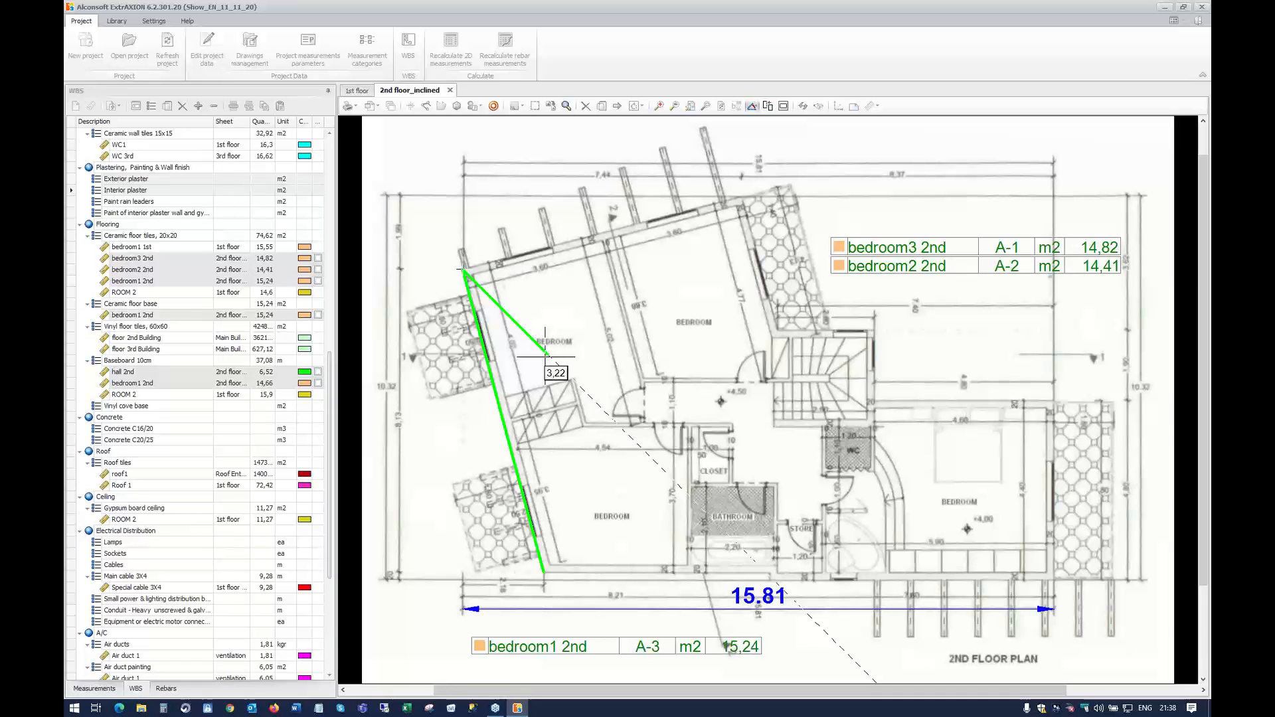
{"action": "scroll", "coordinate": [663, 280], "scroll_direction": "up", "scroll_amount": 2}
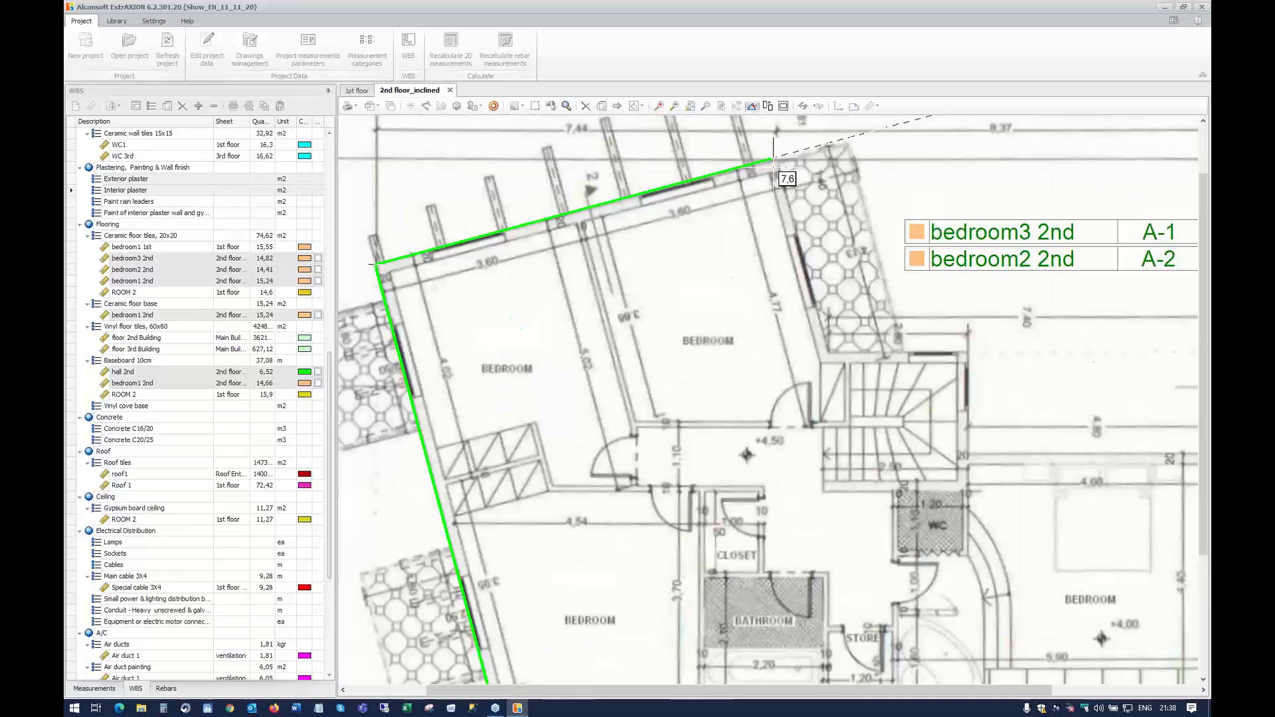
{"action": "left_click", "coordinate": [774, 160]}
{"action": "scroll", "coordinate": [776, 182], "scroll_direction": "up", "scroll_amount": 1}
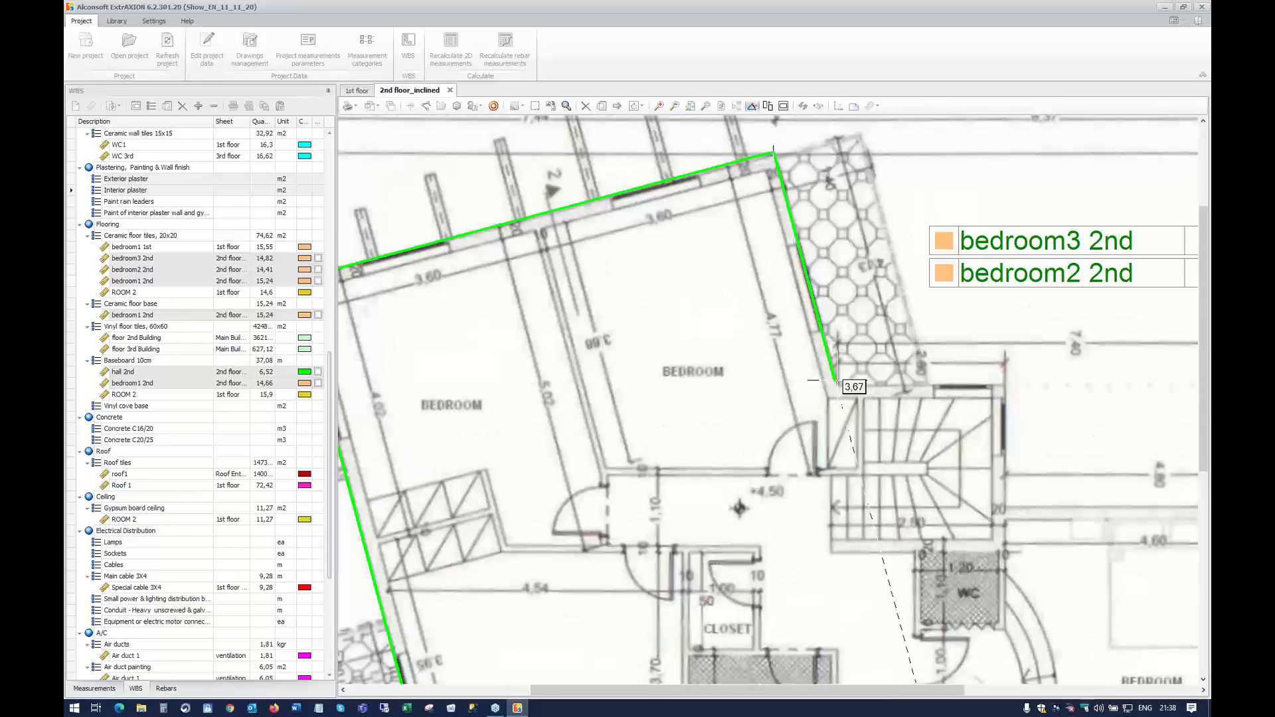
{"action": "left_click", "coordinate": [836, 388]}
Continue the outer wall line around the staircase and the right-hand bedroom to the plan's lower-right corner, and finish the measurement
{"action": "scroll", "coordinate": [906, 399], "scroll_direction": "down", "scroll_amount": 1}
{"action": "left_click", "coordinate": [1003, 390]}
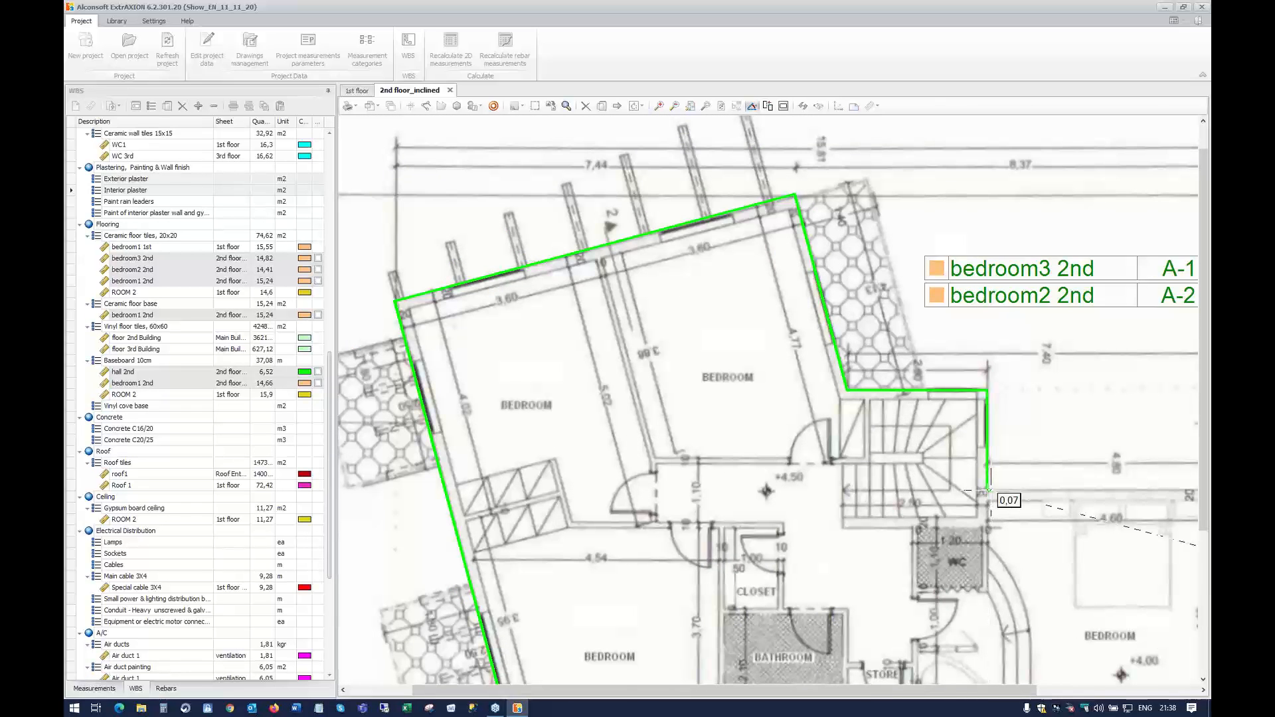
{"action": "left_click", "coordinate": [988, 490]}
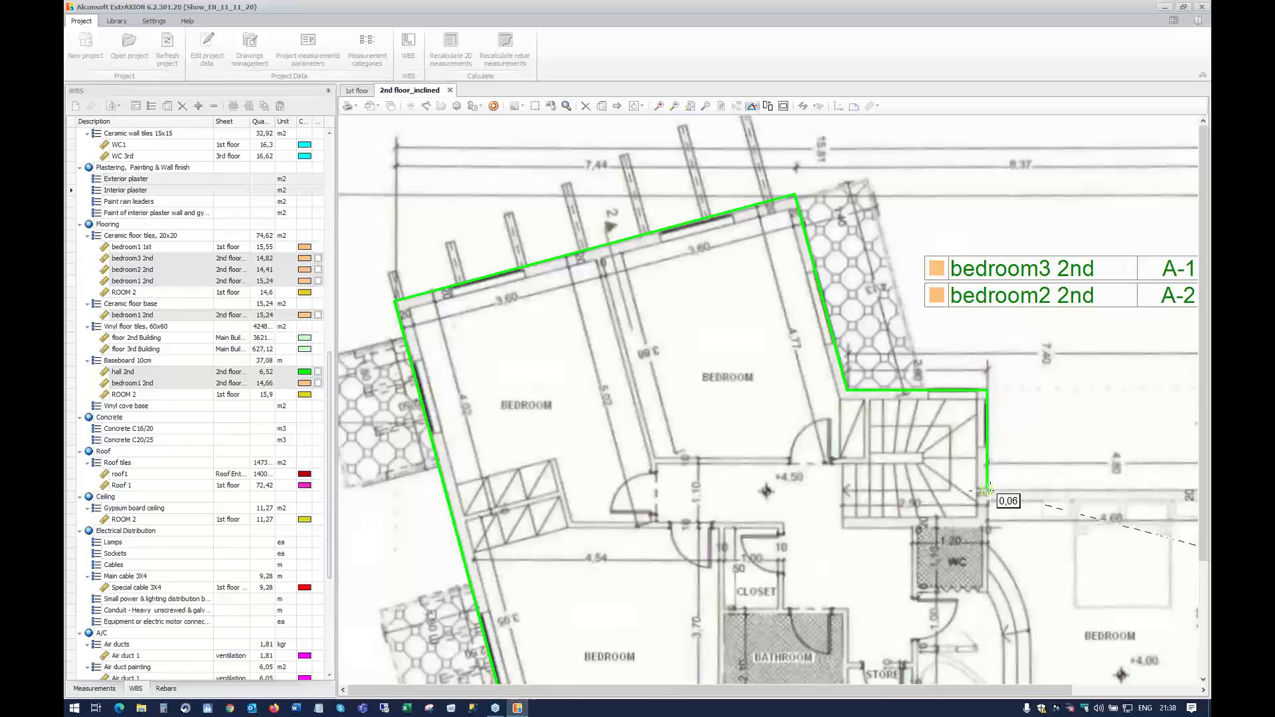
{"action": "scroll", "coordinate": [863, 478], "scroll_direction": "down", "scroll_amount": 3}
{"action": "left_click", "coordinate": [850, 463]}
{"action": "left_click", "coordinate": [850, 611]}
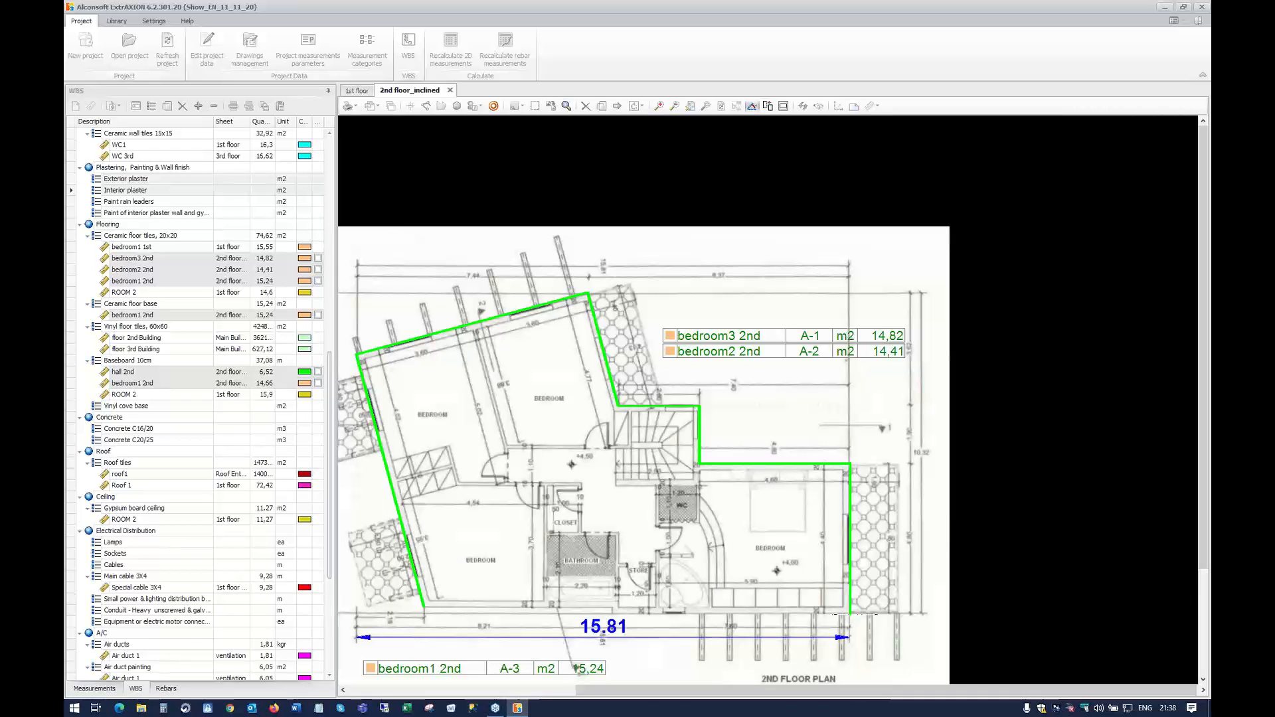
{"action": "left_click", "coordinate": [715, 567]}
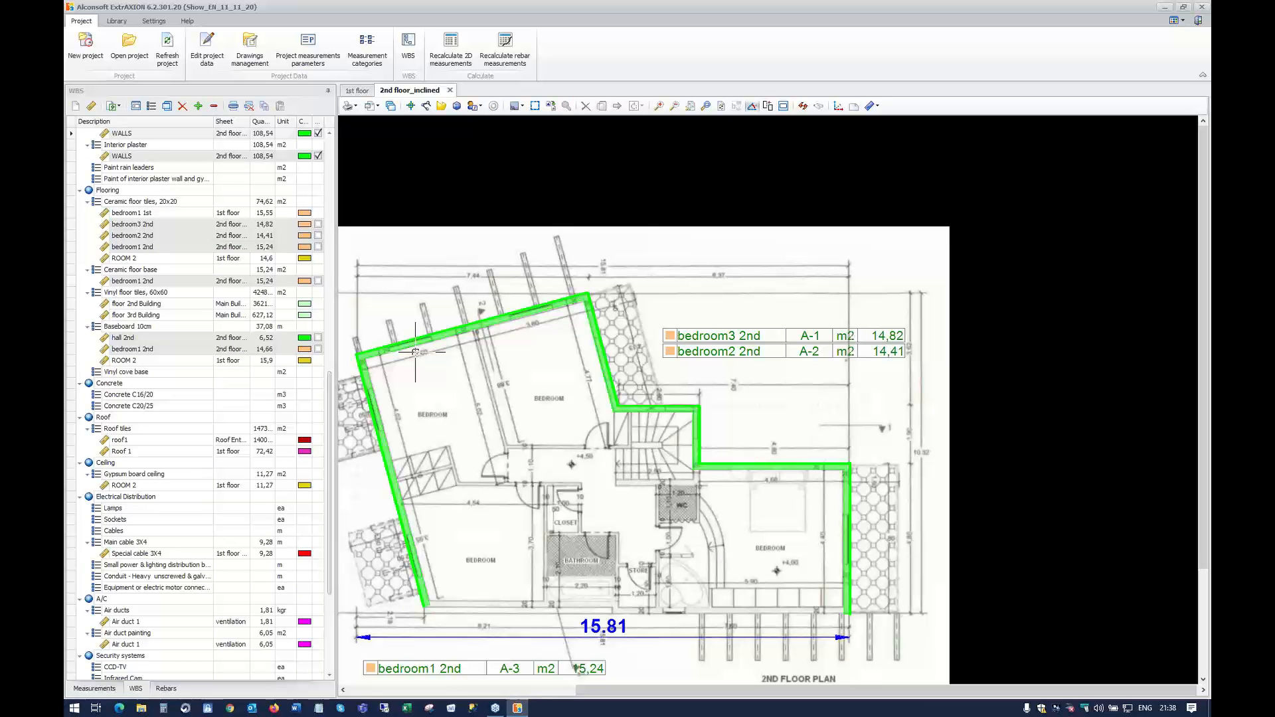
Open the WALLS measurement of the traced outer wall for editing and bring up its associated WBS items
{"action": "scroll", "coordinate": [416, 352], "scroll_direction": "up", "scroll_amount": 5}
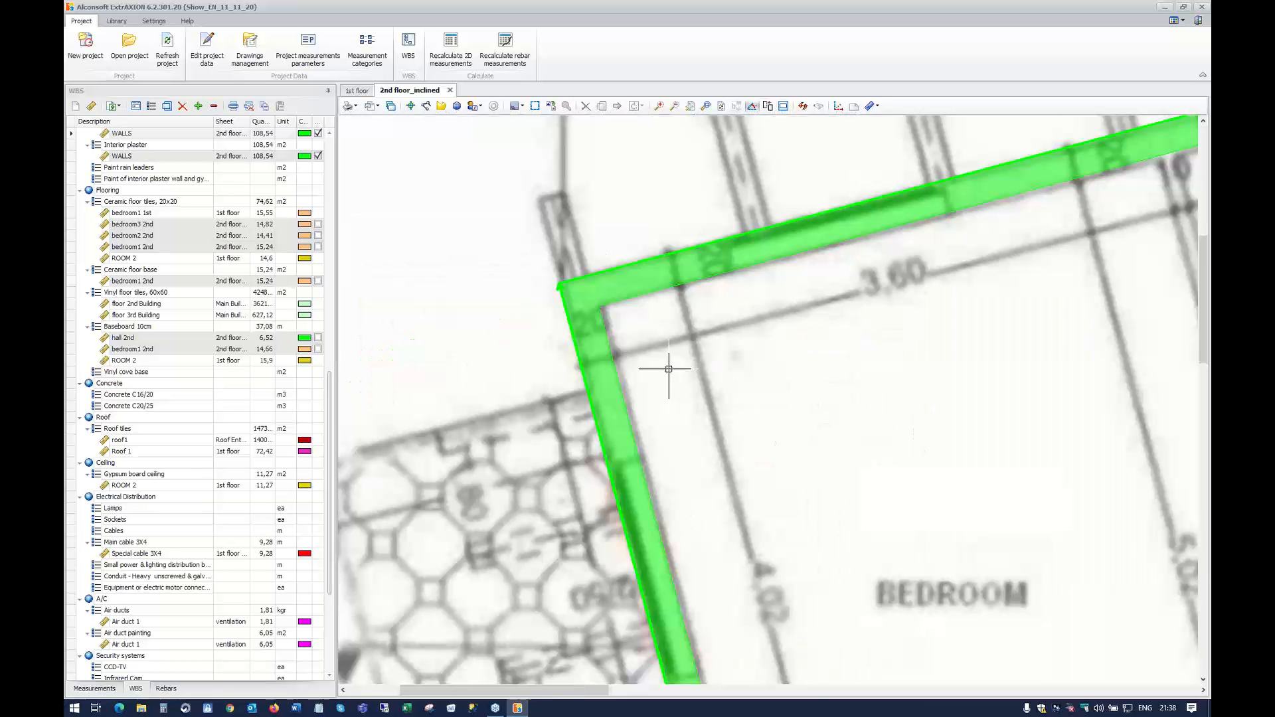
{"action": "scroll", "coordinate": [669, 369], "scroll_direction": "up", "scroll_amount": 1}
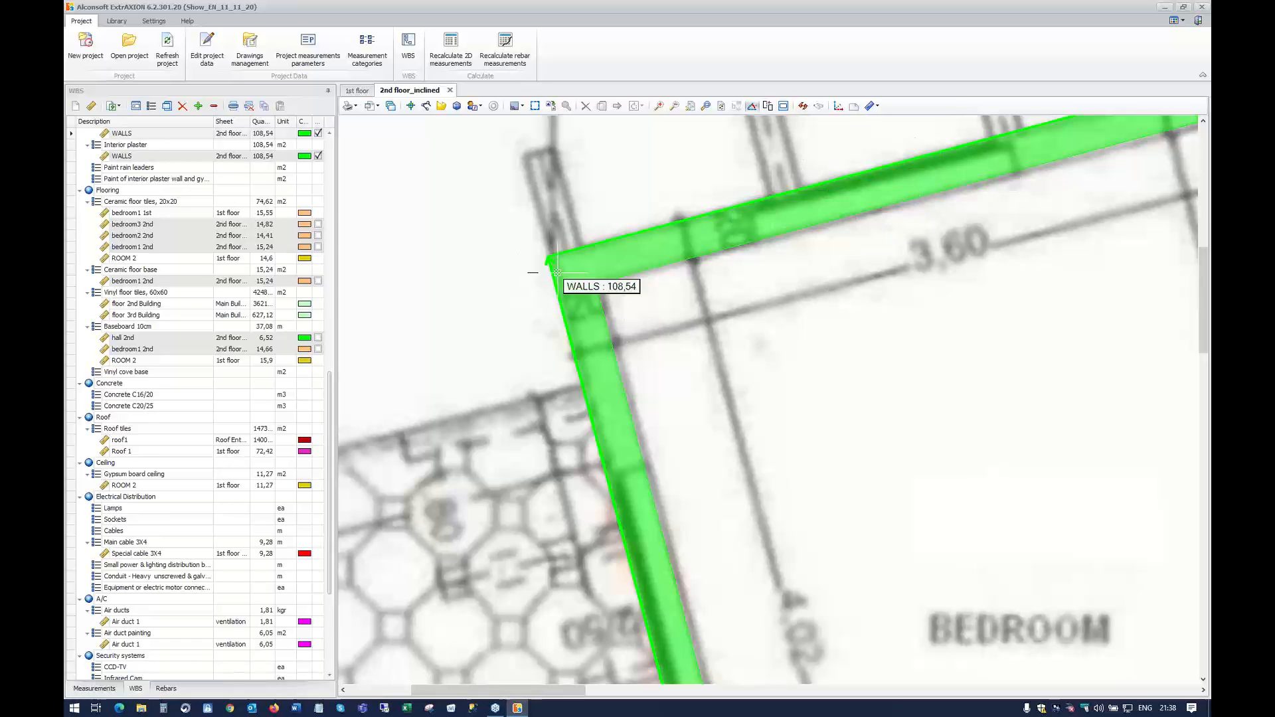
{"action": "scroll", "coordinate": [557, 272], "scroll_direction": "up", "scroll_amount": 1}
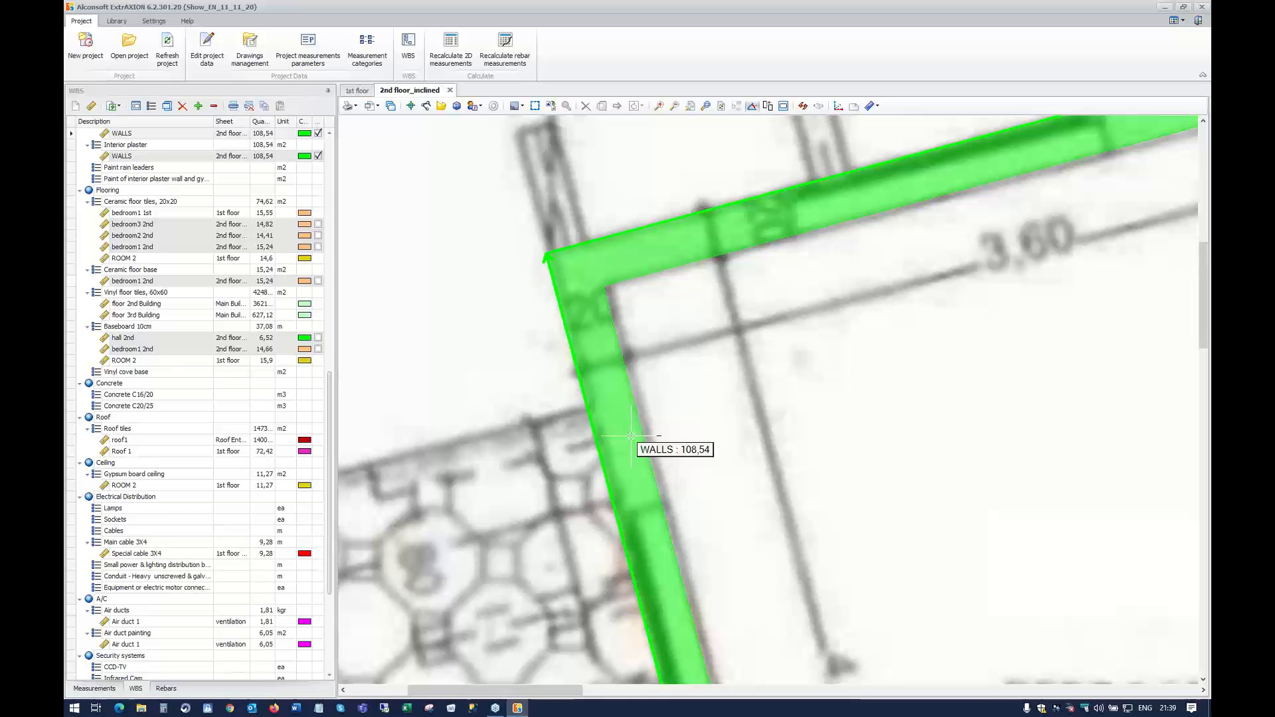
{"action": "scroll", "coordinate": [631, 437], "scroll_direction": "down", "scroll_amount": 2}
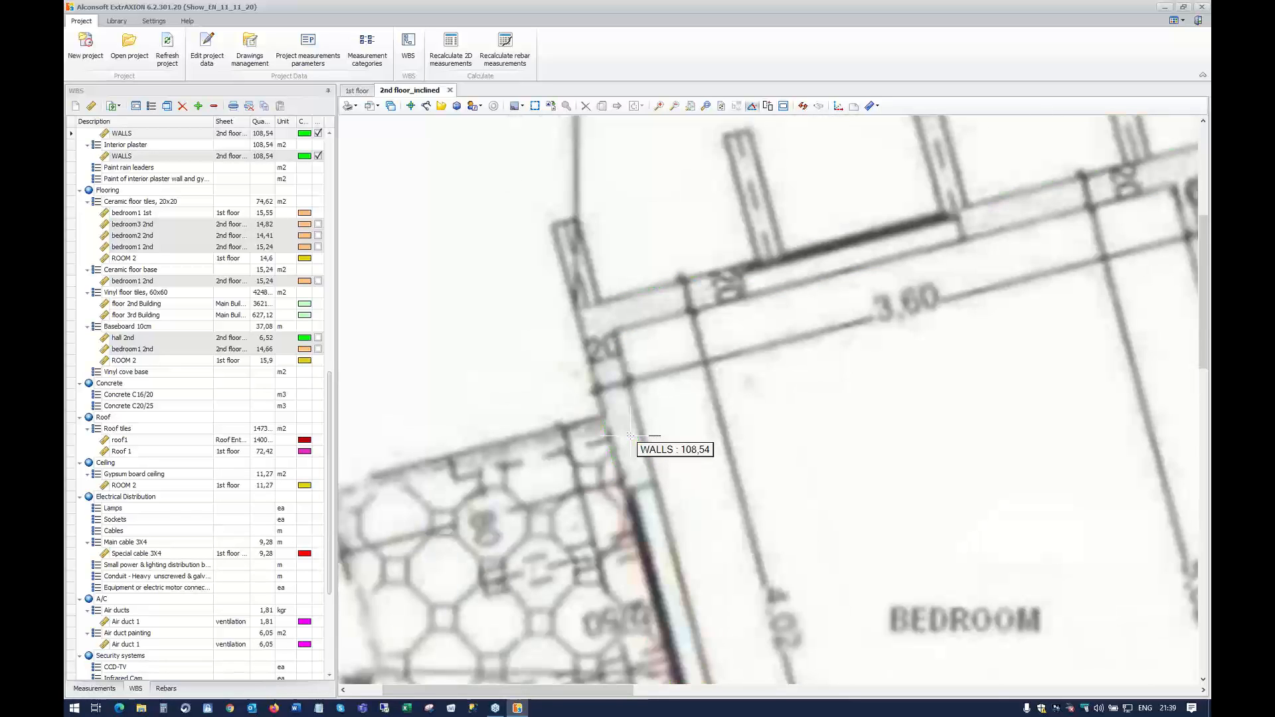
{"action": "scroll", "coordinate": [631, 437], "scroll_direction": "down", "scroll_amount": 2}
{"action": "right_click", "coordinate": [671, 350]}
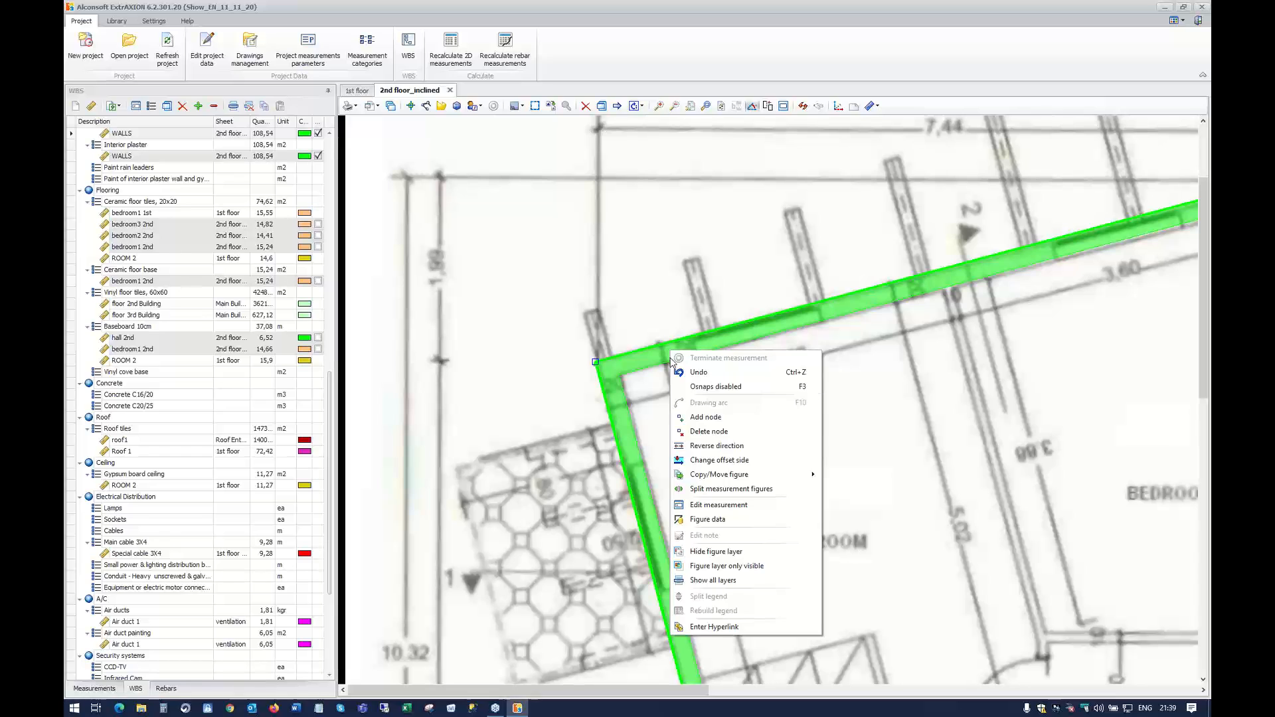
{"action": "left_click", "coordinate": [697, 506]}
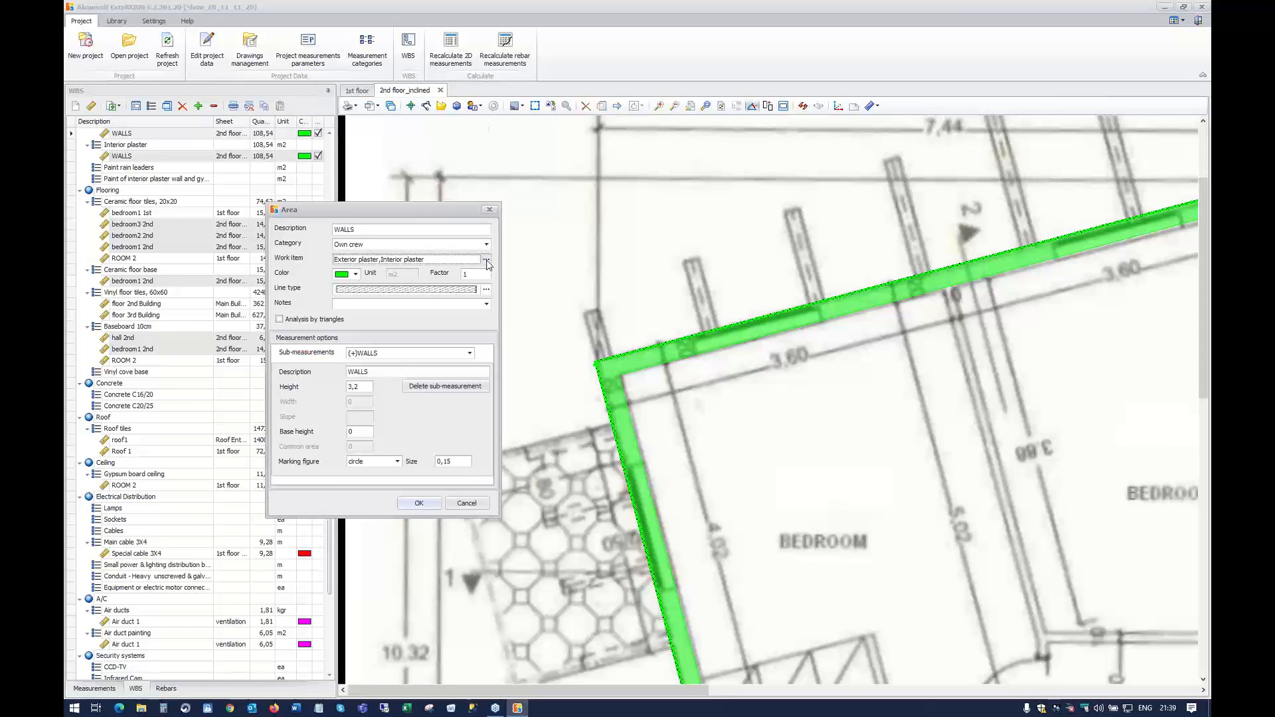
{"action": "left_click", "coordinate": [487, 259]}
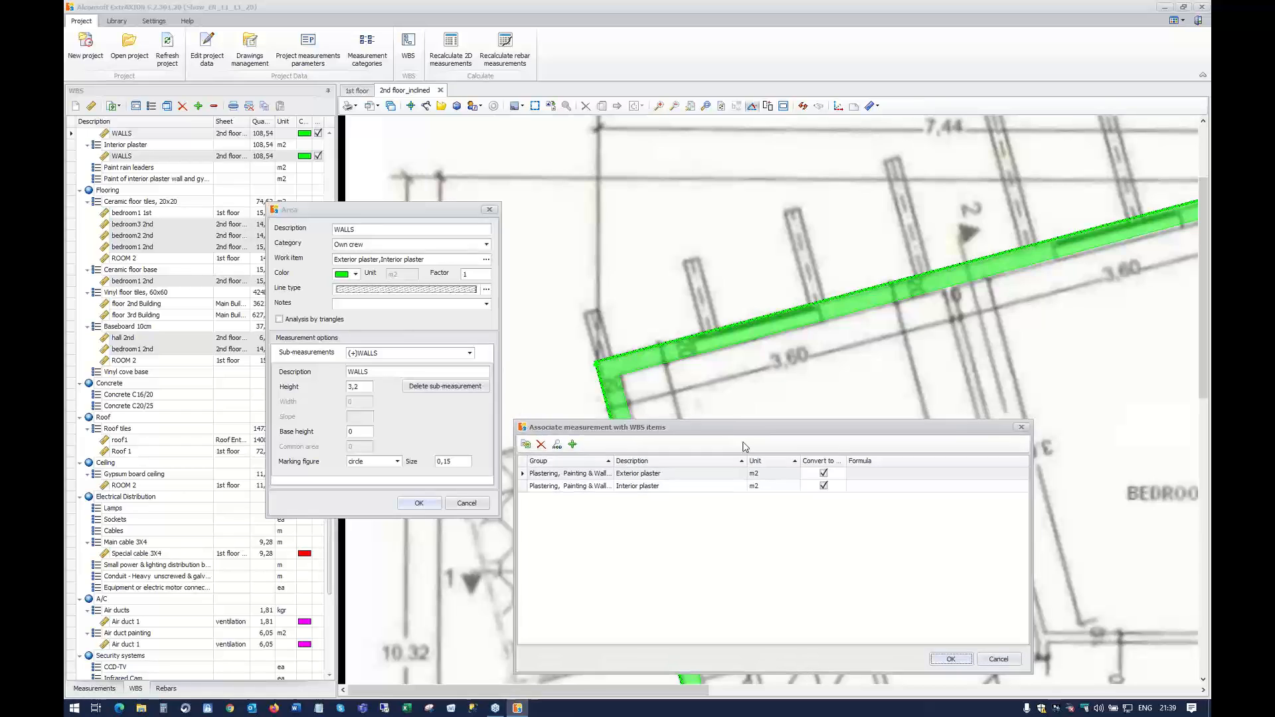
Assign the formula RL to Exterior plaster and RR to Interior plaster, and accept the WALLS measurement changes
{"action": "mouse_move", "coordinate": [730, 427]}
{"action": "left_mouse_down"}
{"action": "mouse_move", "coordinate": [943, 365]}
{"action": "mouse_move", "coordinate": [935, 478]}
{"action": "left_mouse_up"}
{"action": "mouse_move", "coordinate": [1093, 516]}
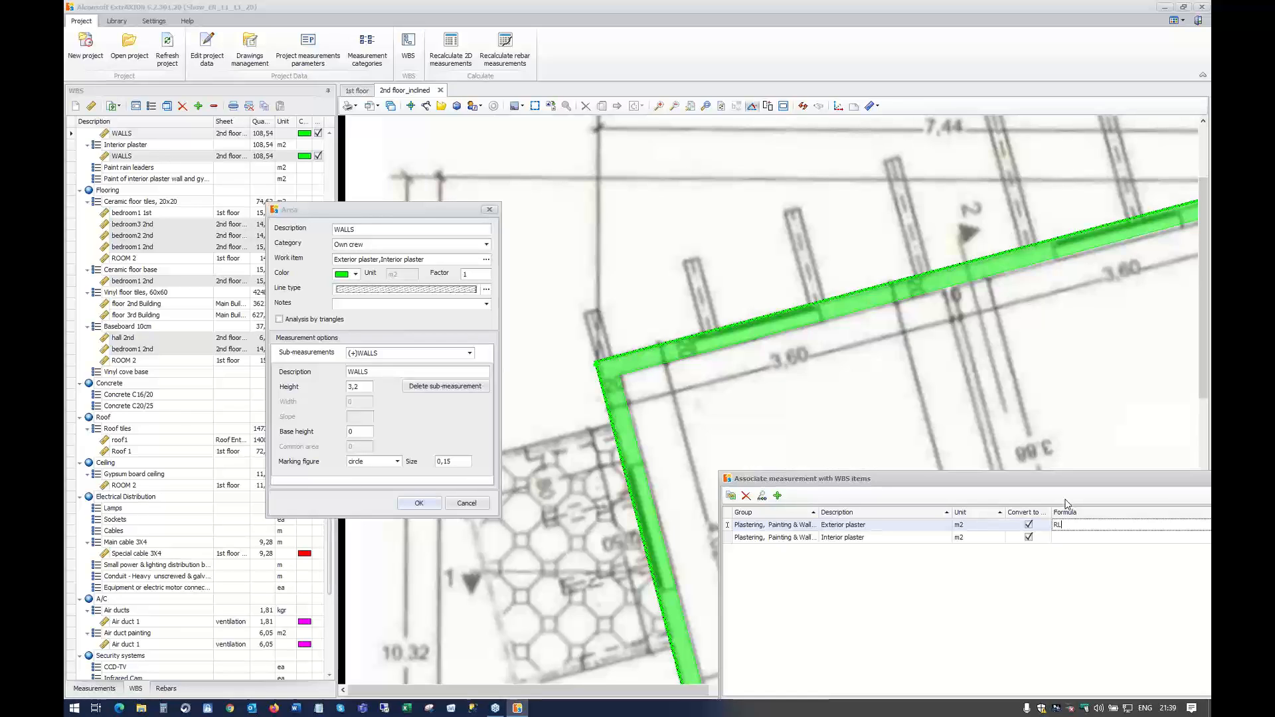
{"action": "key", "text": "Down"}
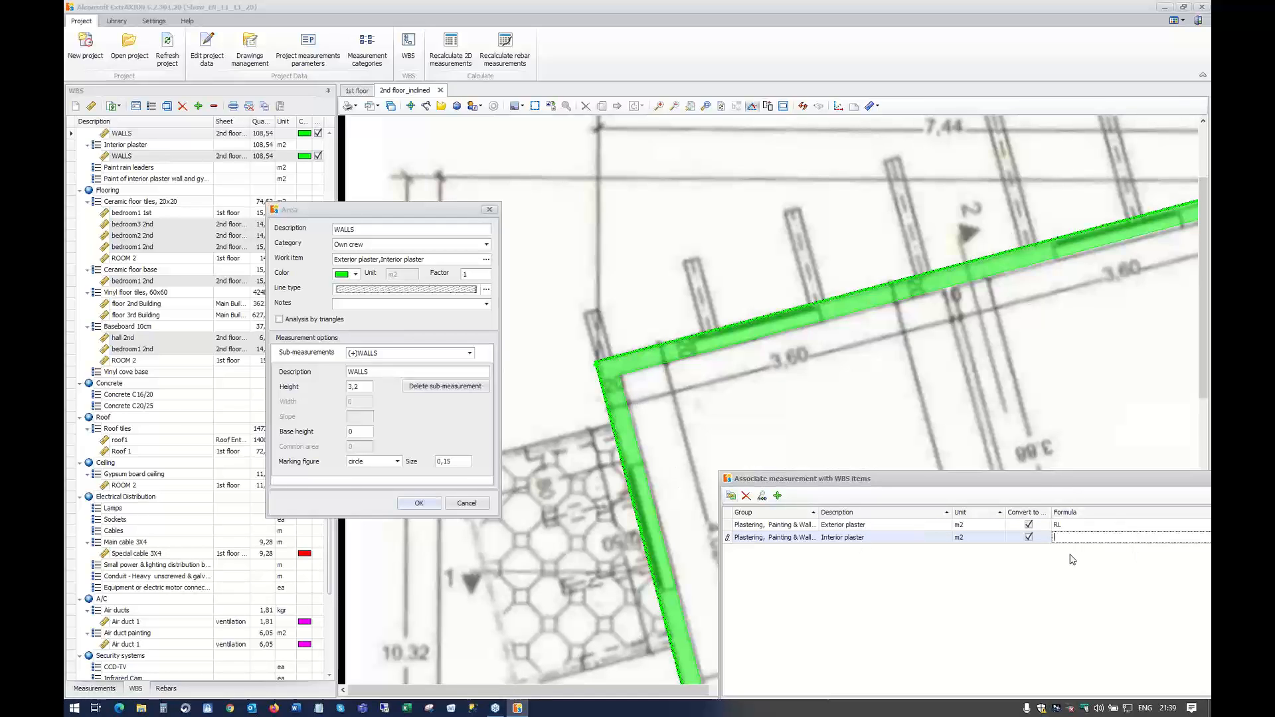
{"action": "type", "text": "RR"}
{"action": "left_click_drag", "start_coordinate": [984, 486], "coordinate": [956, 459]}
{"action": "left_click_drag", "start_coordinate": [900, 399], "coordinate": [858, 354]}
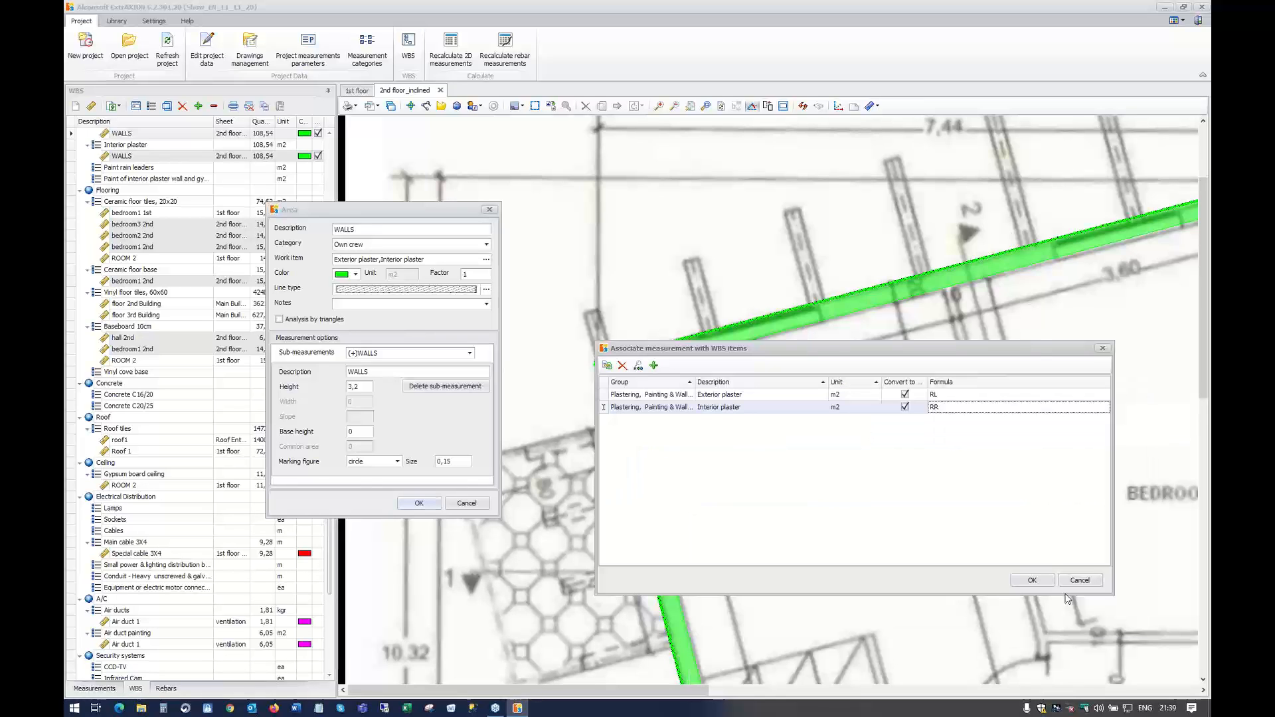
{"action": "left_click", "coordinate": [1032, 580]}
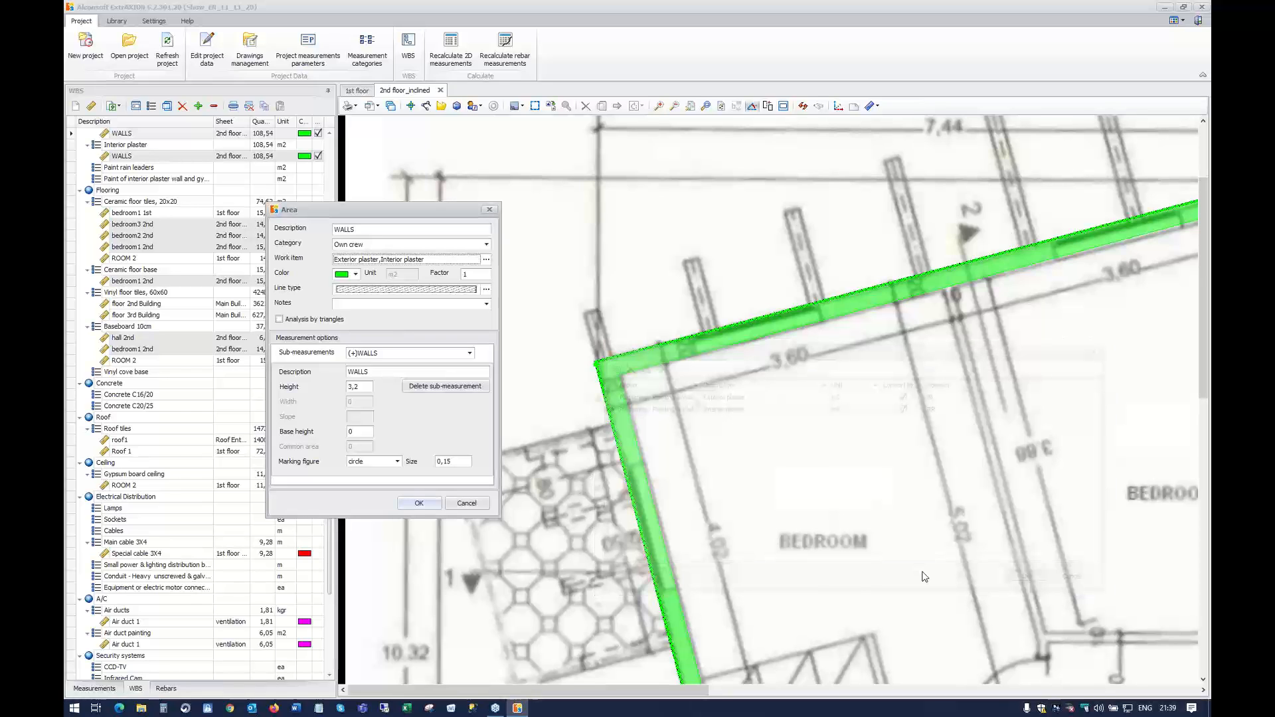
{"action": "left_click", "coordinate": [420, 503]}
Compare the WALLS quantities under Exterior plaster and Interior plaster in the WBS, and view the whole wall outline
{"action": "scroll", "coordinate": [231, 191], "scroll_direction": "up", "scroll_amount": 3}
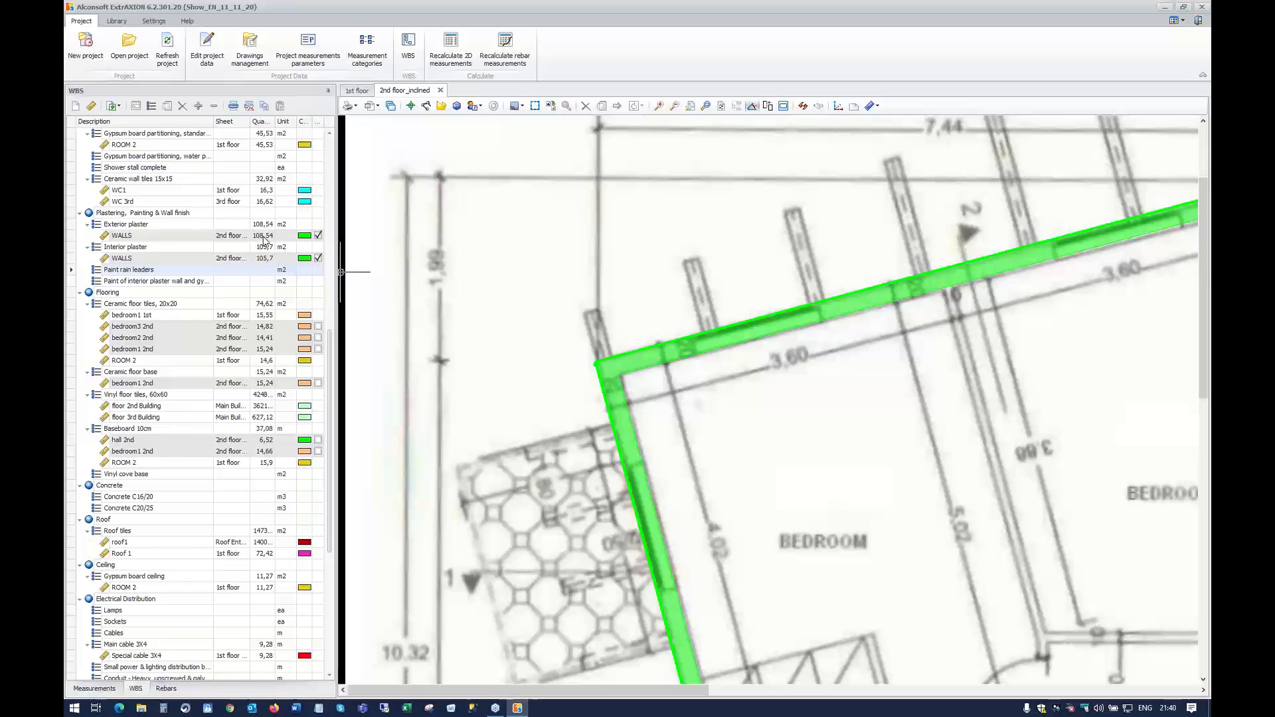
{"action": "left_click", "coordinate": [262, 239]}
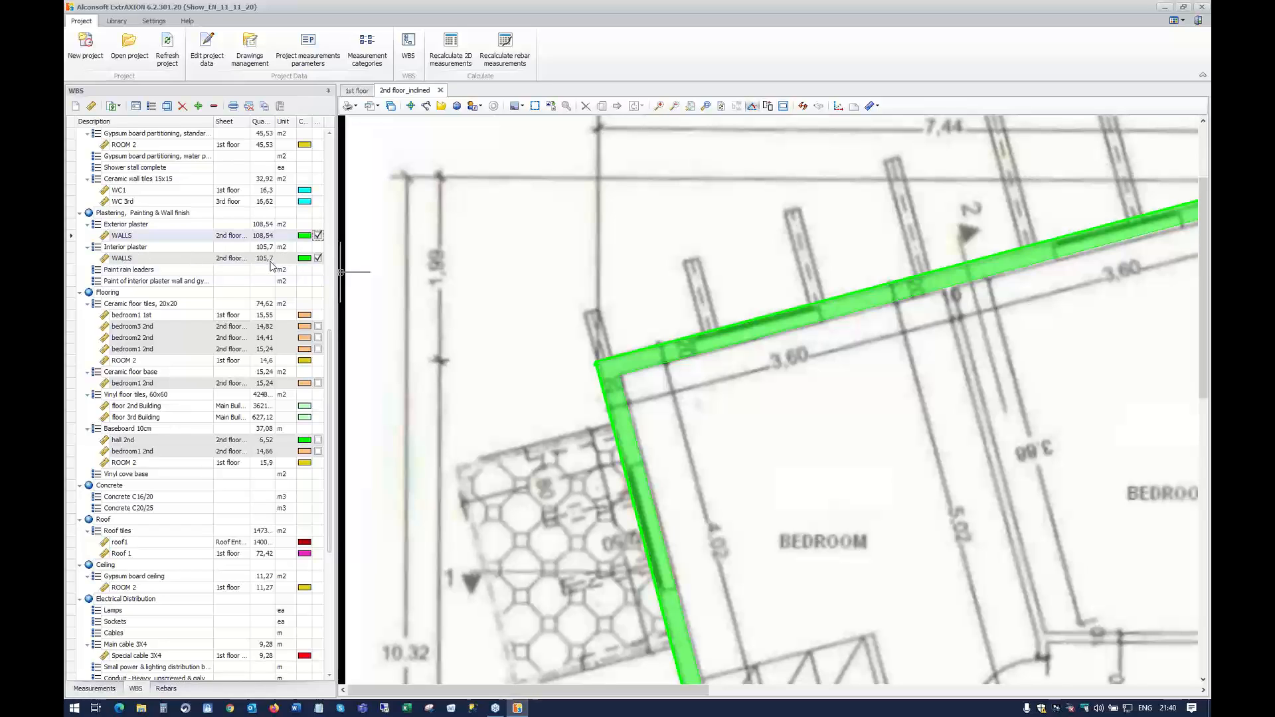
{"action": "left_click", "coordinate": [688, 300]}
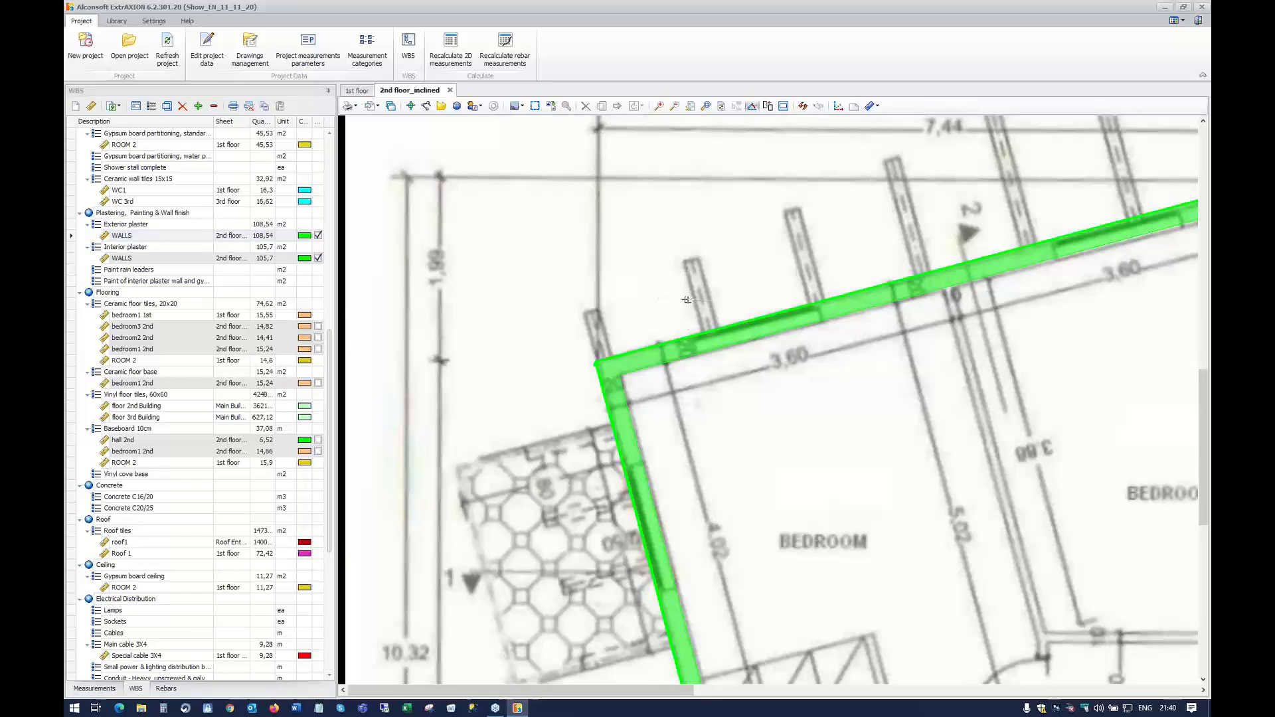
{"action": "scroll", "coordinate": [682, 315], "scroll_direction": "down", "scroll_amount": 5}
{"action": "left_click_drag", "start_coordinate": [682, 313], "coordinate": [702, 357]}
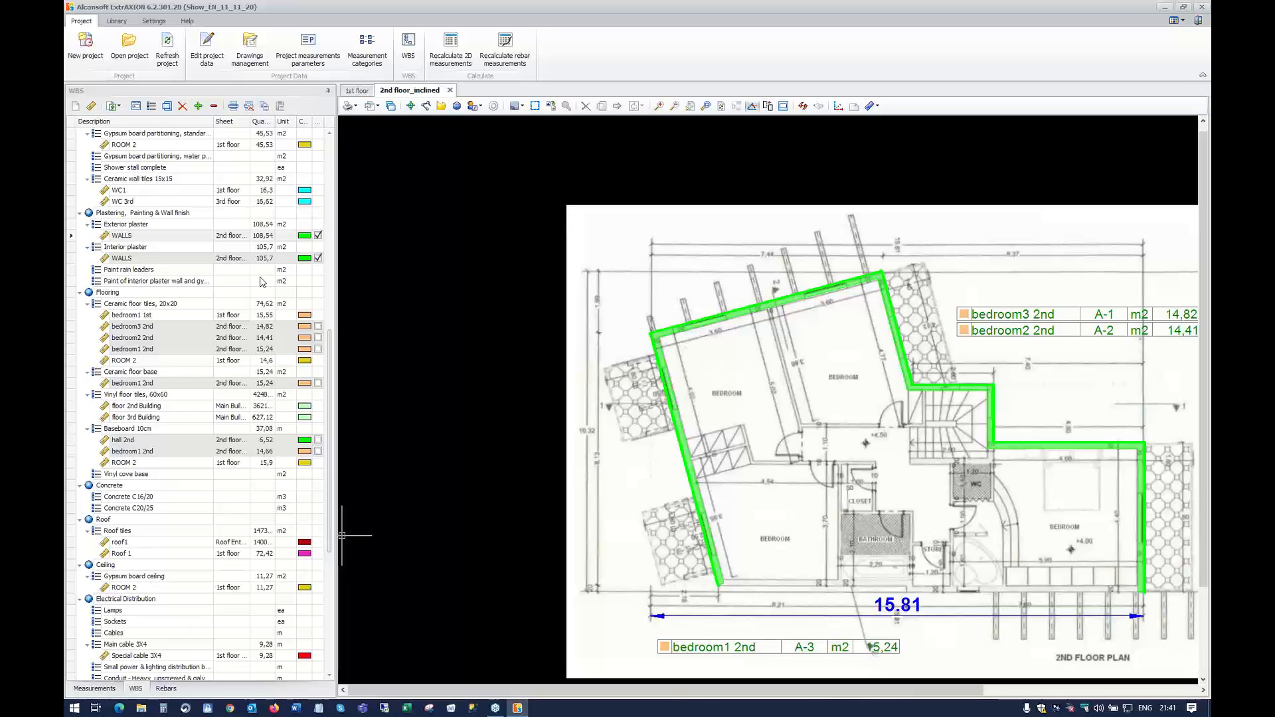
Review the library's rebar data, covering structural elements and rebar types, and leave it without changes
{"action": "left_click", "coordinate": [117, 21]}
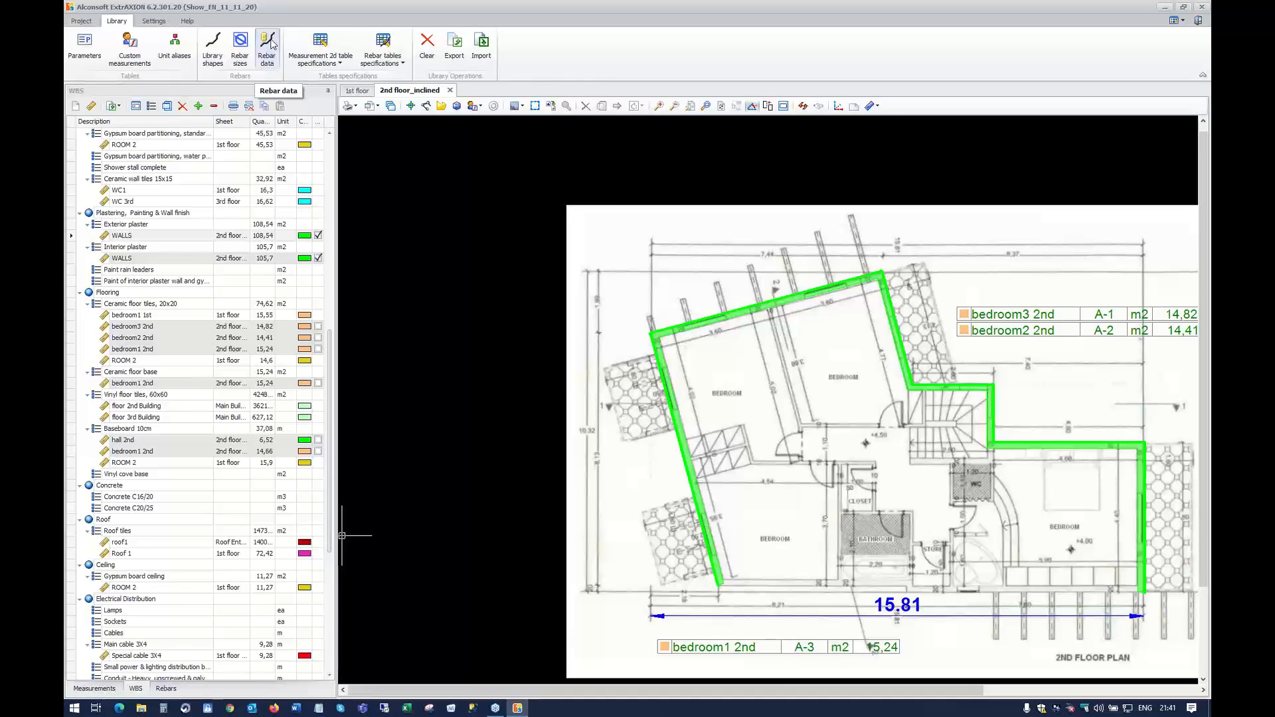
{"action": "left_click", "coordinate": [271, 44]}
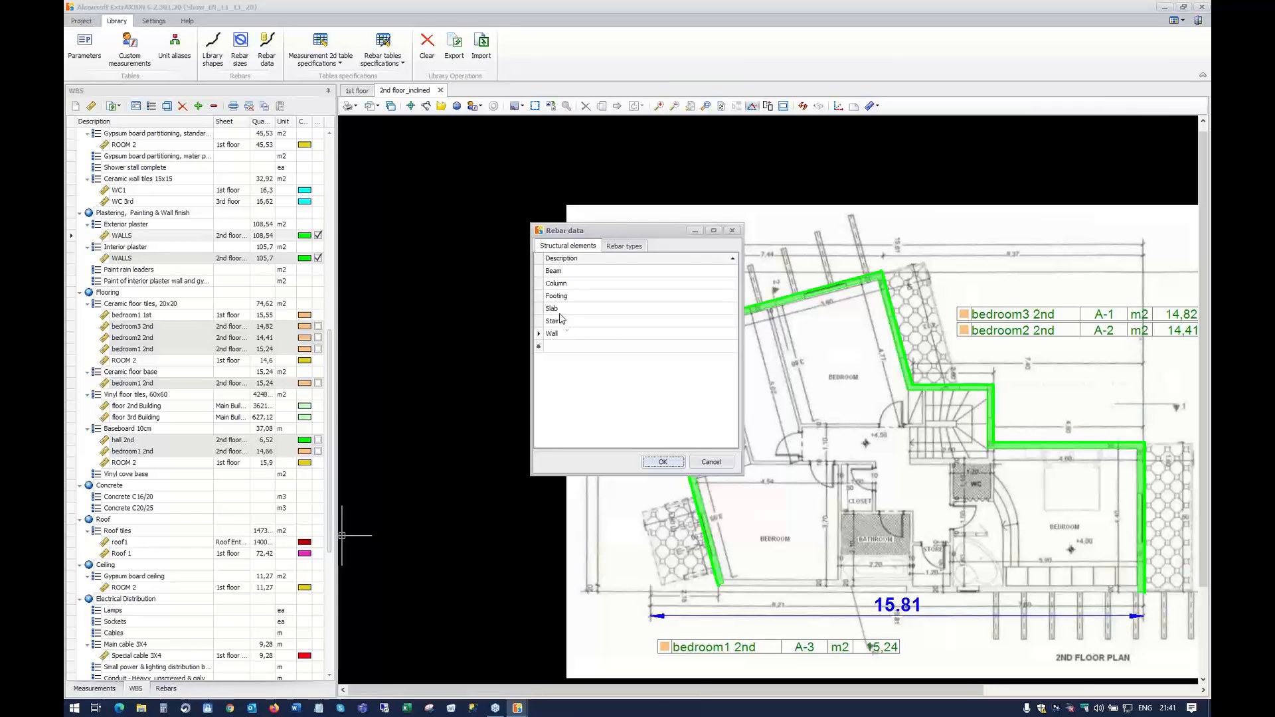
{"action": "left_click", "coordinate": [624, 246]}
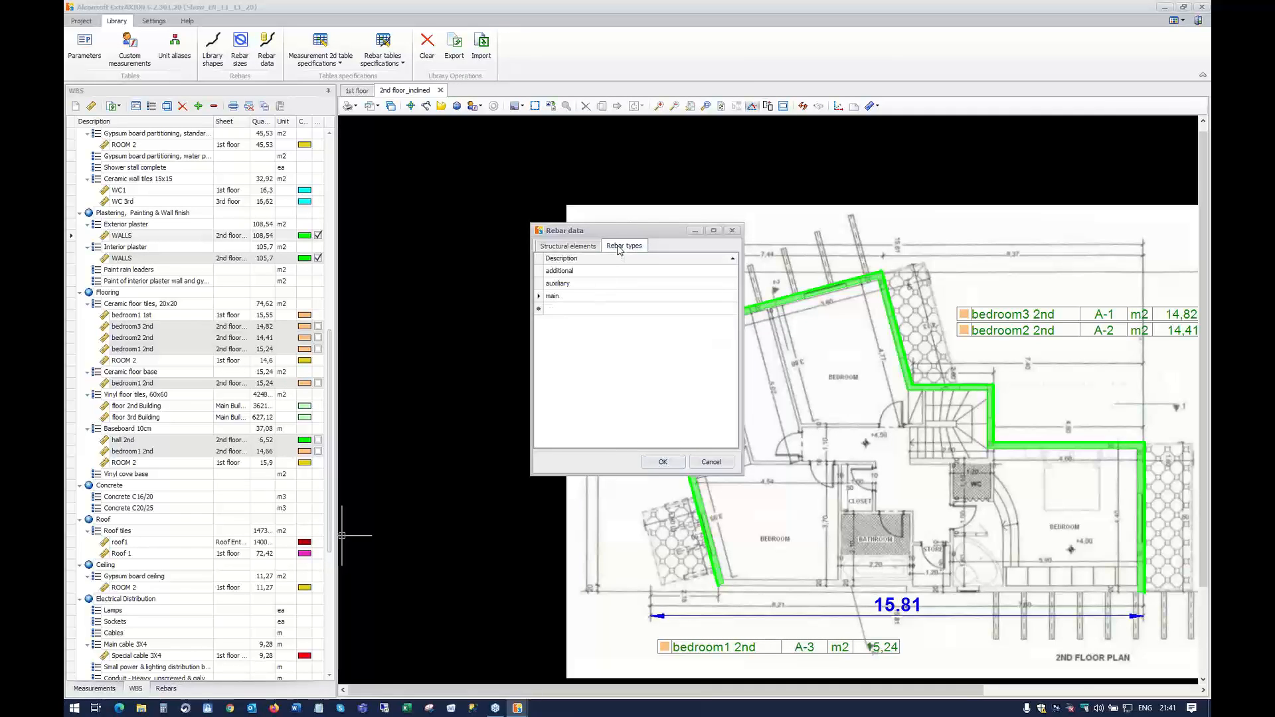
{"action": "left_click", "coordinate": [575, 285]}
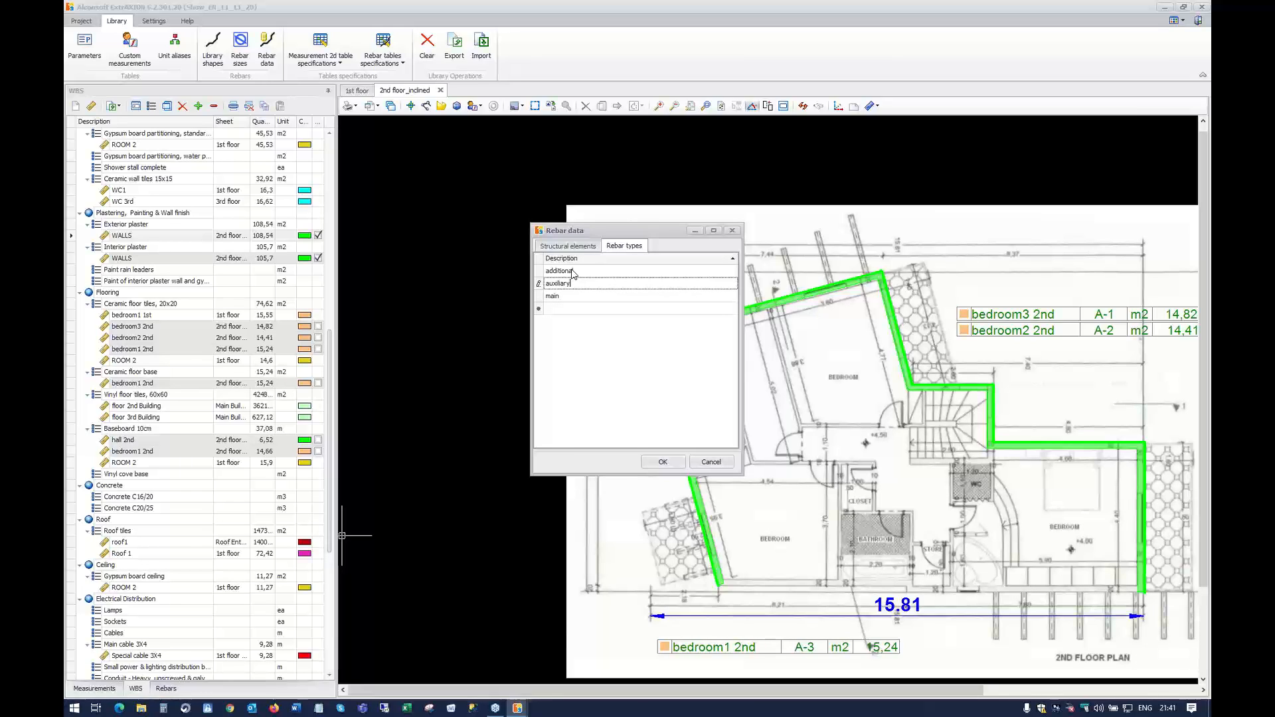
{"action": "left_click", "coordinate": [712, 463]}
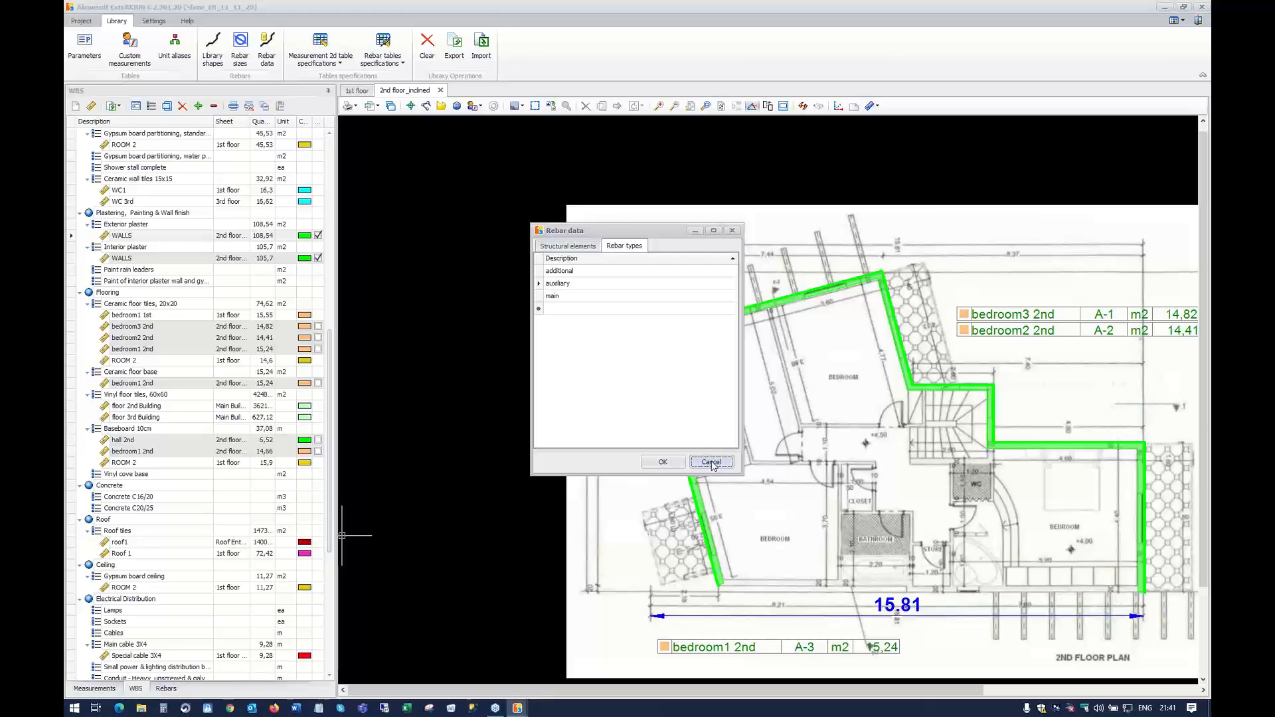
{"action": "left_click", "coordinate": [711, 463]}
Review the metric and imperial rebar sizes with their weights in the library
{"action": "left_click", "coordinate": [240, 47]}
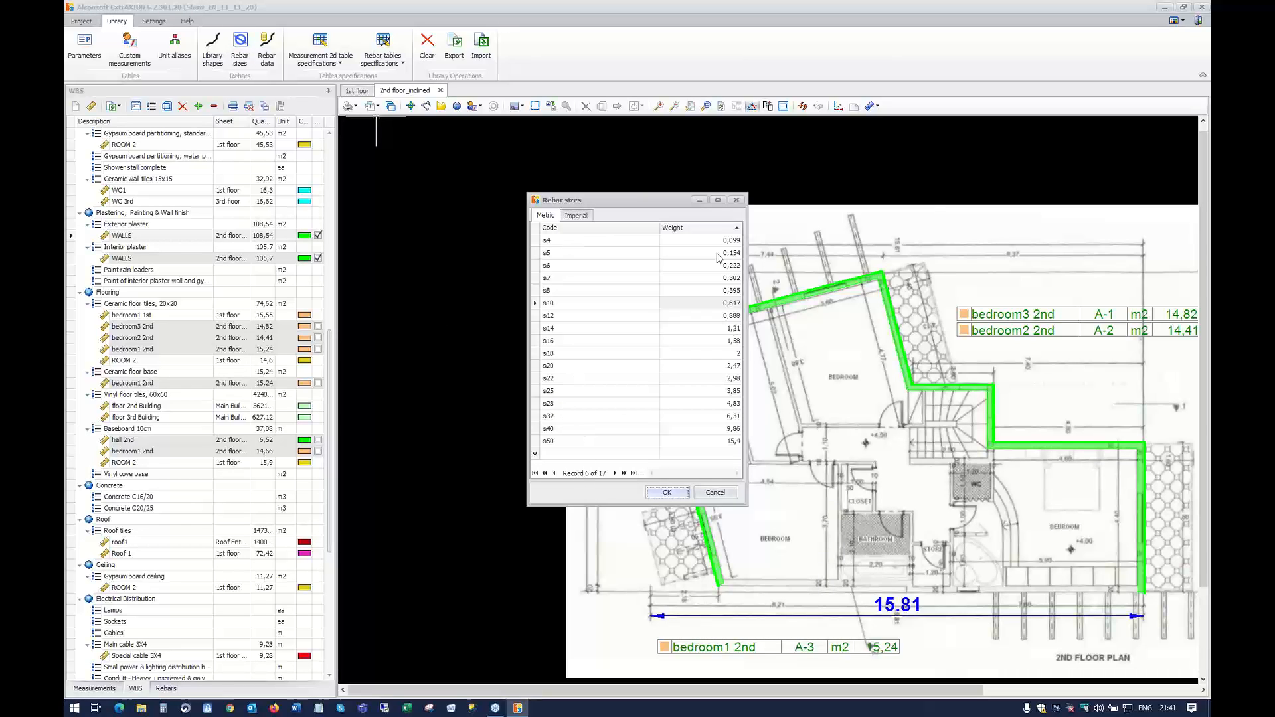
{"action": "left_click", "coordinate": [576, 216]}
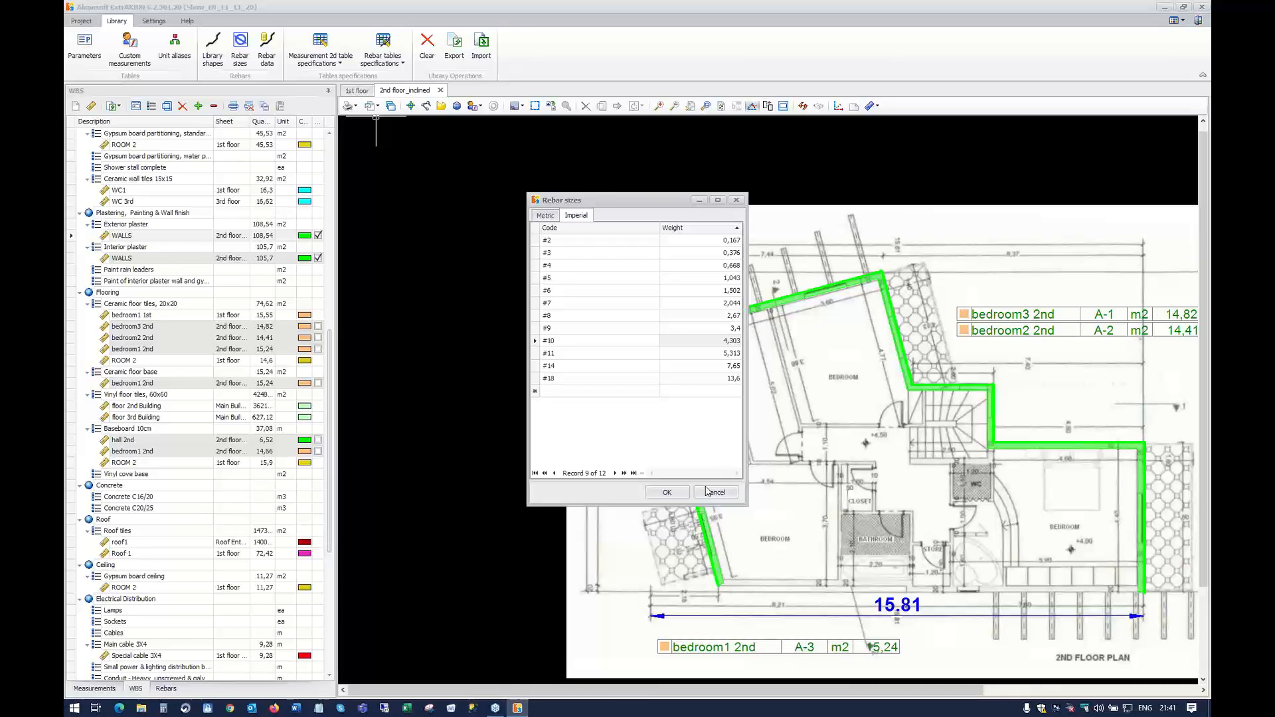
{"action": "left_click", "coordinate": [675, 497]}
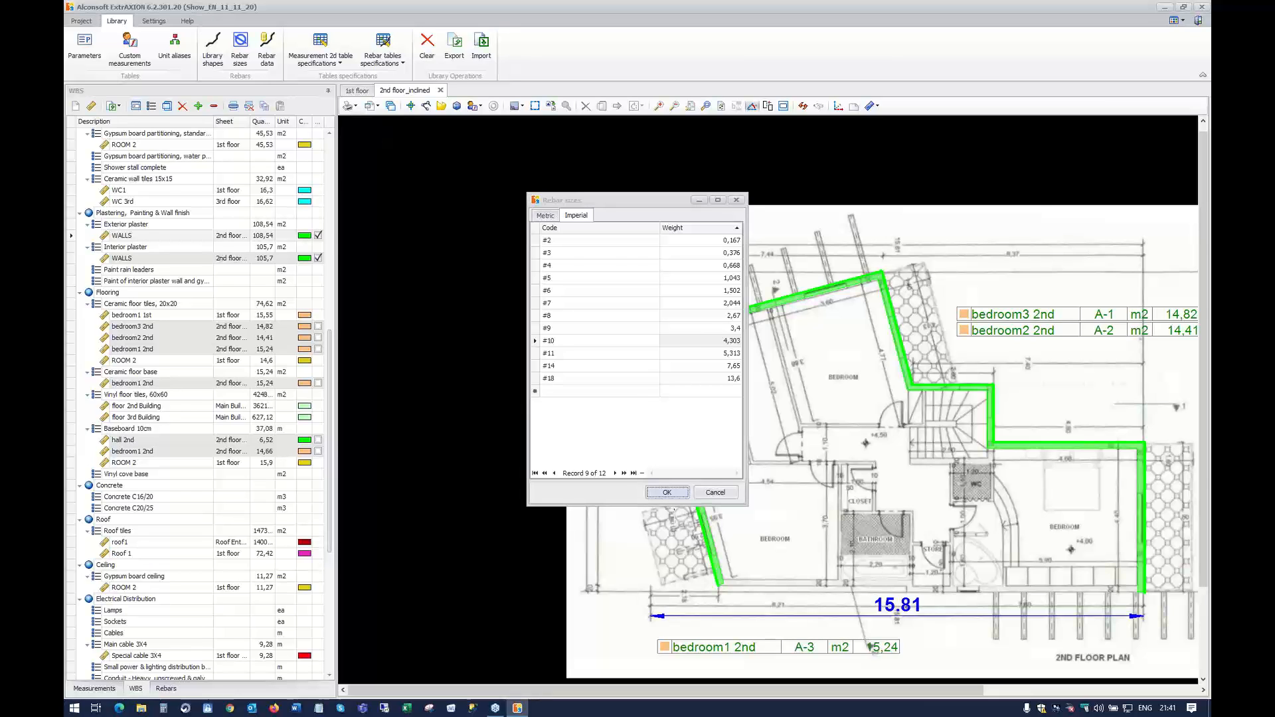
Browse the library's rebar shapes from beam through column, foundation and stirrup to slab reinforcement in an enlarged window, and close it
{"action": "left_click", "coordinate": [214, 45]}
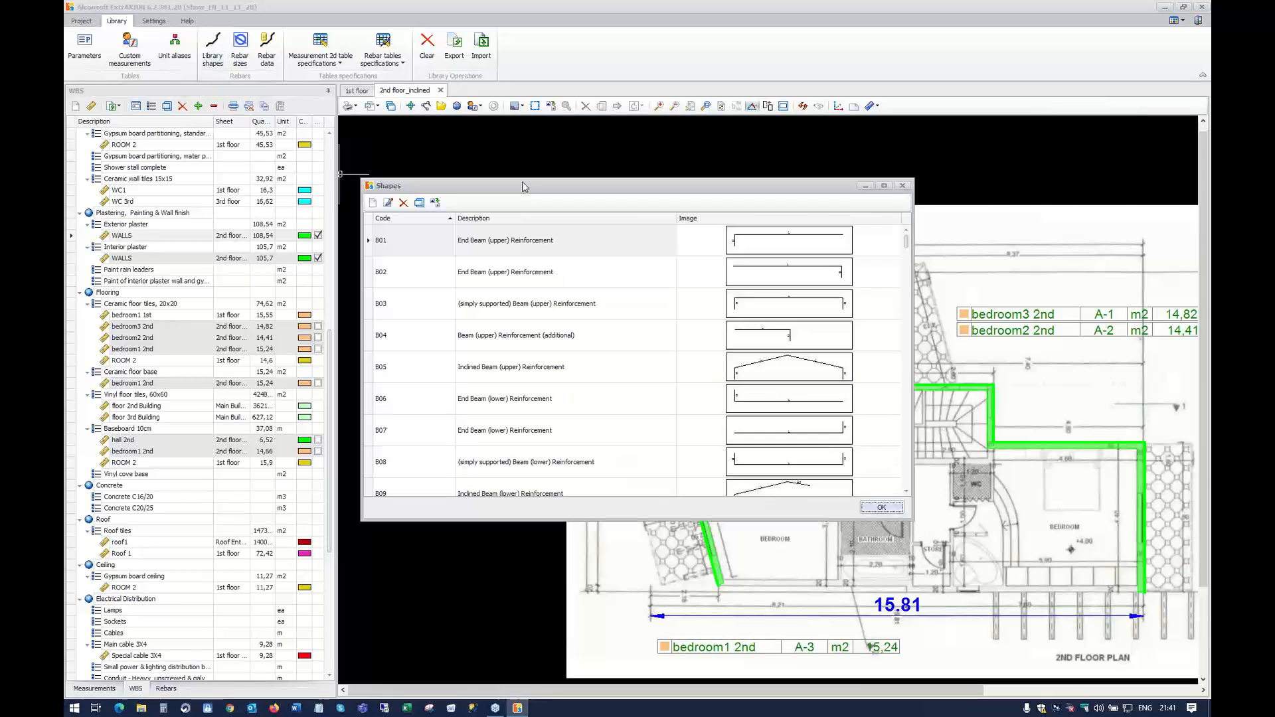
{"action": "left_click_drag", "start_coordinate": [522, 182], "coordinate": [512, 125]}
{"action": "left_click_drag", "start_coordinate": [899, 483], "coordinate": [878, 676]}
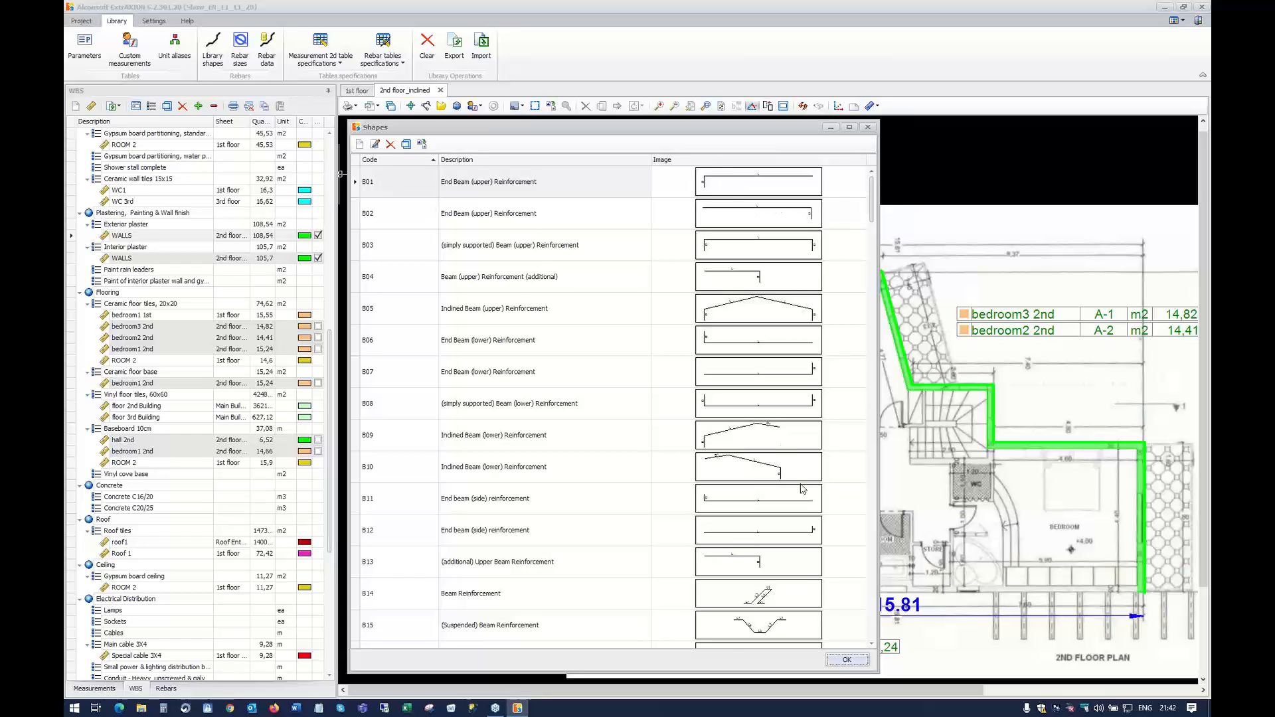
{"action": "left_click", "coordinate": [870, 601]}
{"action": "left_click", "coordinate": [871, 601]}
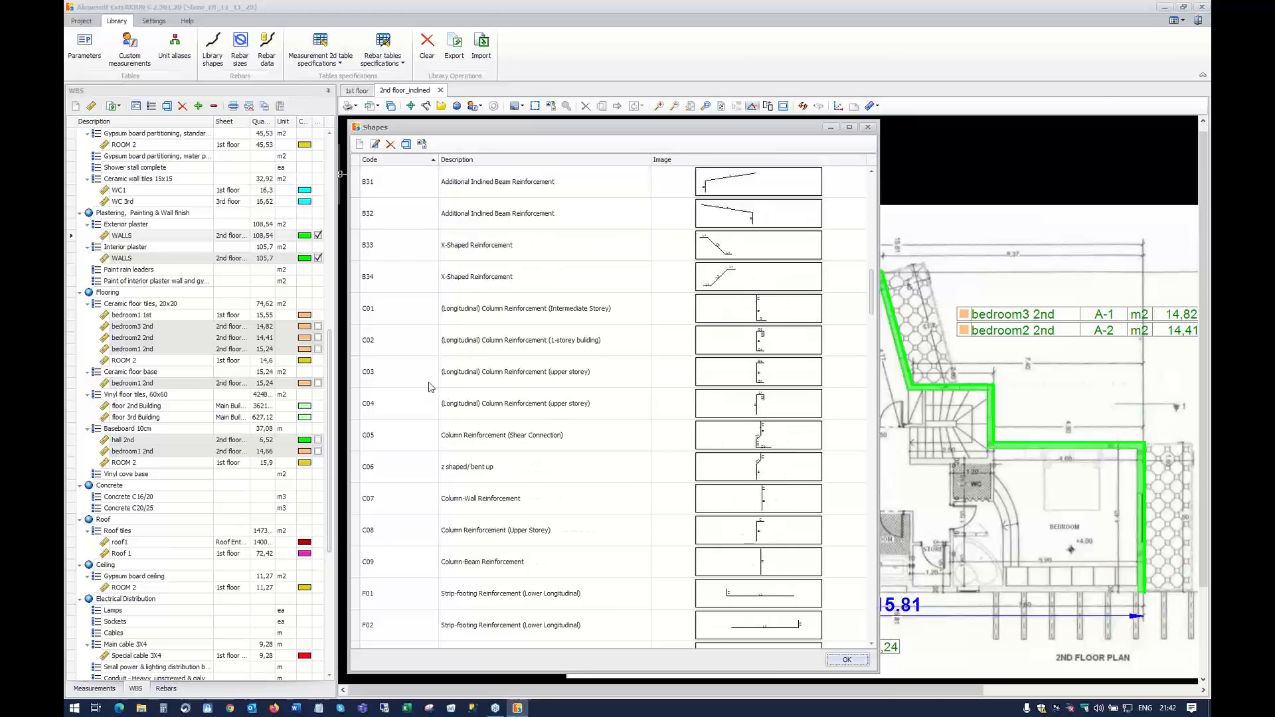
{"action": "left_click", "coordinate": [873, 622]}
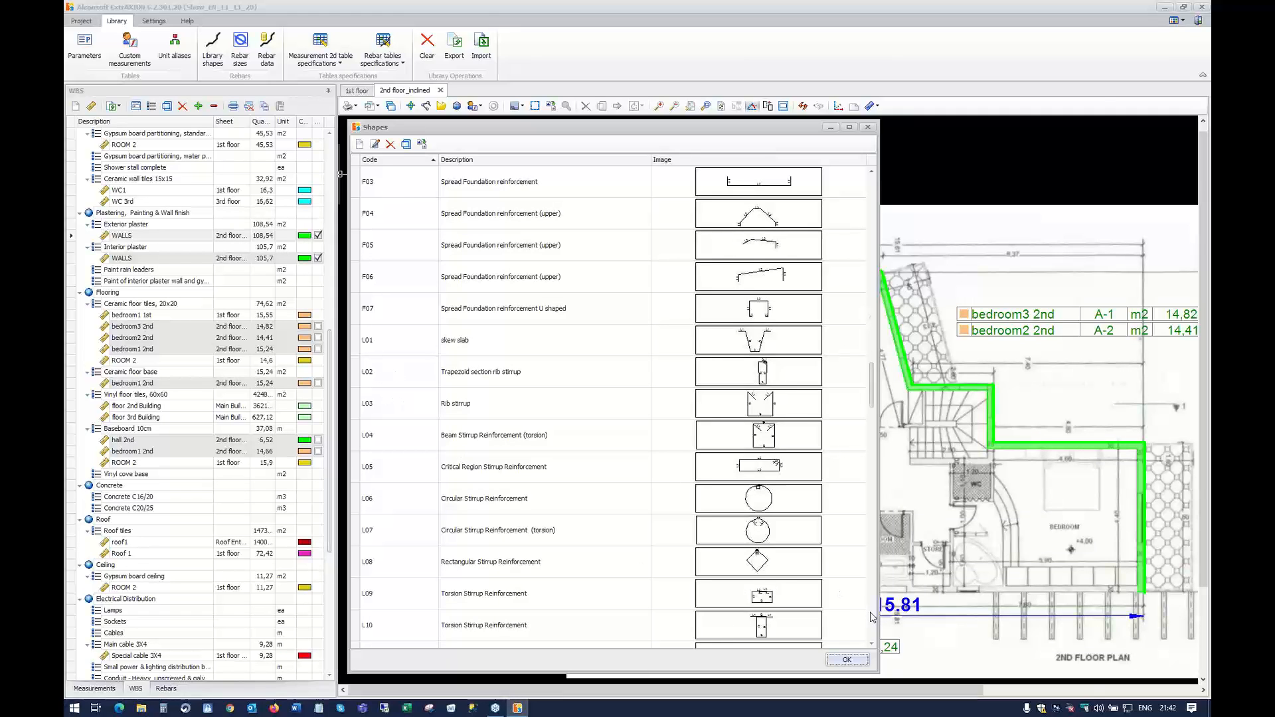
{"action": "left_click", "coordinate": [872, 617]}
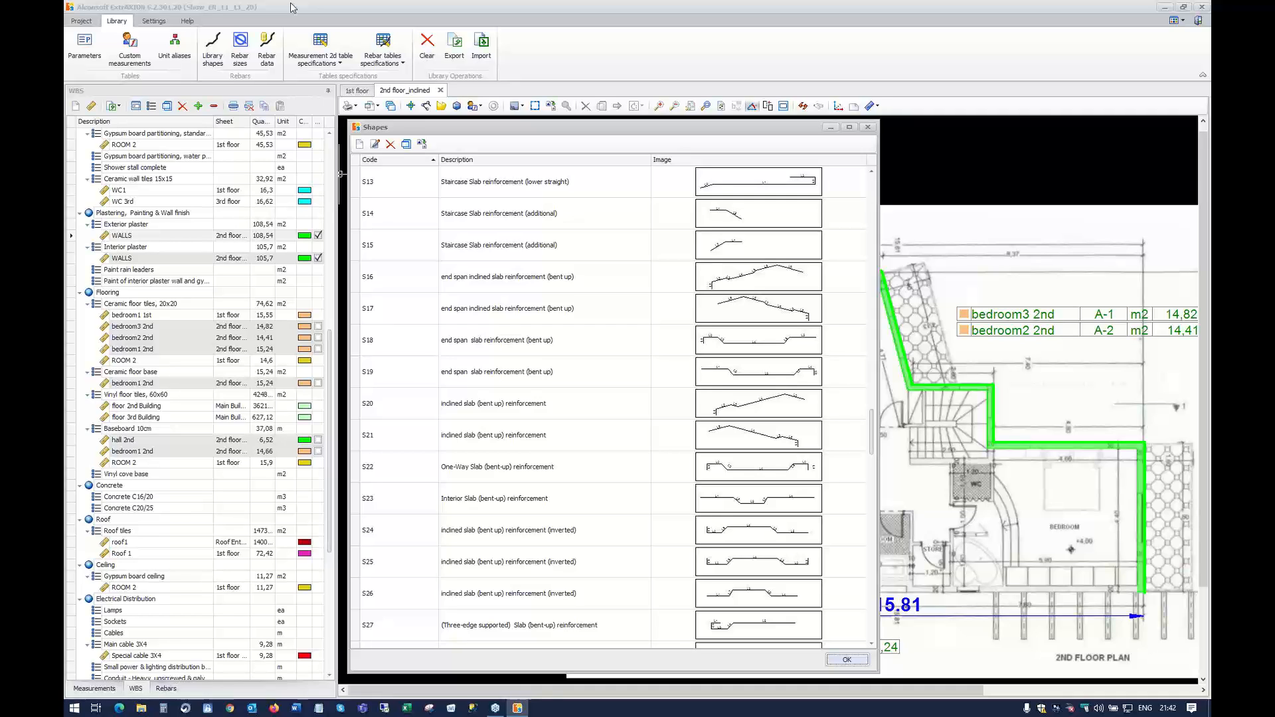
{"action": "left_click", "coordinate": [158, 24]}
{"action": "left_click", "coordinate": [868, 128]}
Examine the available units types in the drawing and measurement settings, and leave the settings without changes
{"action": "left_click", "coordinate": [153, 20]}
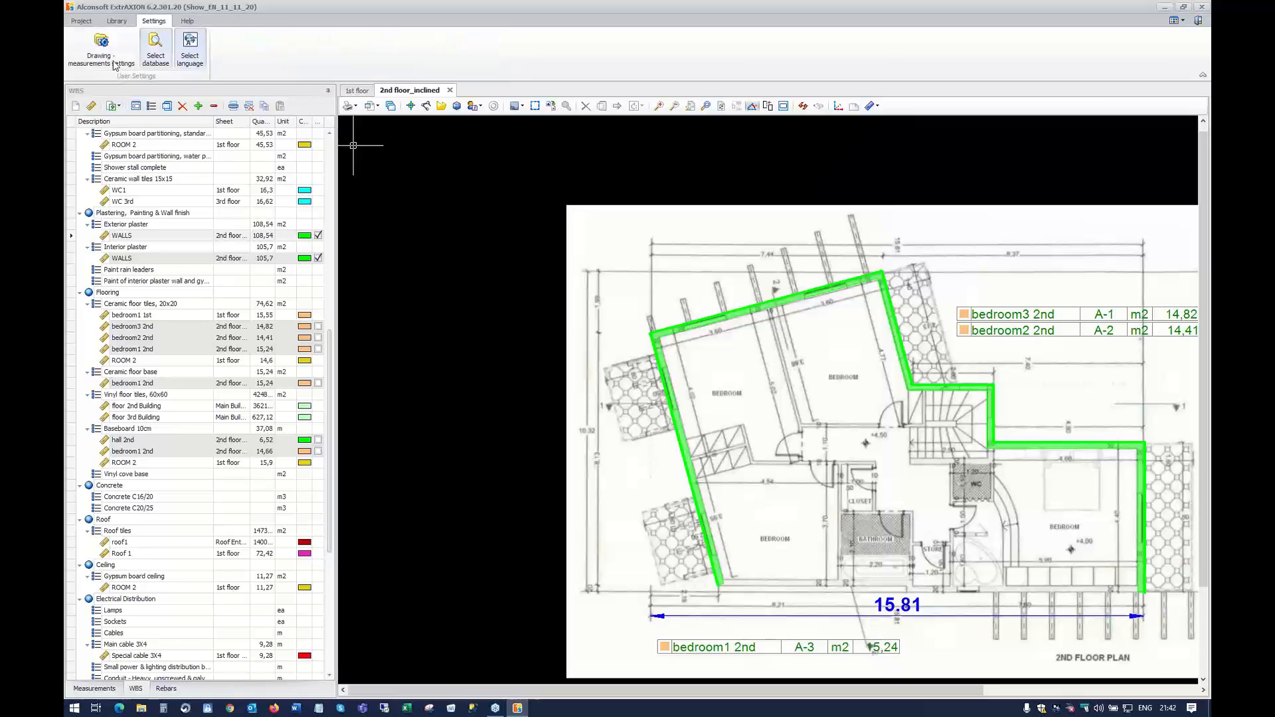
{"action": "left_click", "coordinate": [106, 57]}
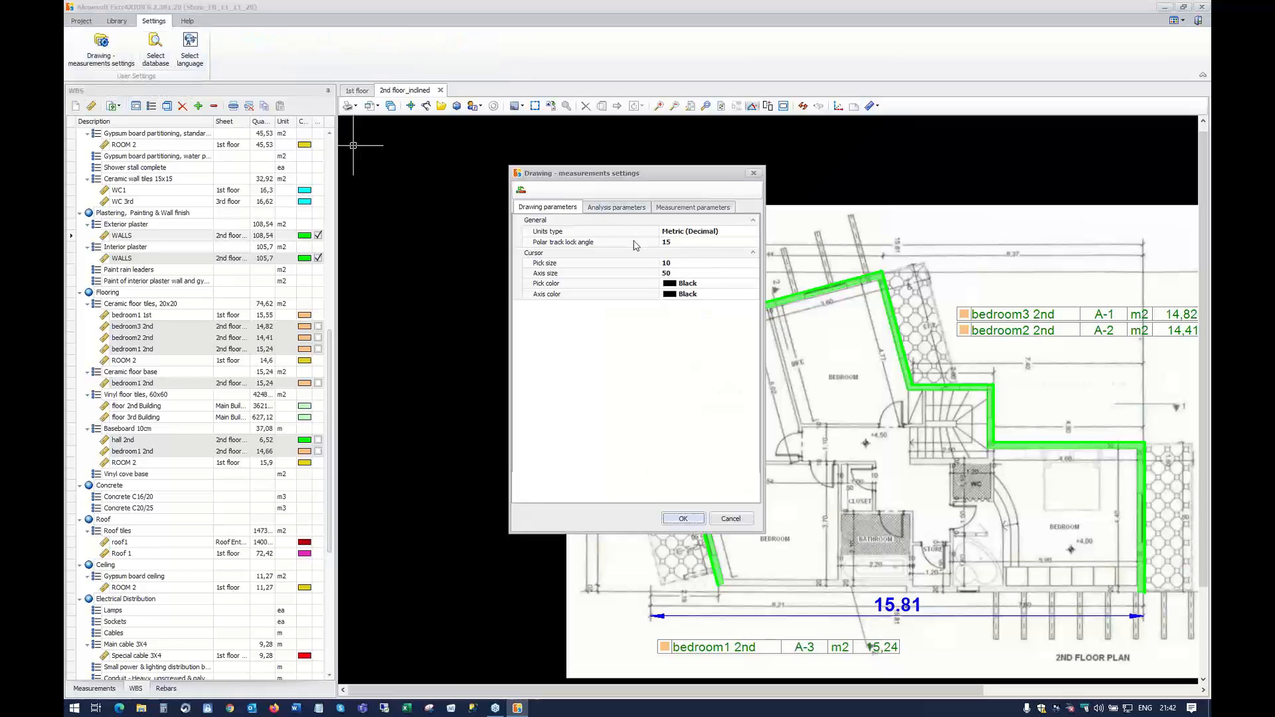
{"action": "left_click", "coordinate": [682, 234]}
{"action": "left_click", "coordinate": [688, 235]}
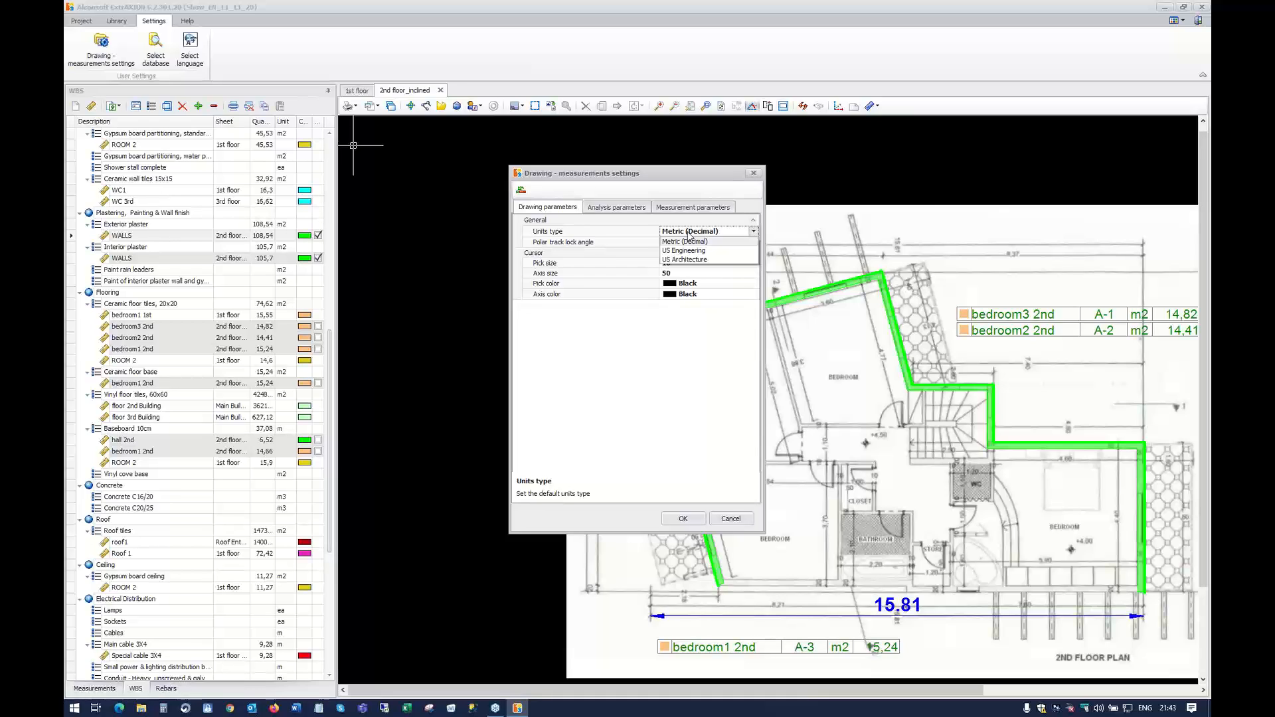
{"action": "left_click", "coordinate": [726, 525]}
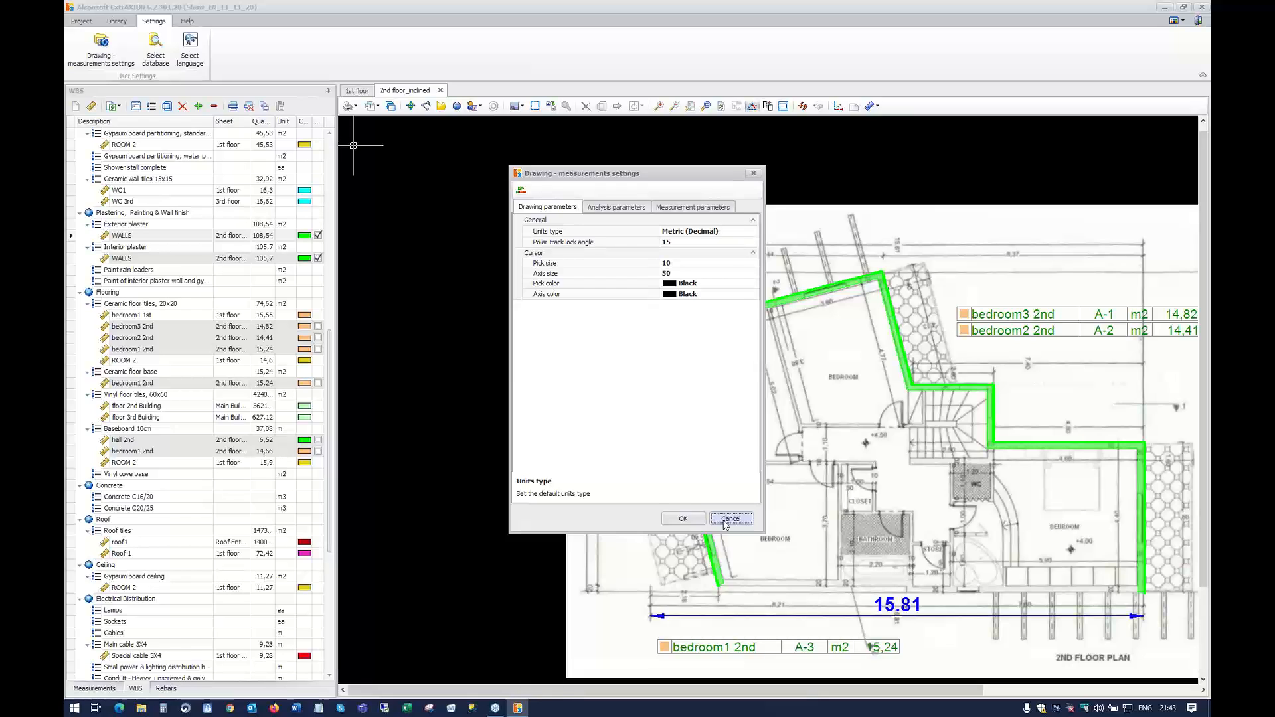
{"action": "left_click", "coordinate": [726, 523]}
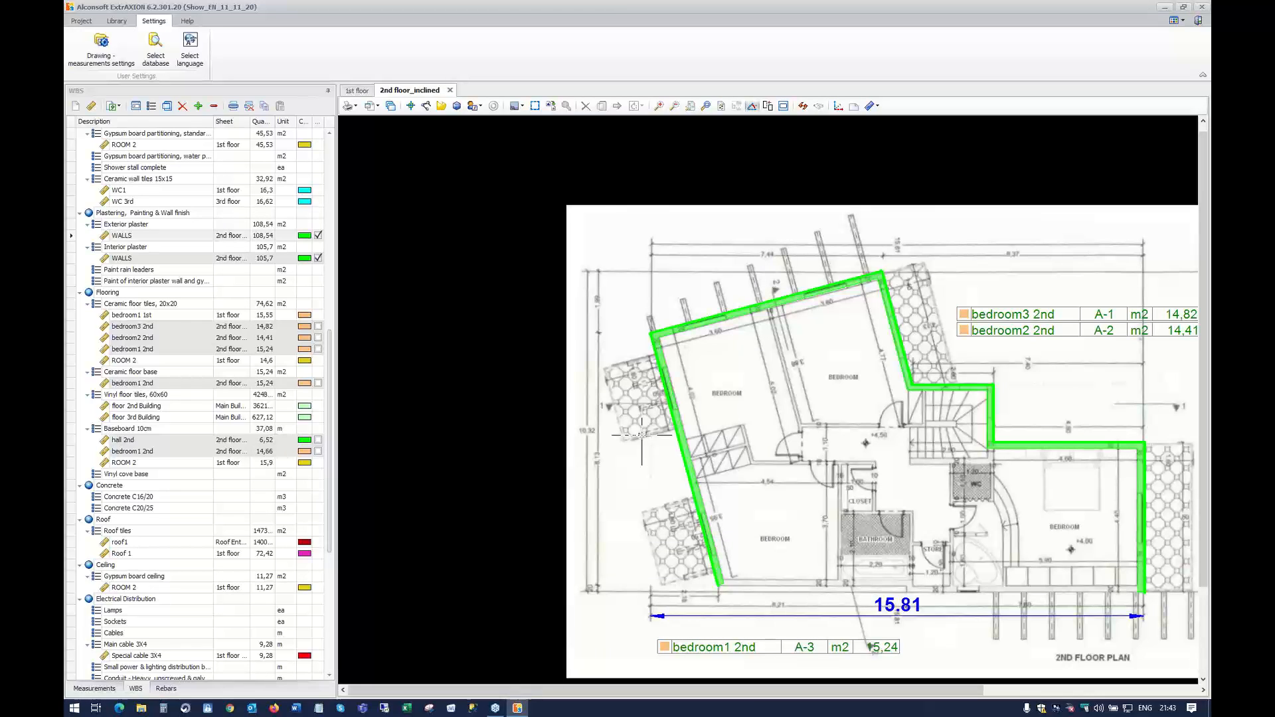